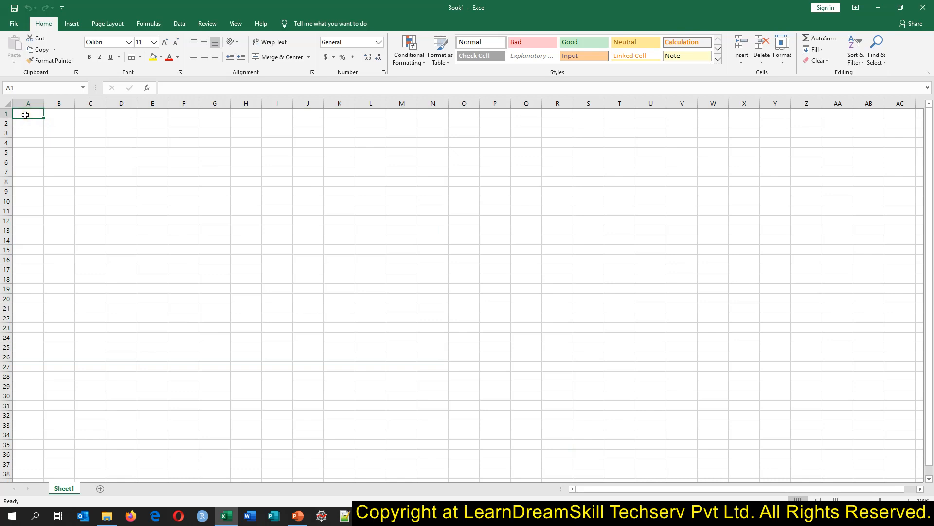
Step: Check how far the blank sheet extends by going to the last row of column A and back to A1
key("ctrl+Down")
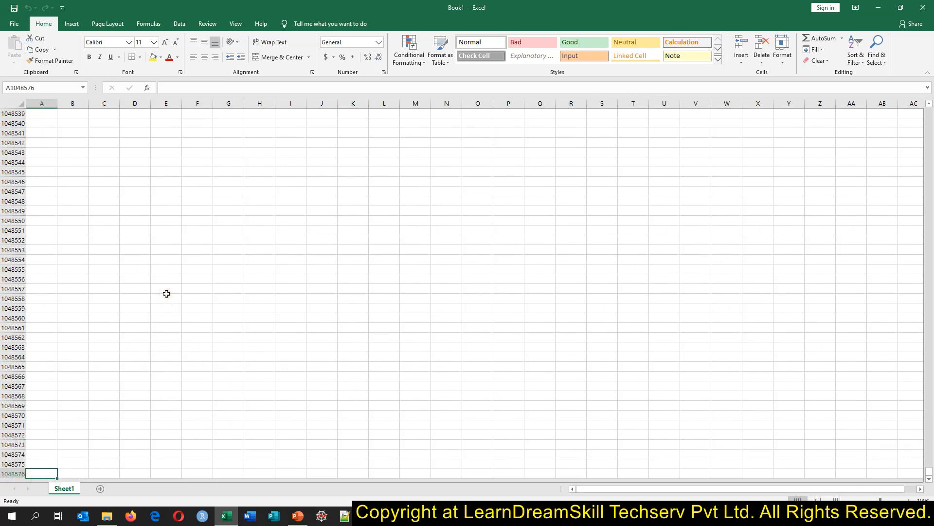
key("ctrl+Up")
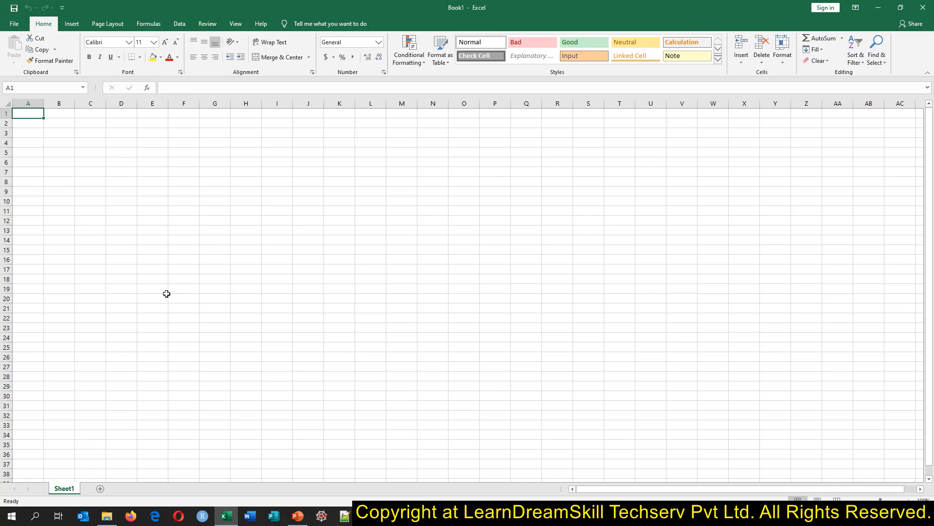
left_click(77, 26)
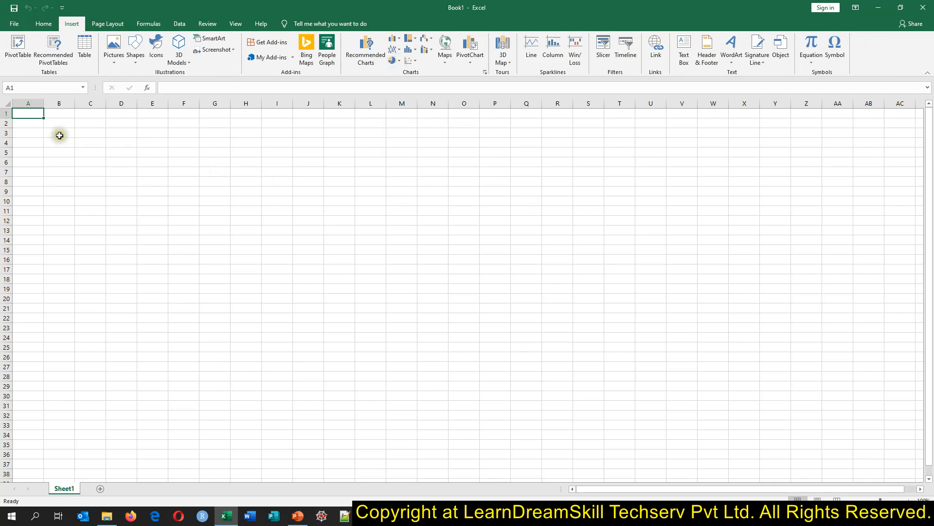
left_click_drag(34, 112, 331, 423)
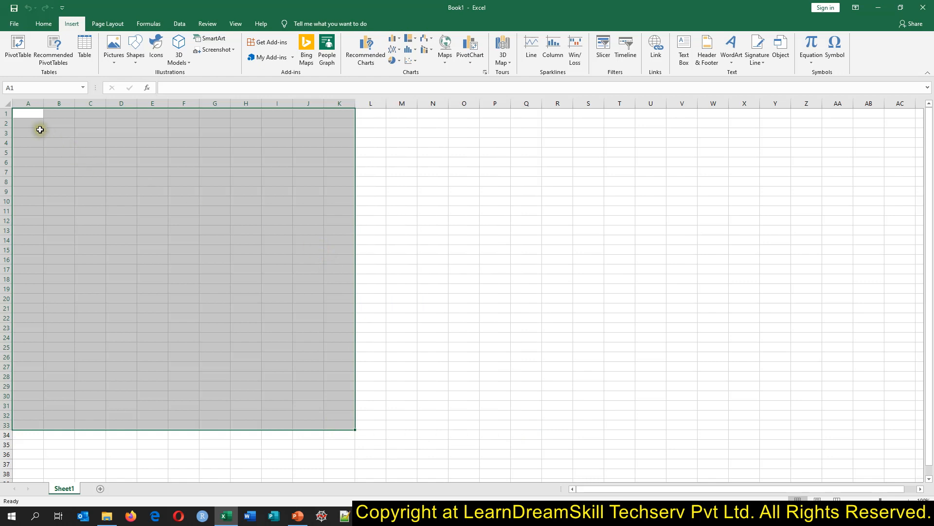
left_click_drag(29, 116, 332, 437)
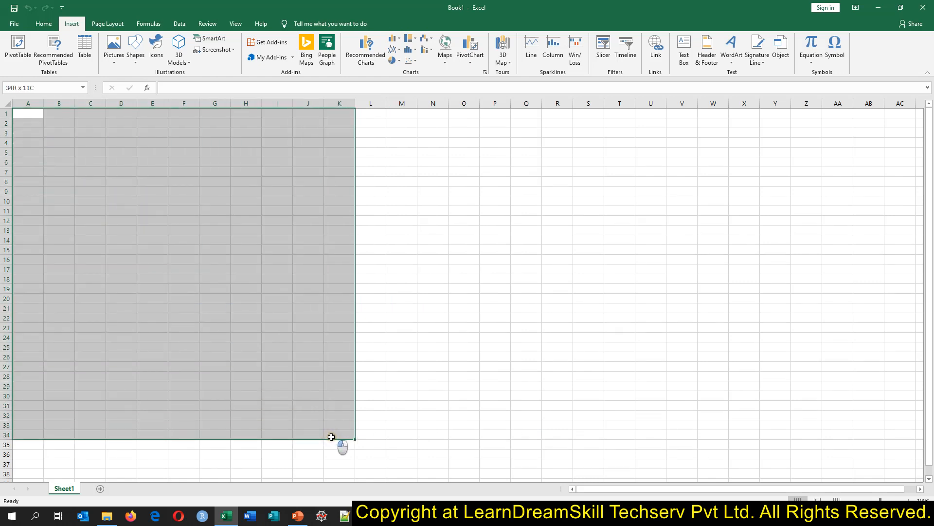
left_click_drag(332, 437, 332, 435)
Step: Switch to the Data workbook and format all Order Date and Ship Date values on the Orders sheet as day-month-year dates
left_click(106, 516)
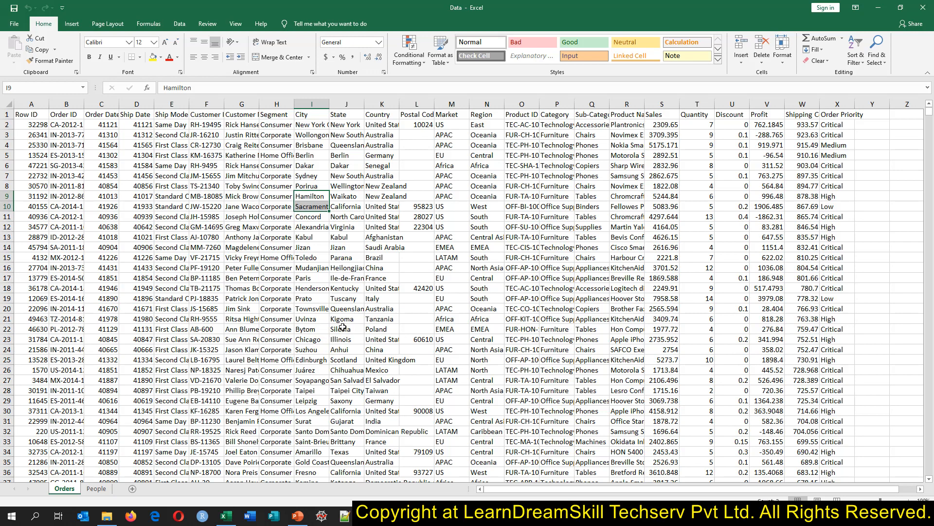
left_click(35, 115)
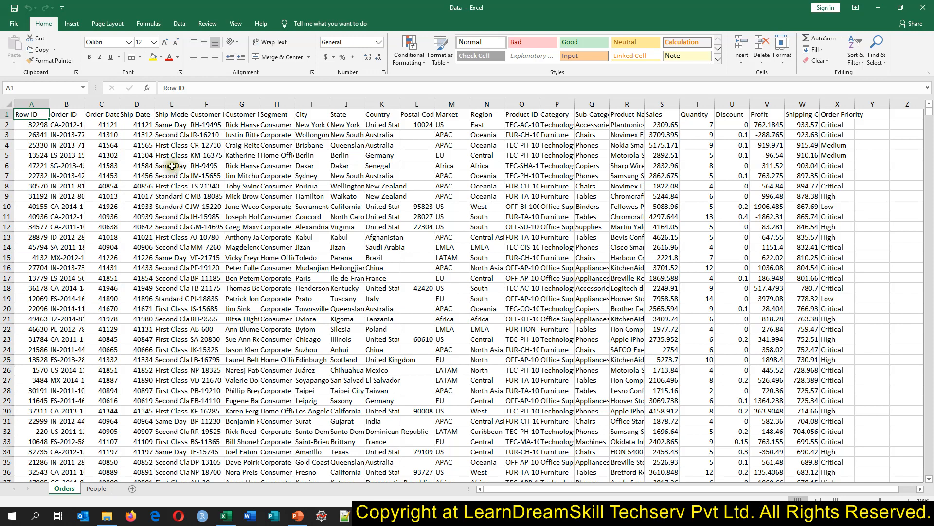
left_click(108, 125)
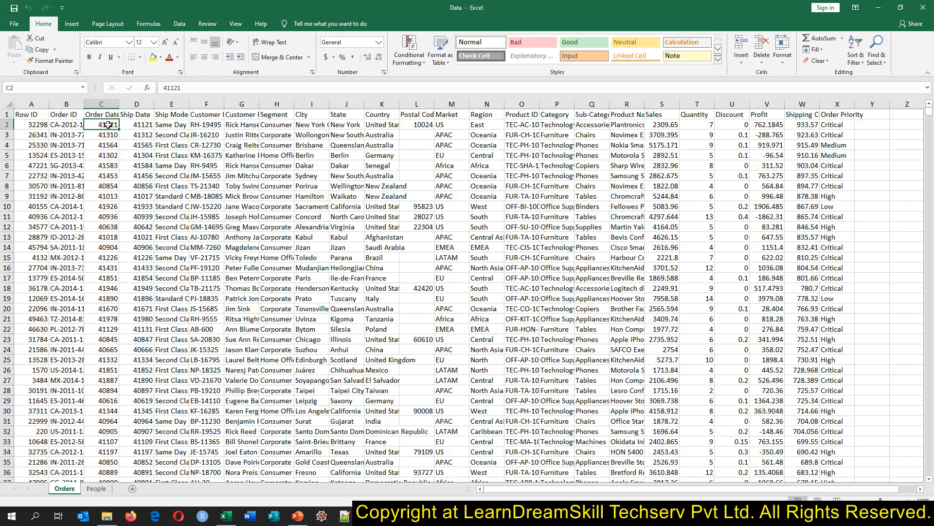
key("shift+Right")
key("ctrl+shift+Down")
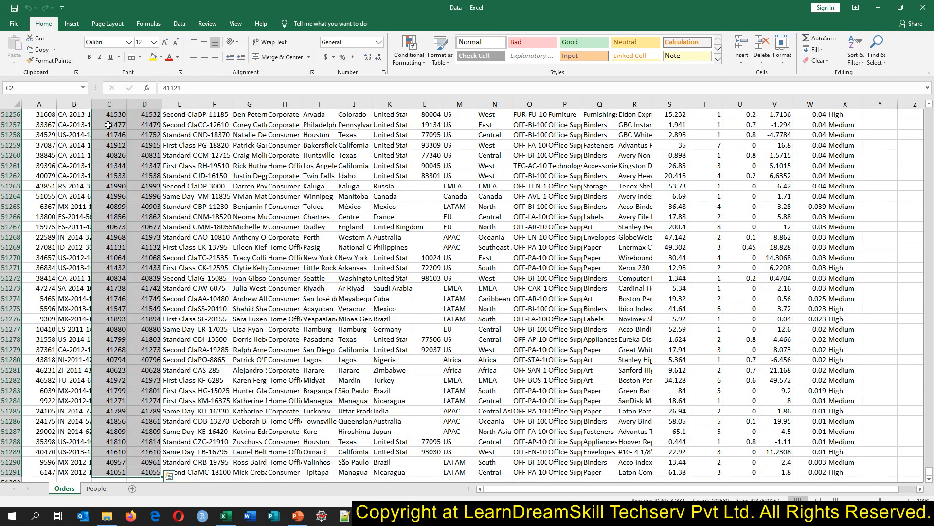
key("ctrl+shift+3")
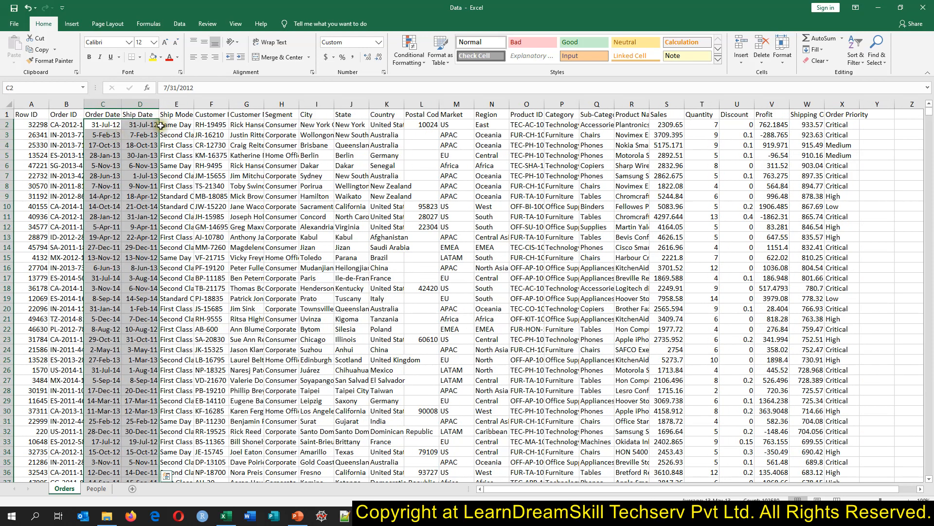
left_click(211, 126)
left_click(40, 116)
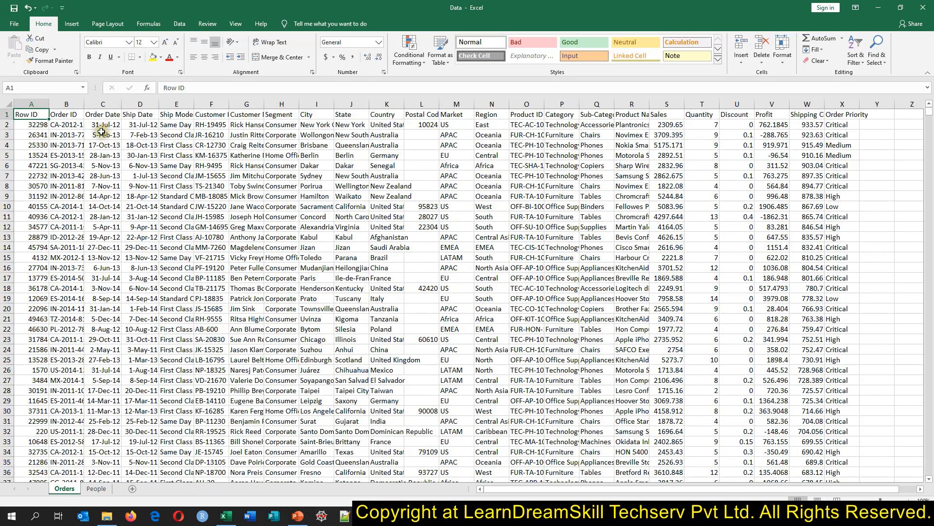
Step: Widen the Order Date, Ship Mode, Customer ID and Customer Name columns so their headers and contents fit
left_click(31, 105)
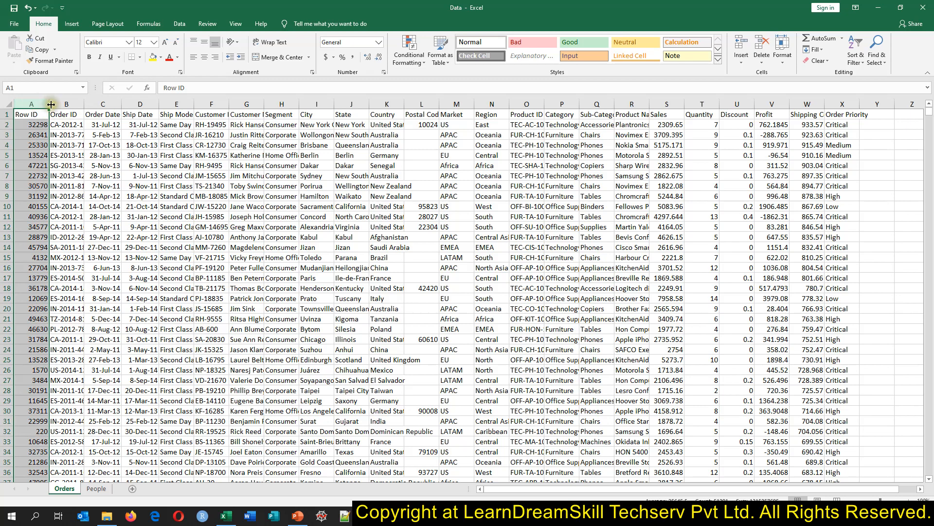
left_click(67, 104)
left_click_drag(121, 104, 148, 105)
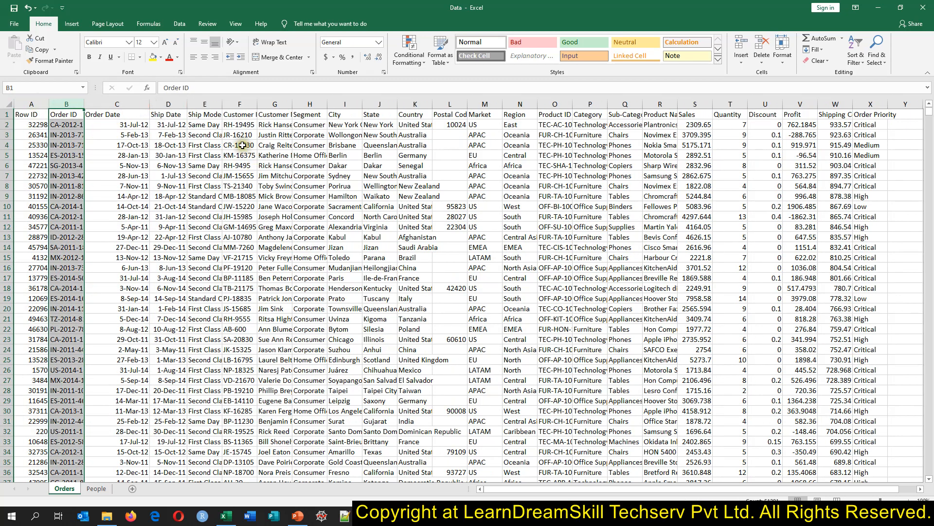
left_click(210, 125)
left_click_drag(218, 100, 242, 105)
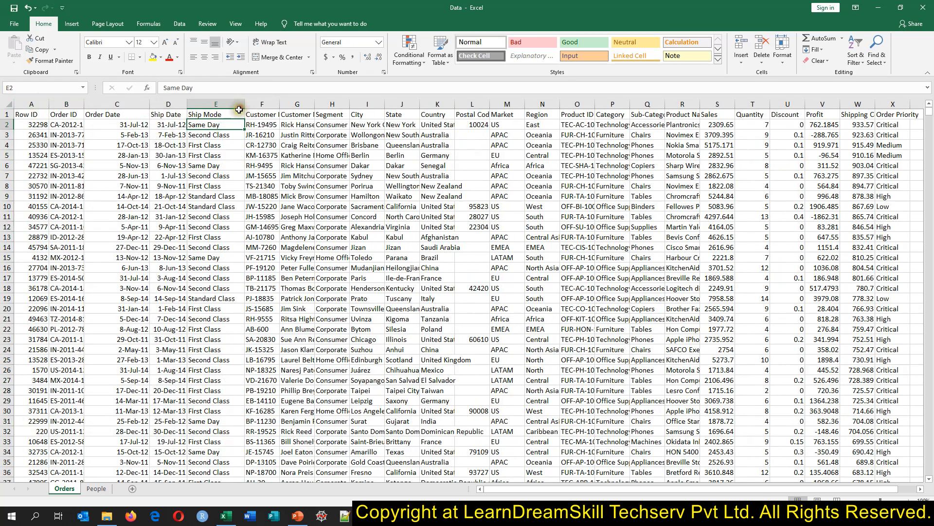
left_click(267, 116)
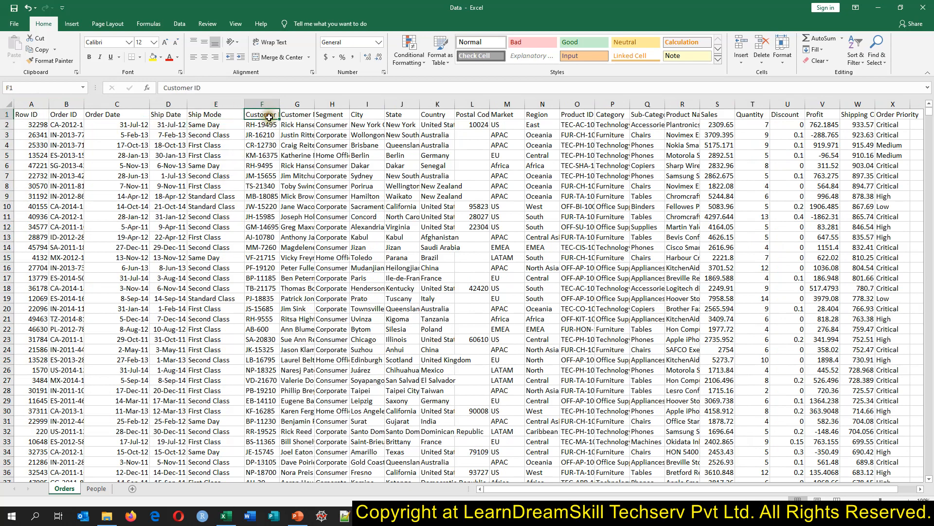
left_click_drag(280, 101, 299, 101)
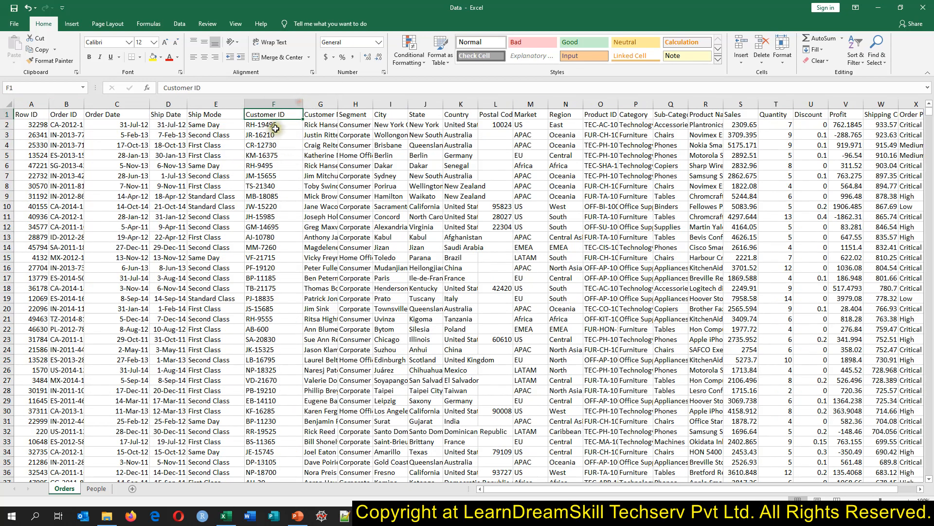
left_click(319, 117)
double_click(338, 100)
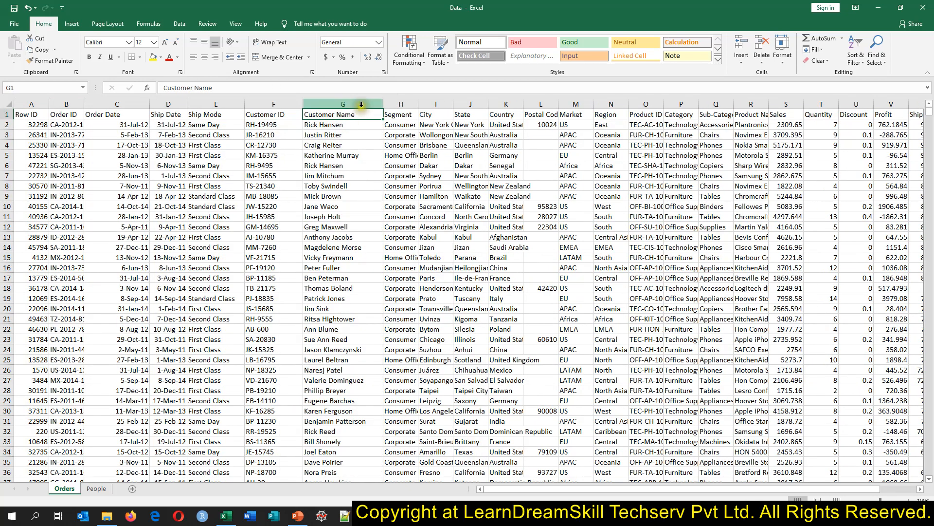
Step: Examine the Customer Name, Segment and Country columns and the block of order records starting at A1
left_click_drag(340, 137, 366, 217)
left_click_drag(406, 117, 409, 167)
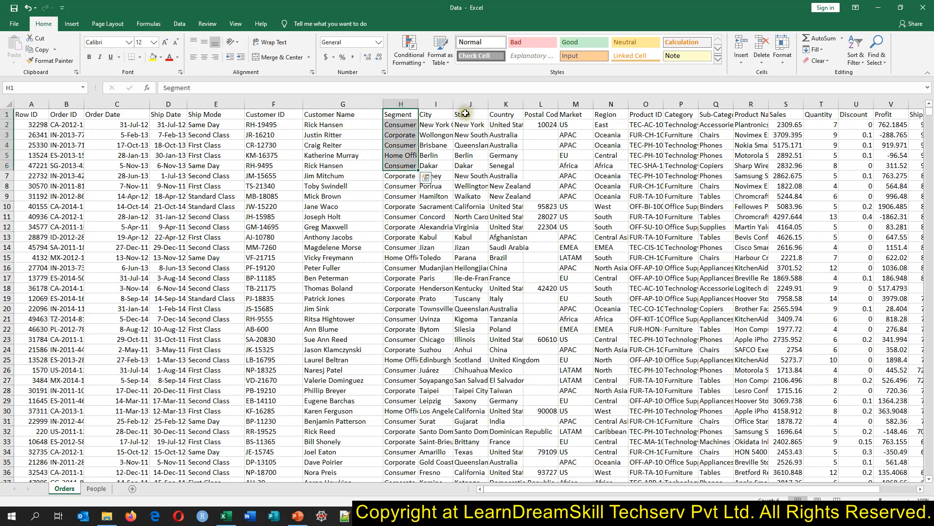
left_click(506, 104)
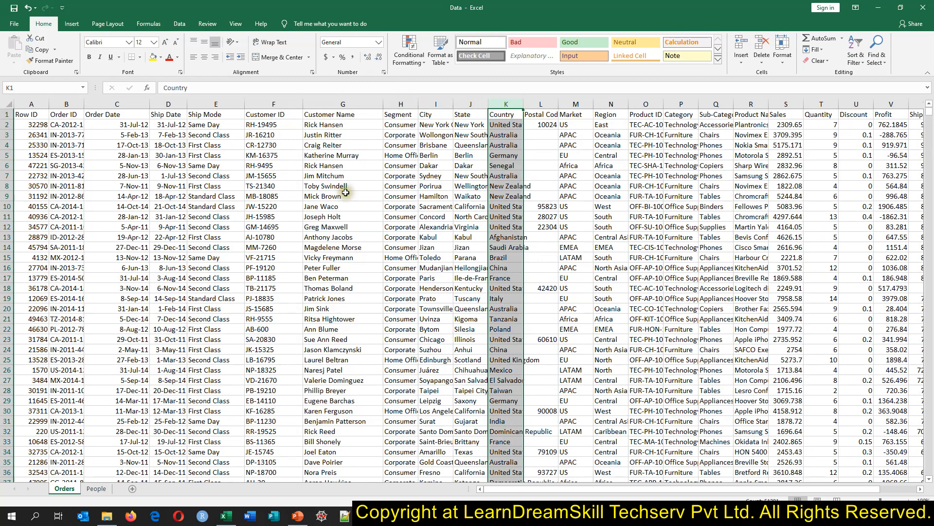
left_click_drag(25, 116, 529, 368)
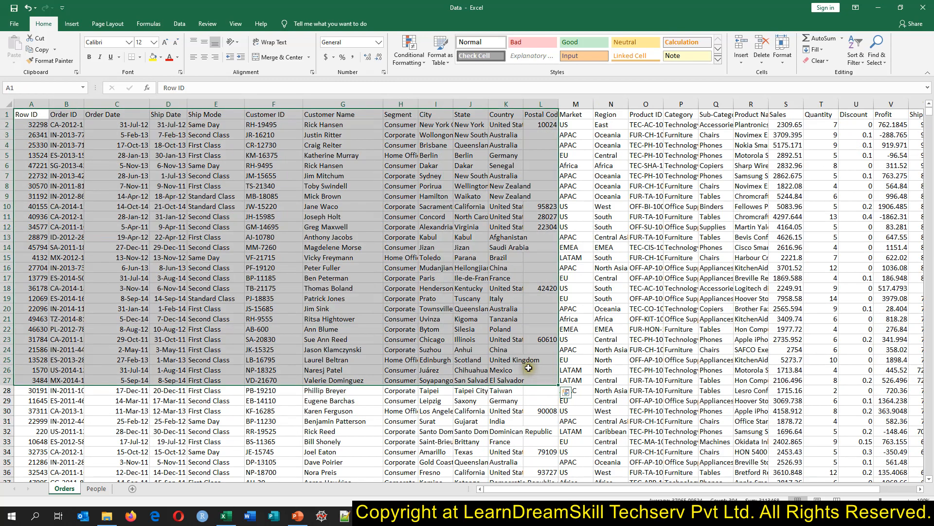
left_click(40, 113)
left_click_drag(40, 113, 354, 417)
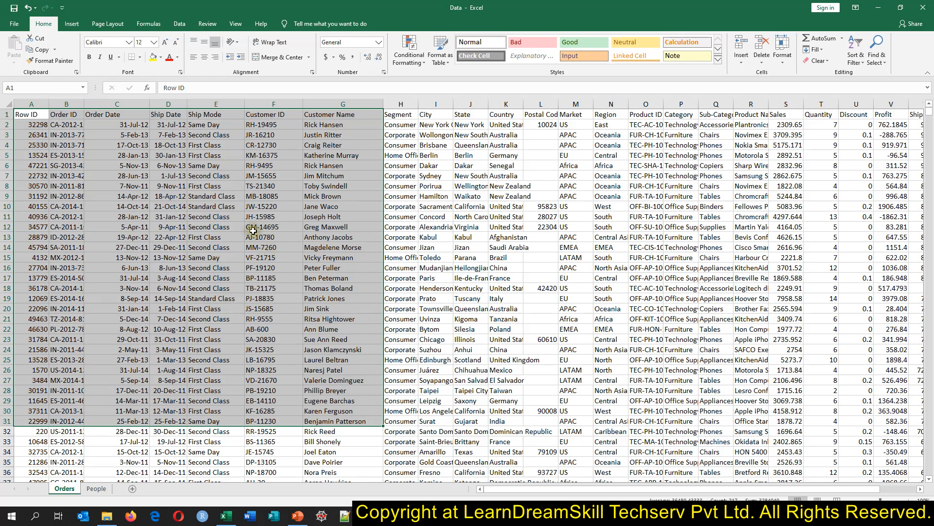
left_click_drag(38, 116, 363, 421)
left_click(493, 220)
key("ctrl+a")
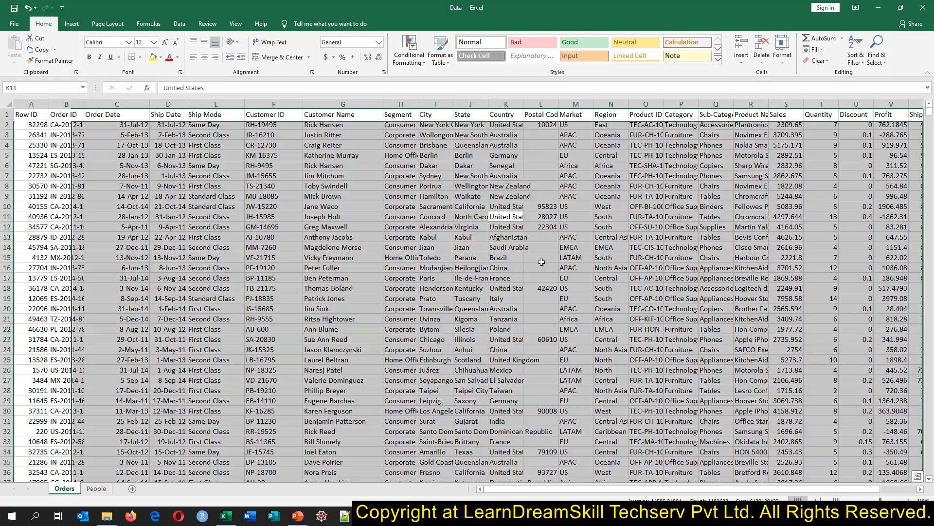
key("ctrl+n")
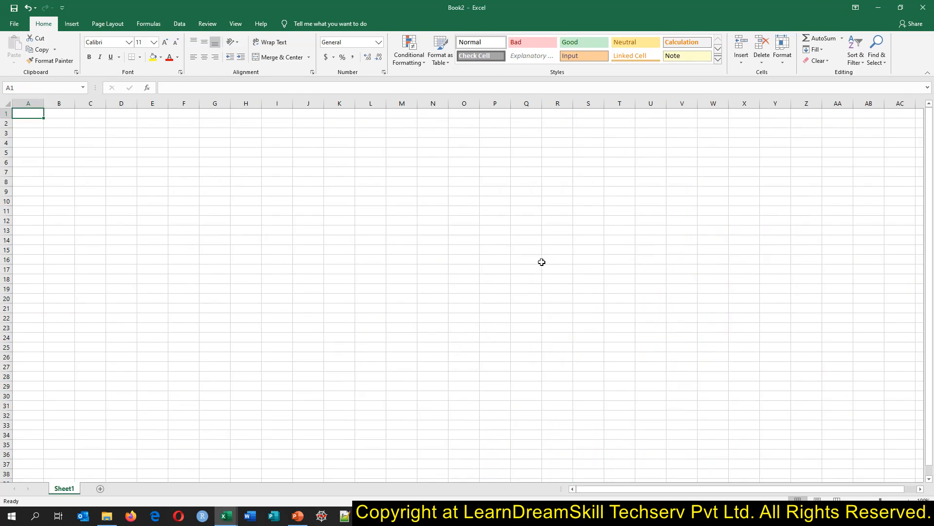
left_click(923, 7)
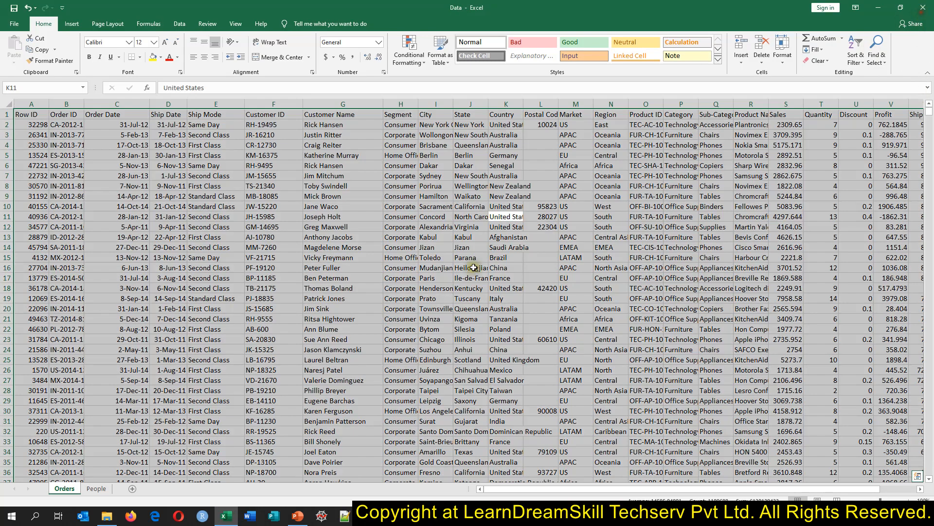
Step: Create a PivotChart with a PivotTable from the entire Orders data range on a new worksheet
left_click(408, 278)
key("ctrl+a")
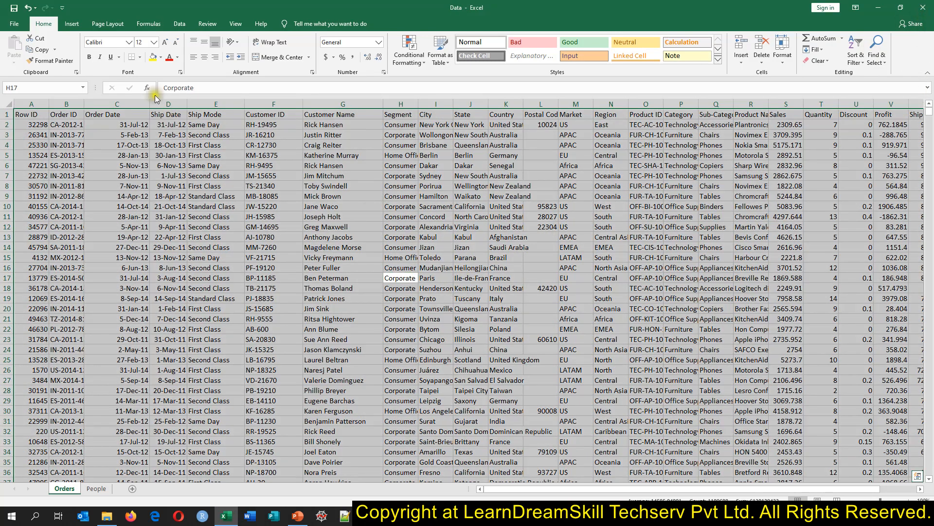
left_click(69, 24)
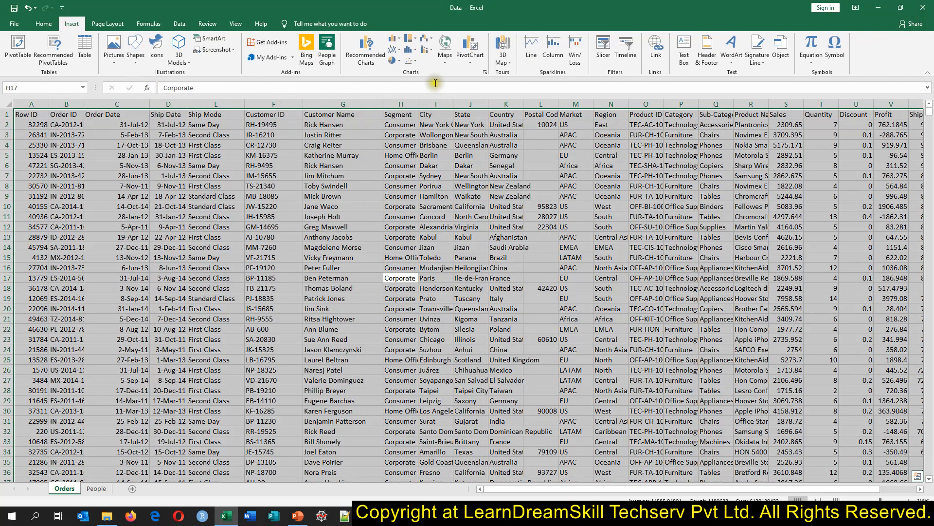
left_click(470, 57)
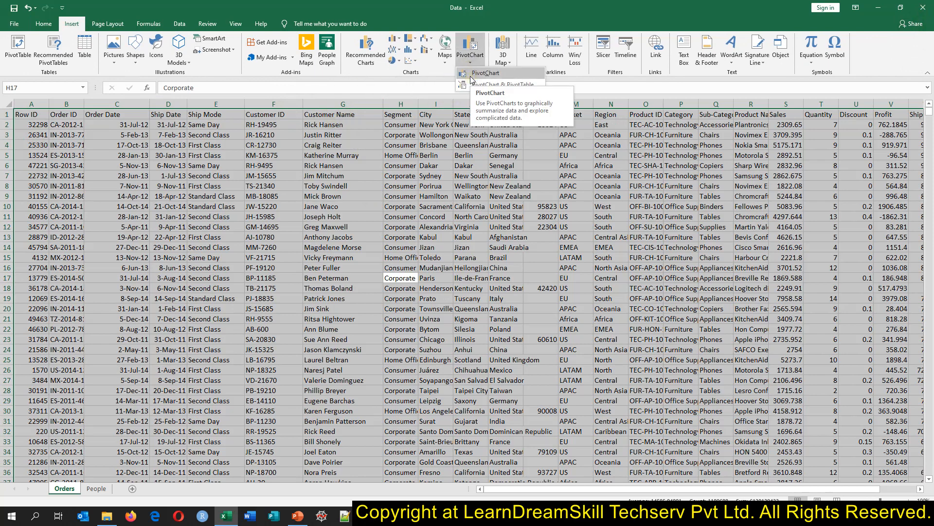
left_click(494, 87)
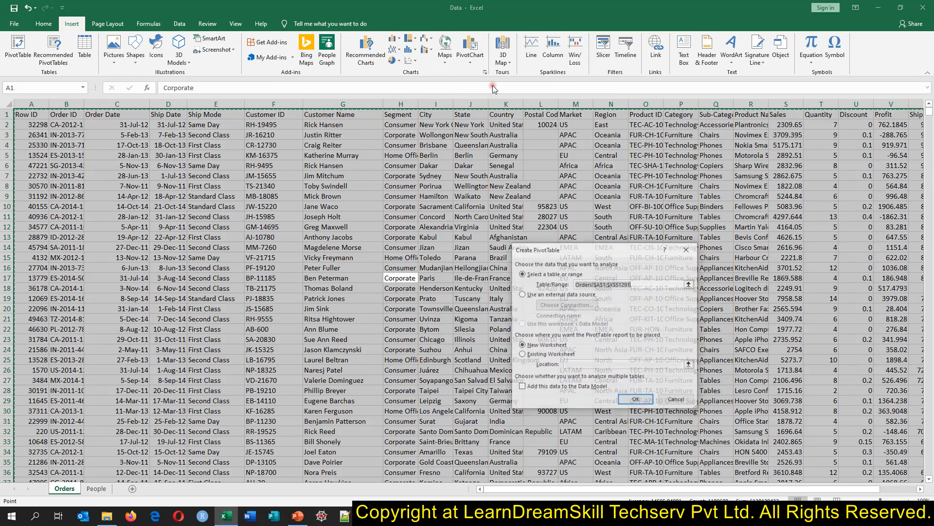
left_click(637, 400)
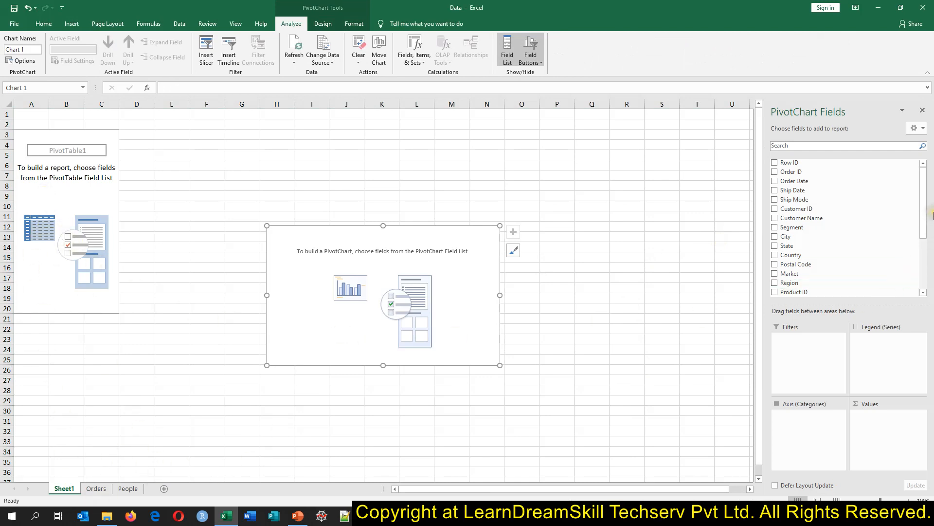
Step: Chart the sum of Sales by Region, with Region as the axis categories, and widen the chart slightly
left_click_drag(807, 283, 815, 418)
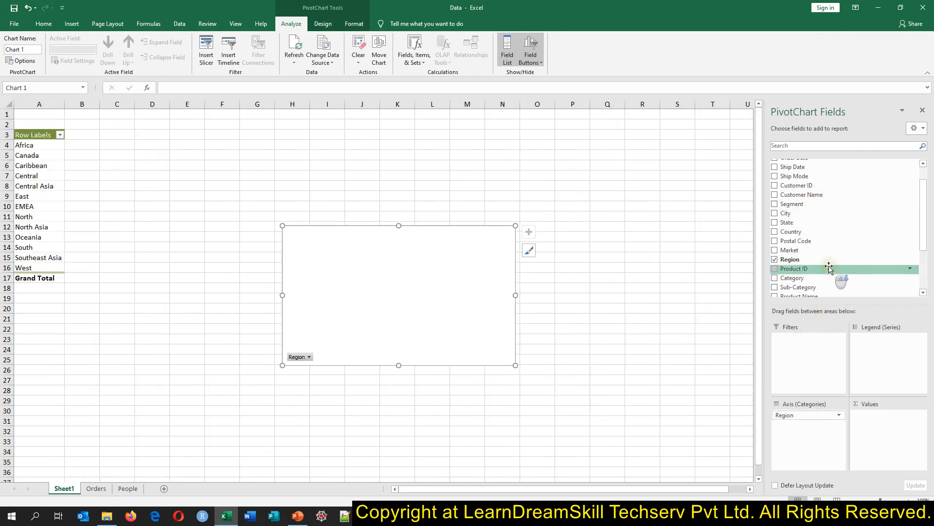
scroll(830, 270, "down", 3)
left_click_drag(830, 268, 876, 423)
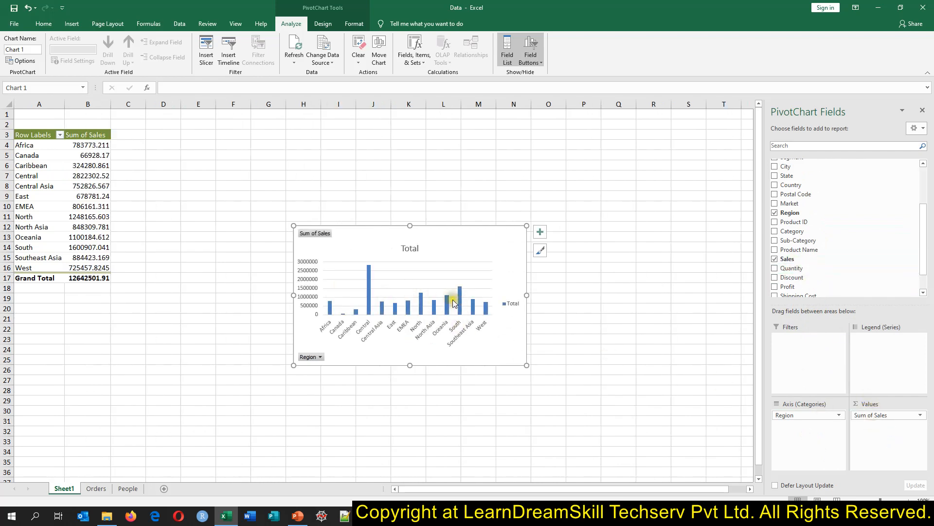
left_click_drag(526, 295, 563, 295)
Step: Sort the PivotTable's regions by Sum of Sales from largest to smallest
left_click_drag(91, 146, 100, 269)
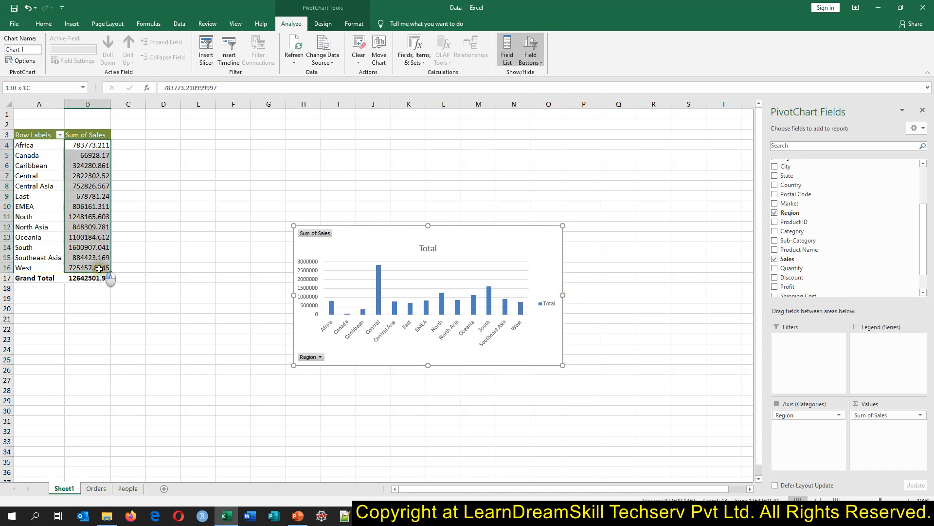
key("s")
key("d")
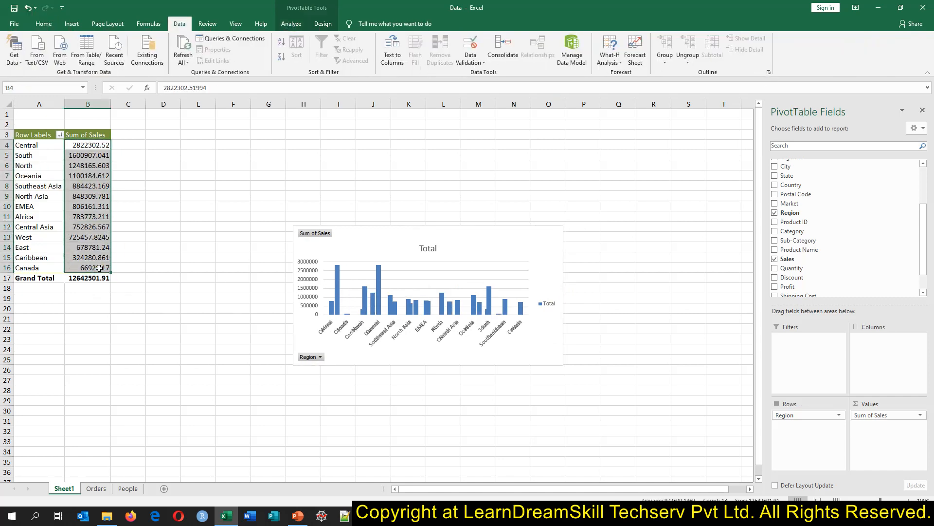
left_click(515, 279)
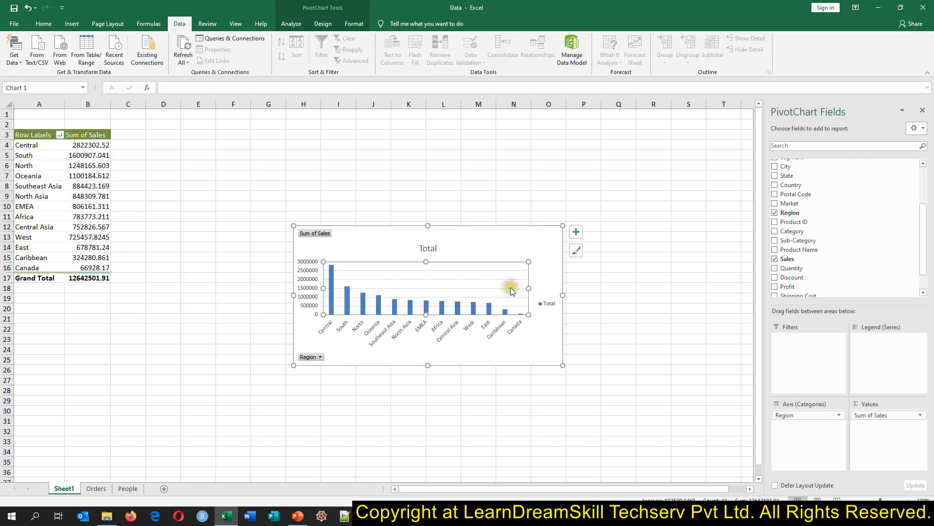
left_click(509, 289)
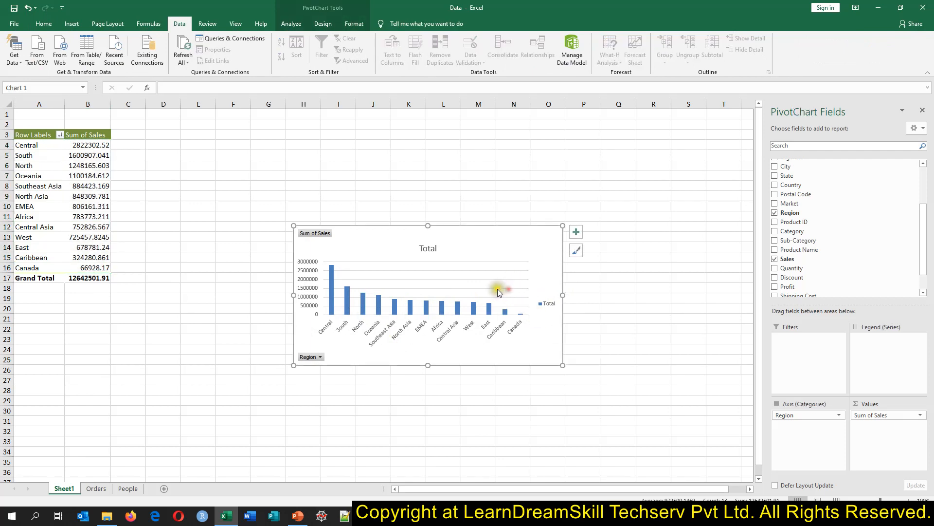
Step: Move the sales chart closer to the PivotTable, enlarge it to about row 28, and delete its horizontal gridlines
left_click_drag(542, 314, 490, 269)
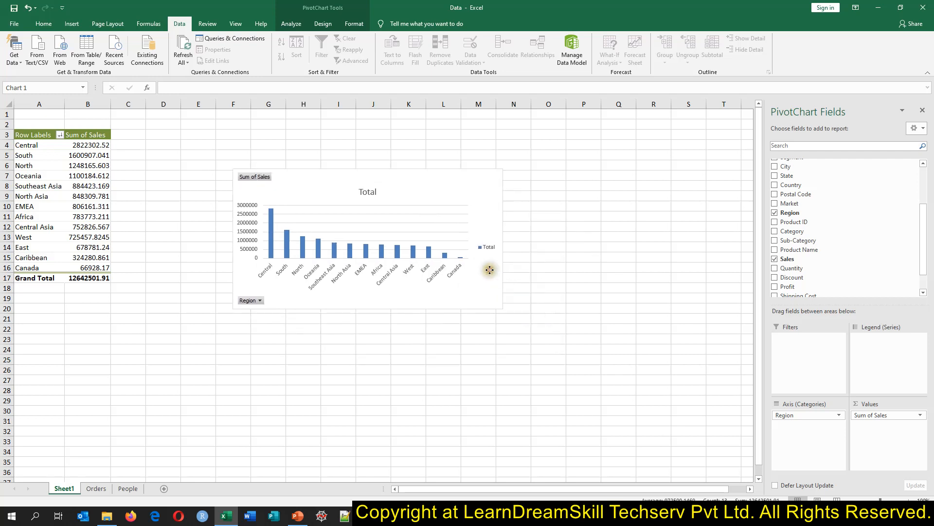
left_click_drag(502, 308, 611, 389)
left_click(475, 268)
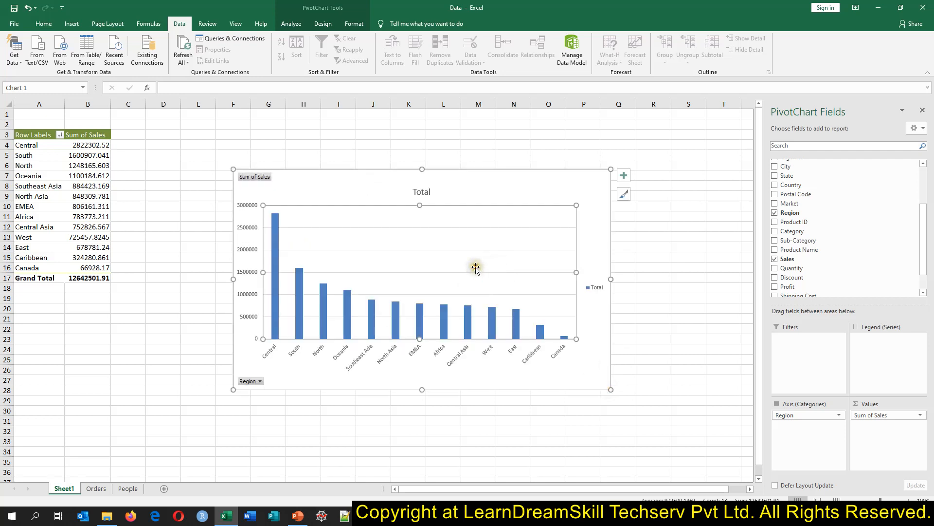
left_click(471, 272)
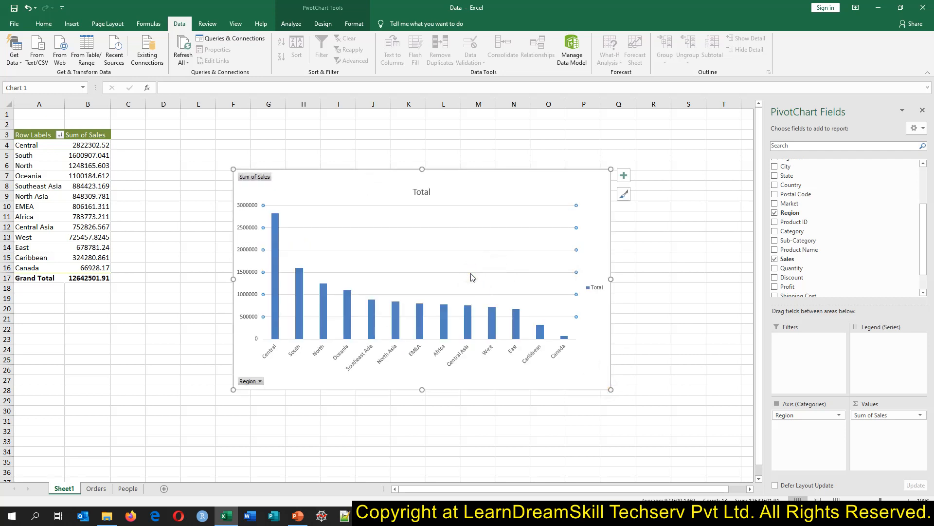
key("Delete")
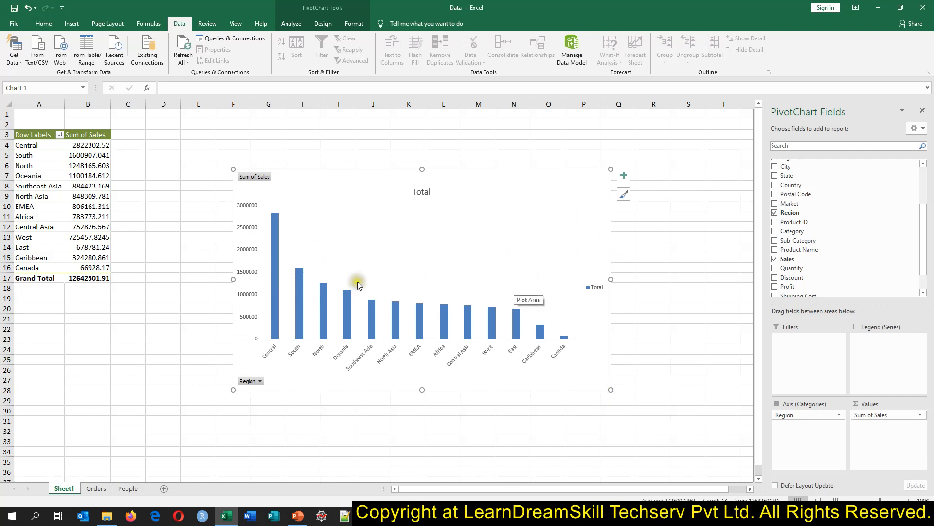
Step: Set the gap width of the chart's sales column series to 96%
left_click(277, 264)
right_click(276, 261)
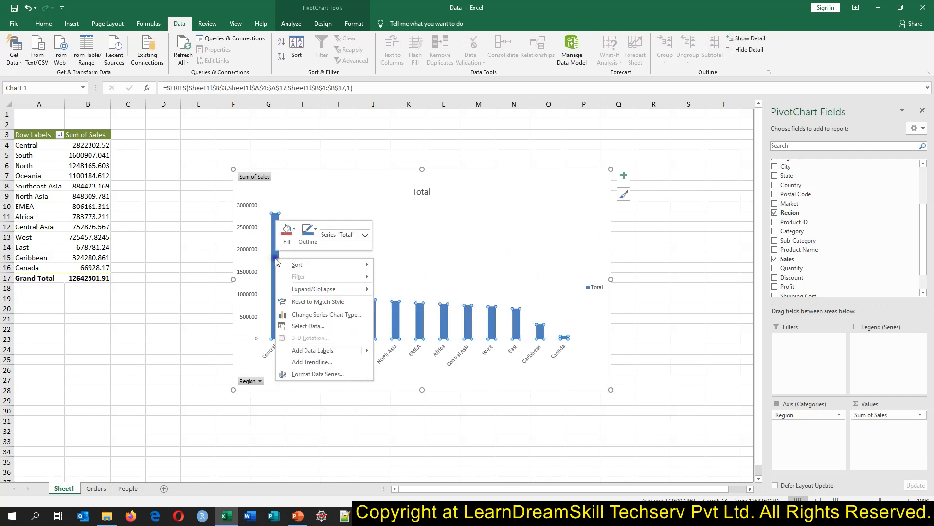
left_click(327, 374)
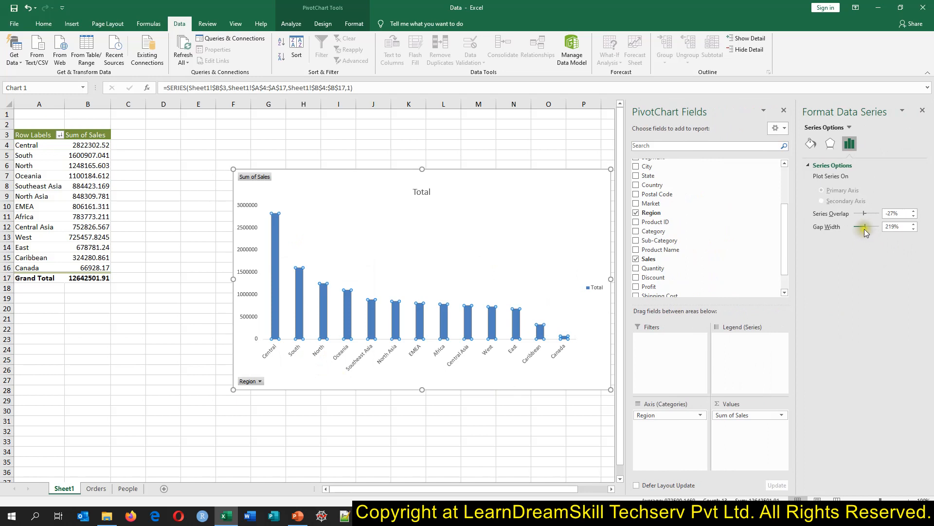
left_click_drag(860, 227, 858, 226)
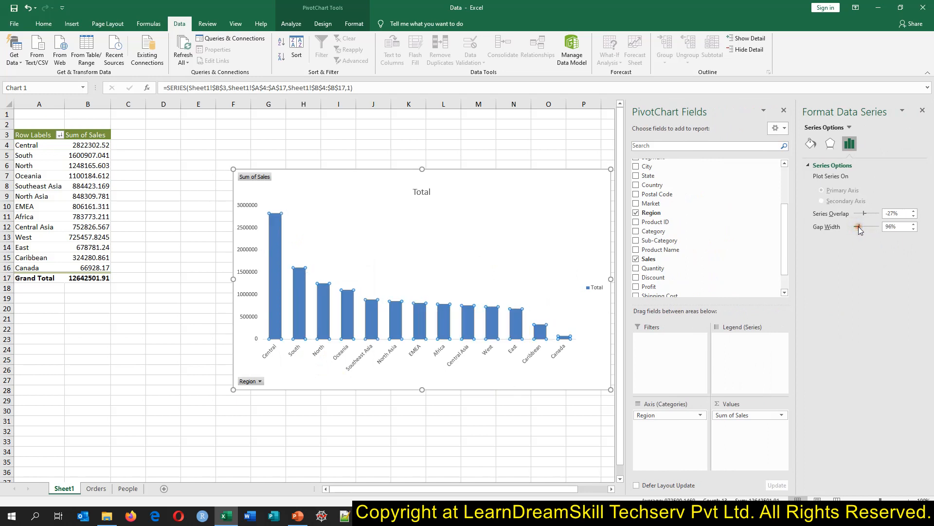
Step: Add data labels to the sales columns in the chart
left_click(514, 242)
right_click(279, 246)
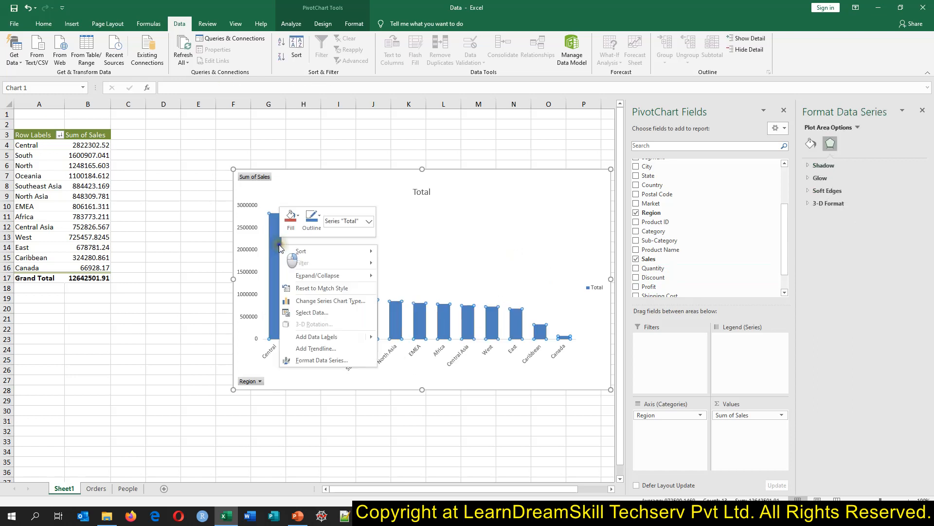
left_click(325, 340)
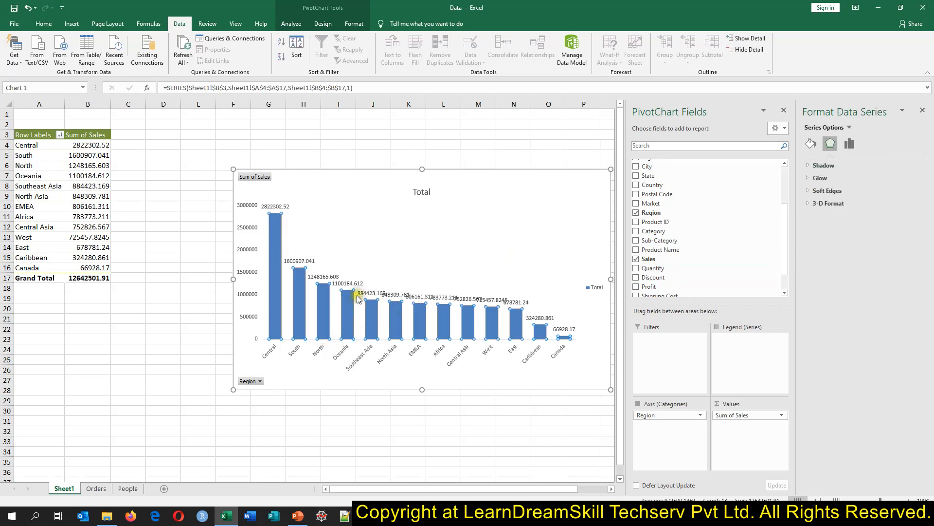
left_click(332, 277)
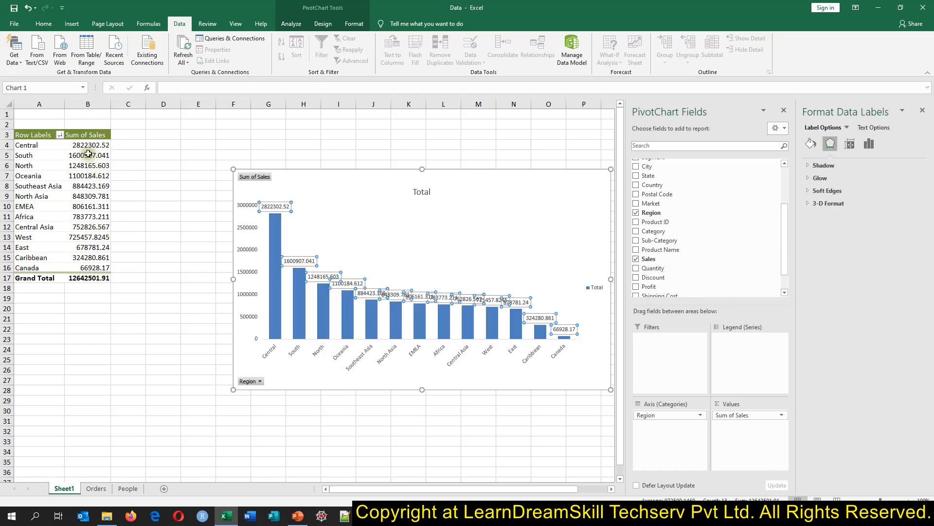
Step: Format the regions' Sum of Sales values in B4:B16 with thousands separators and no decimal places
left_click_drag(88, 145, 86, 267)
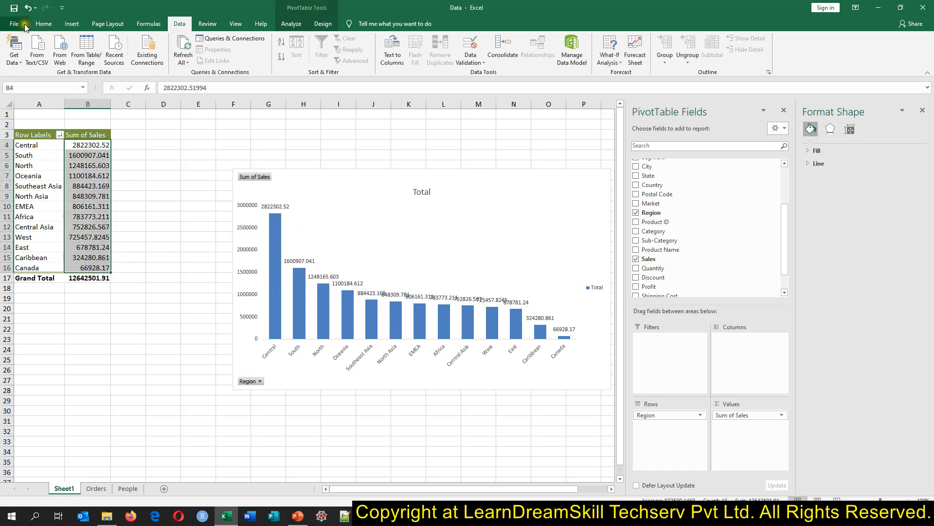
left_click(43, 24)
left_click(380, 57)
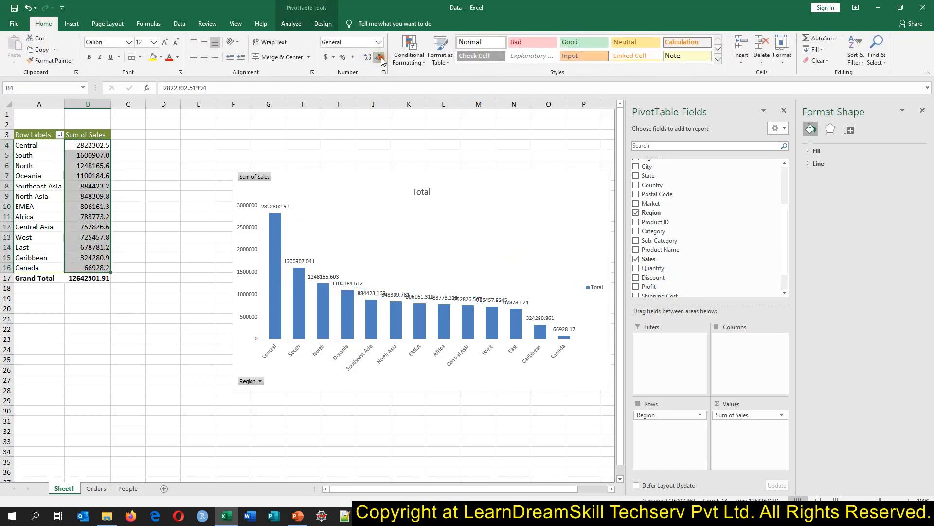
left_click(380, 58)
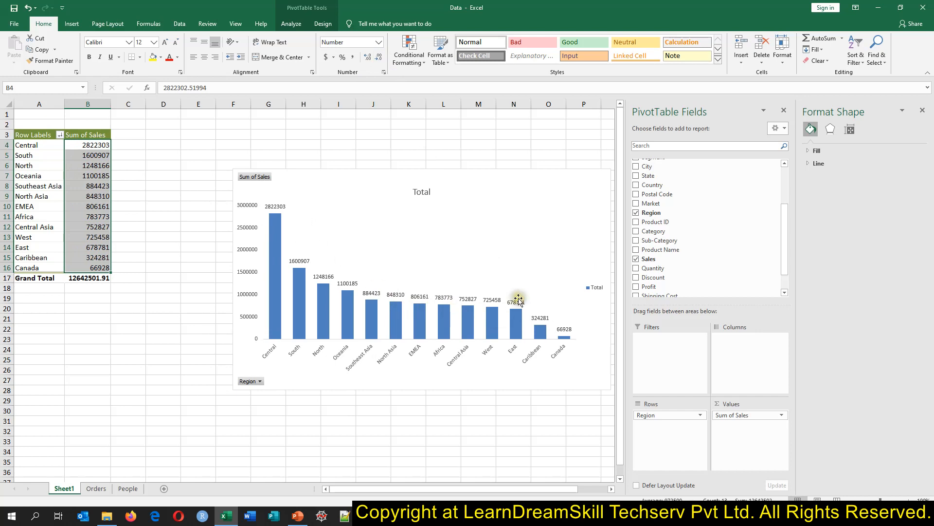
left_click(352, 57)
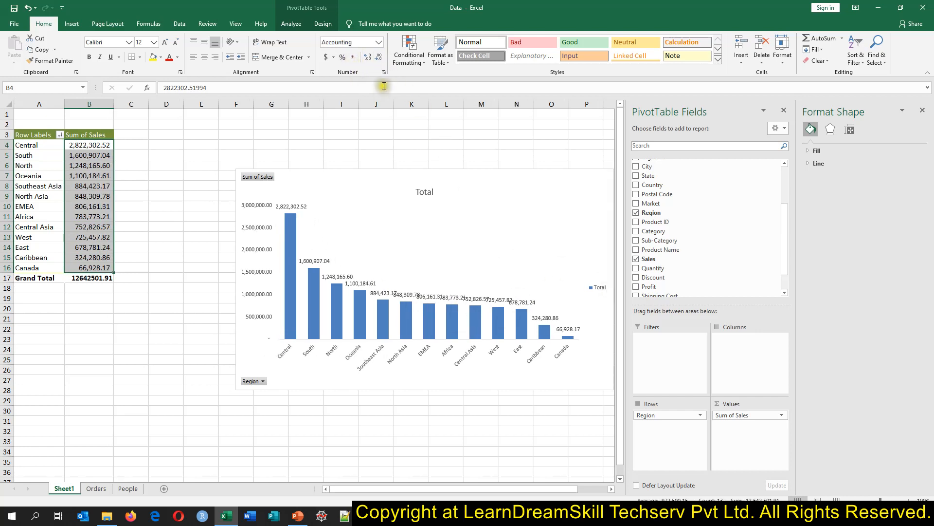
left_click(380, 58)
left_click(380, 58)
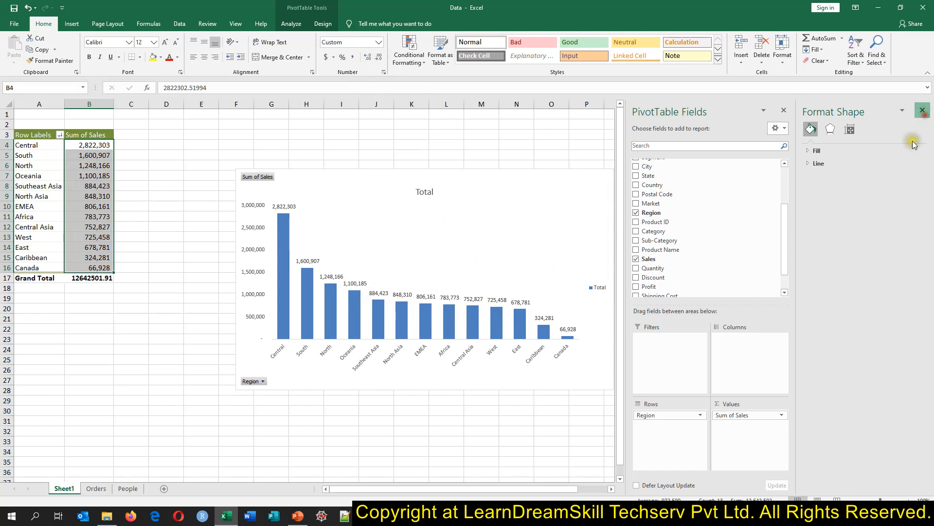
Step: Delete the sales chart's legend and hide all field buttons on the chart
left_click(923, 110)
left_click(600, 289)
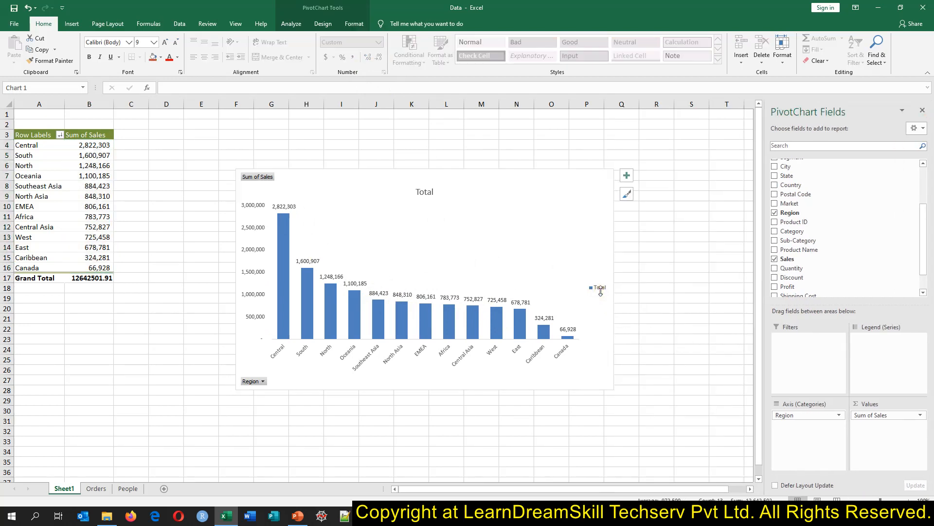
key("Delete")
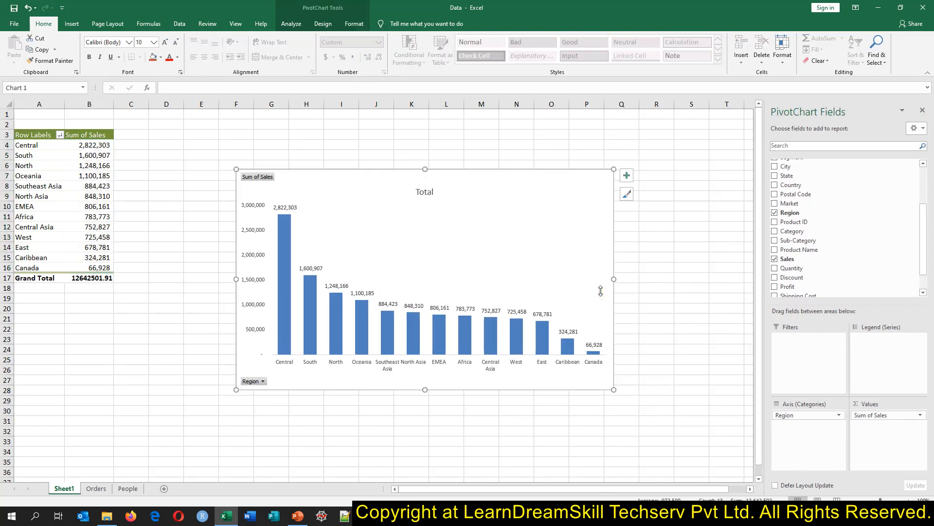
left_click(253, 177)
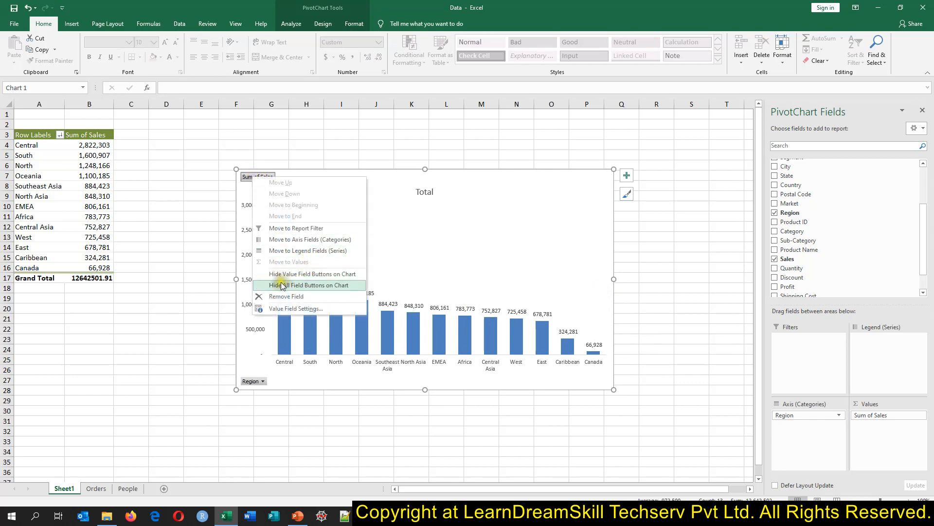
left_click(298, 286)
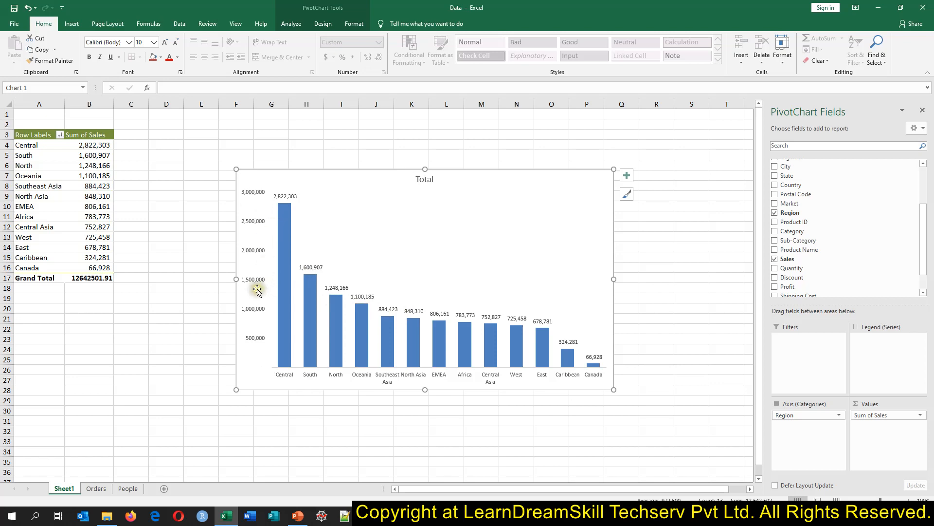
Step: Change the chart title to "Region wise Sales"
left_click(424, 180)
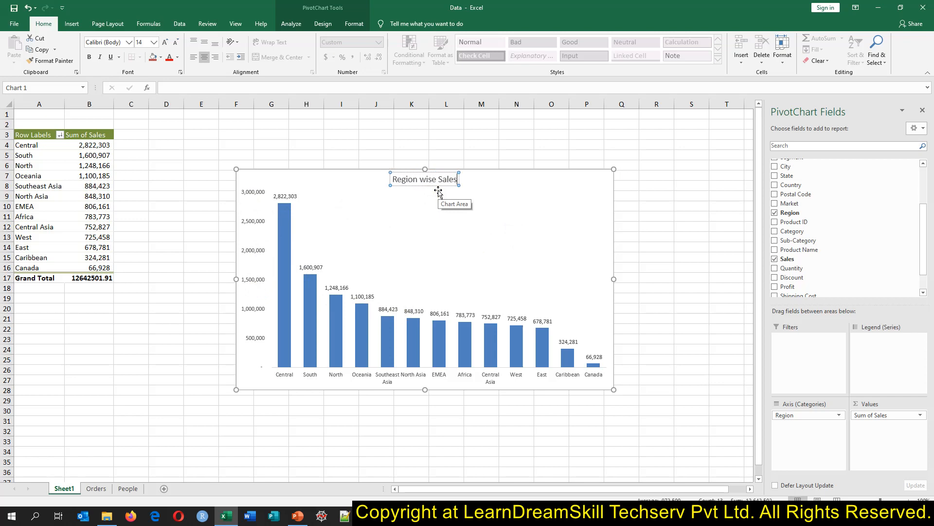
left_click(665, 214)
left_click(590, 229)
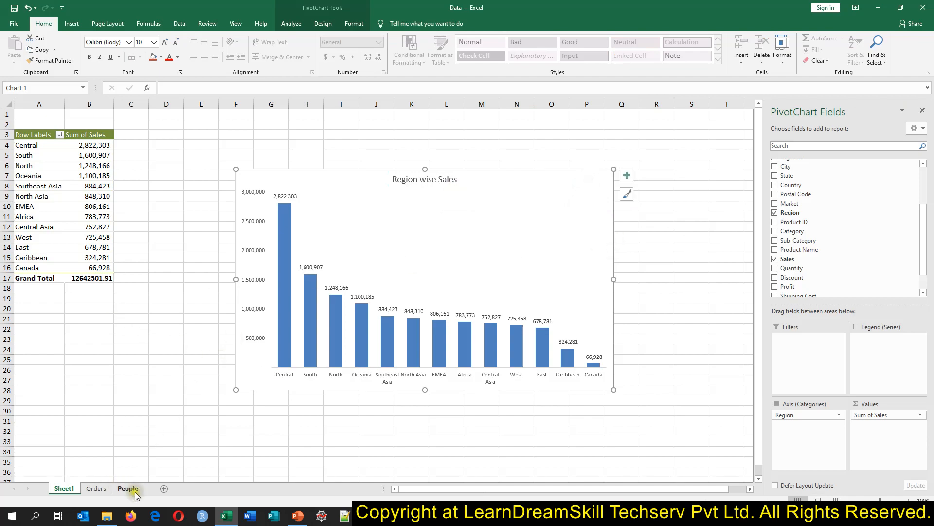
Step: Create a second PivotTable from the Orders data, placed in the existing Sheet1 at cell A35
left_click(97, 489)
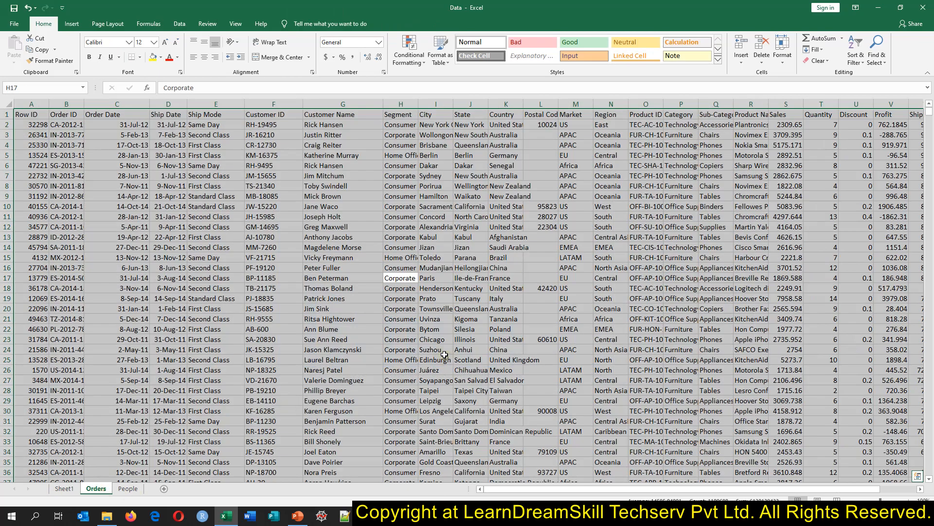
key("alt+n")
key("v")
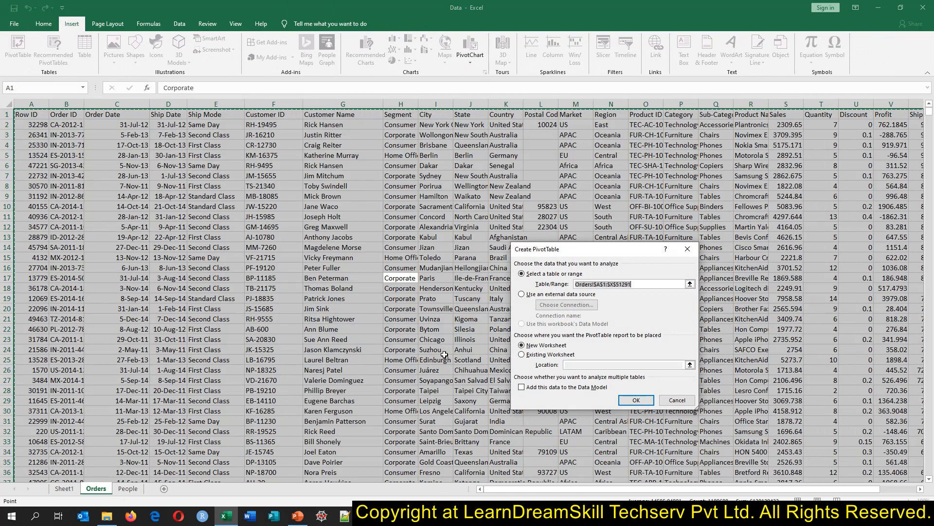
left_click(531, 356)
left_click(64, 489)
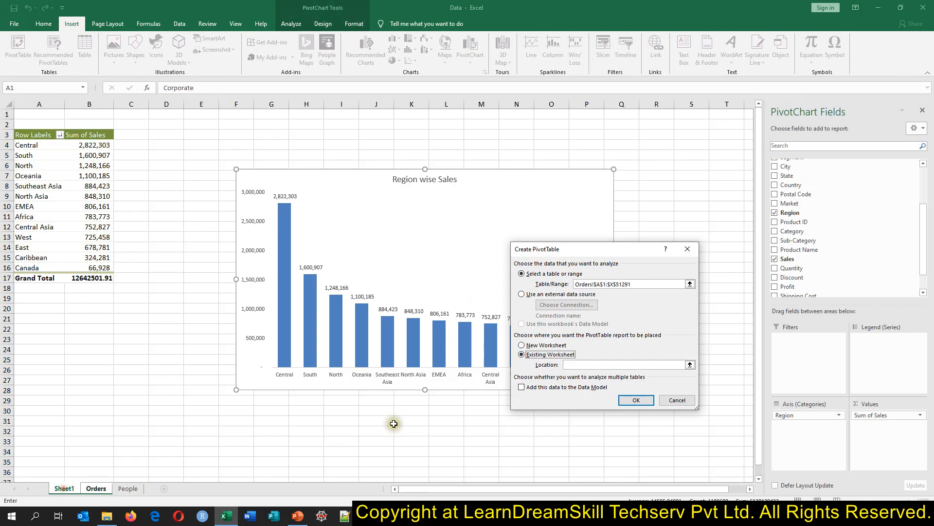
left_click(39, 462)
left_click(636, 399)
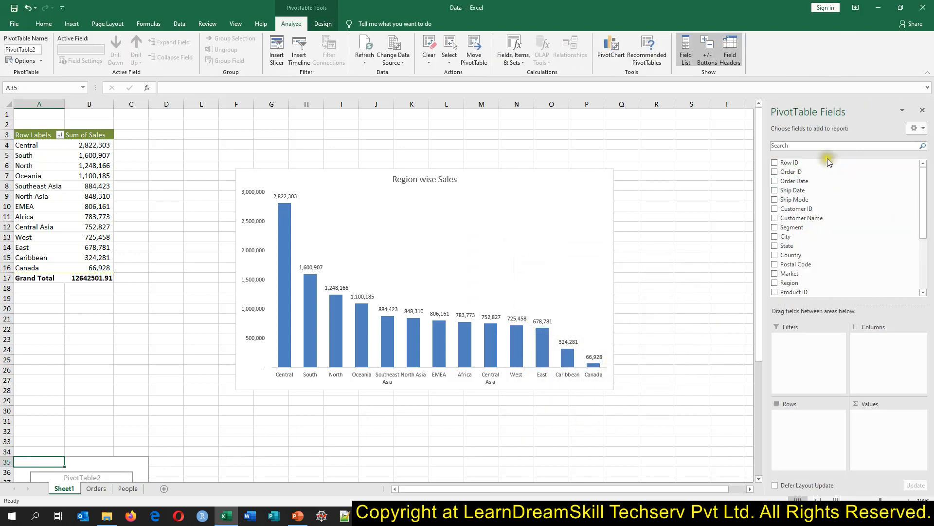
Step: Set up the new PivotTable with Segment as rows and the sum of Profit as values
left_click(796, 146)
type("seg")
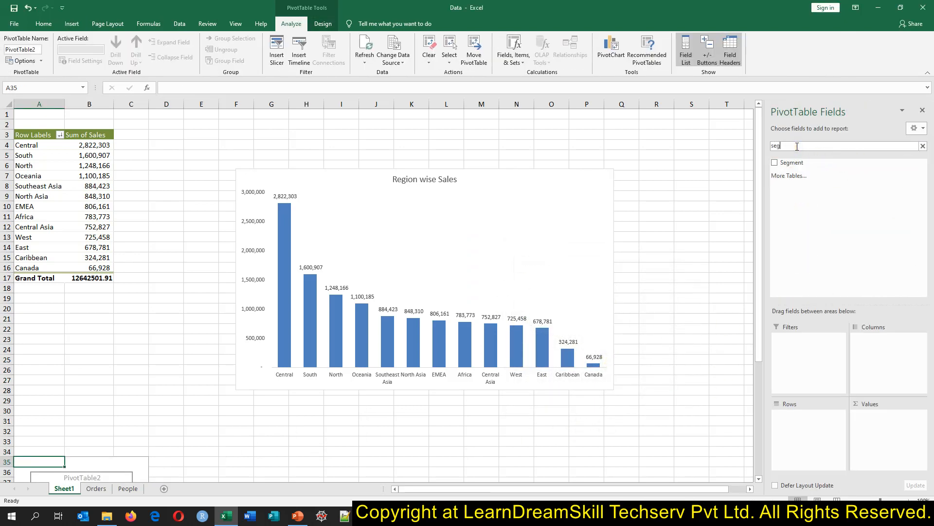
left_click_drag(786, 162, 809, 435)
left_click_drag(796, 145, 753, 144)
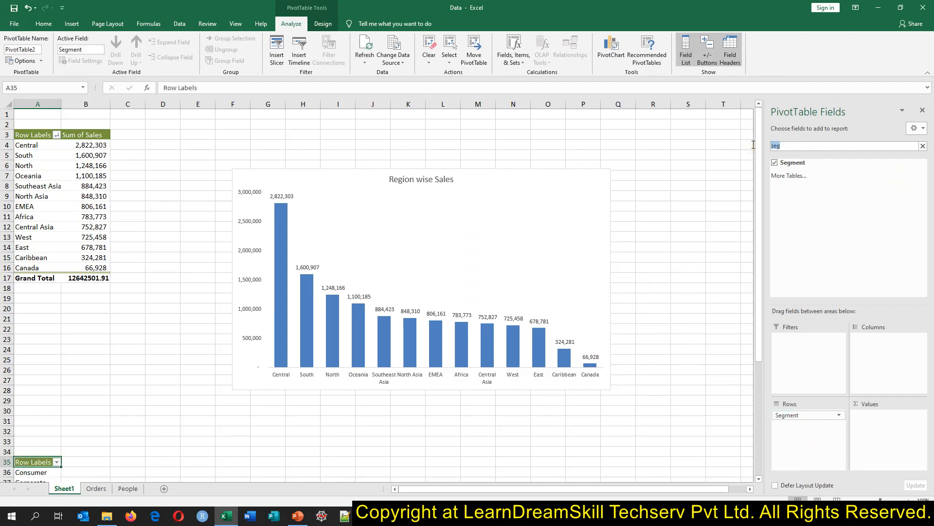
key("BackSpace")
type("pro")
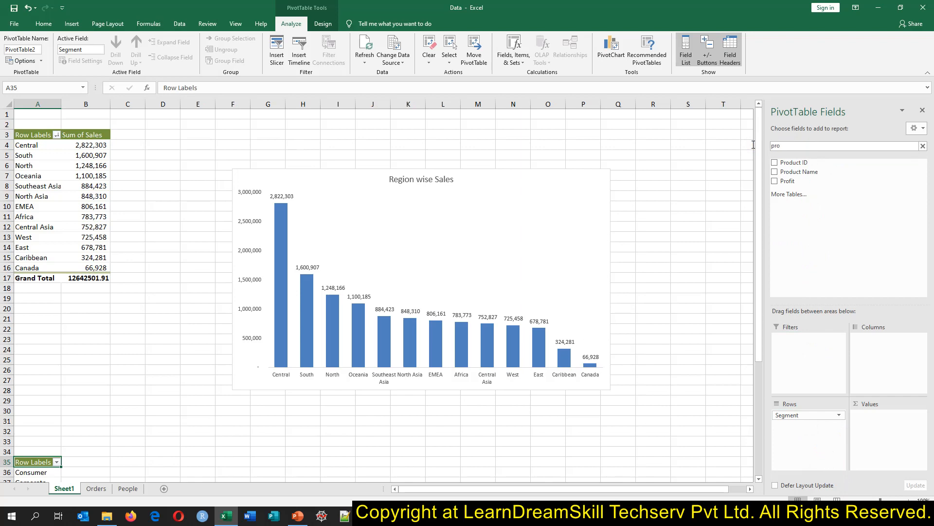
left_click_drag(807, 180, 874, 416)
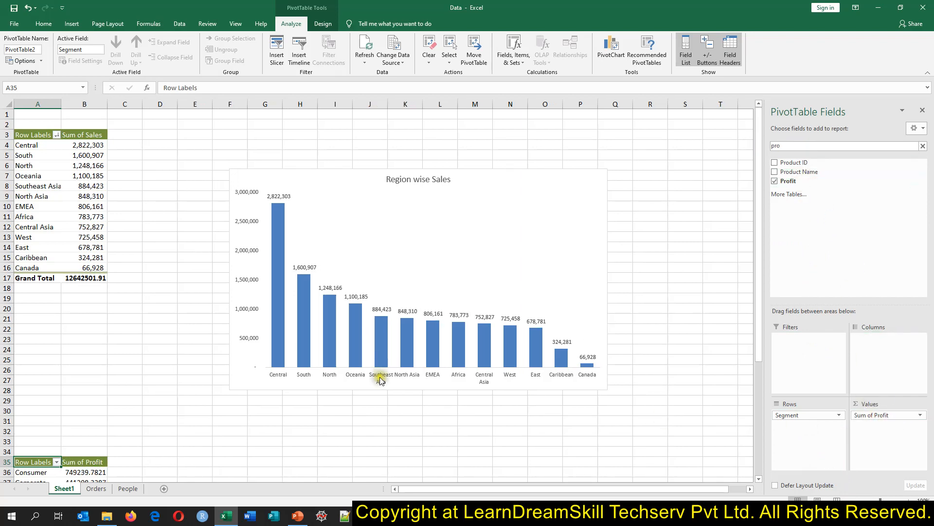
Step: Insert a 2-D pie chart of the profit by segment PivotTable and place it beside that table, below the sales chart
scroll(244, 409, "down", 5)
left_click(92, 335)
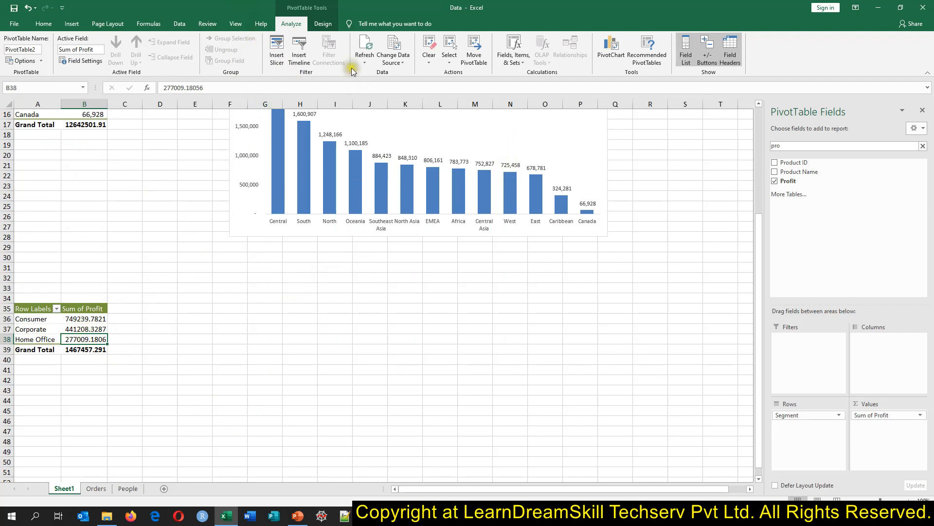
left_click(72, 24)
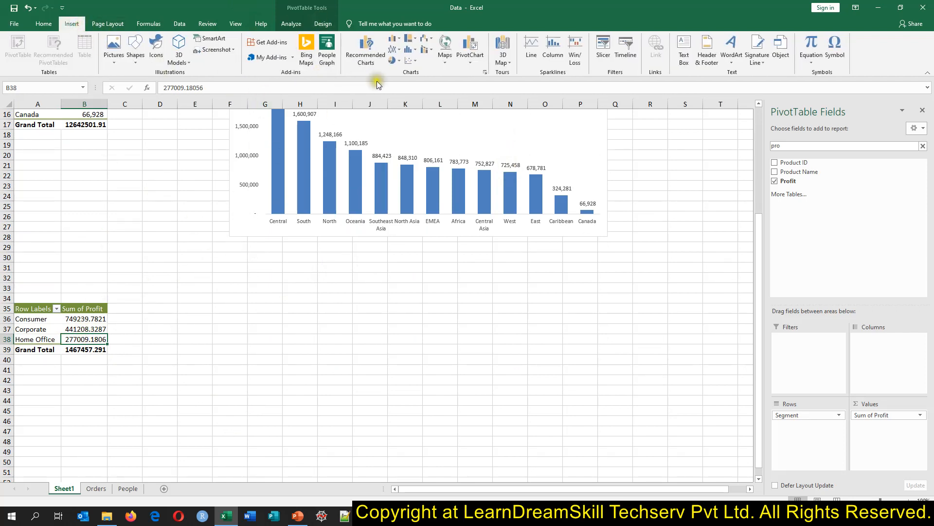
left_click(393, 63)
left_click(397, 90)
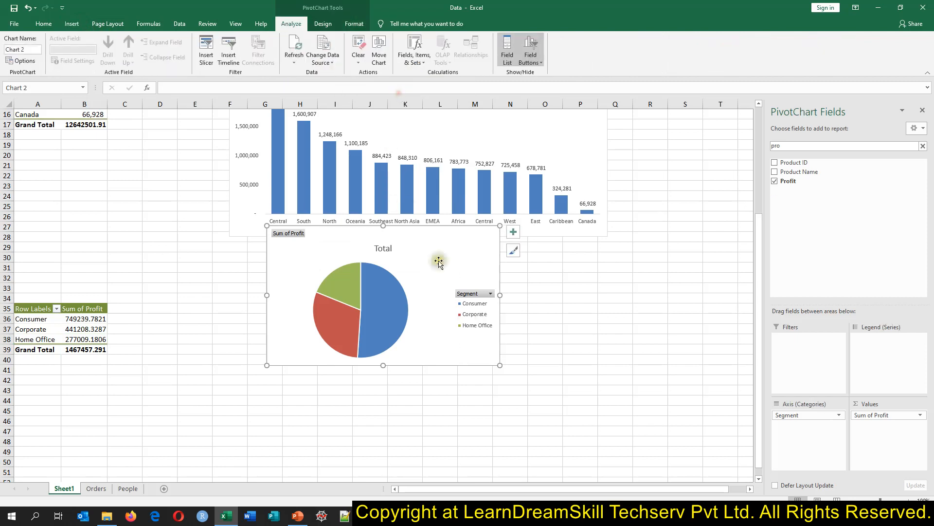
left_click_drag(445, 257, 437, 319)
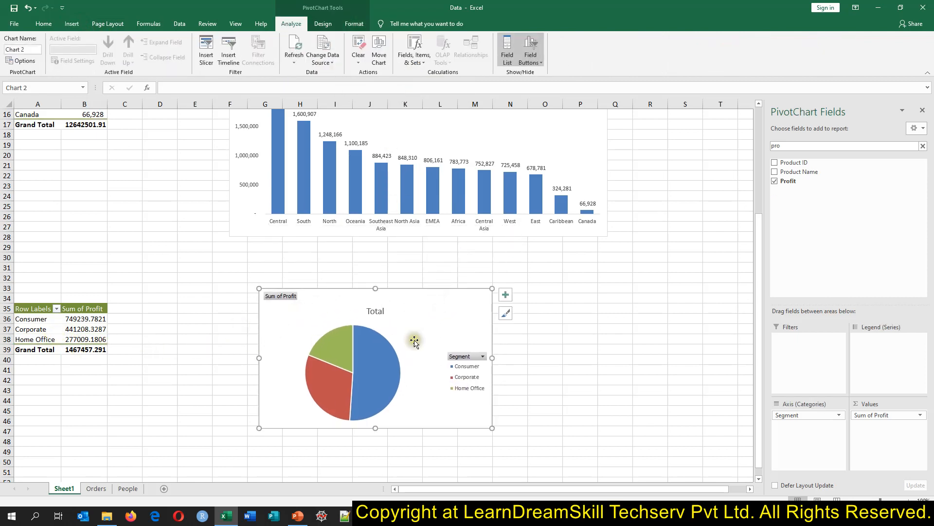
Step: Hide all field buttons on the profit pie chart and select its pie series
right_click(286, 298)
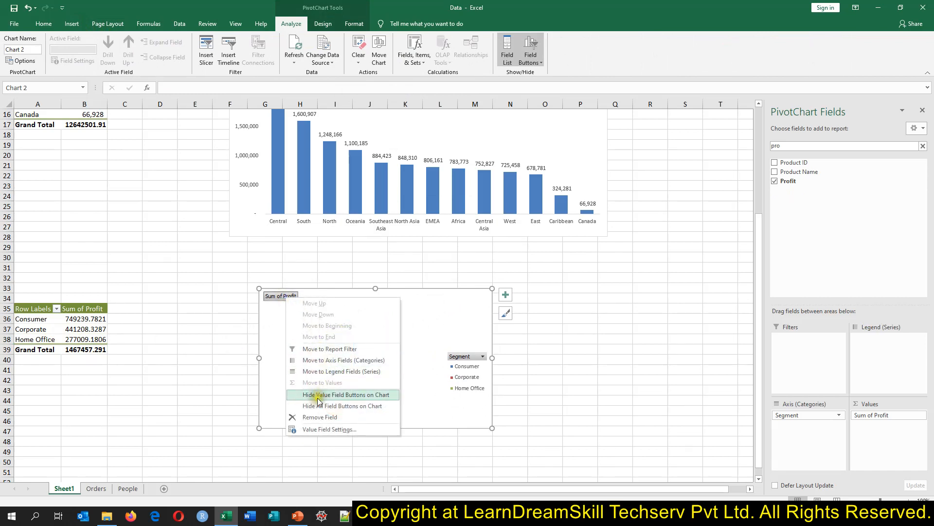
left_click(331, 406)
left_click(395, 354)
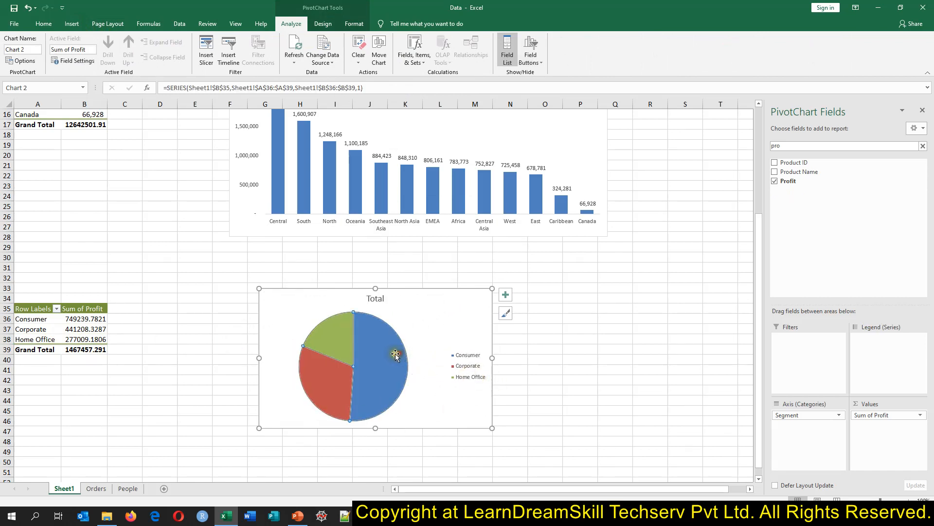
Step: Add data labels to the profit pie chart showing category name, value and percentage, positioned at the outside end
right_click(387, 360)
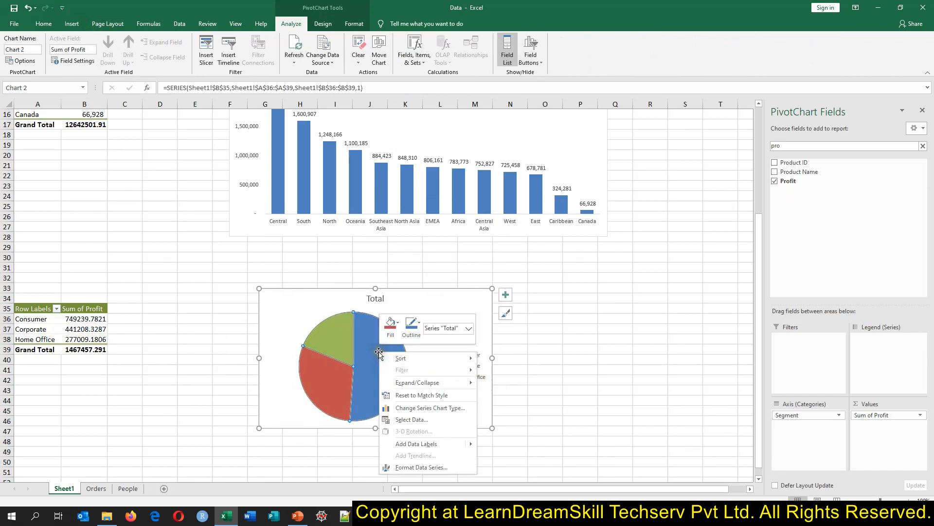
left_click(415, 443)
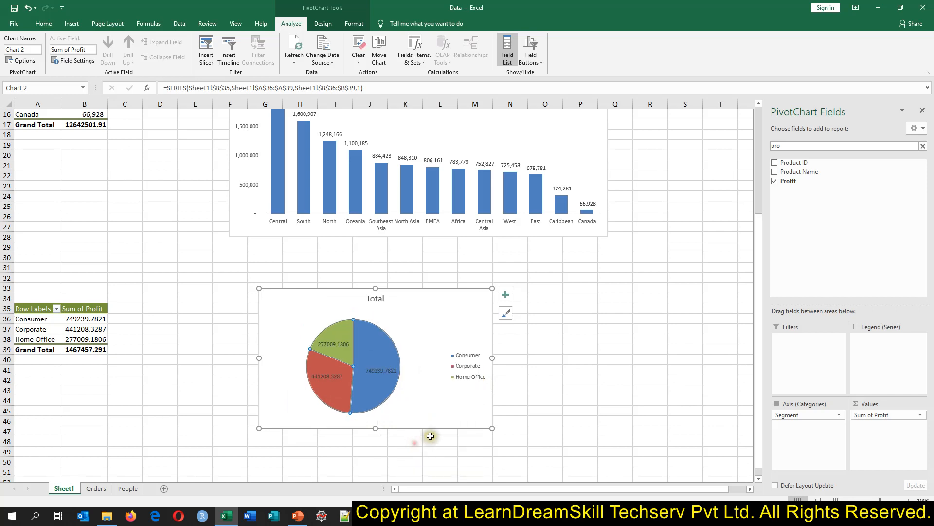
right_click(383, 368)
left_click(410, 470)
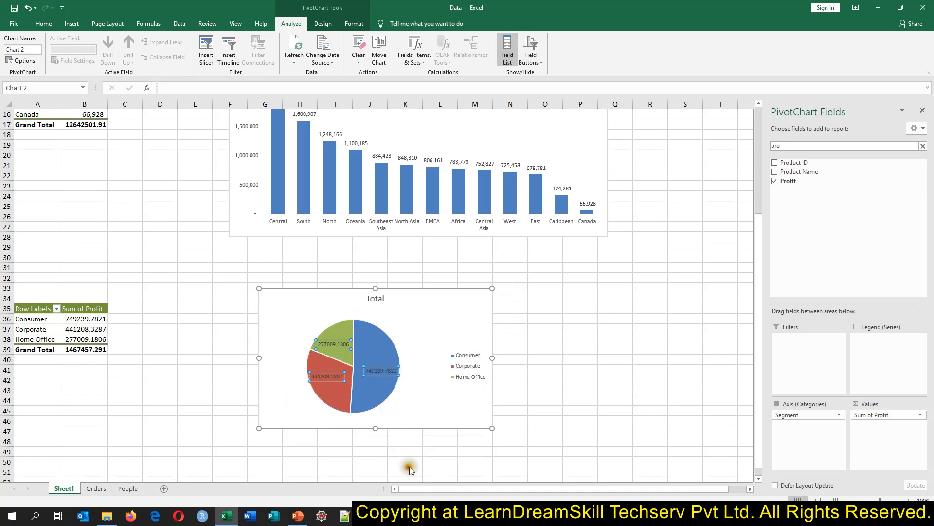
left_click(822, 211)
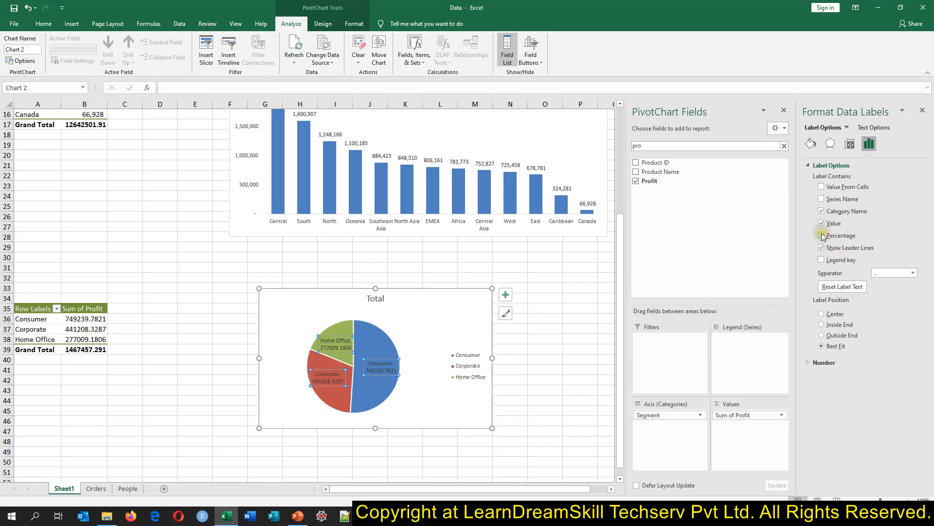
left_click(822, 236)
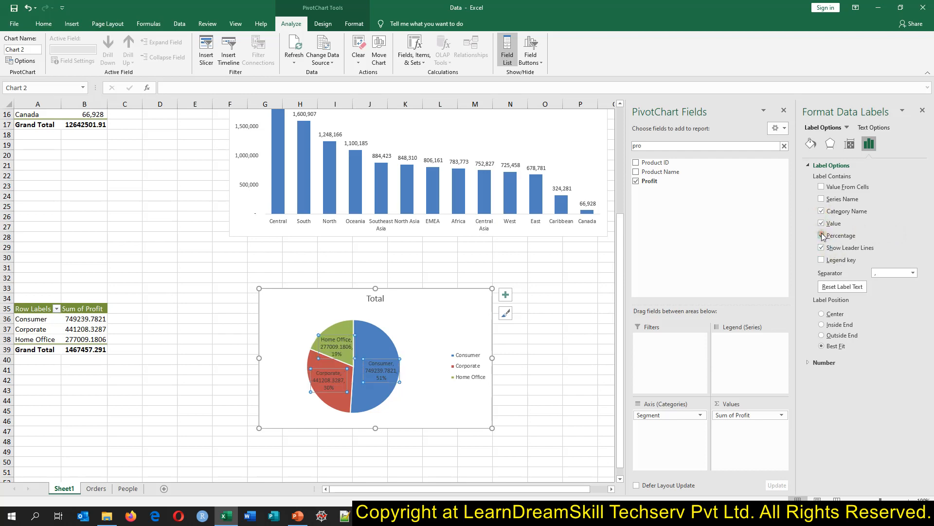
left_click(822, 335)
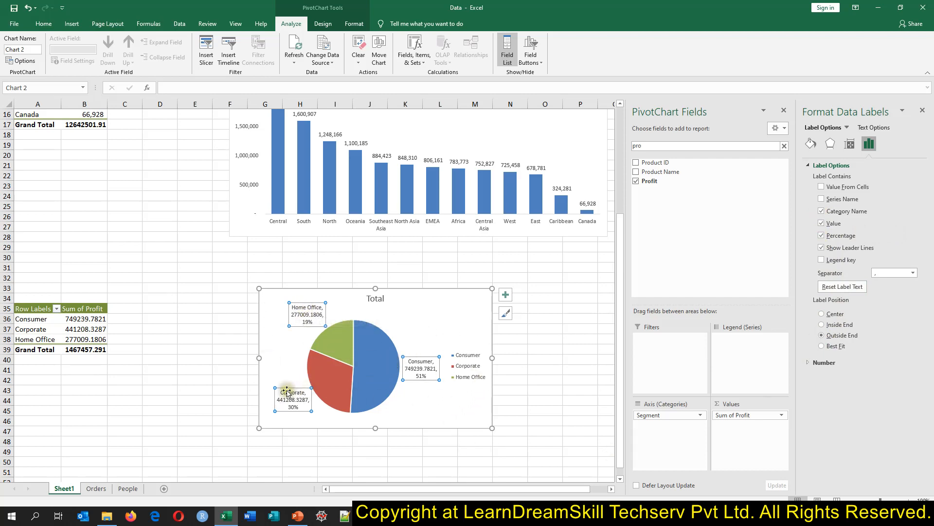
Step: Delete the legend from the profit by segment pie chart and deselect the chart
left_click(468, 366)
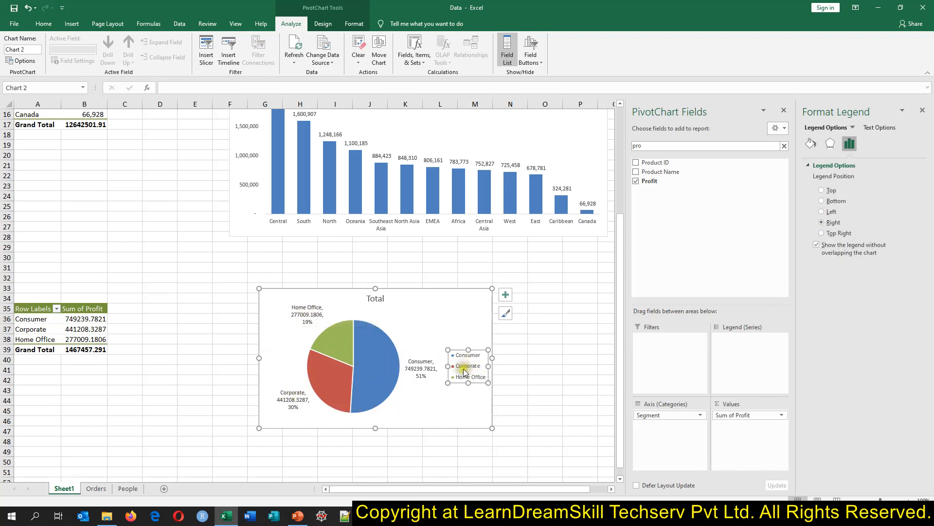
key("Delete")
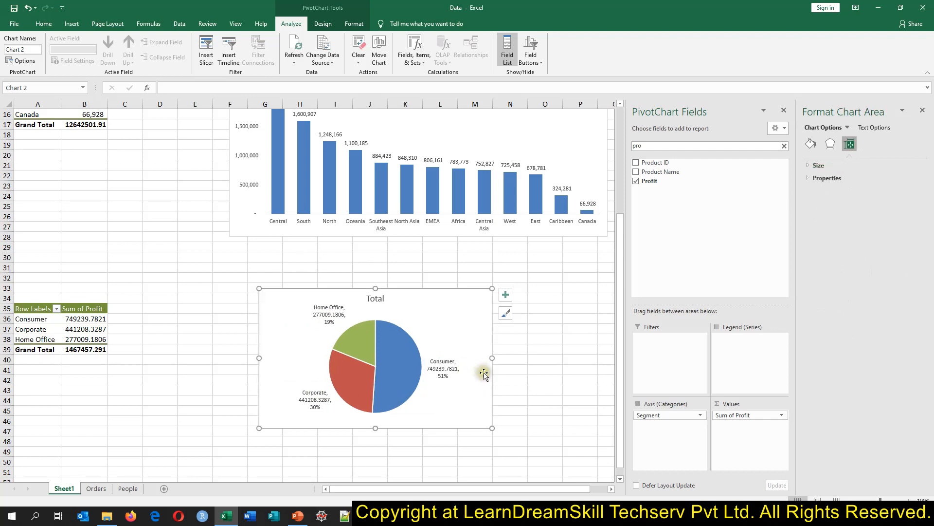
left_click(550, 380)
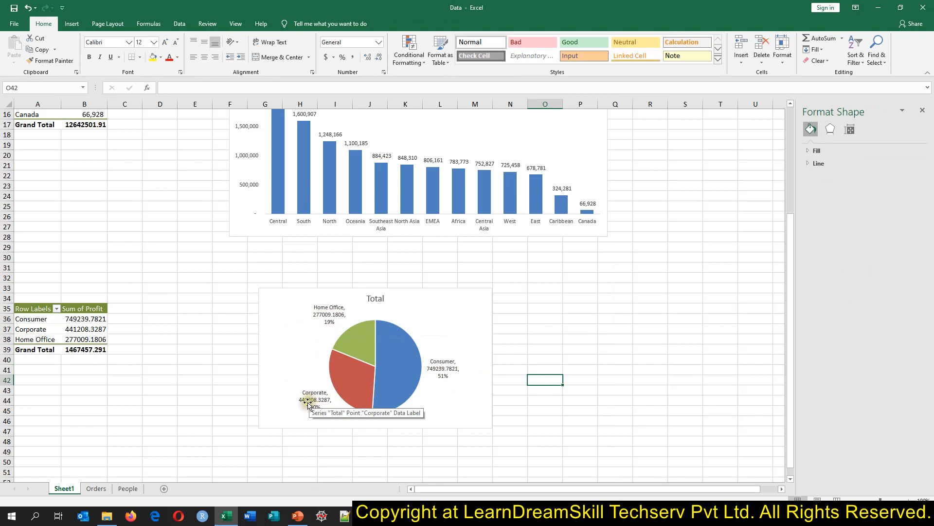
Step: Format the Sum of Profit values in B36:B39 with thousands separators and no decimal places
left_click_drag(98, 320, 104, 348)
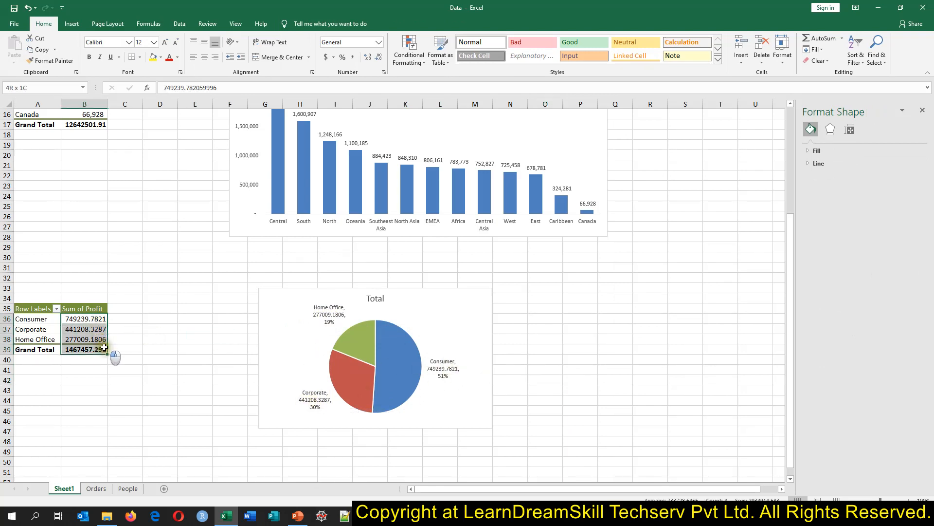
left_click(352, 57)
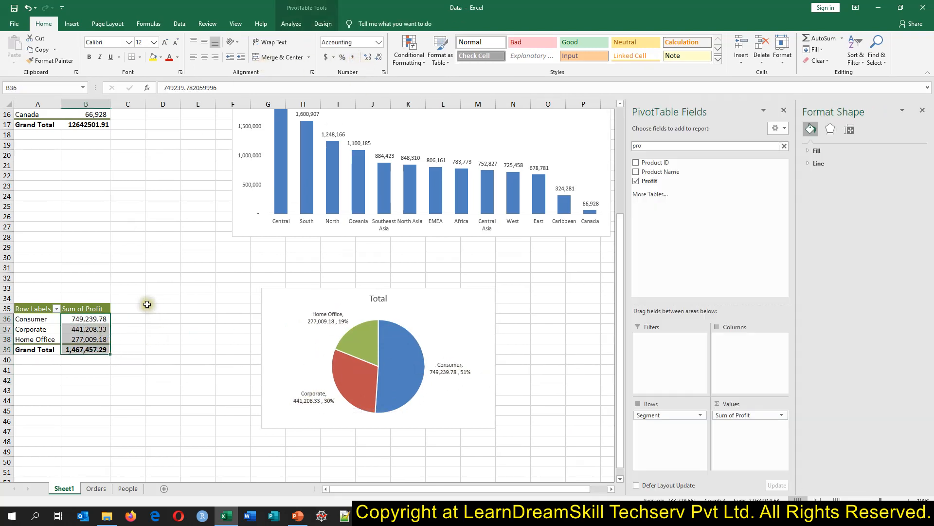
left_click(378, 57)
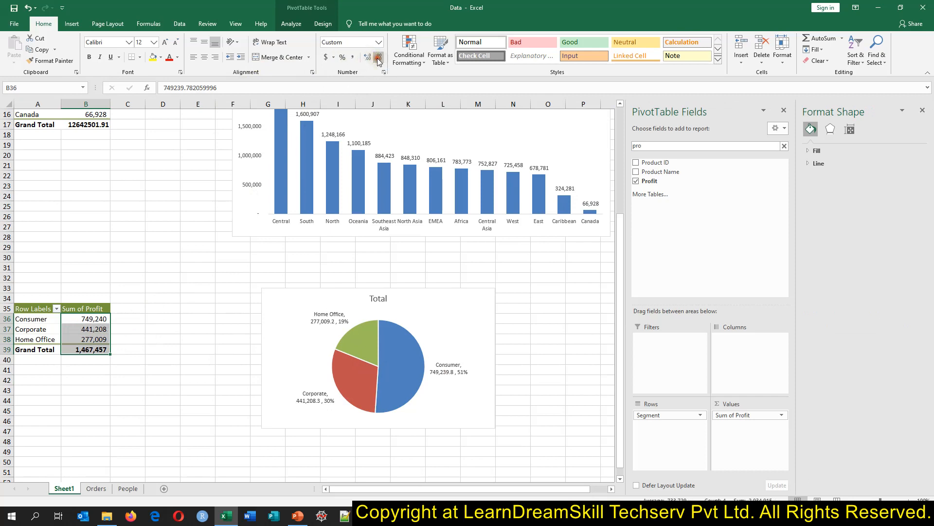
left_click(378, 58)
left_click(575, 319)
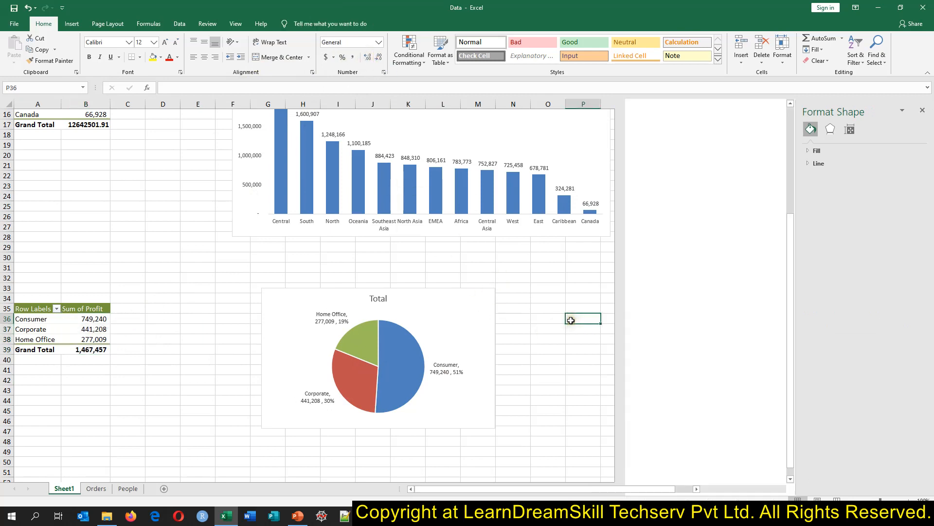
Step: Change the profit pie chart's title to "Segment wise Profit"
left_click(378, 299)
left_click(379, 299)
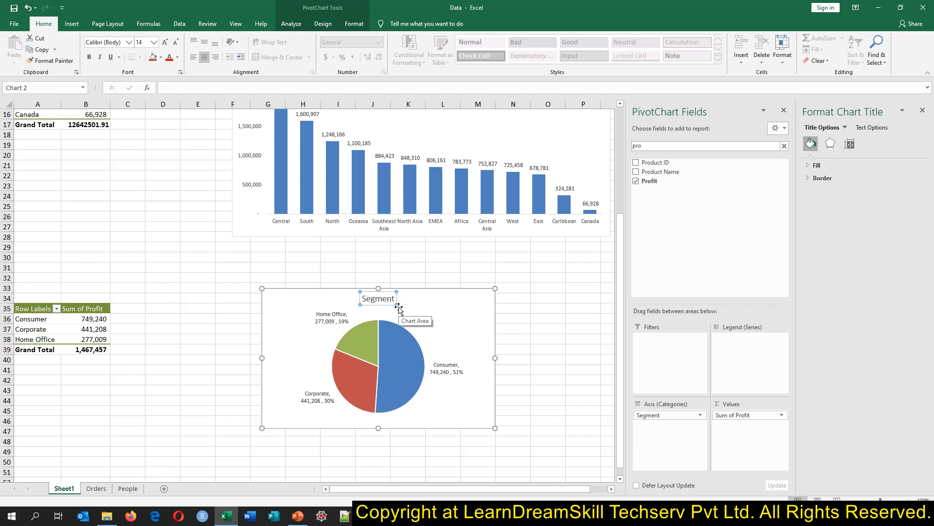
type("pro")
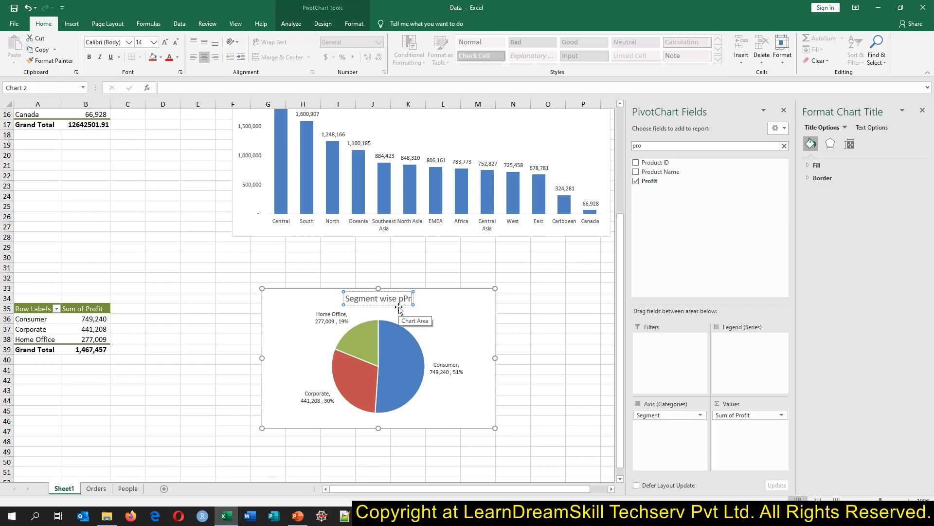
key("BackSpace")
key("BackSpace")
key("BackSpace")
type("Pro")
left_click(510, 298)
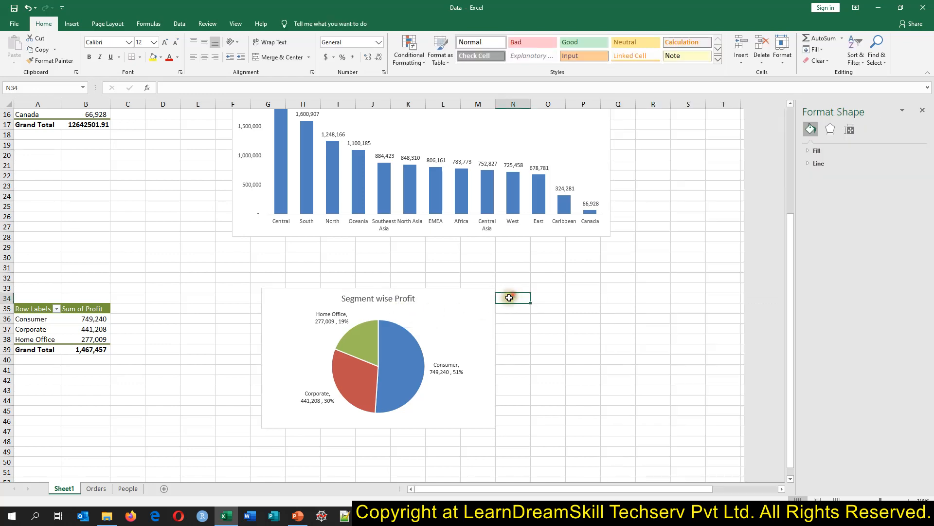
left_click(298, 516)
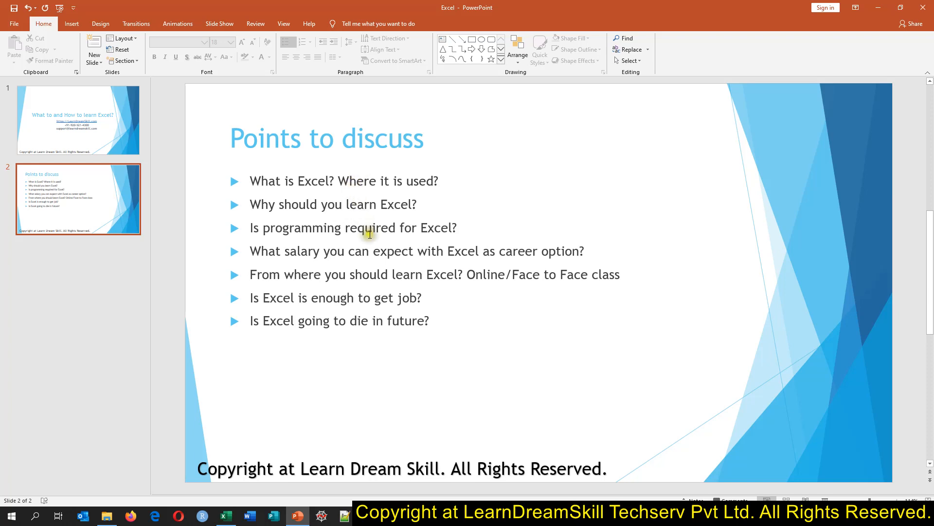
left_click(226, 516)
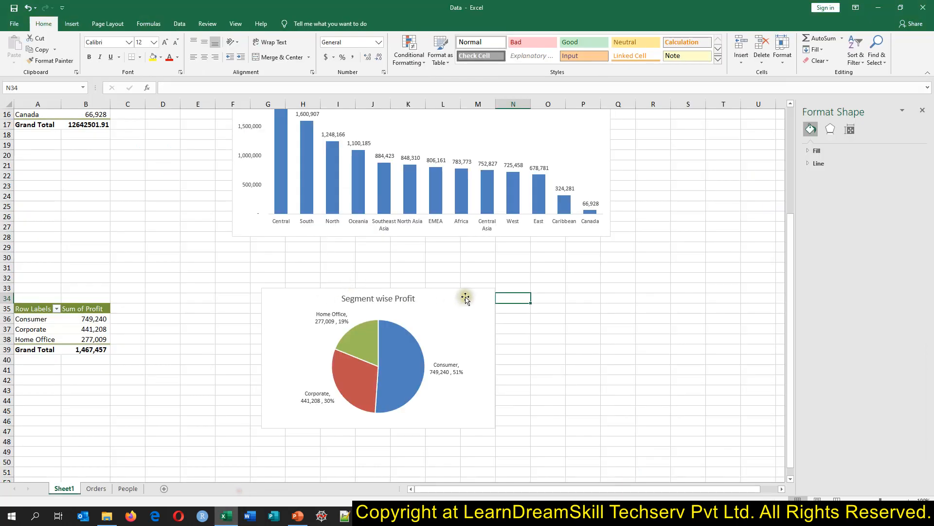
Step: Move the Segment wise Profit chart below the right end of the sales chart, closing the formatting pane and clearing the field search
left_click_drag(473, 295, 456, 270)
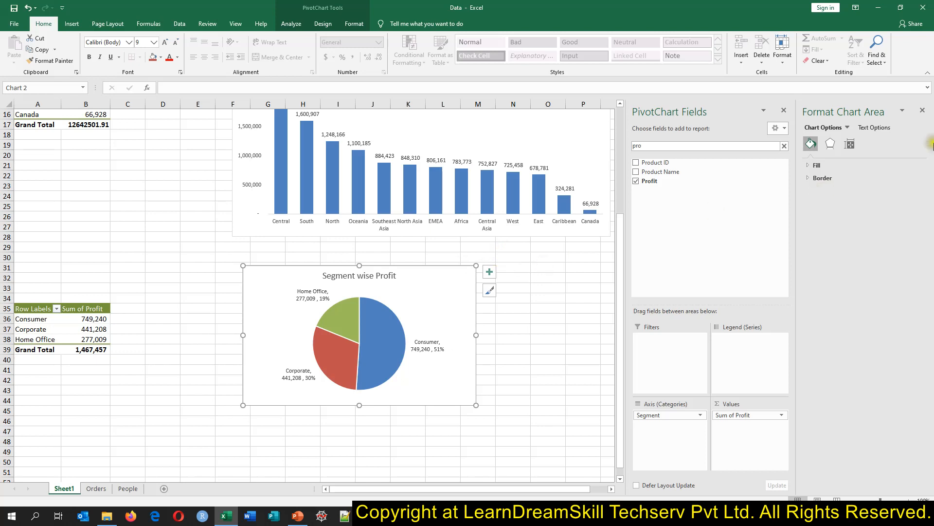
left_click(923, 111)
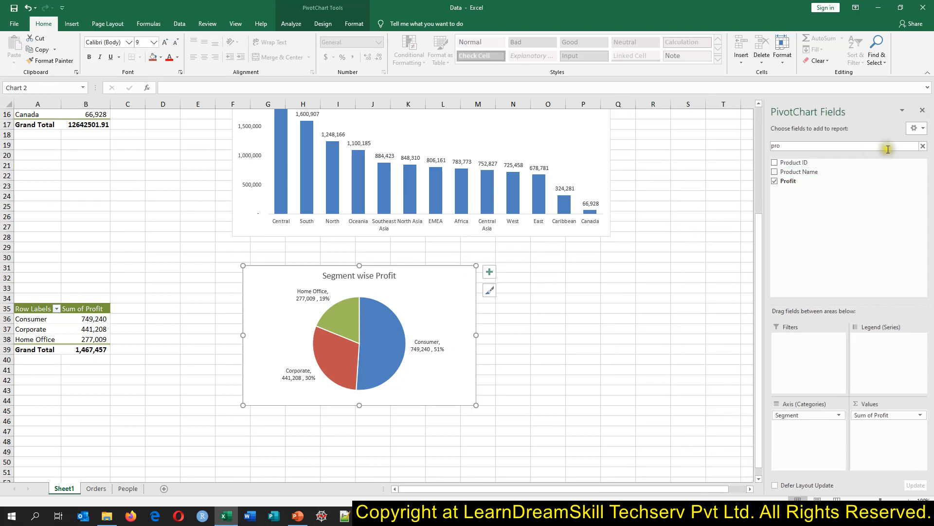
left_click(923, 146)
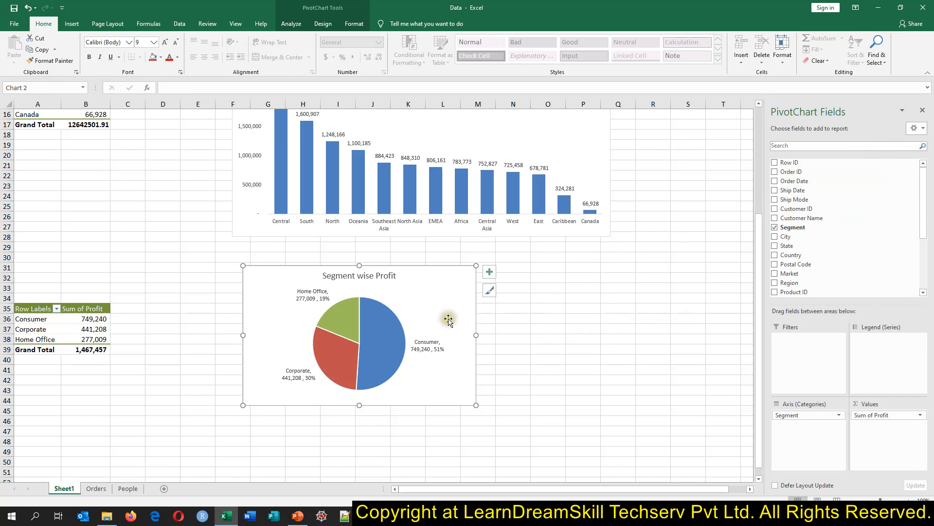
left_click_drag(461, 271, 685, 261)
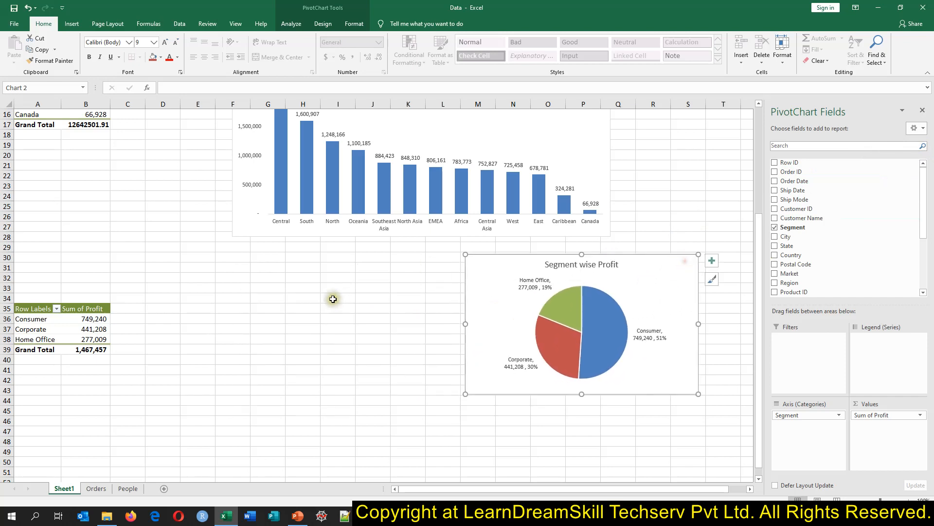
Step: Copy the profit by segment PivotTable and paste the duplicate at cell A46
left_click(95, 349)
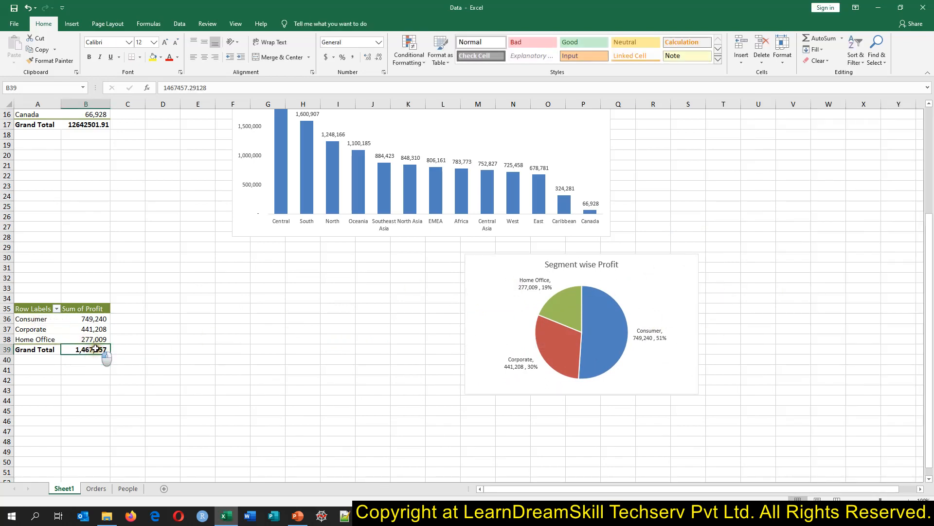
left_click_drag(95, 349, 20, 309)
key("ctrl+c")
left_click(45, 421)
key("ctrl+v")
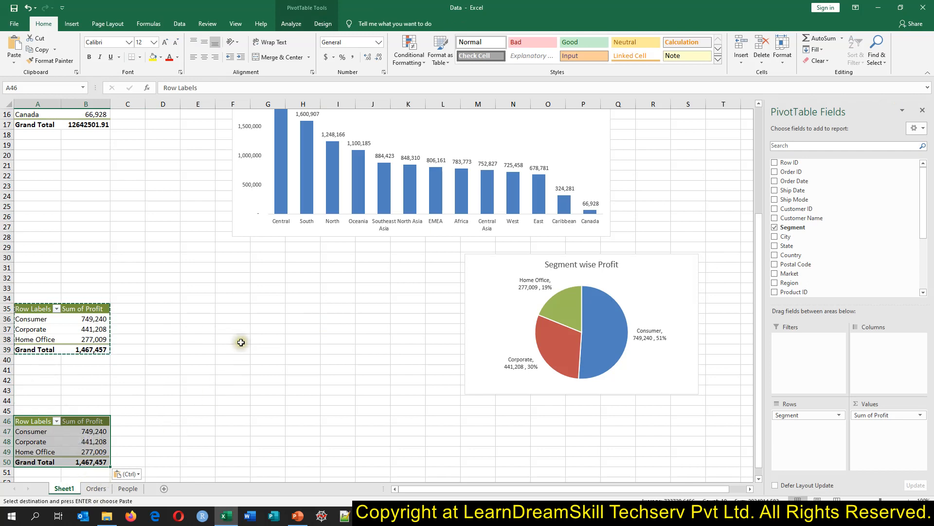
Step: Replace Segment with Order Priority as the row field of the copied PivotTable, finding the field by searching "pri"
scroll(241, 342, "down", 2)
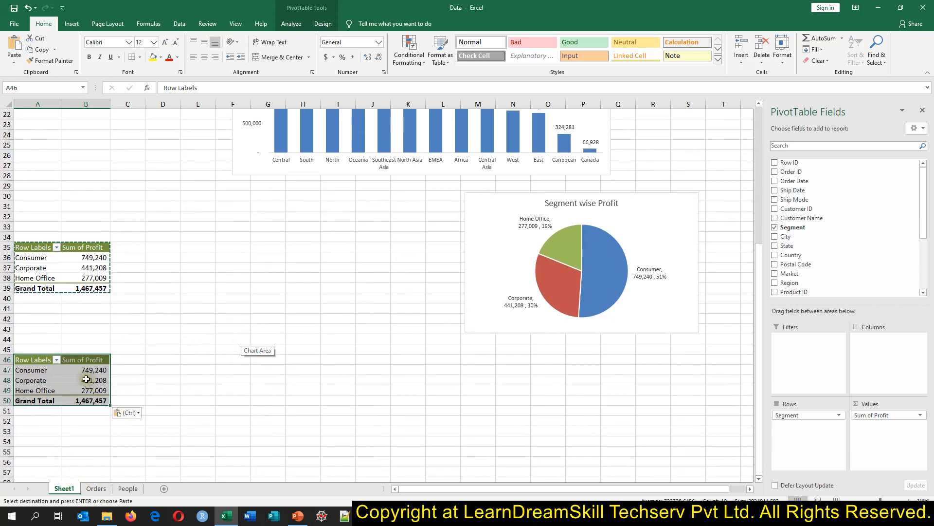
left_click(86, 379)
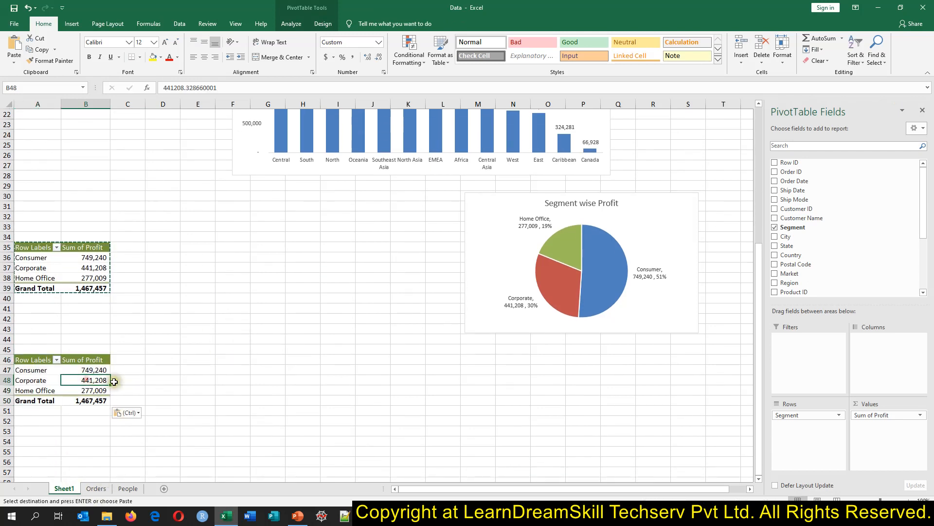
left_click(801, 146)
type("or")
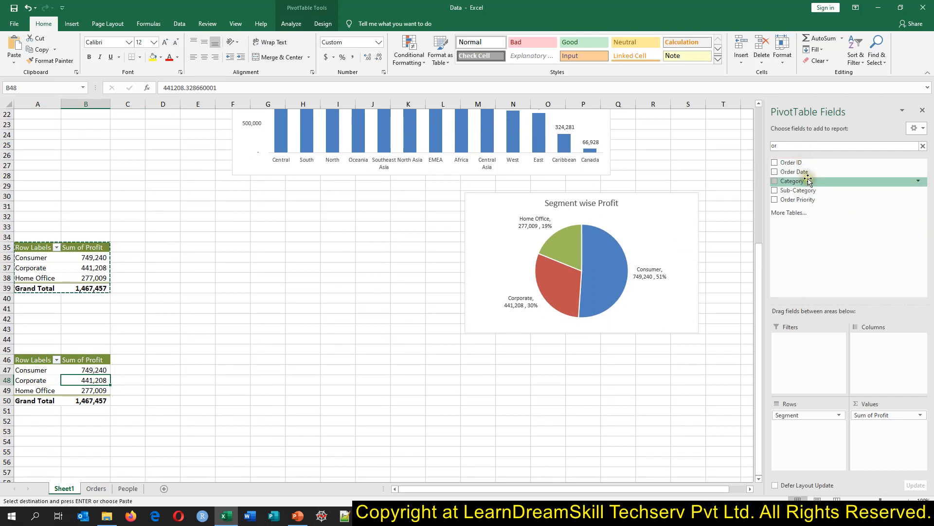
double_click(773, 147)
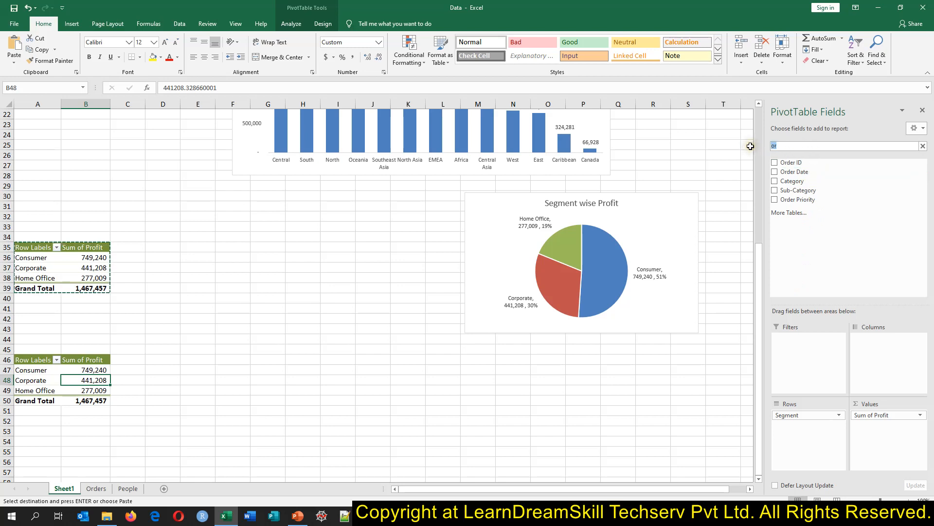
type("pri")
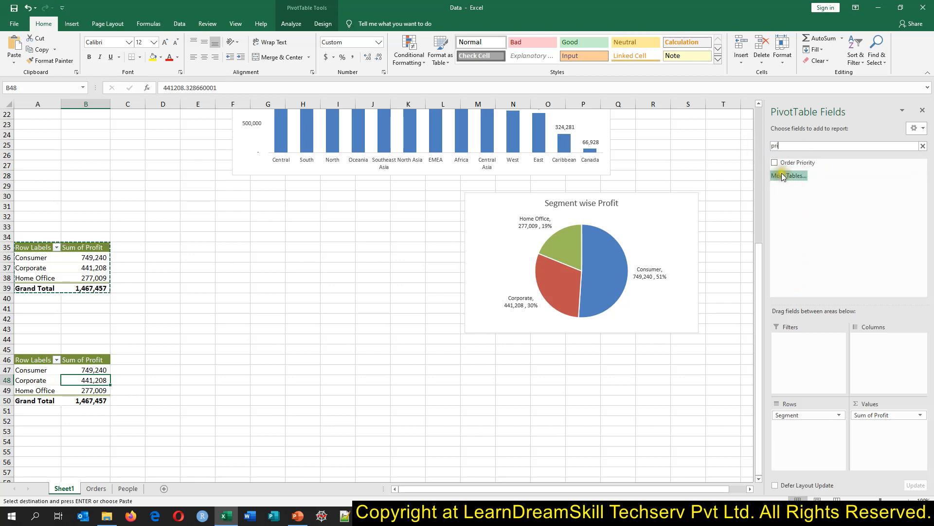
left_click_drag(791, 163, 812, 238)
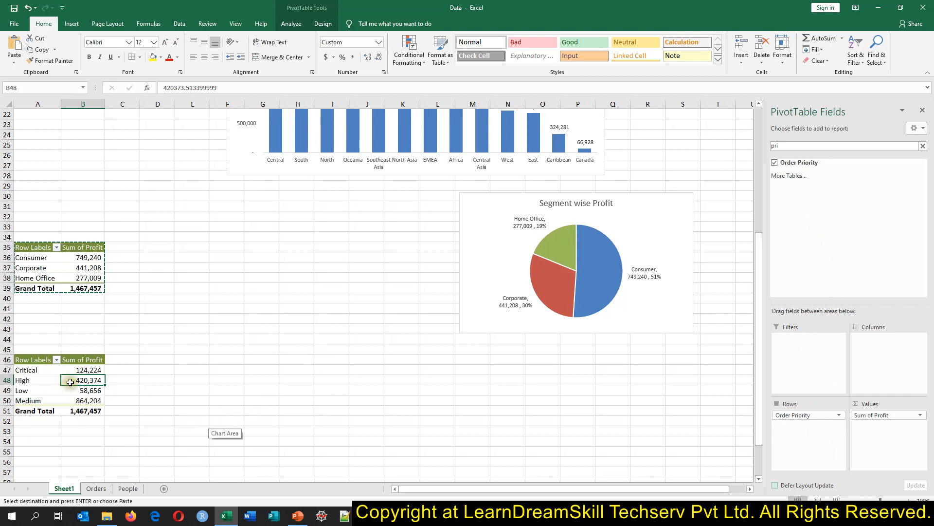
Step: Insert a 2-D pie chart of profit by order priority and place it beside its PivotTable
left_click(72, 24)
left_click(393, 61)
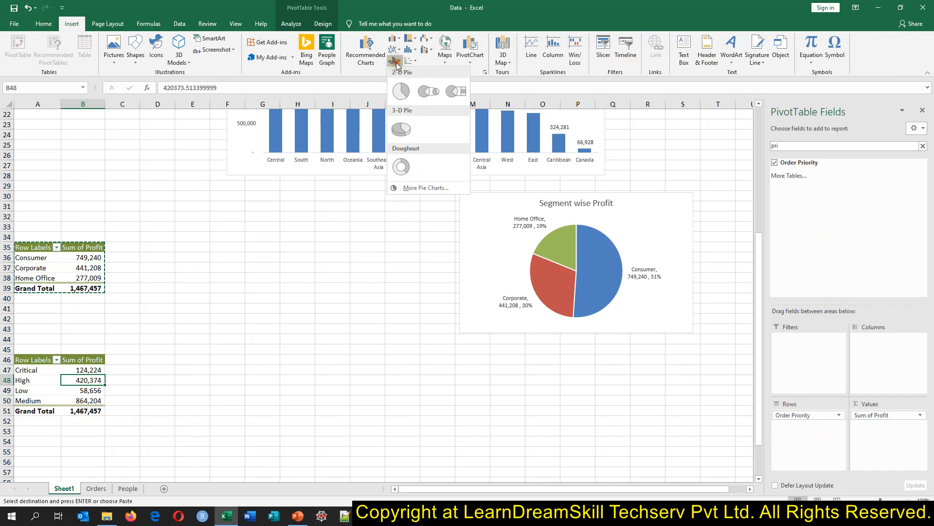
left_click(401, 91)
left_click_drag(419, 214, 403, 285)
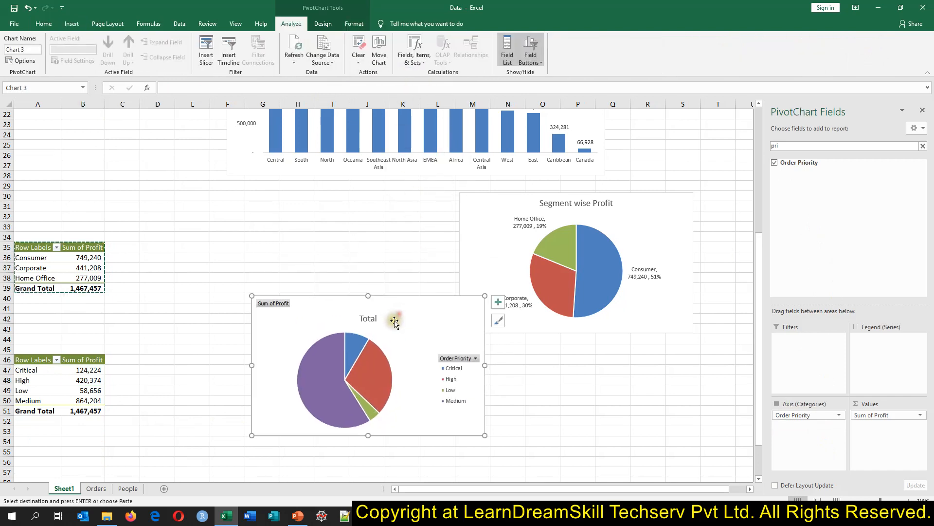
Step: Add data labels to the order priority pie chart and hide all of its field buttons
right_click(379, 375)
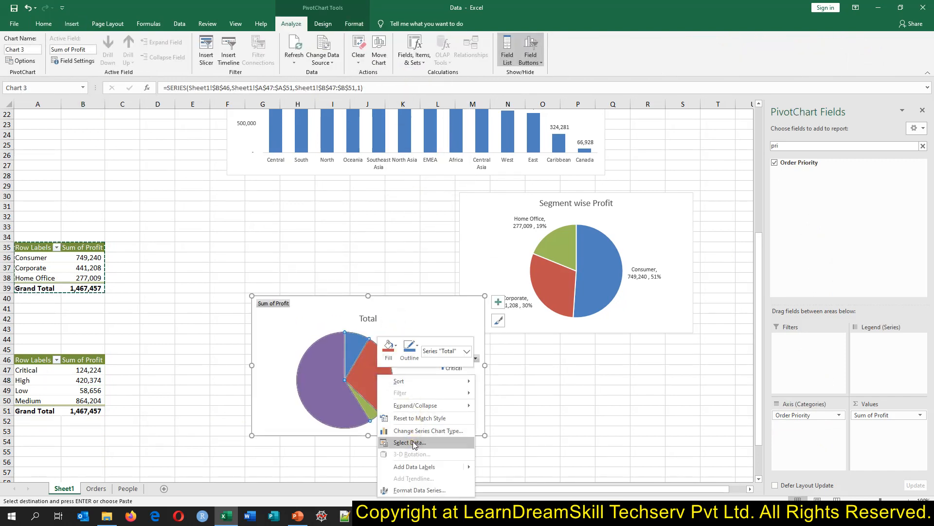
left_click(416, 467)
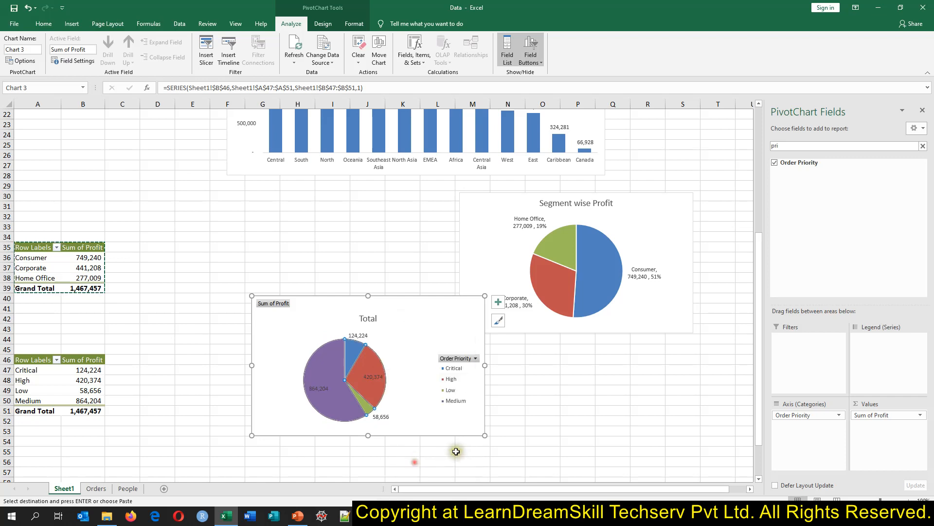
right_click(281, 300)
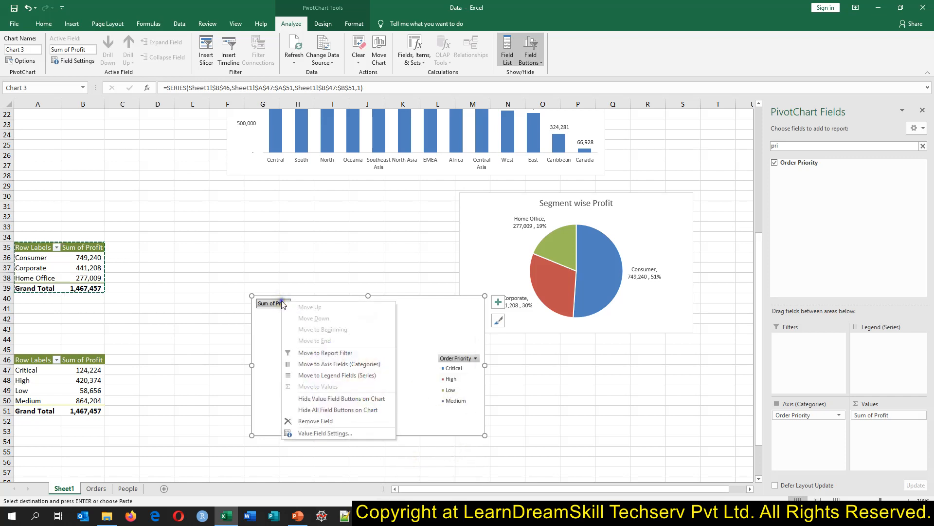
left_click(318, 415)
Step: Place the order priority pie's data labels at Outside End and include the category name and percentage
left_click(391, 416)
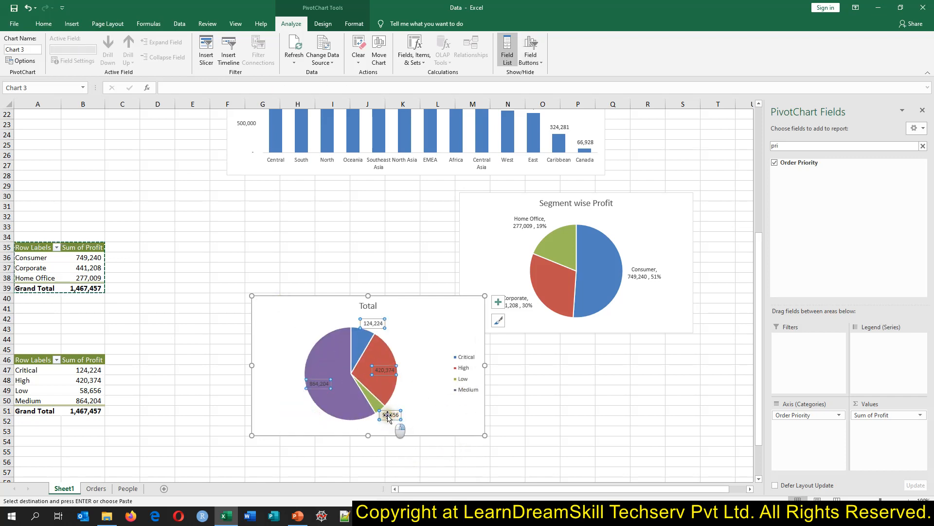
right_click(389, 417)
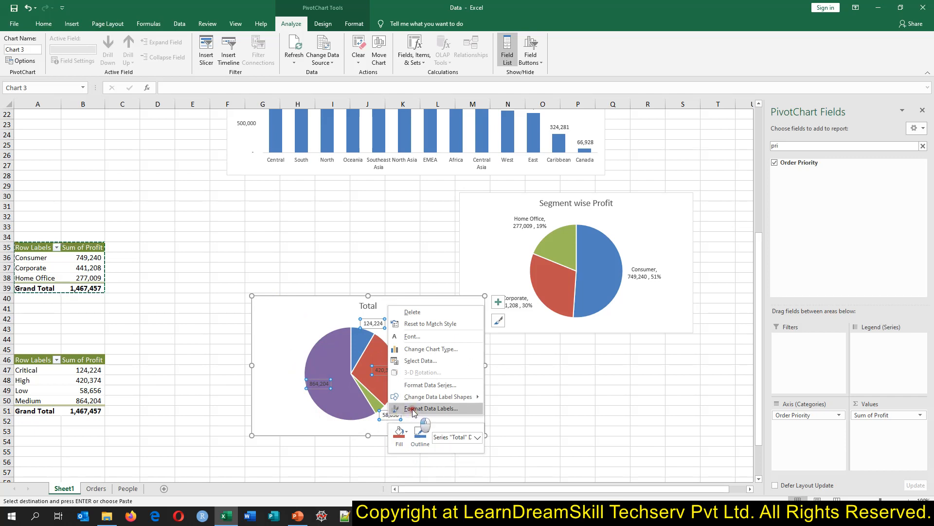
left_click(413, 409)
left_click(821, 335)
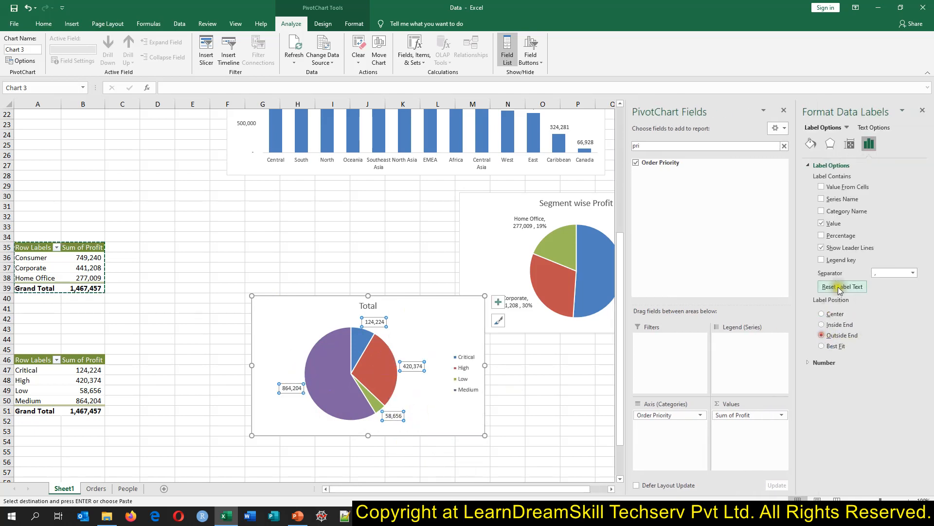
left_click(821, 235)
left_click(822, 211)
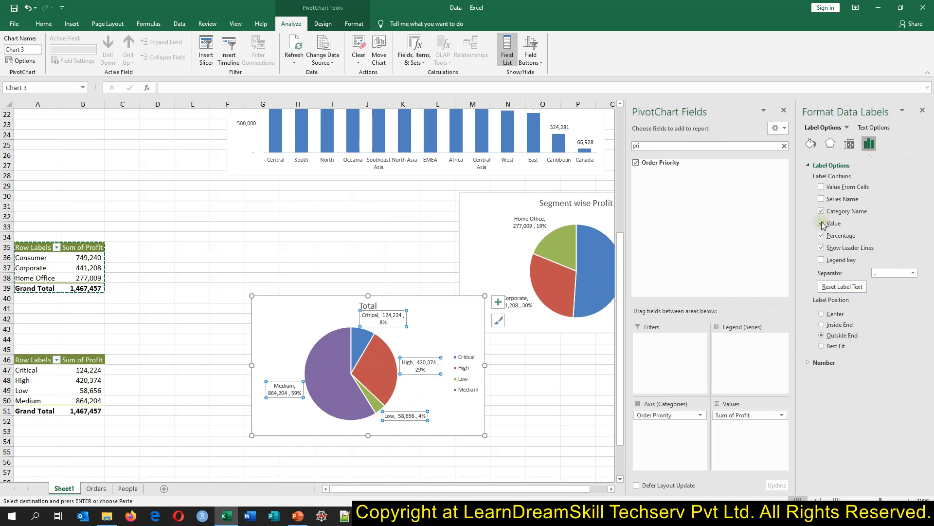
Step: Remove the order priority pie chart's legend and title the chart "Order Priority wise Profit"
left_click(467, 389)
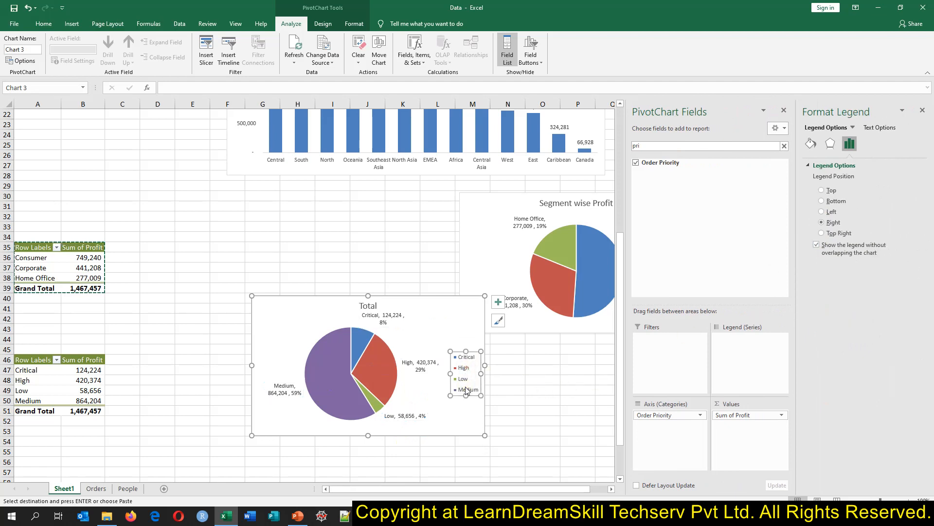
key("Delete")
left_click(369, 306)
left_click(367, 306)
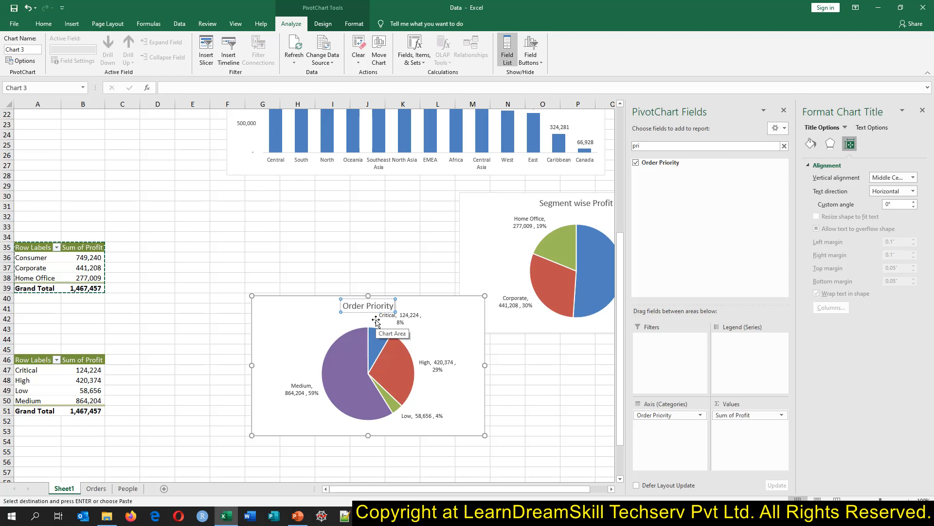
type("wise Profit")
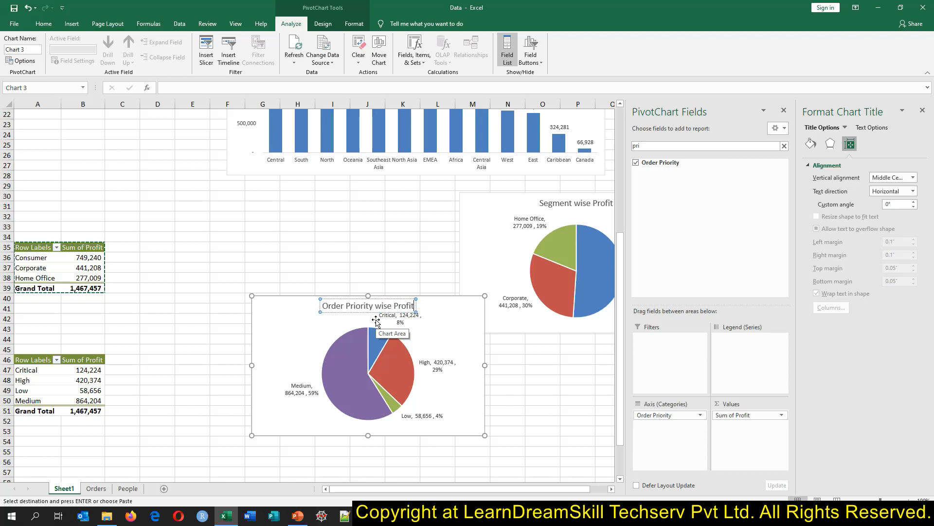
left_click(511, 388)
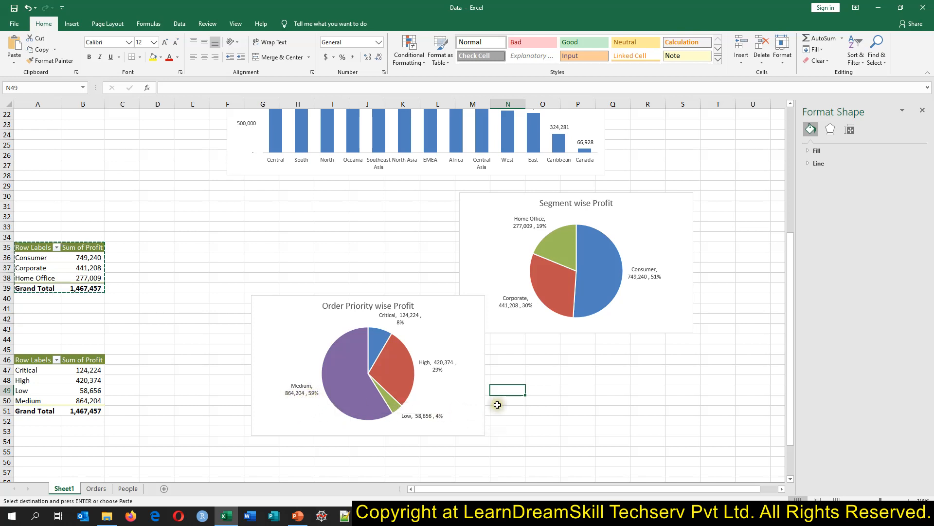
Step: Set the data label font size to 12 in both the Segment wise Profit and Order Priority wise Profit charts
left_click(516, 306)
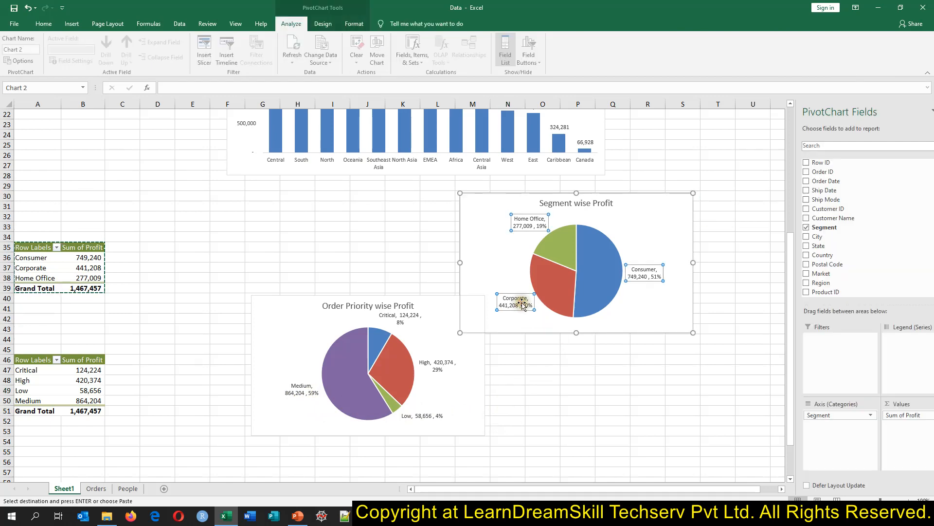
left_click(923, 110)
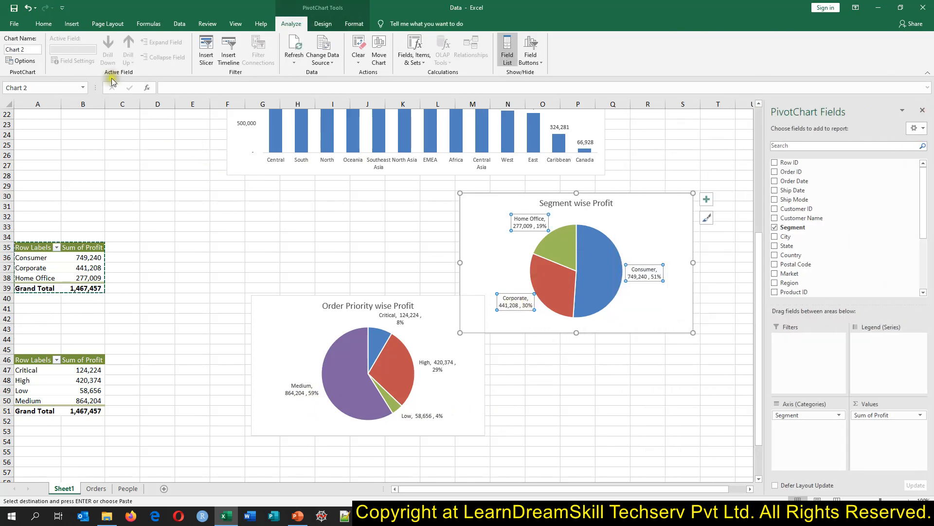
left_click(43, 24)
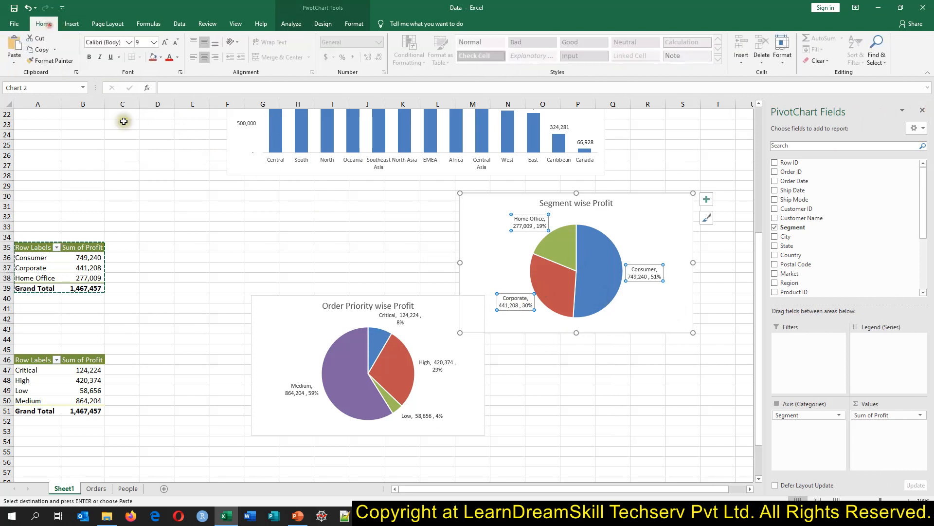
left_click(154, 42)
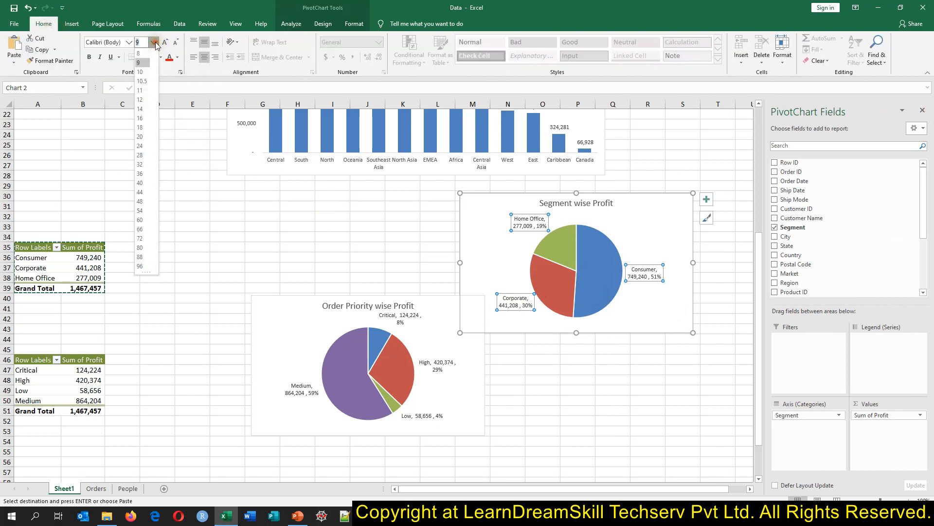
left_click(151, 100)
left_click(305, 392)
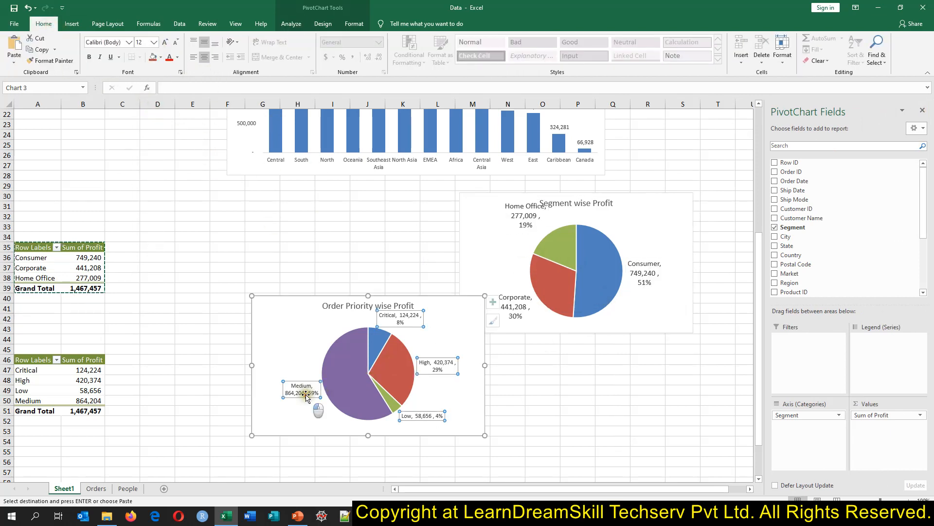
left_click(154, 43)
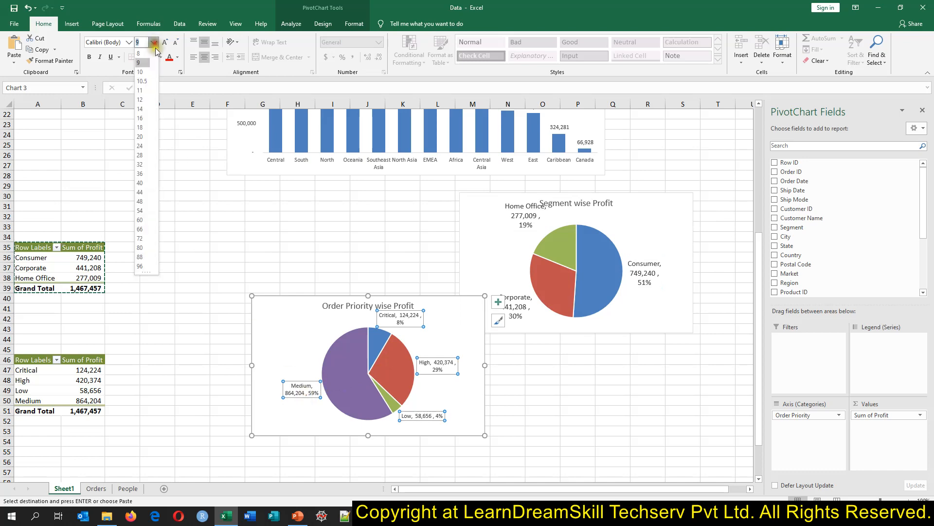
left_click(149, 99)
Step: Set the Region wise Sales chart's data label font size to 12
scroll(574, 194, "up", 3)
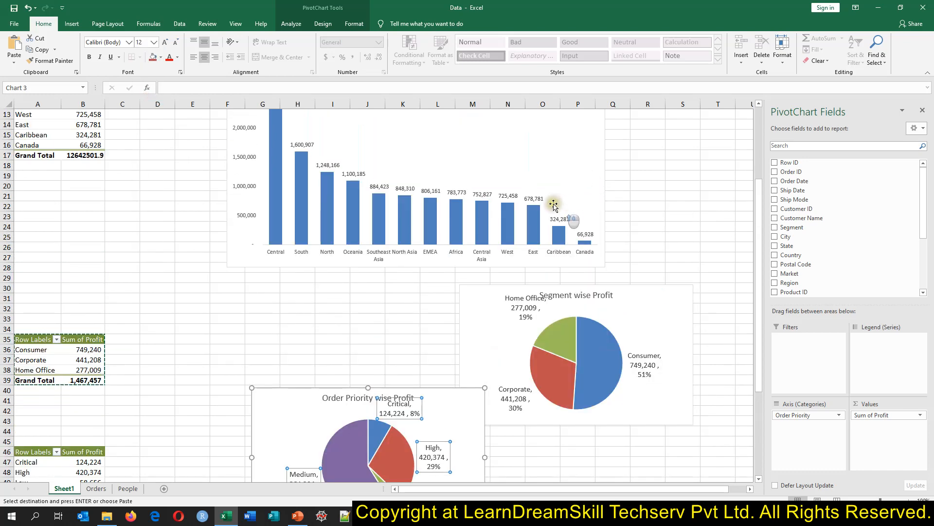
left_click(536, 196)
left_click(154, 42)
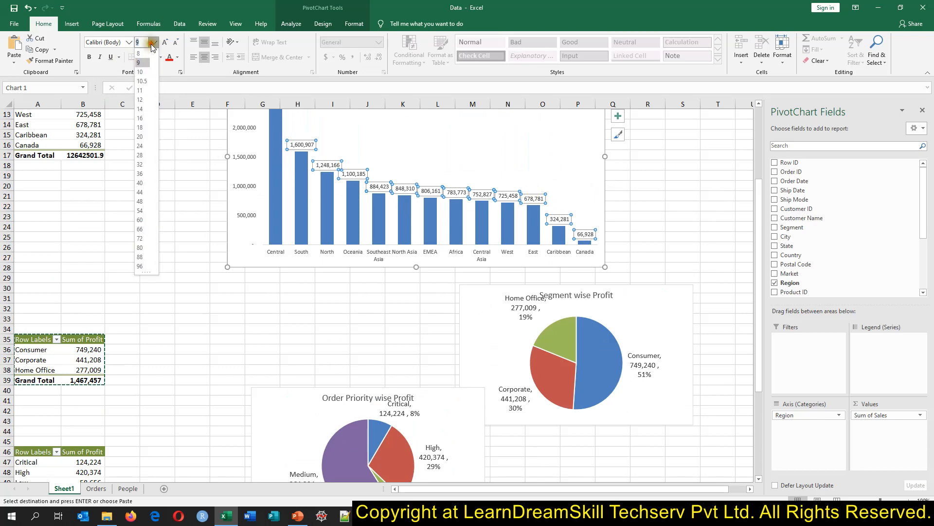
left_click(144, 99)
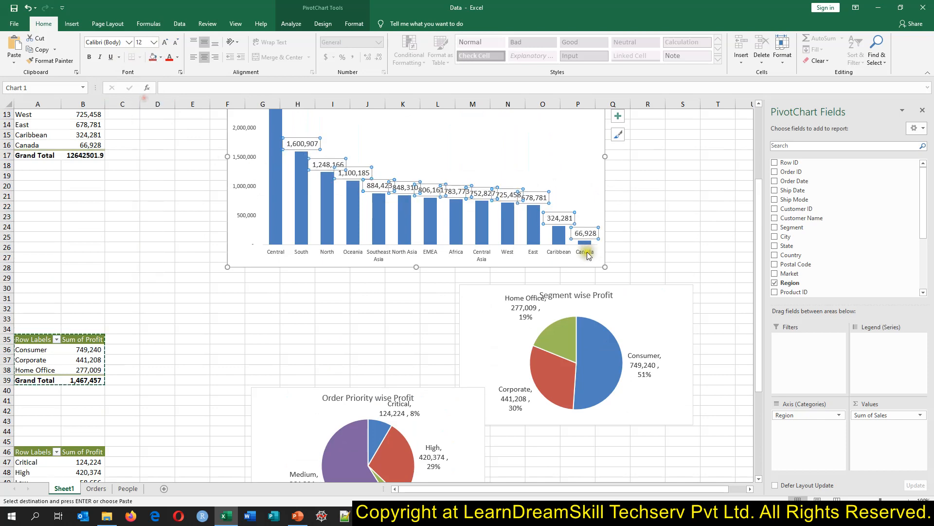
left_click(715, 236)
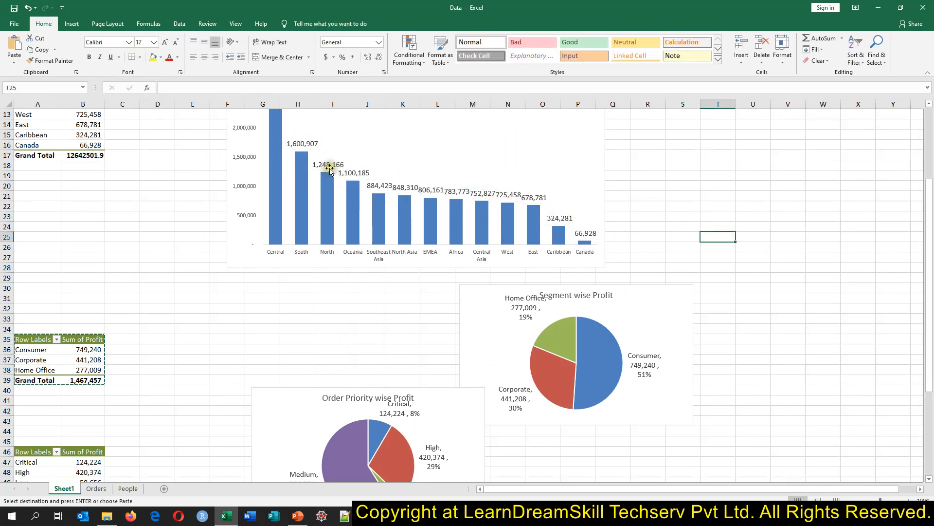
Step: Rotate the Region wise Sales chart's data labels to a custom angle of 90°
left_click(313, 145)
scroll(328, 234, "up", 2)
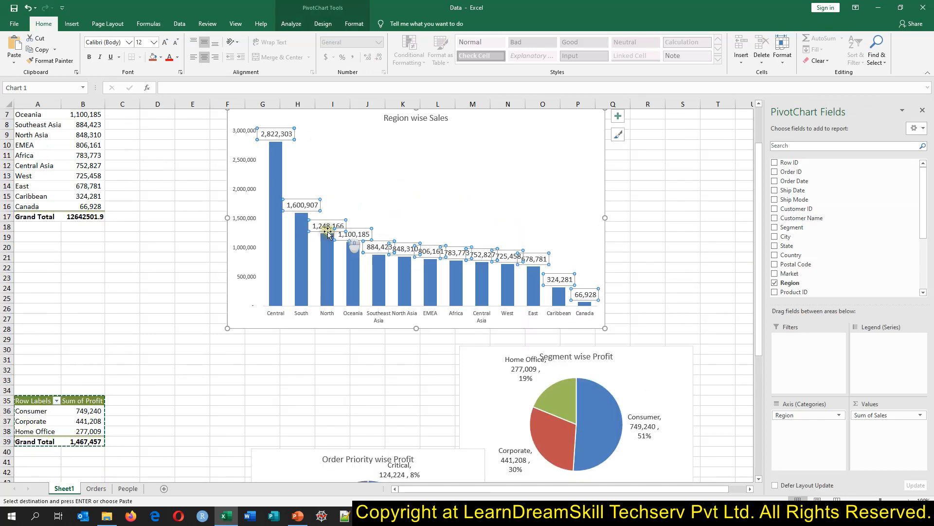
right_click(311, 209)
left_click(349, 312)
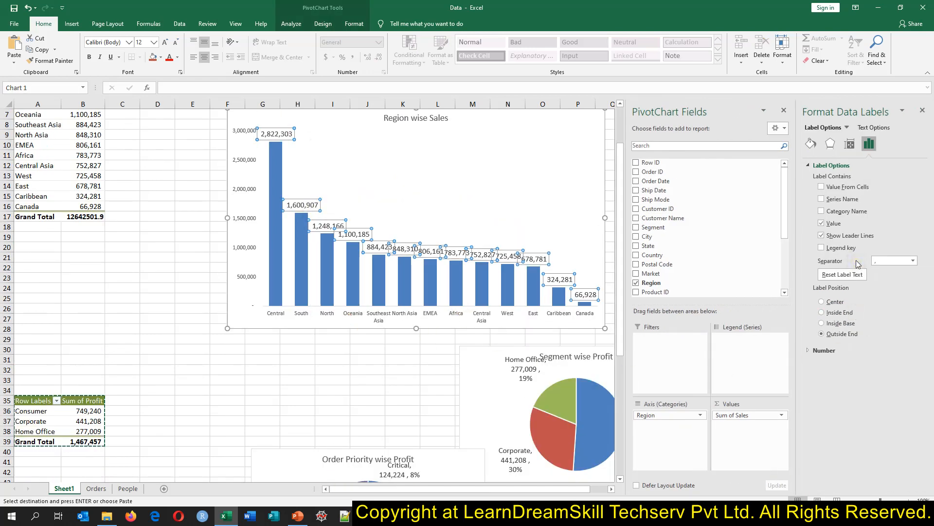
left_click(811, 142)
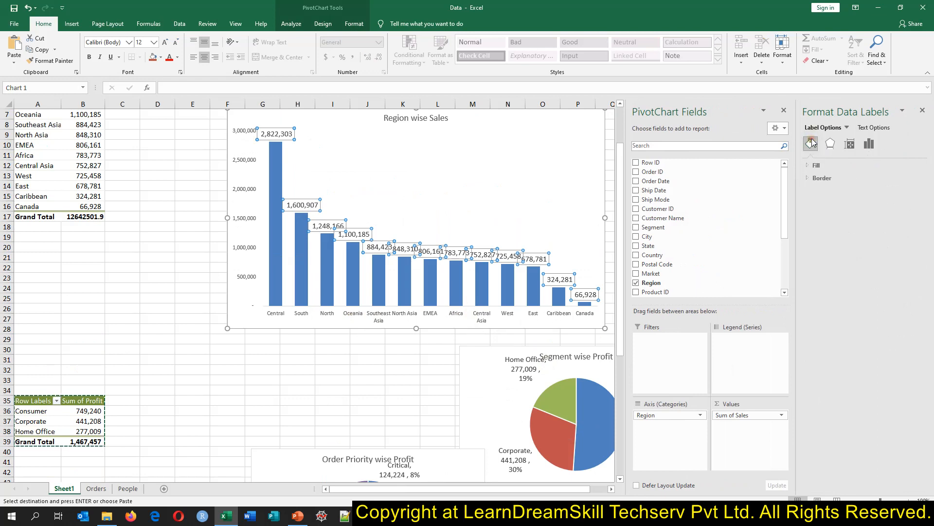
left_click(813, 165)
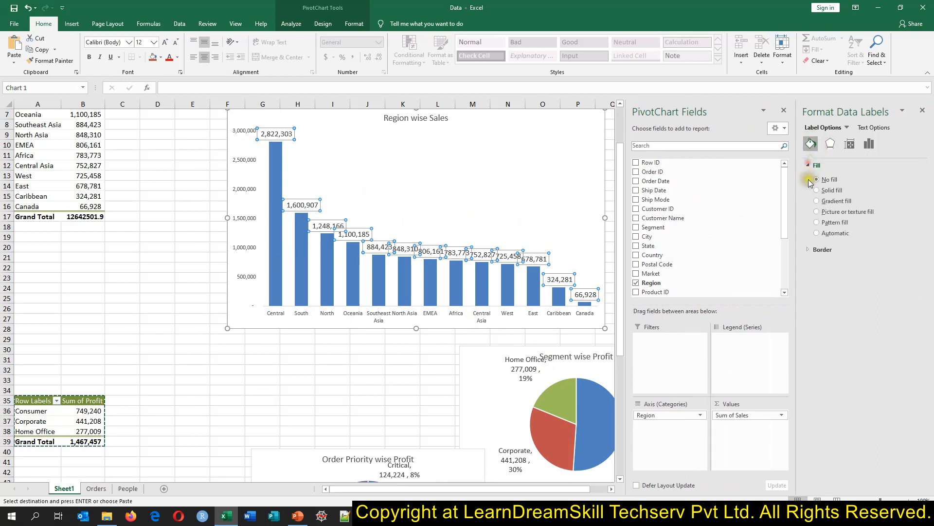
left_click(810, 251)
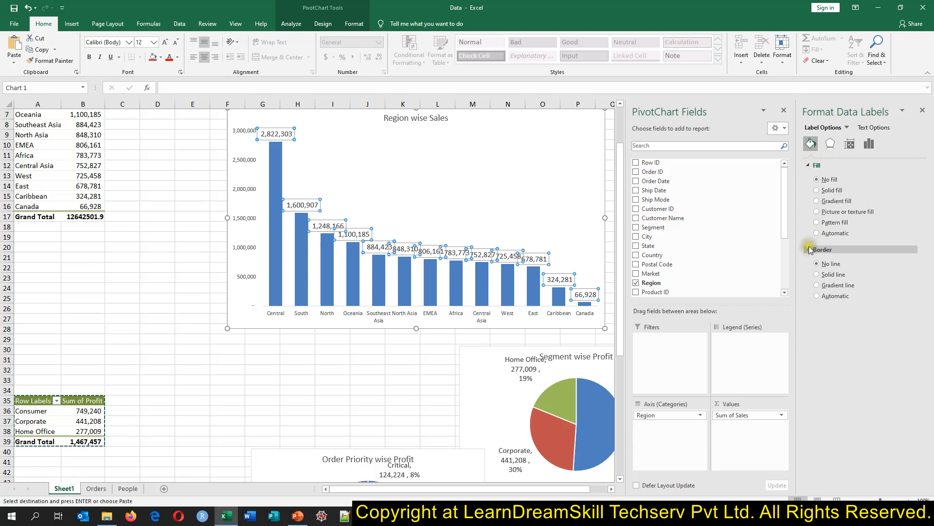
left_click(830, 143)
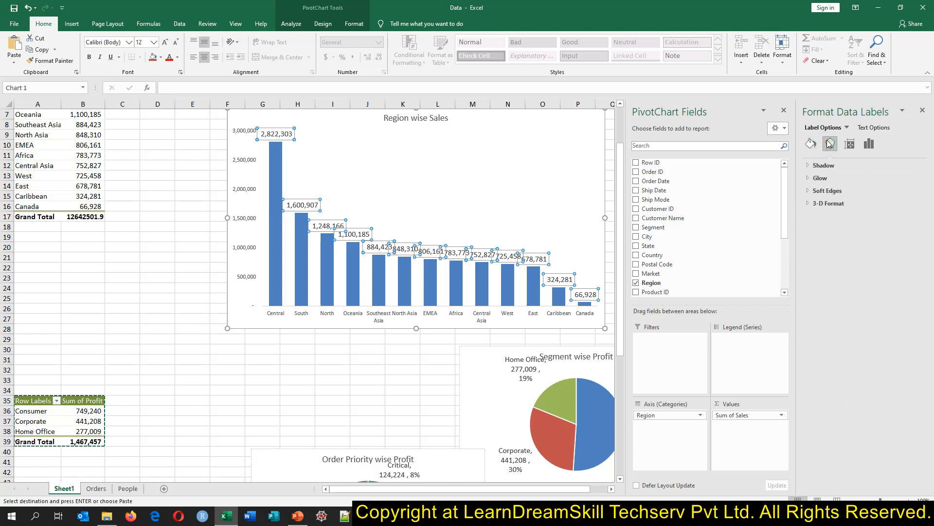
left_click(849, 143)
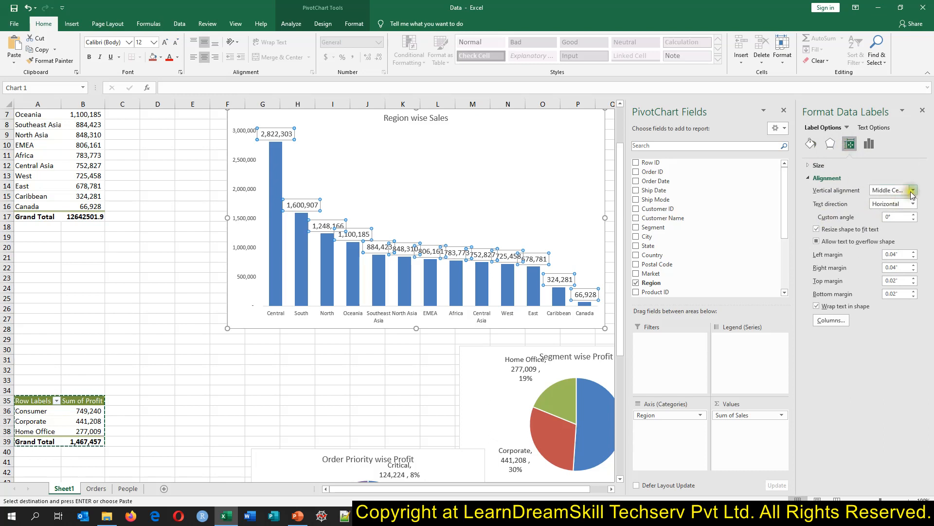
left_click(915, 215)
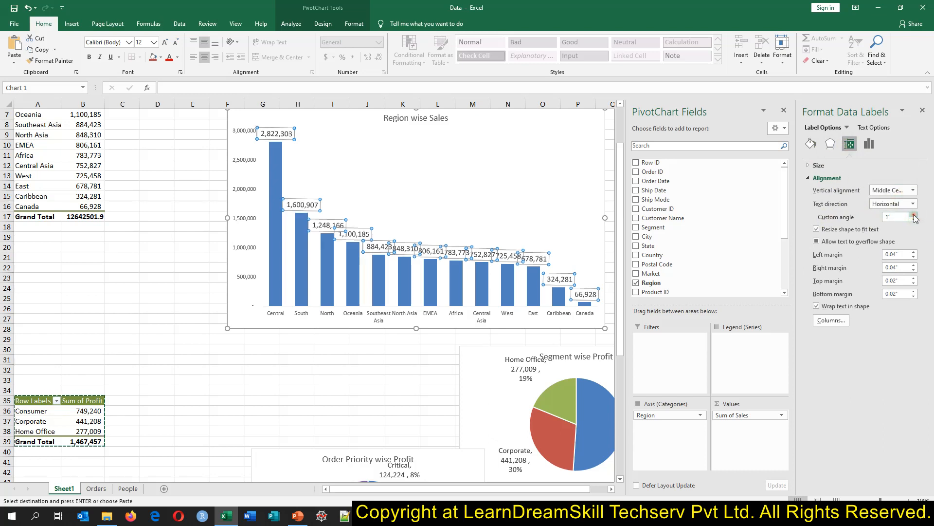
left_click(915, 214)
left_click_drag(898, 216, 883, 217)
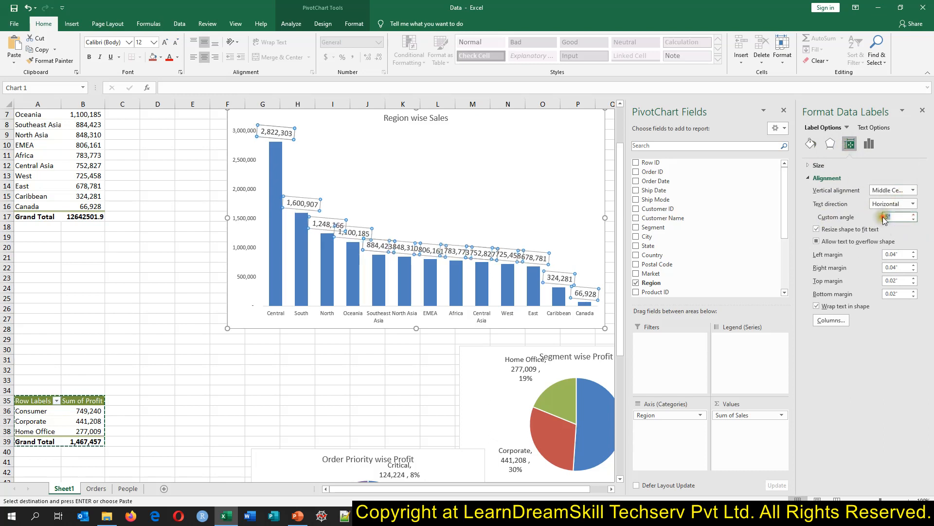
type("90")
key("Tab")
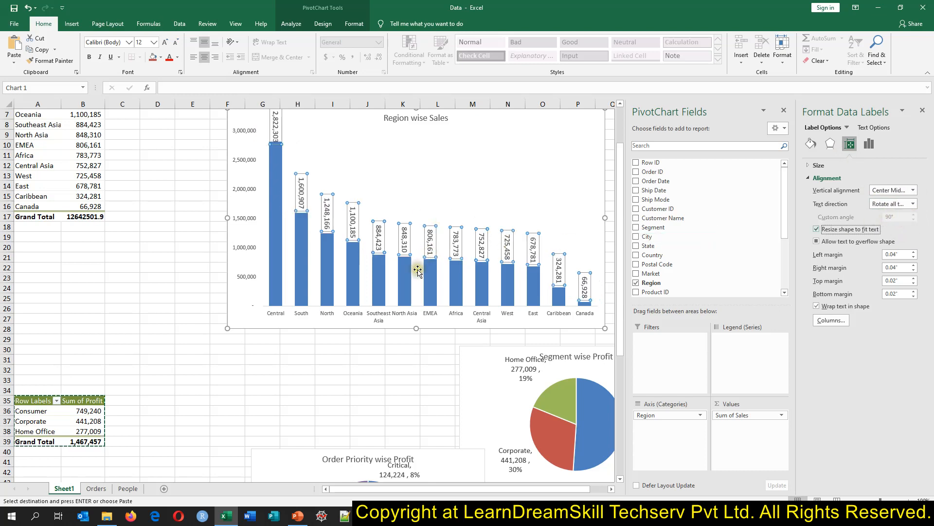
Step: Move the Region wise Sales chart so it starts in column E and row 8, and shift the Segment wise Profit chart over to column O
left_click(400, 356)
left_click_drag(603, 239, 562, 255)
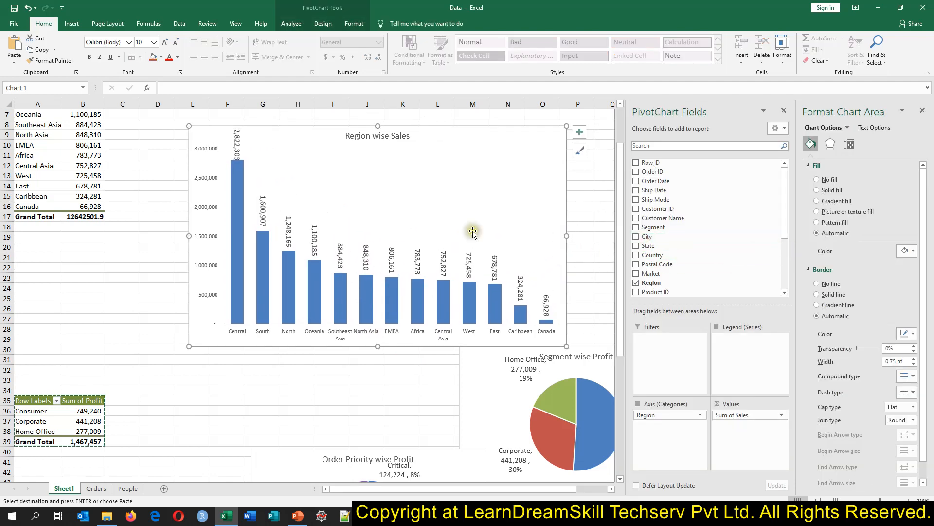
left_click(923, 111)
left_click(648, 257)
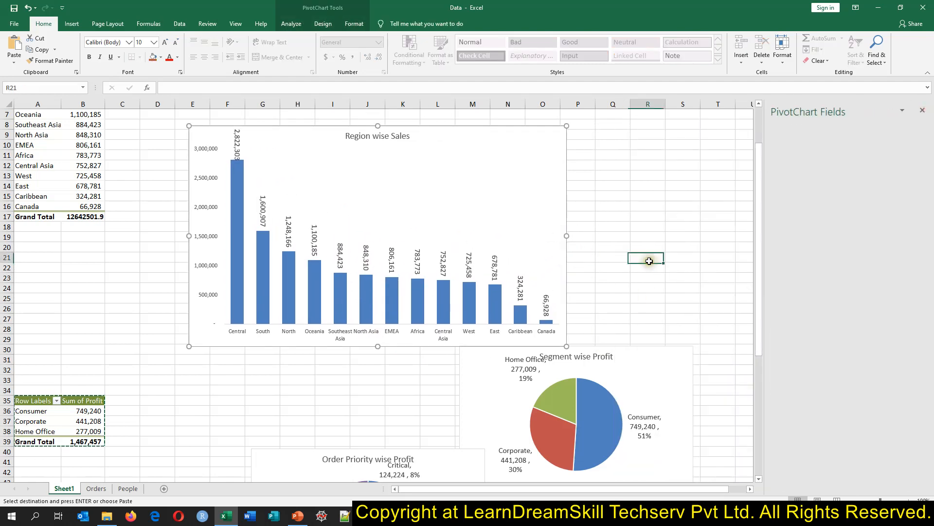
scroll(624, 259, "down", 5)
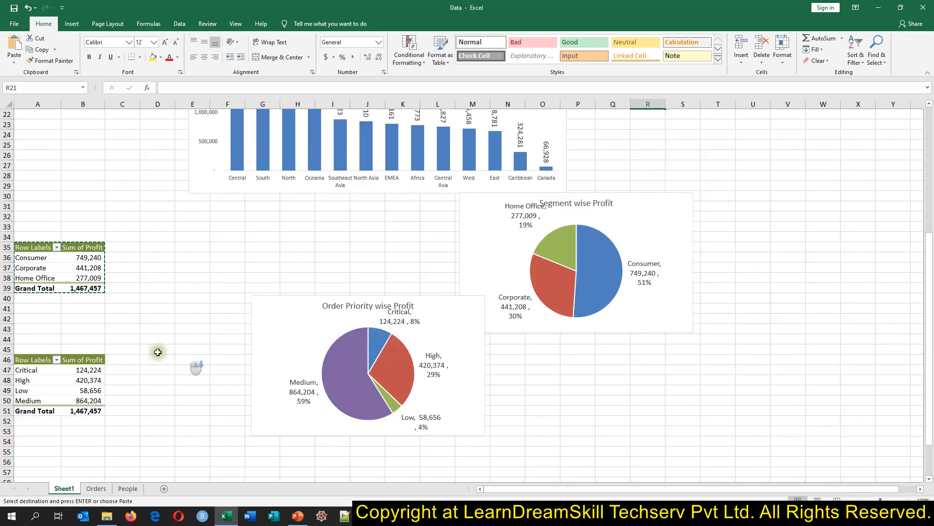
left_click(538, 330)
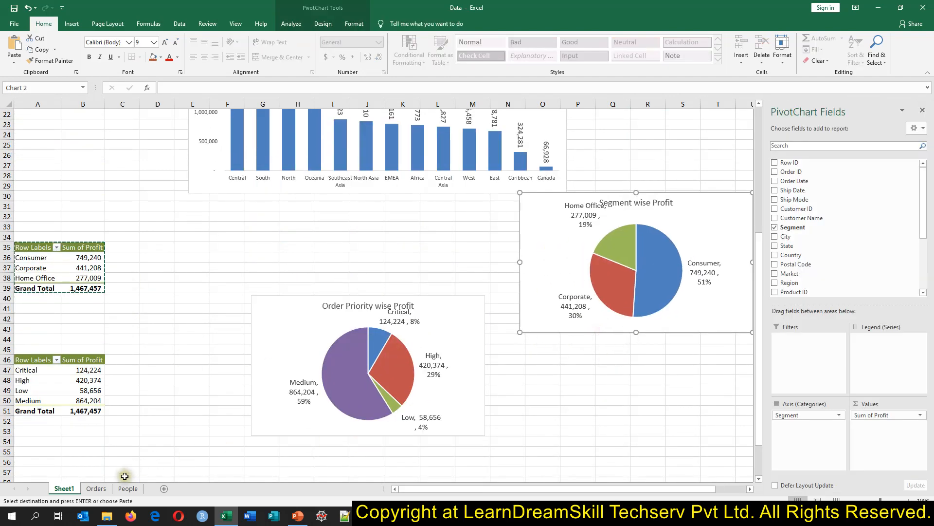
Step: Copy the Order Priority profit PivotTable from Sheet1 and paste the duplicate below it at cell A57
left_click(97, 489)
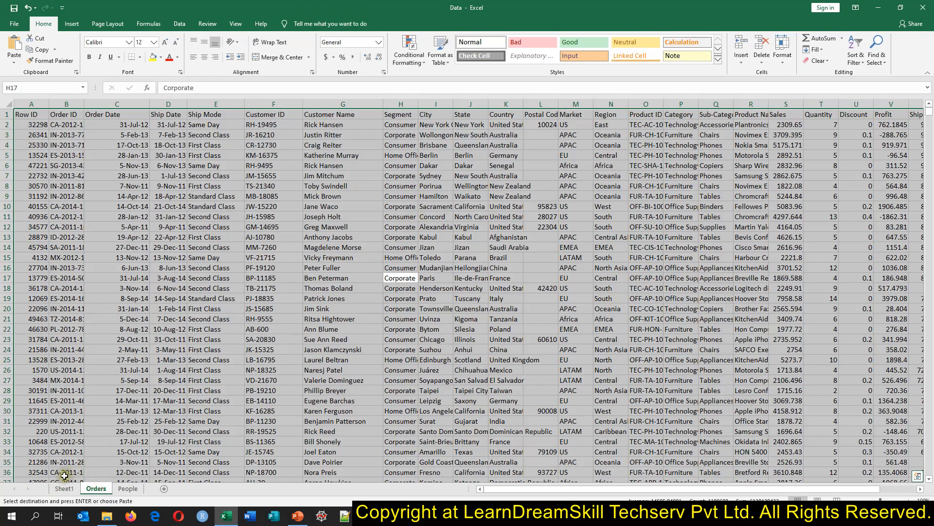
left_click(64, 488)
left_click_drag(83, 411, 34, 361)
key("ctrl+c")
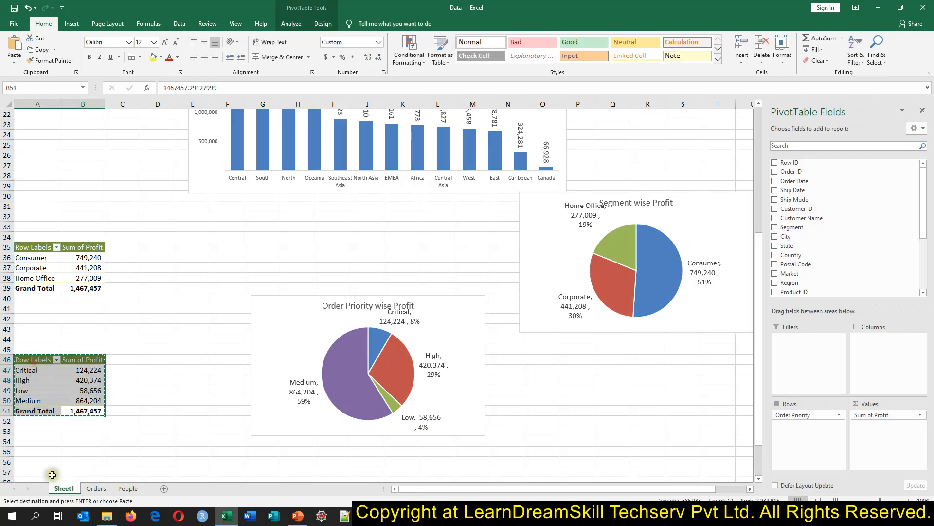
left_click(52, 474)
key("ctrl+v")
scroll(125, 385, "down", 4)
Step: Replace Order Priority with Order Date in the duplicate PivotTable's rows and ungroup the dates into individual days
left_click(85, 382)
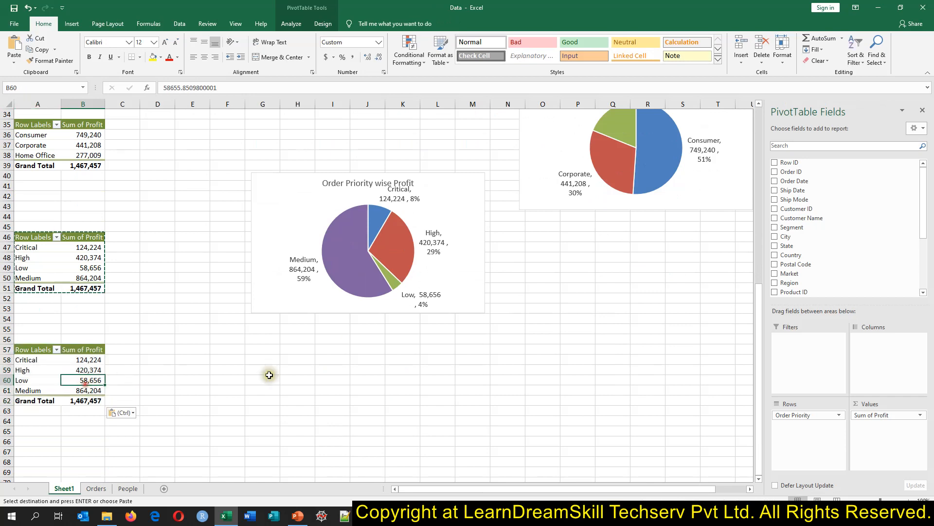
type("order")
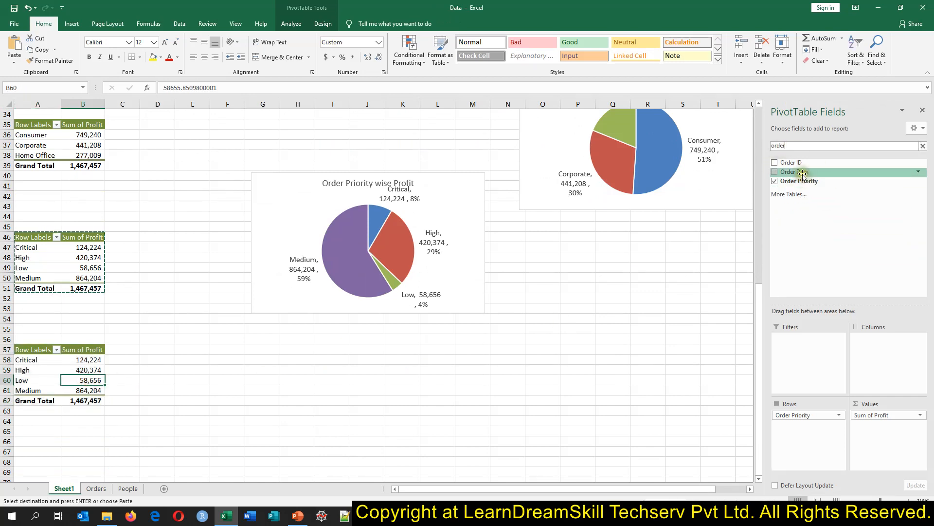
left_click_drag(803, 173, 832, 277)
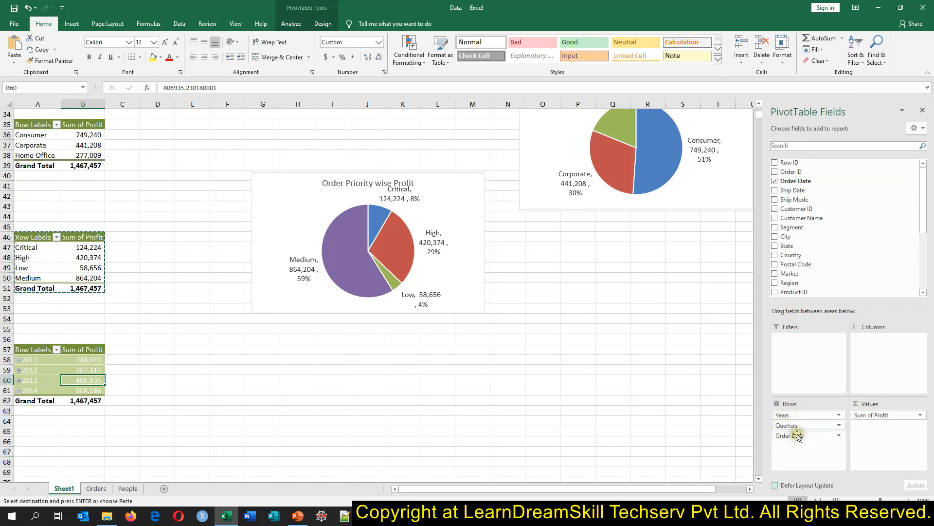
right_click(27, 361)
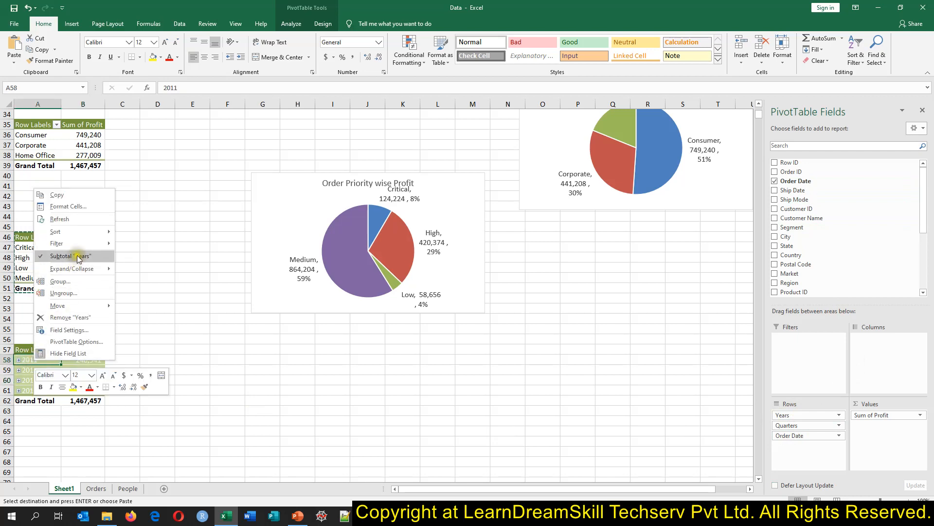
left_click(58, 293)
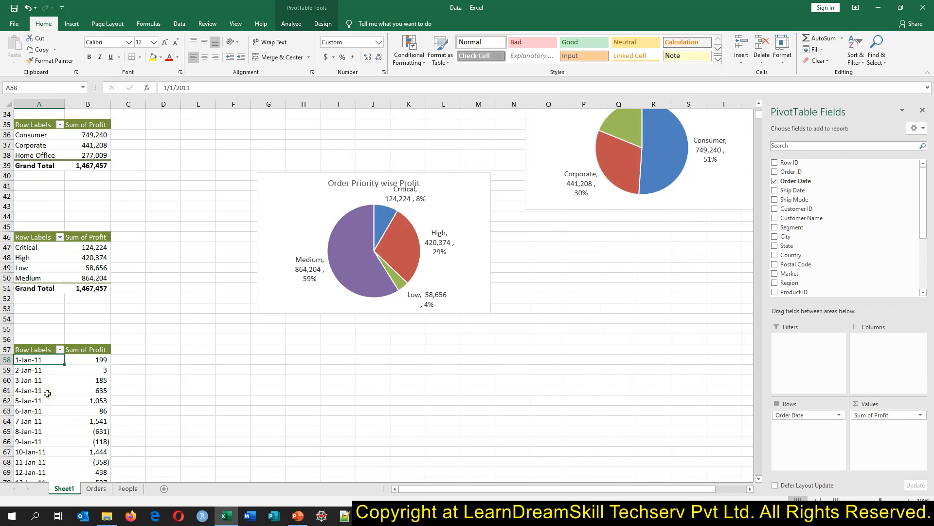
Step: Examine the daily order dates and profits listed in the new PivotTable starting at row 58
scroll(47, 393, "down", 6)
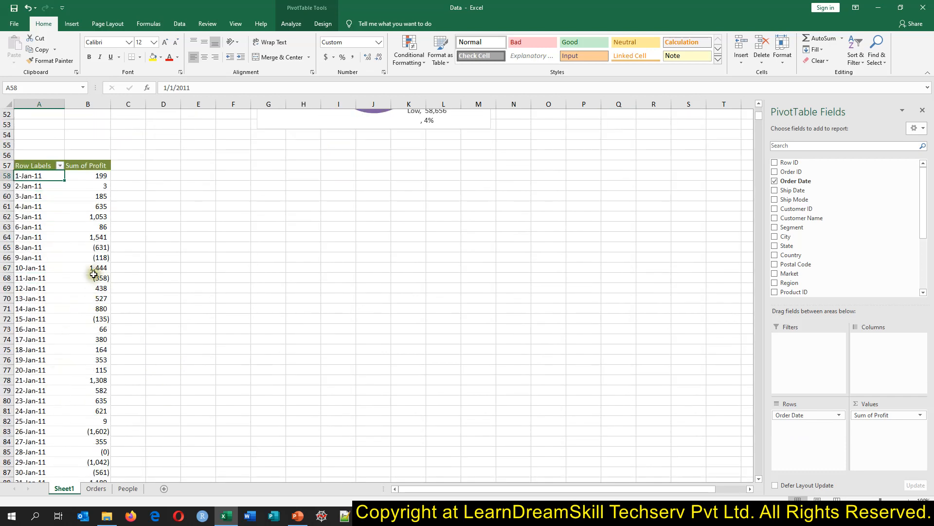
scroll(94, 274, "down", 5)
scroll(94, 272, "up", 5)
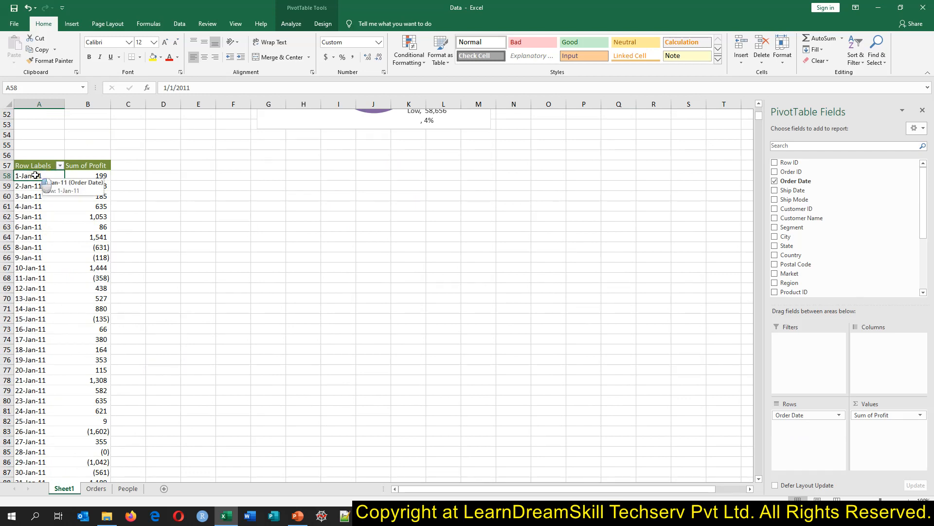
left_click_drag(36, 175, 56, 298)
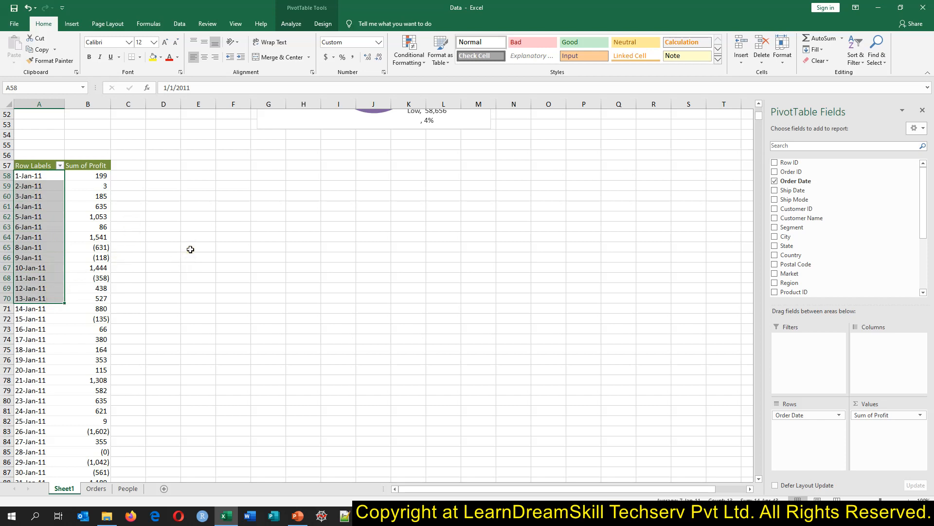
left_click(45, 176)
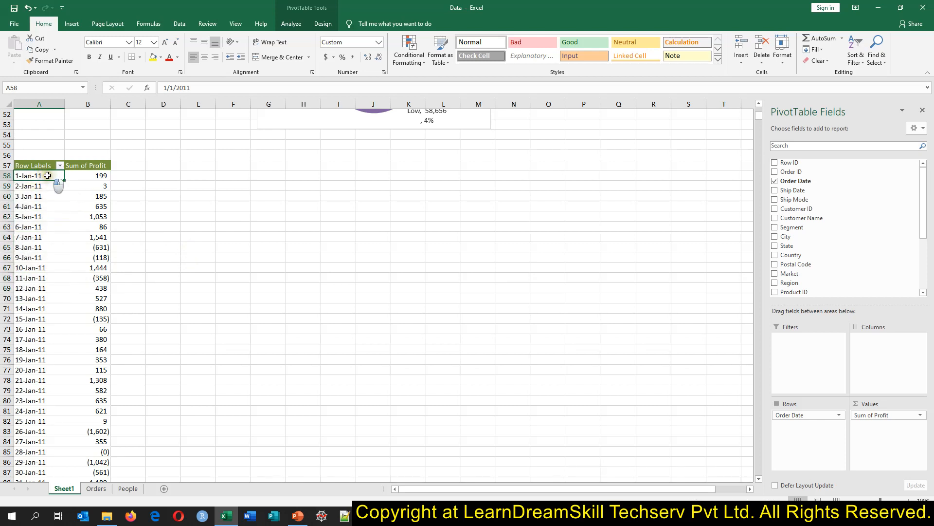
left_click_drag(47, 176, 46, 360)
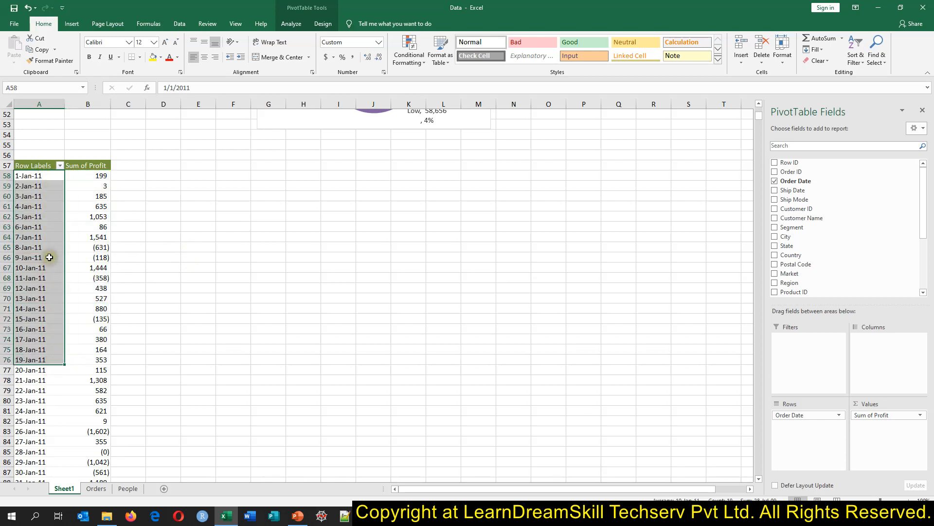
left_click(39, 176)
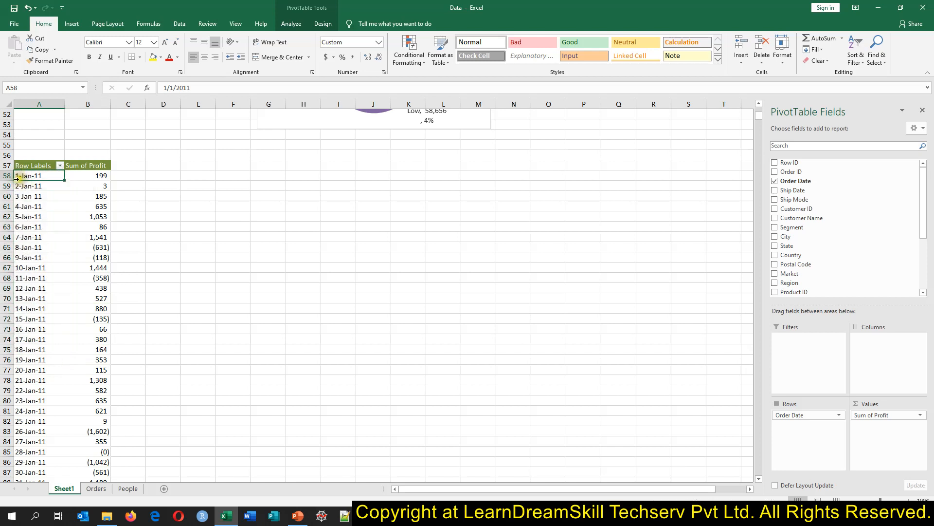
Step: Add a new column header Date_For_Chart in cell Y1 of the Orders sheet, beside Order Priority
left_click(96, 488)
left_click(715, 117)
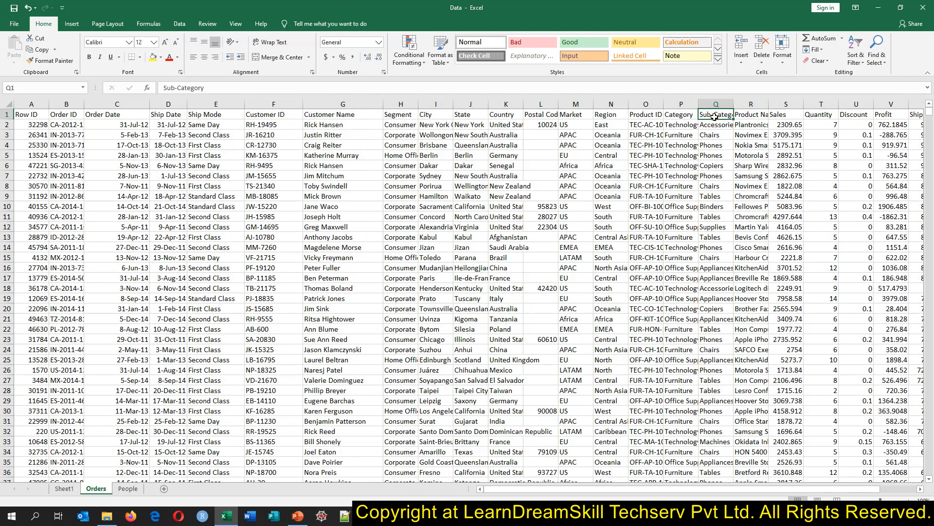
key("Right")
key("Right")
key("Right")
key("Right")
key("Right")
key("Right")
key("Right")
key("Right")
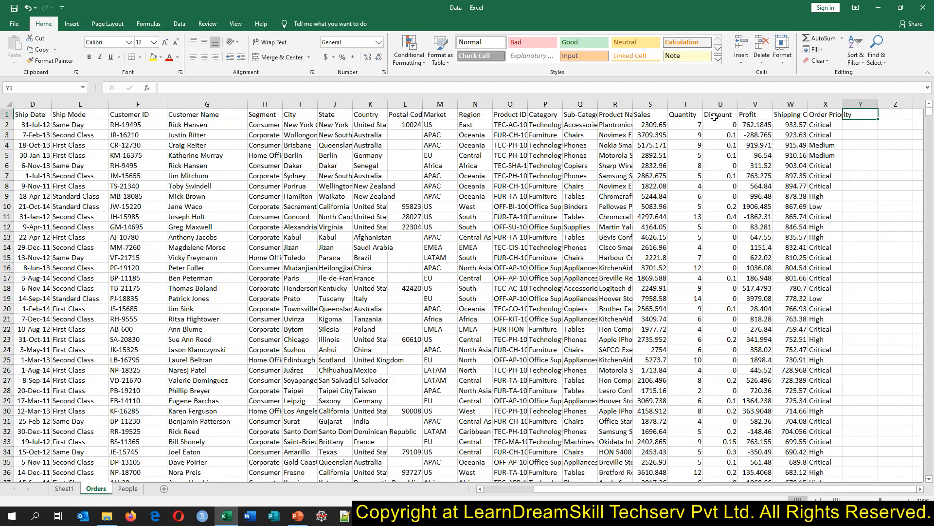
type("=")
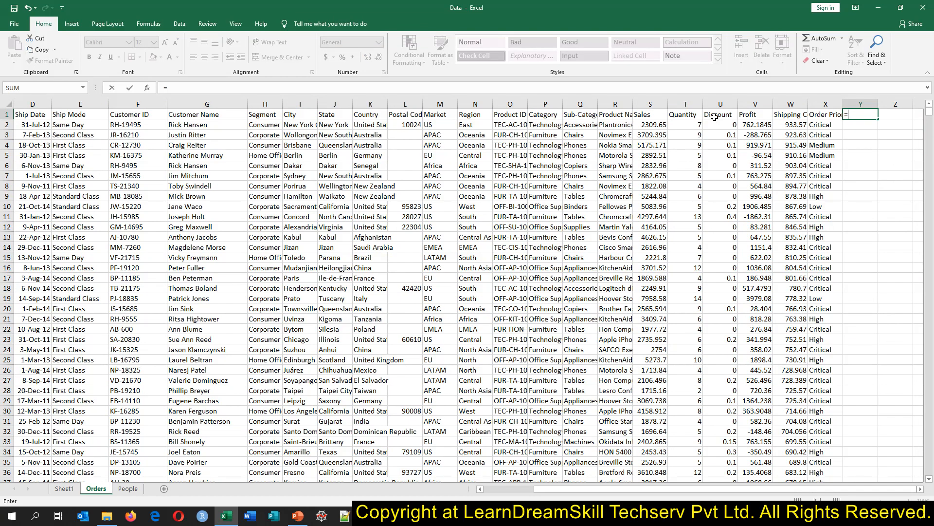
key("BackSpace")
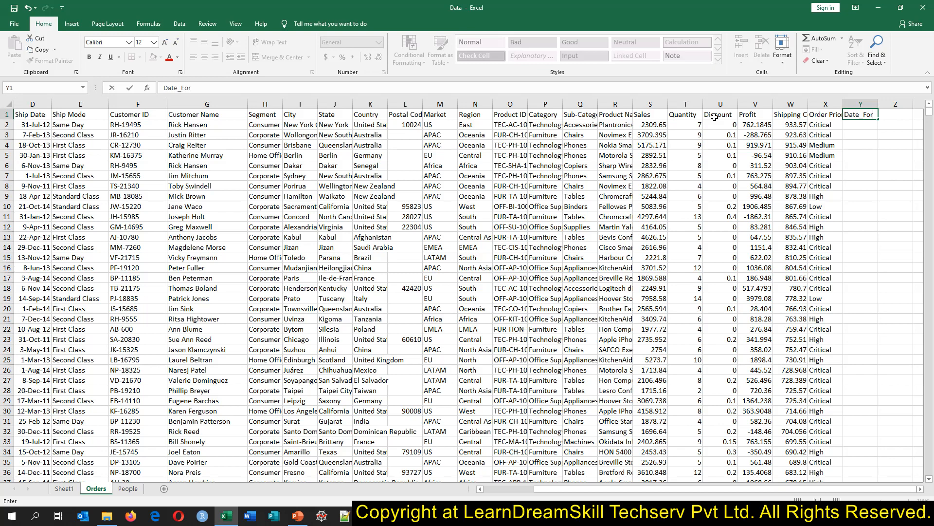
type("Date_For_Chart")
key("Return")
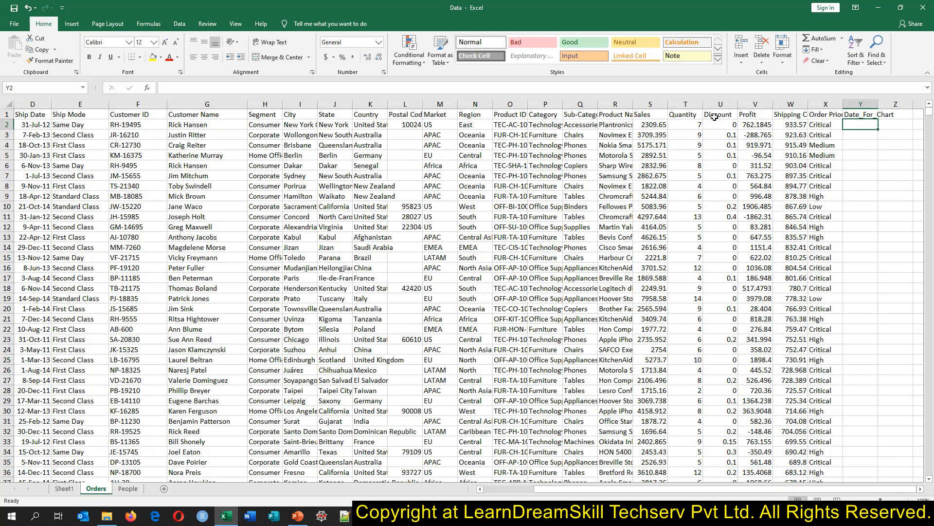
Step: Check which Orders columns the date PivotTable's data source range covers, leaving the source as it is
left_click(64, 488)
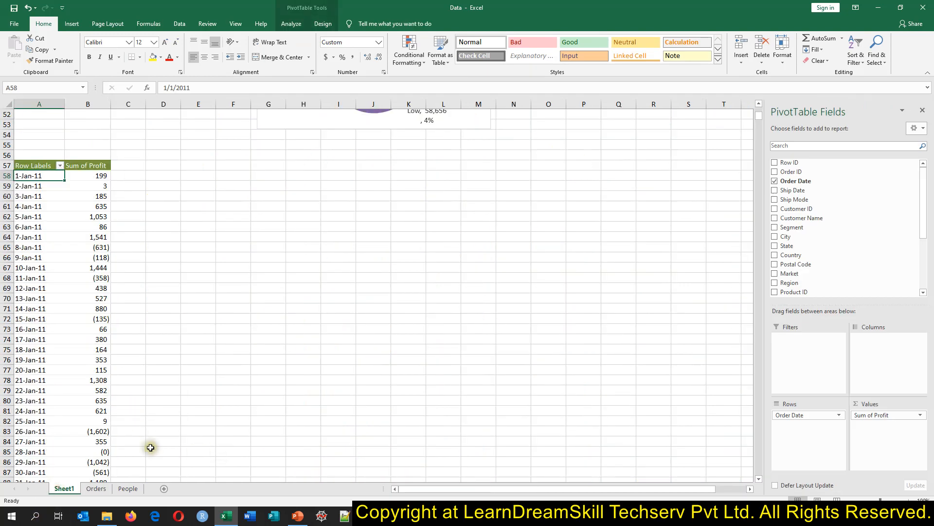
left_click(94, 276)
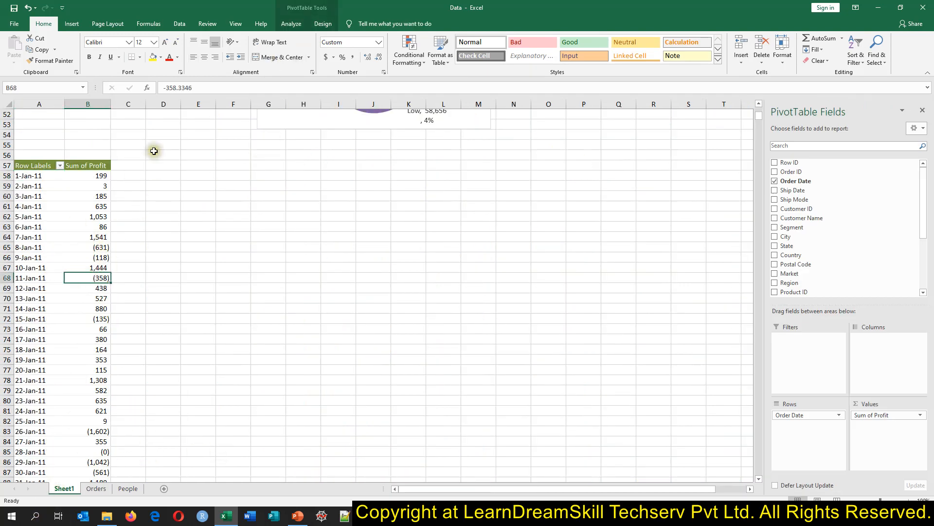
left_click(291, 24)
left_click(393, 44)
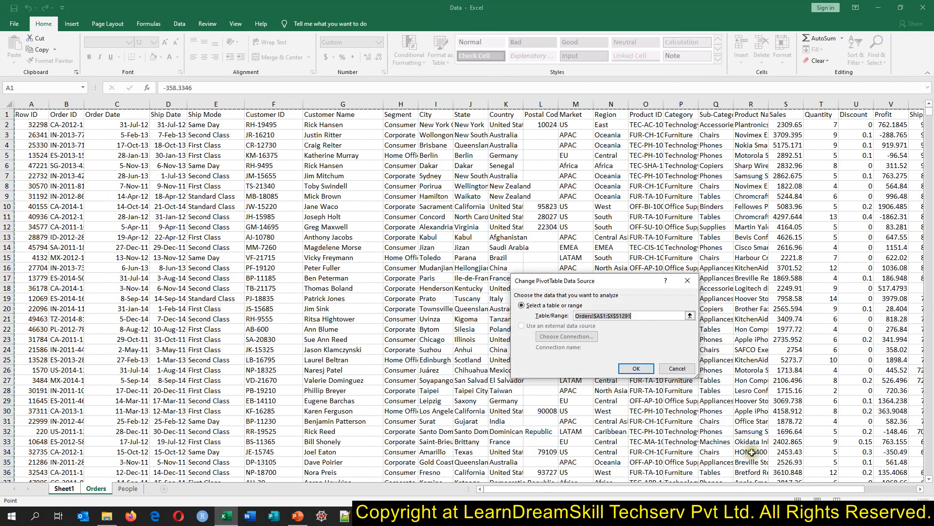
left_click_drag(753, 489, 828, 489)
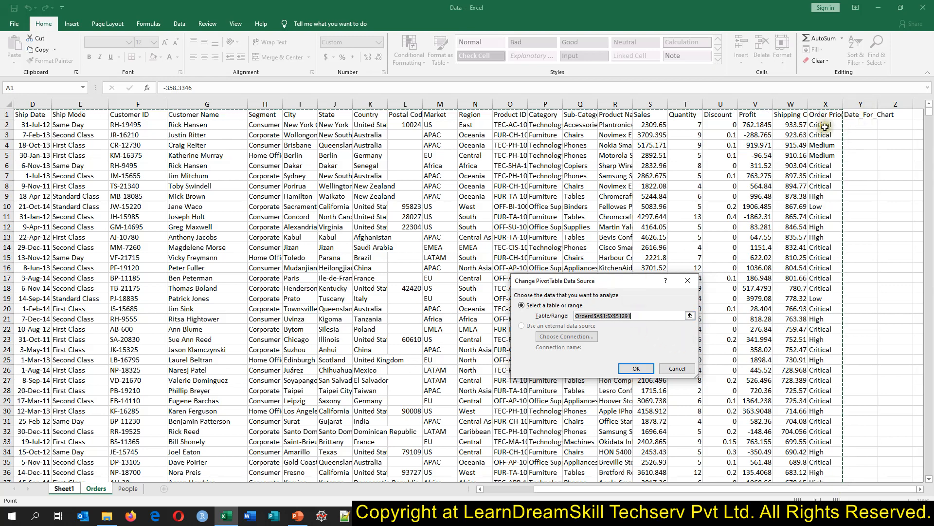
left_click(688, 281)
Step: Delete the Date_For_Chart header from cell Y1 of the Orders sheet
left_click(96, 488)
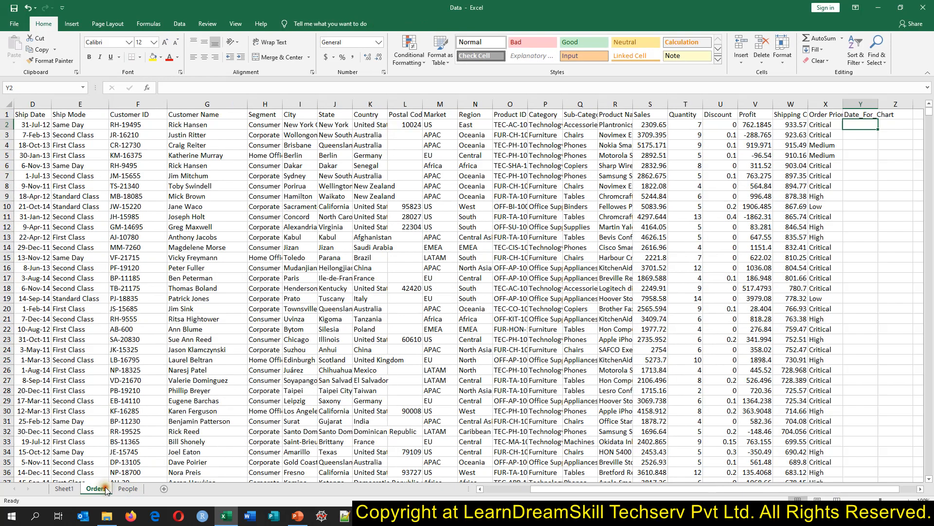
left_click(859, 118)
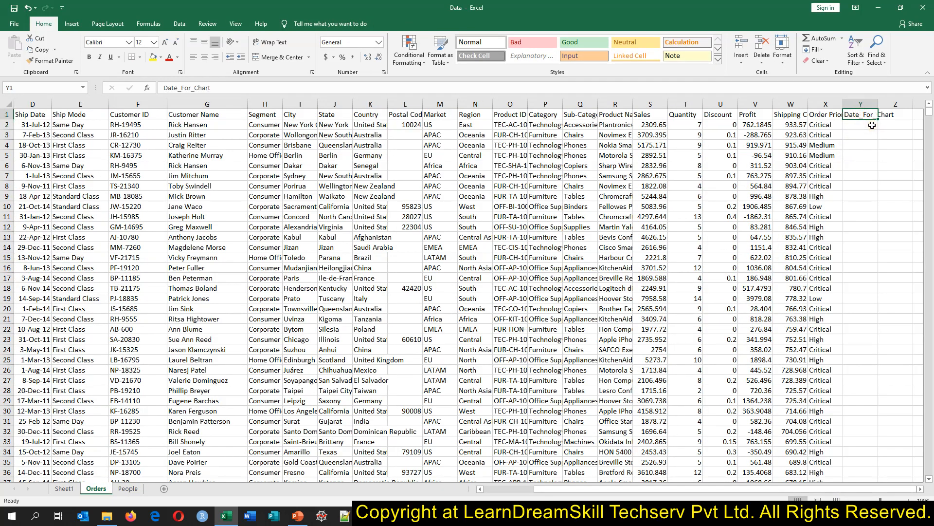
left_click(725, 165)
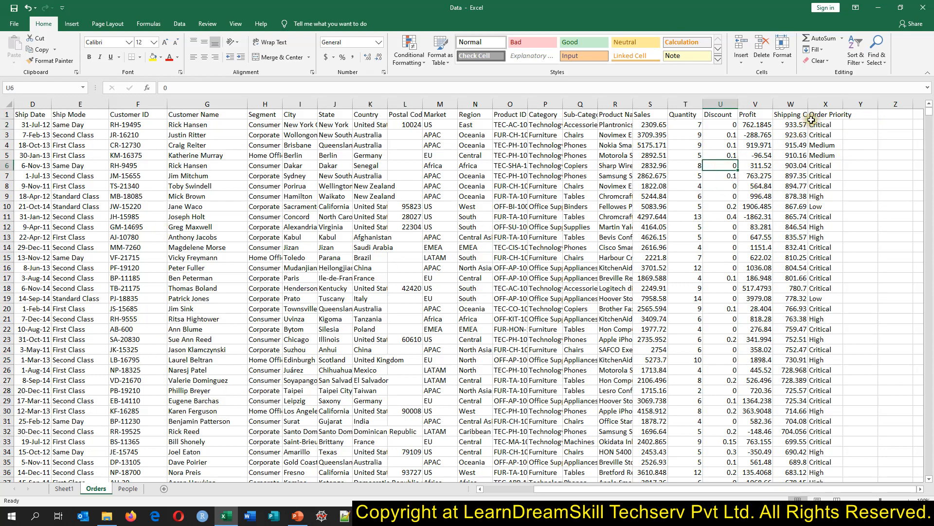
left_click_drag(826, 115, 2, 358)
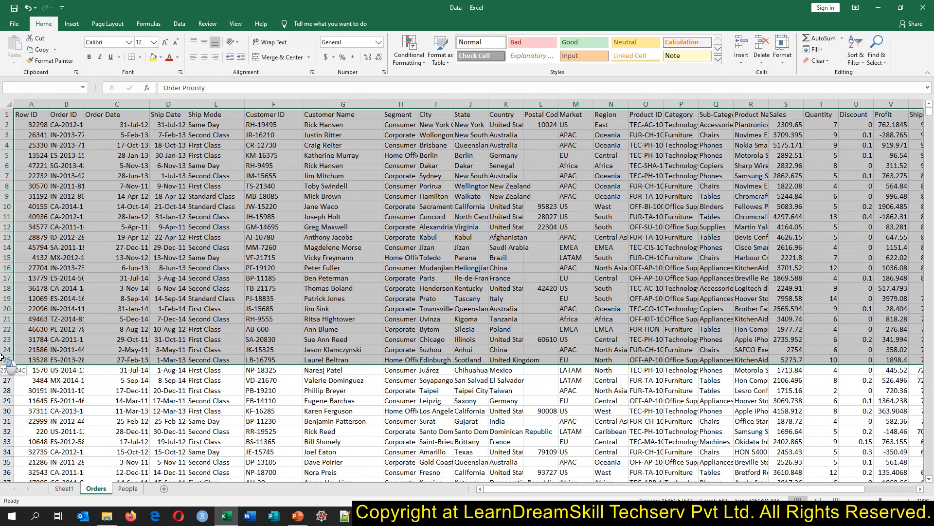
left_click(471, 197)
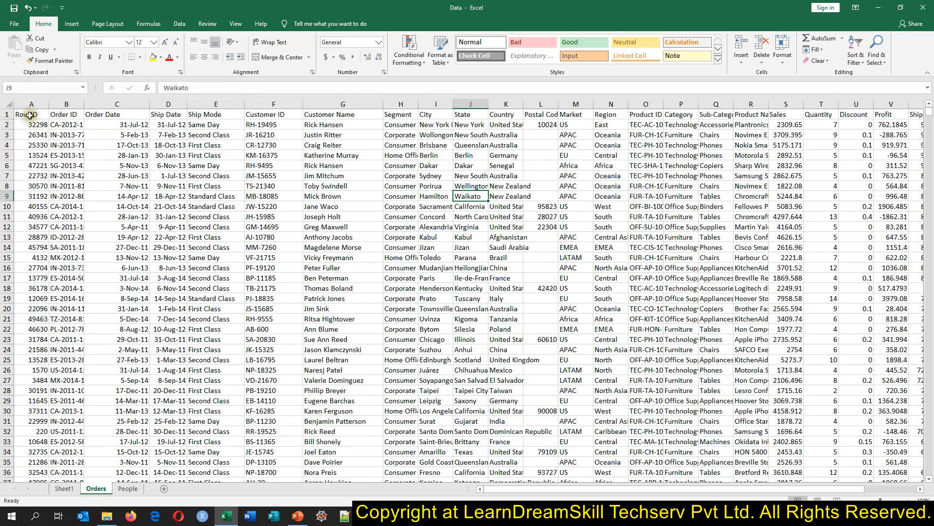
left_click_drag(27, 115, 770, 358)
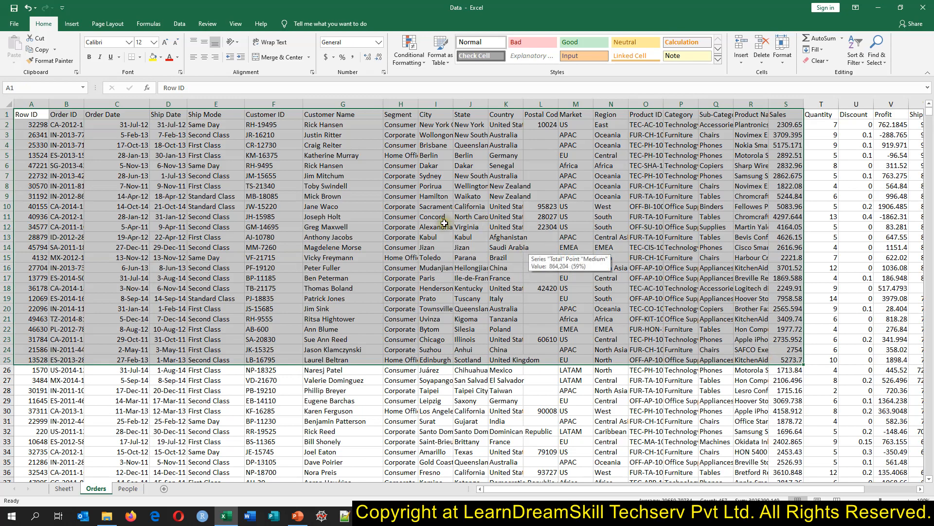
left_click(401, 197)
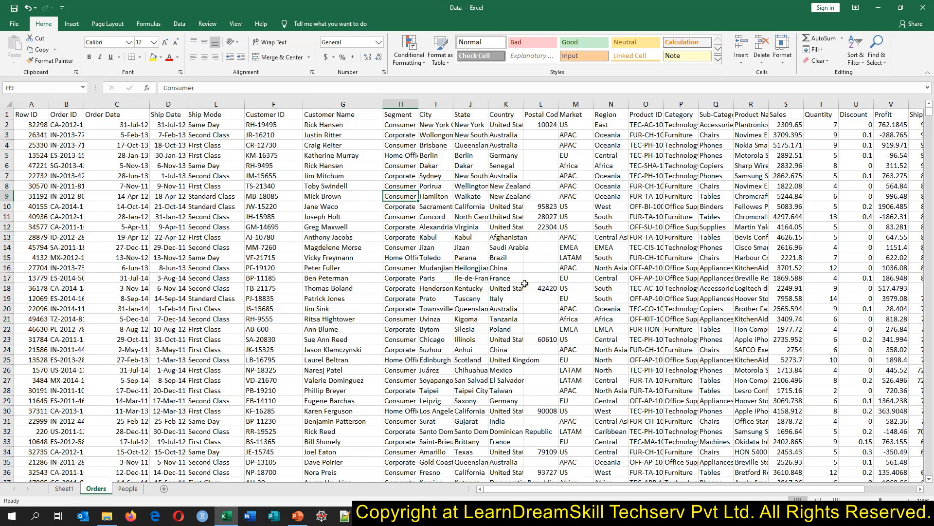
key("ctrl+t")
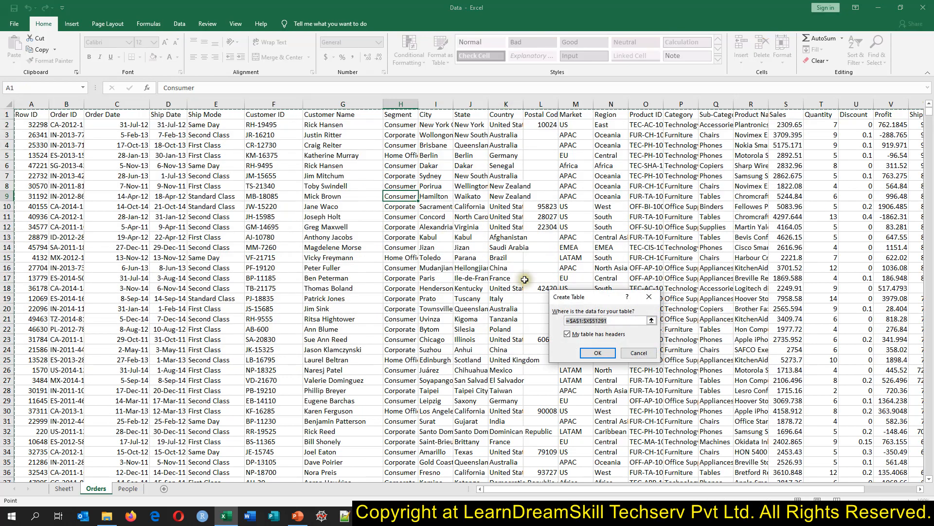
key("Escape")
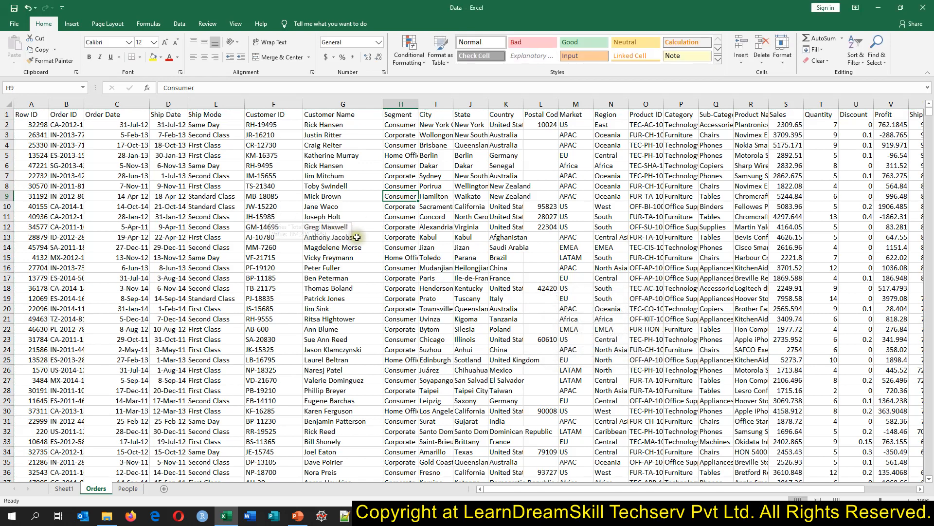
Step: Convert the Orders data range A1:X51291 into an Excel table with headers
left_click(378, 235)
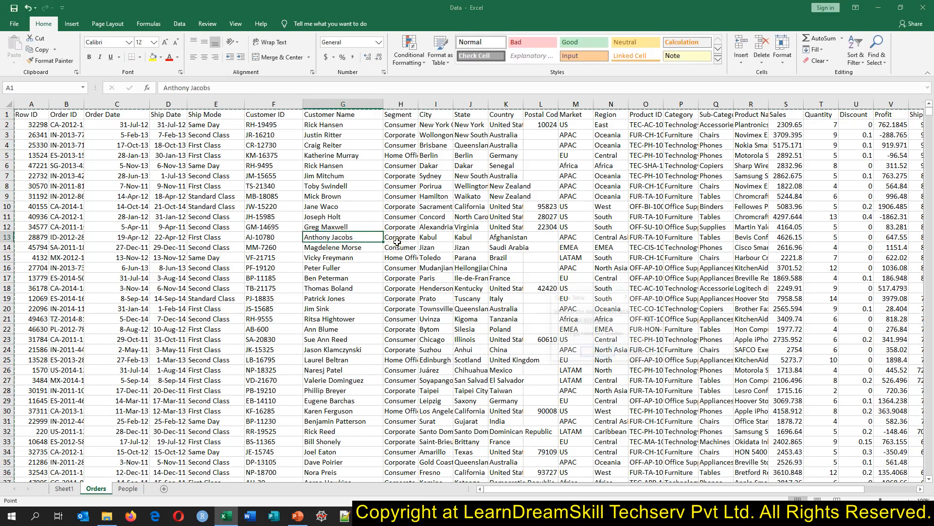
key("ctrl+t")
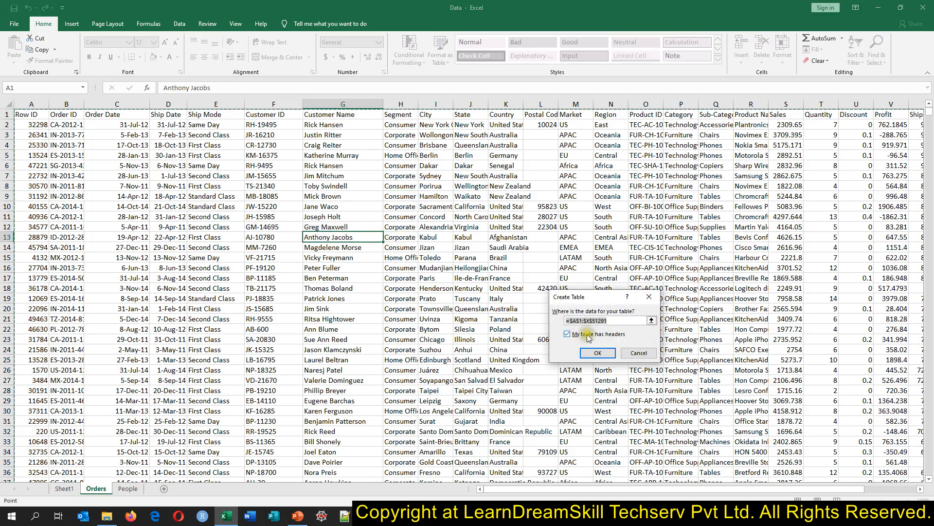
left_click(598, 352)
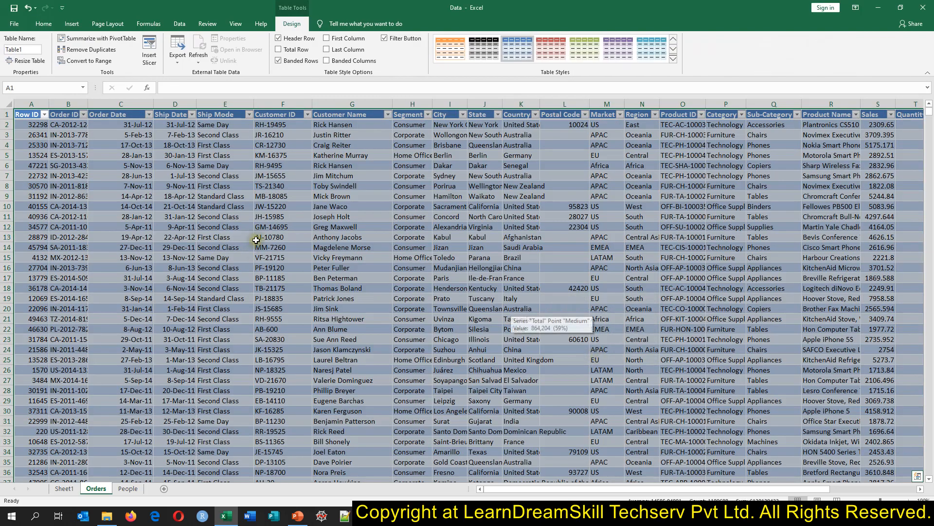
left_click(256, 238)
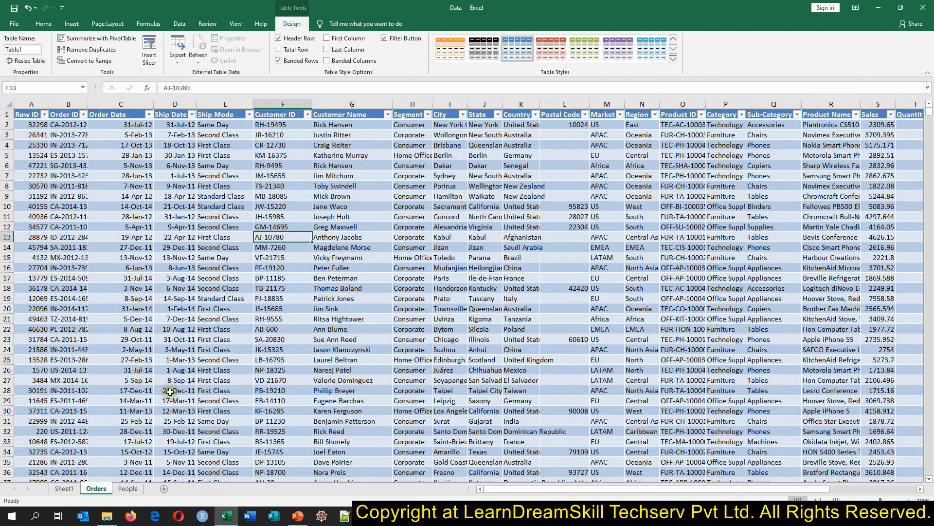
Step: Change the data source of the date-based profit PivotTable on Sheet1 to the Orders table Table1
left_click(63, 489)
left_click(74, 235)
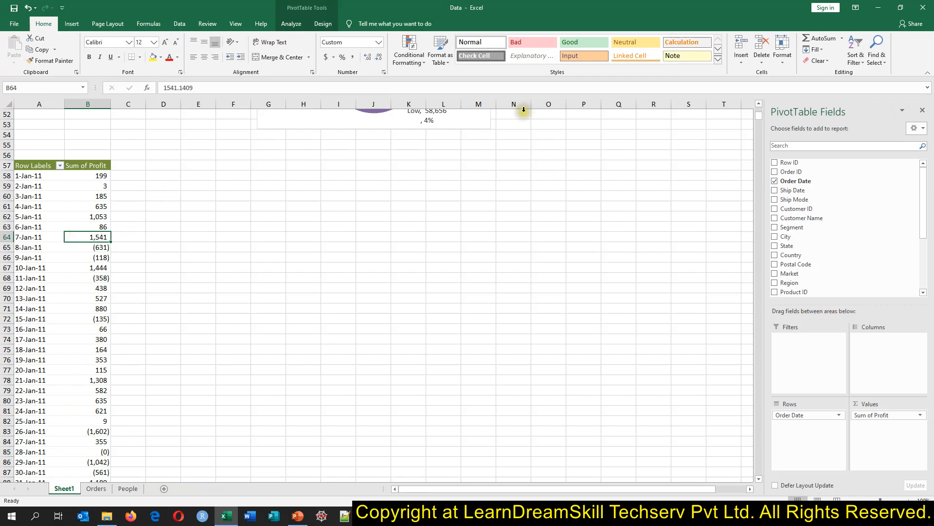
left_click(291, 23)
left_click(390, 40)
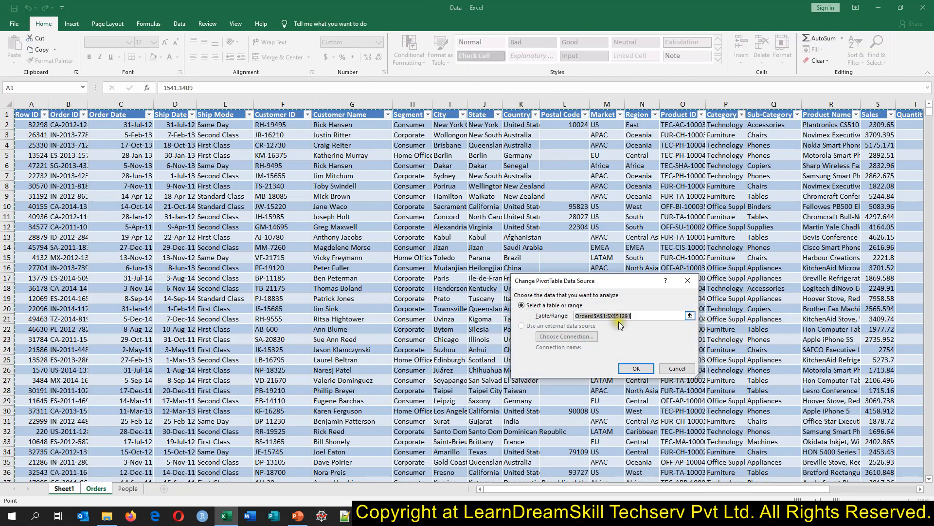
left_click(635, 316)
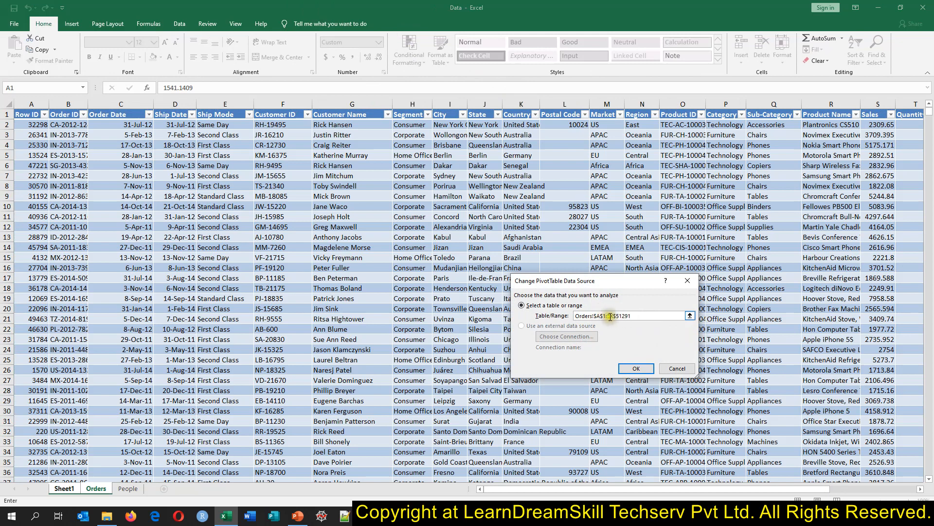
left_click(326, 206)
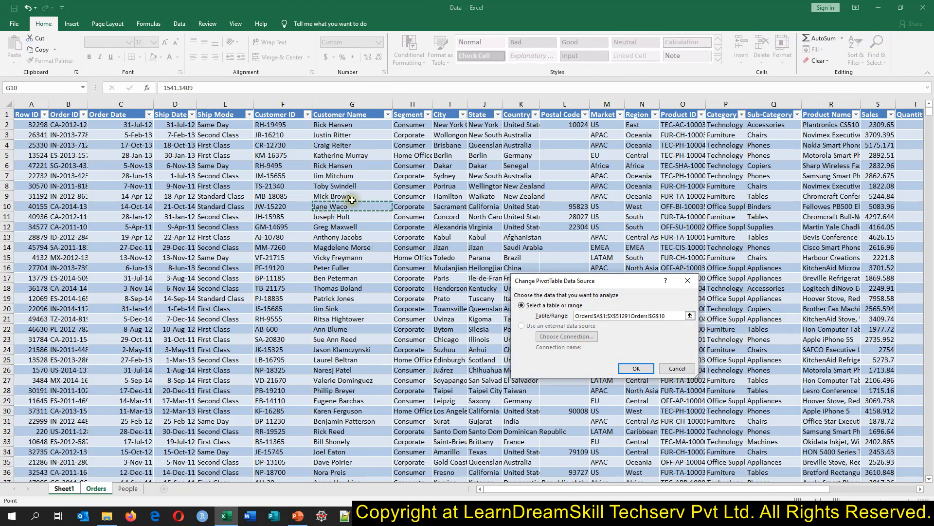
key("ctrl+a")
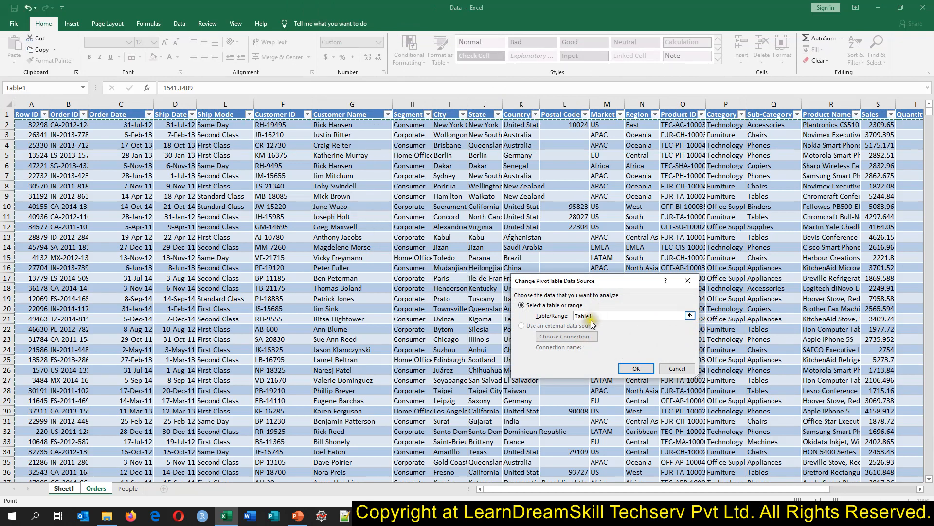
left_click(645, 370)
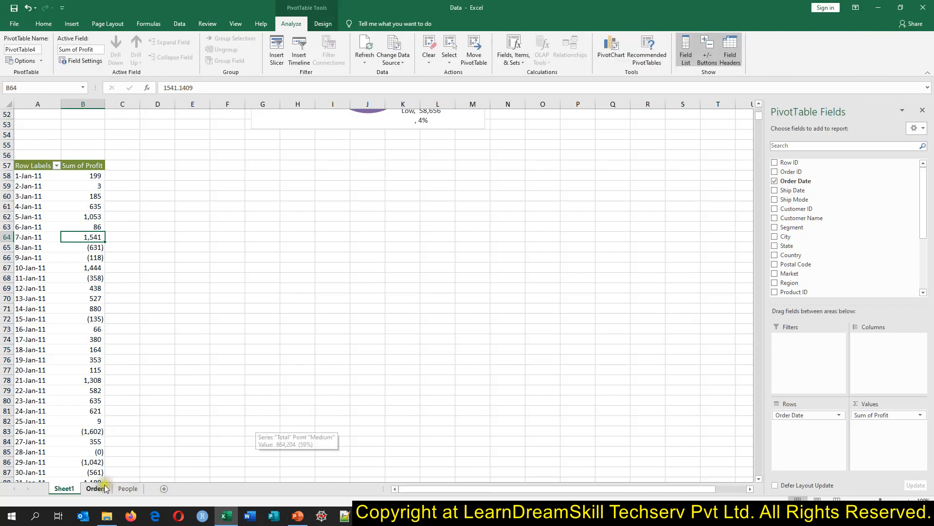
Step: Check the Orders table's name in its design settings and return to the date PivotTable on Sheet1
left_click(97, 488)
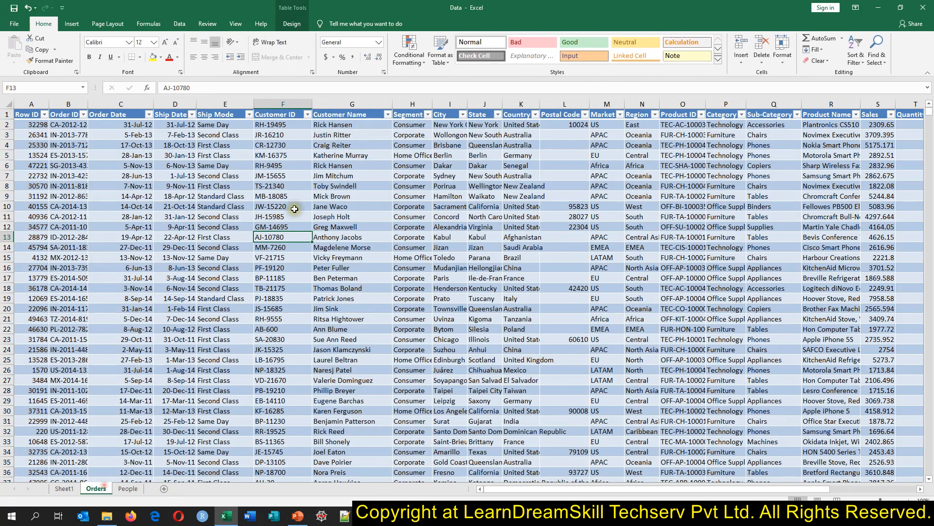
left_click(292, 26)
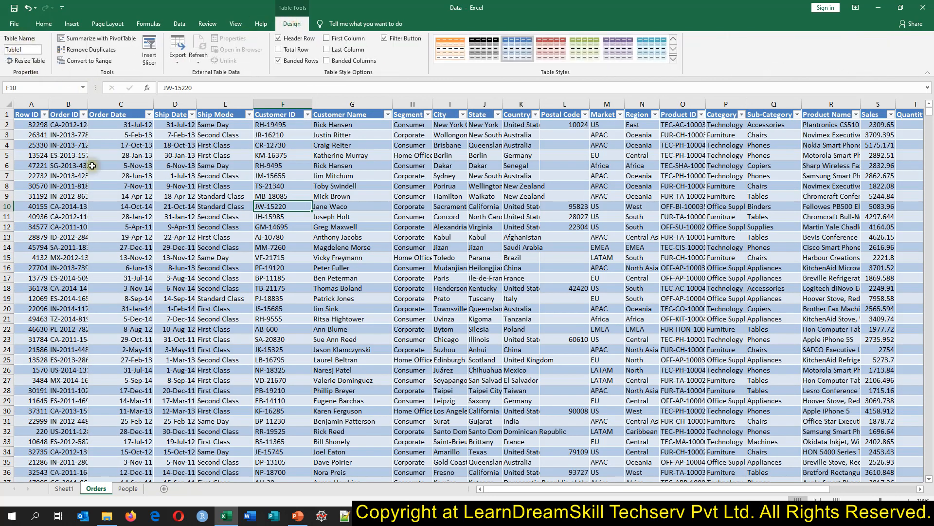
left_click(65, 489)
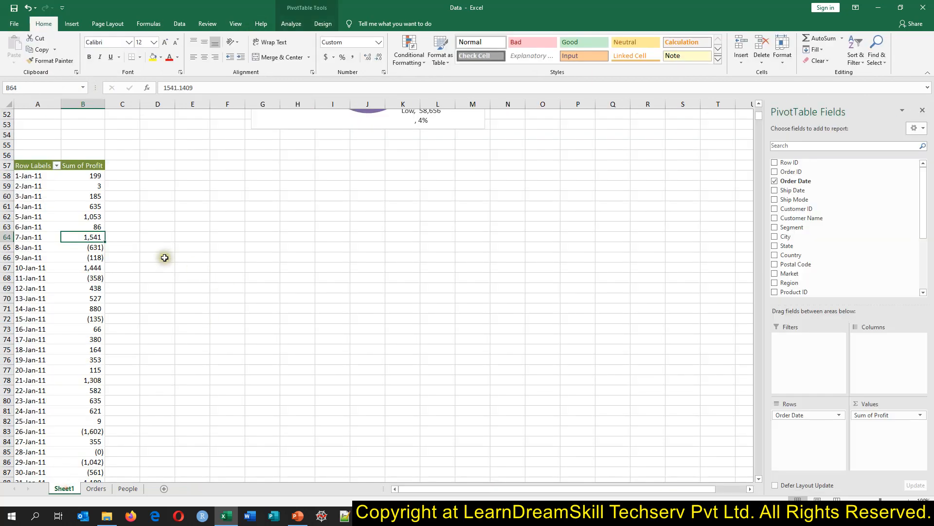
Step: Add the column header Date_For Chart in cell Y1 of the Orders sheet and widen column Y to fit it
left_click(96, 489)
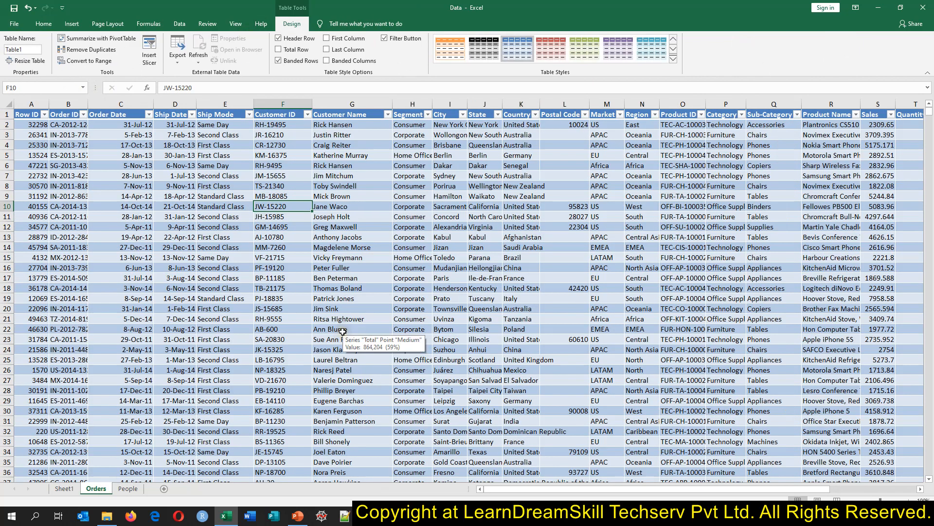
key("Right")
key("Right")
key("Right")
key("Right")
key("Right")
key("Right")
key("Right")
key("Right")
key("Right")
key("Right")
key("Right")
key("Right")
key("Right")
key("Right")
key("Right")
key("Right")
key("Right")
key("Right")
key("Right")
key("Up")
key("Up")
key("Up")
key("Up")
key("Up")
key("Up")
key("Up")
key("Up")
key("Up")
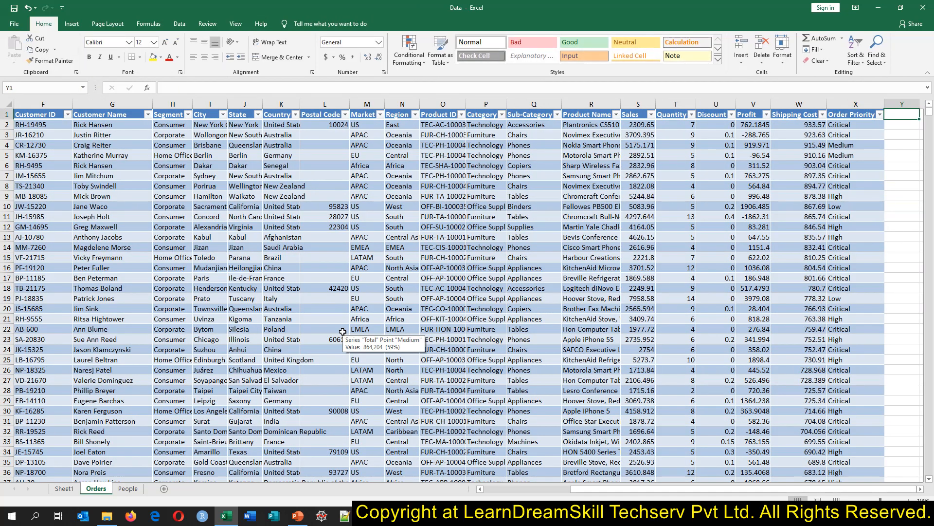
type("Date_For Chart")
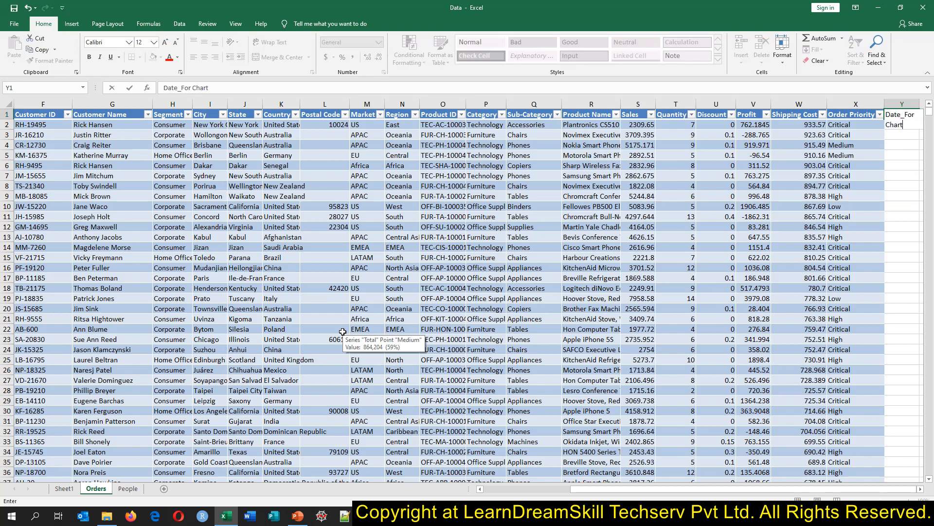
key("Return")
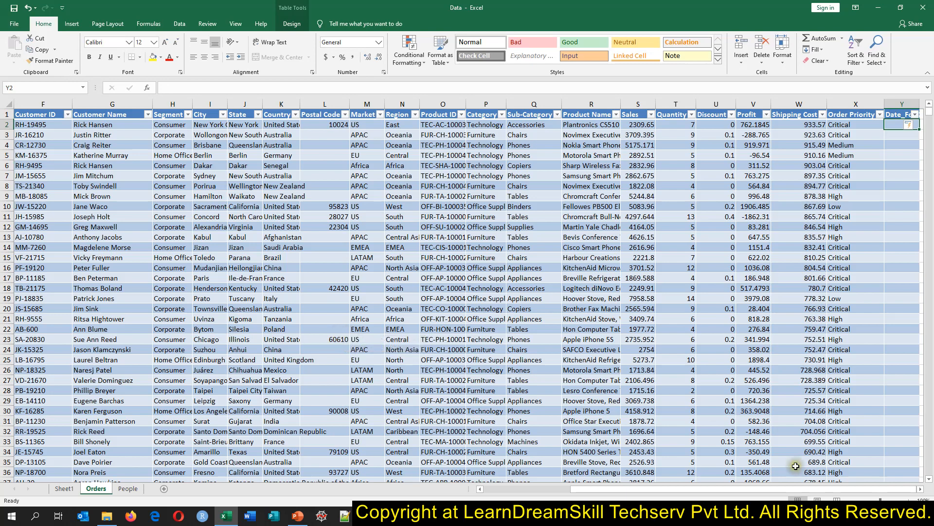
left_click(920, 489)
left_click(920, 490)
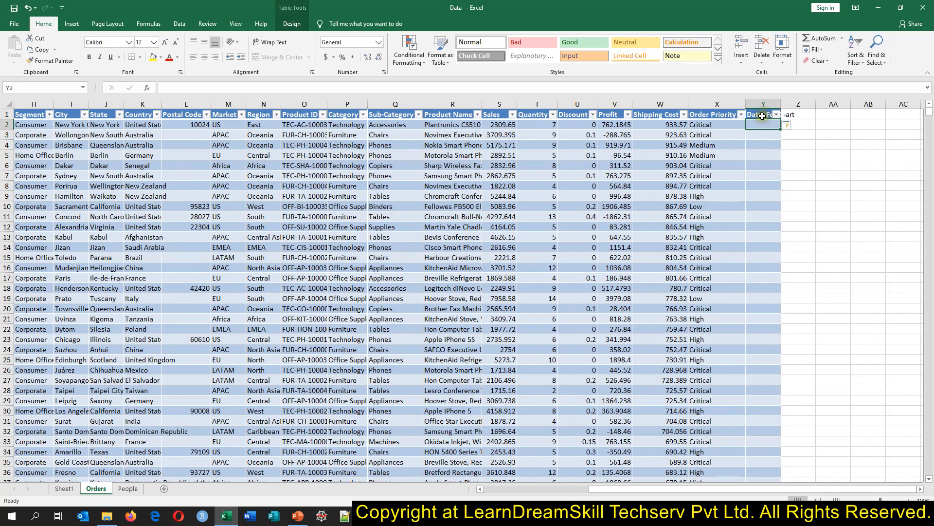
left_click_drag(781, 104, 803, 105)
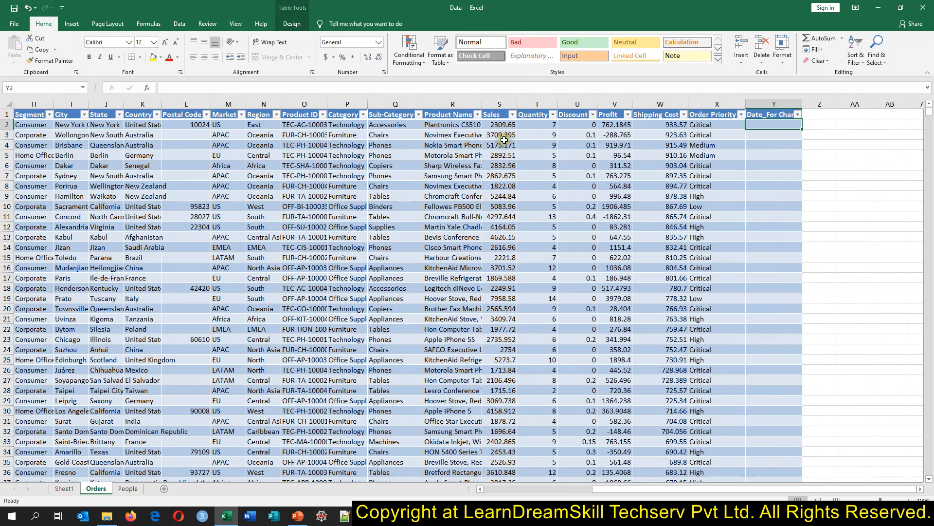
Step: Fill the Date_For Chart column from Y2 with the formula =DATE(YEAR([@[Order Date]]),MONTH([@[Order Date]]),1)
left_click(772, 126)
type("=")
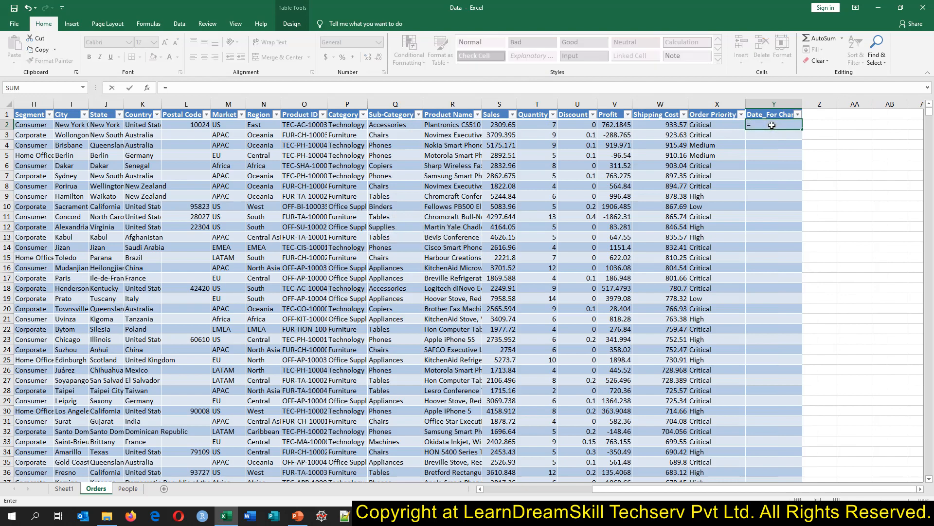
type("DATE(")
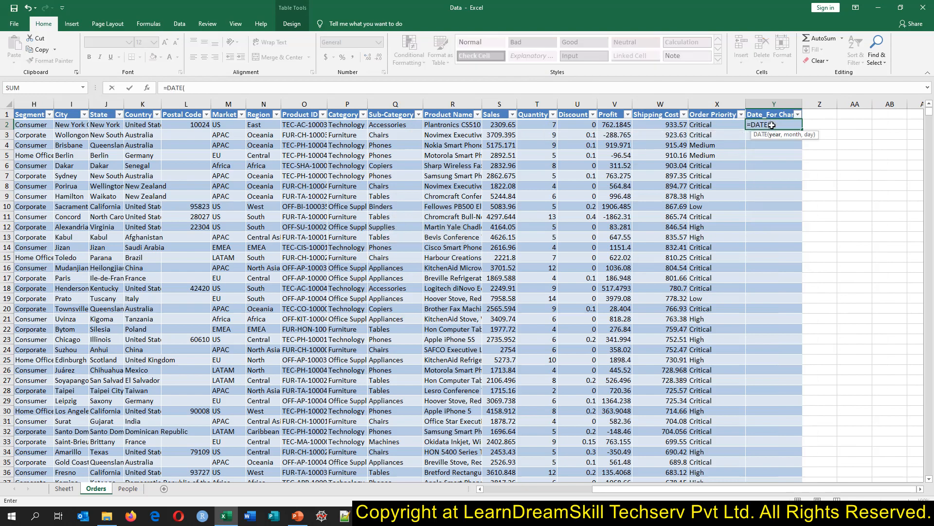
type("year")
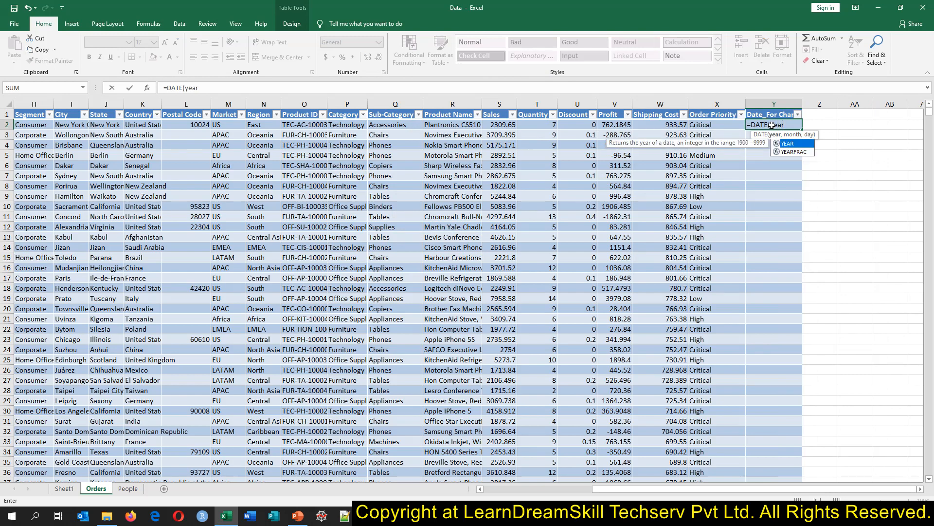
key("Tab")
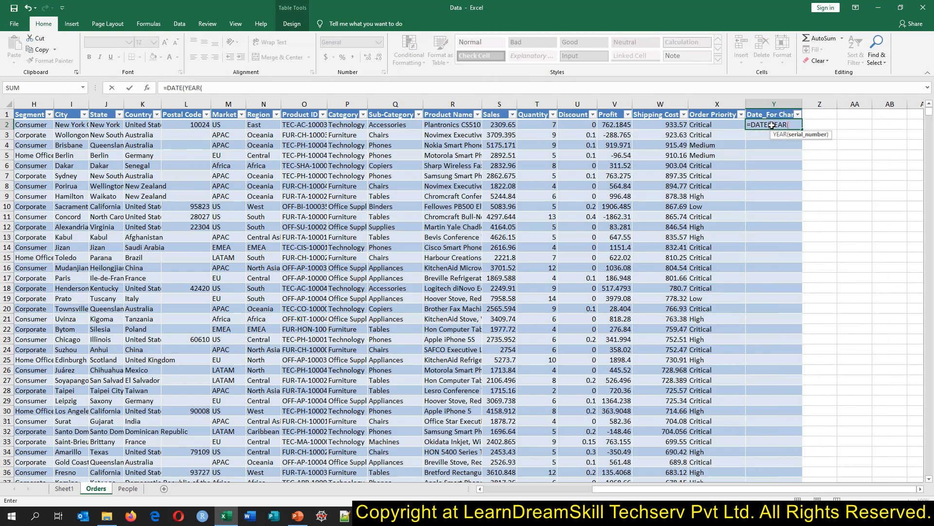
key("Left")
key("Left")
key("Left")
key("Left")
key("Left")
key("Left")
key("Left")
key("Left")
key("Left")
key("Left")
key("Left")
key("Left")
key("Left")
key("Left")
key("Left")
key("Left")
key("Left")
key("Left")
key("Left")
key("Left")
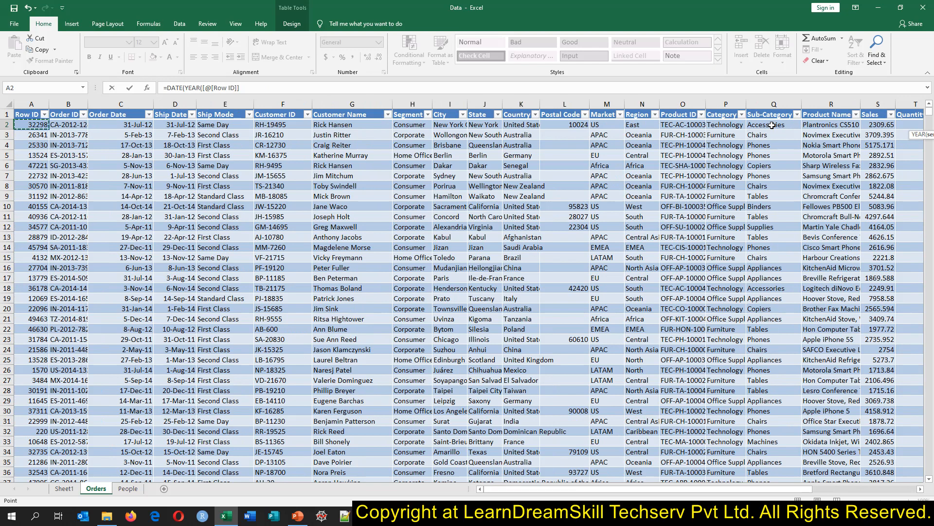
key("Right")
key("Right")
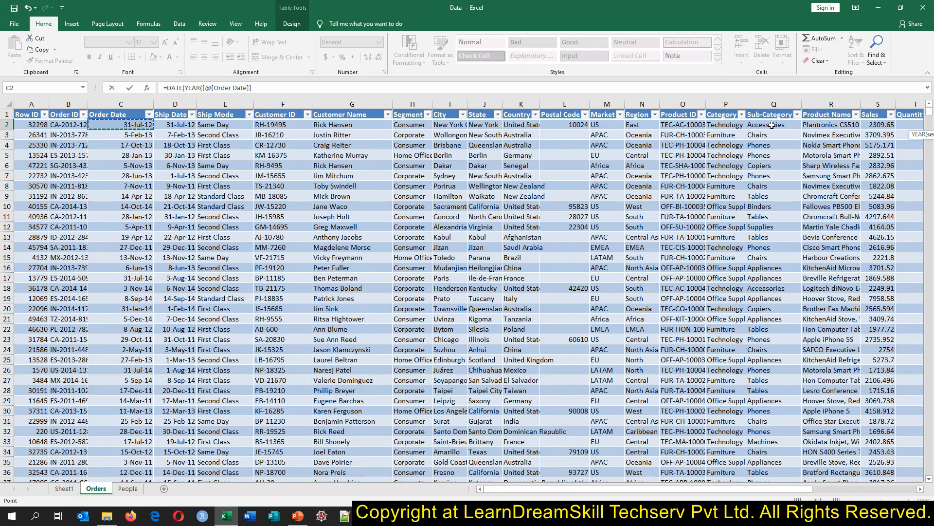
key("Return")
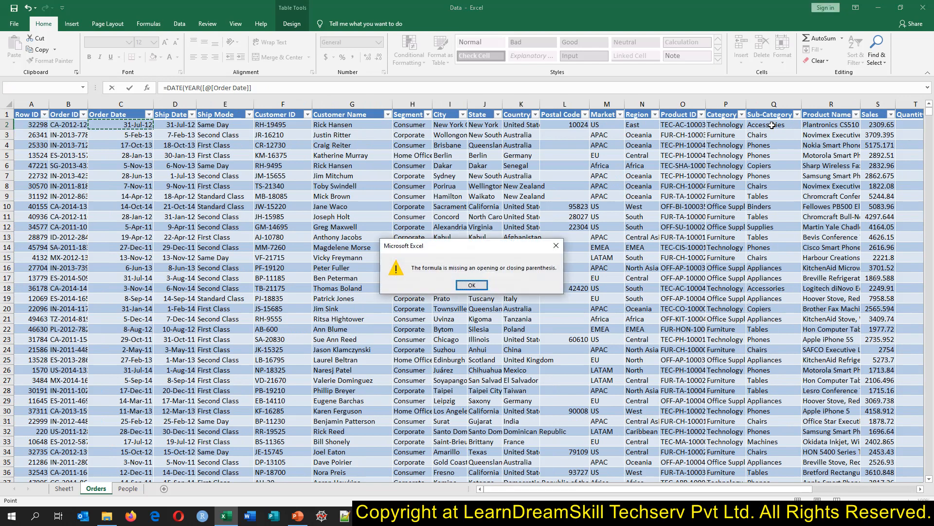
key("Return")
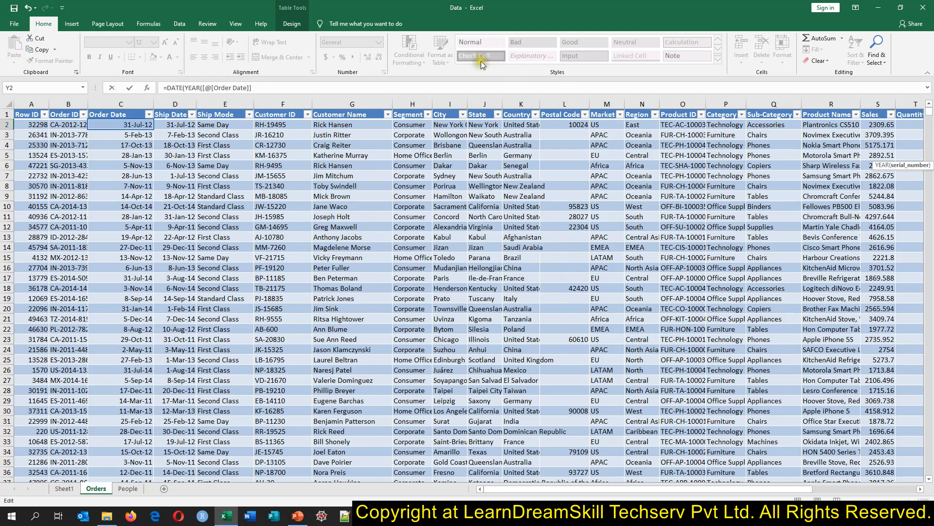
left_click(261, 89)
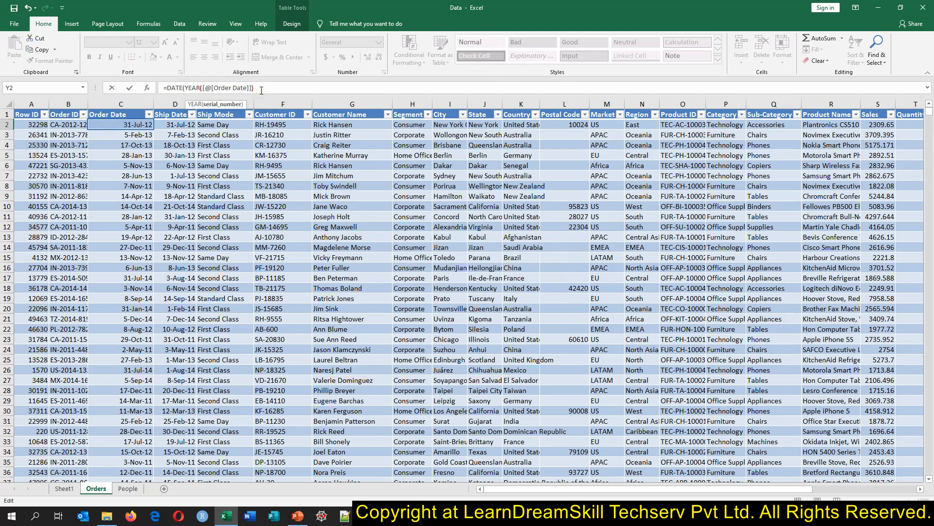
type("),mon")
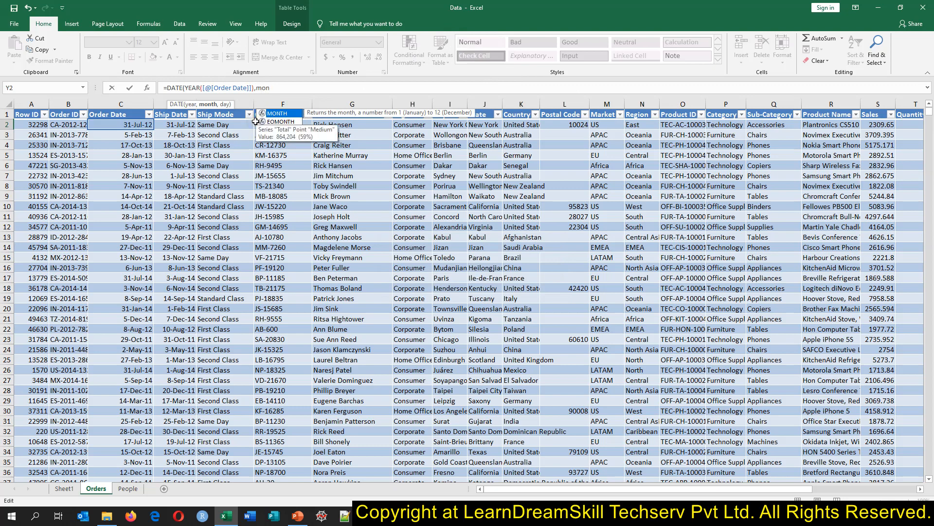
key("Tab")
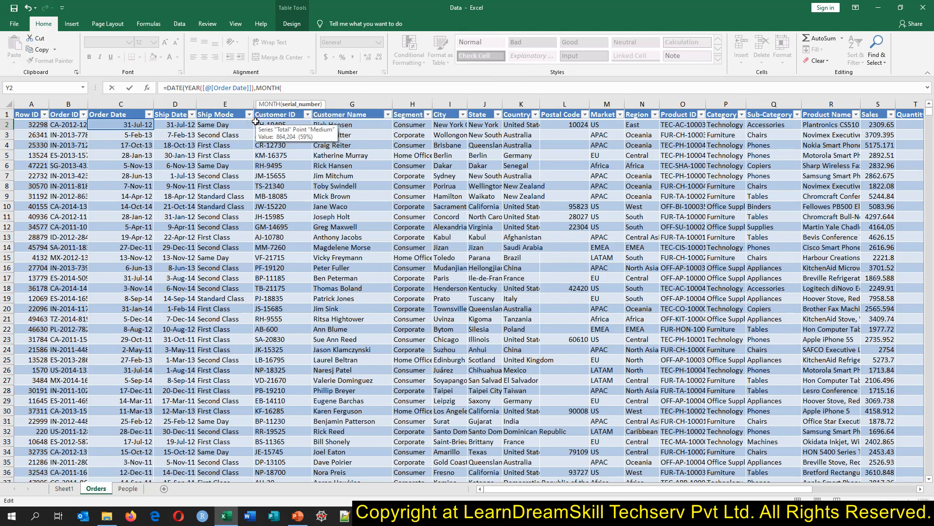
left_click(126, 126)
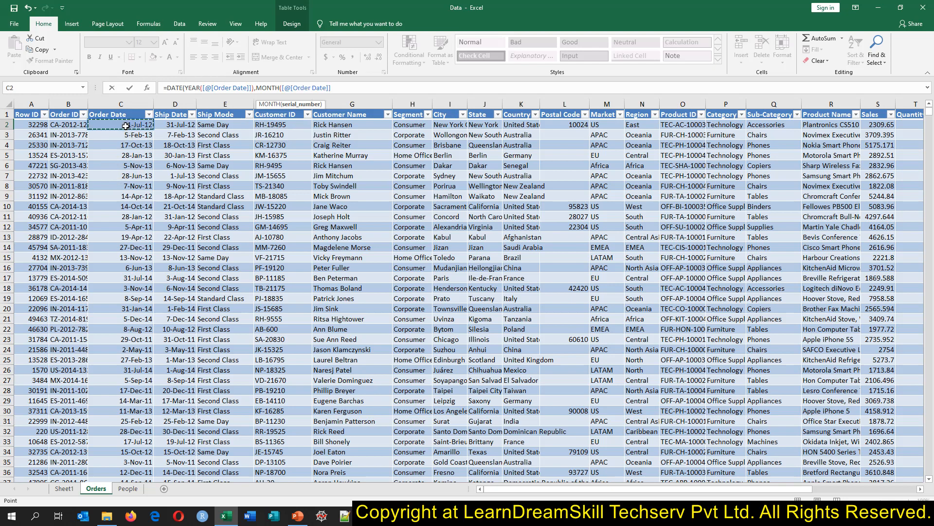
type("),")
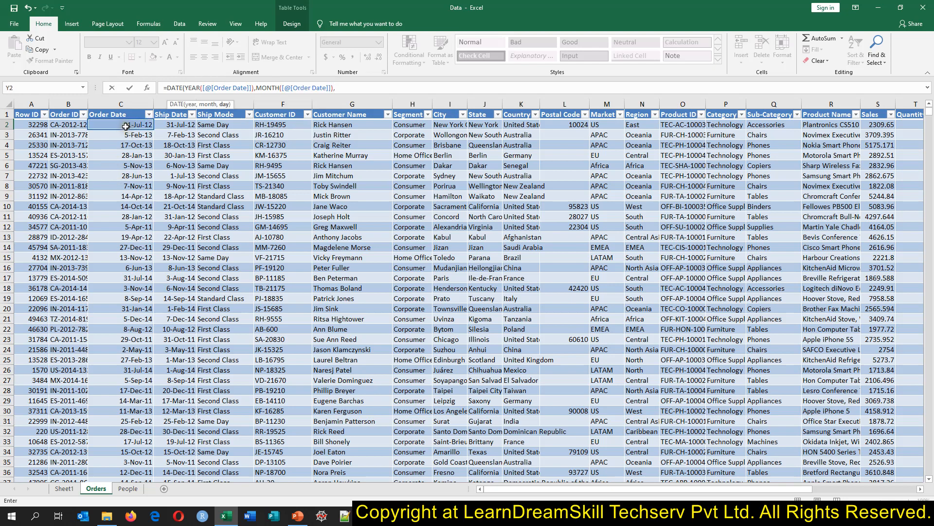
type("d")
key("BackSpace")
type("1)")
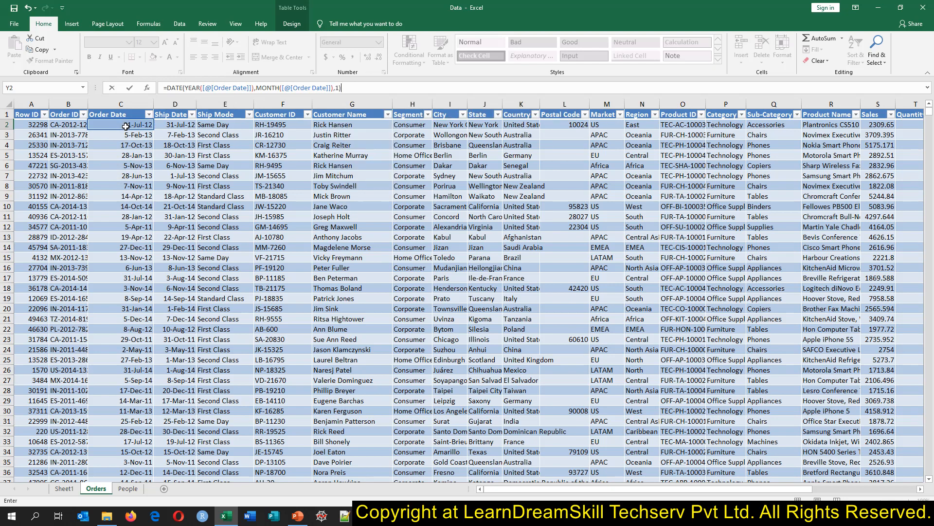
key("Return")
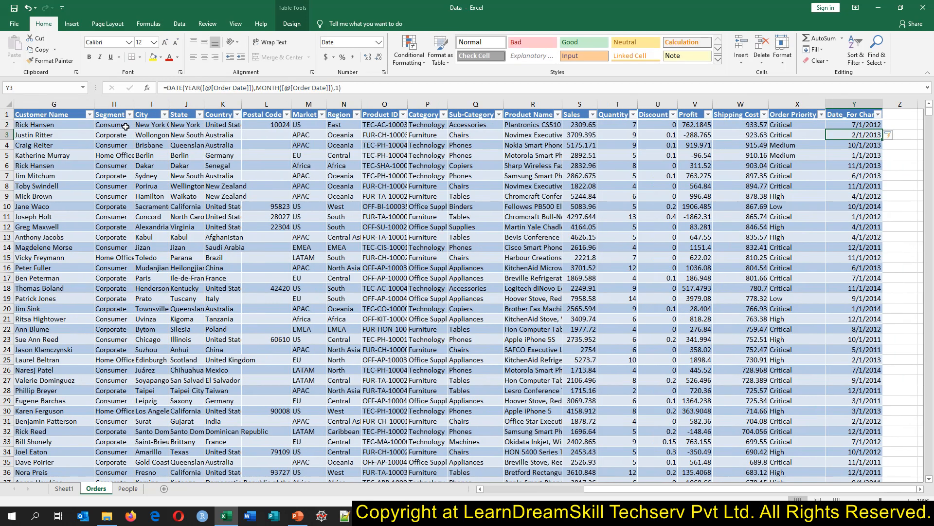
Step: Look for the new Date_For Chart field in the date PivotTable's field list, searching for "da" and browsing the full list
left_click(63, 489)
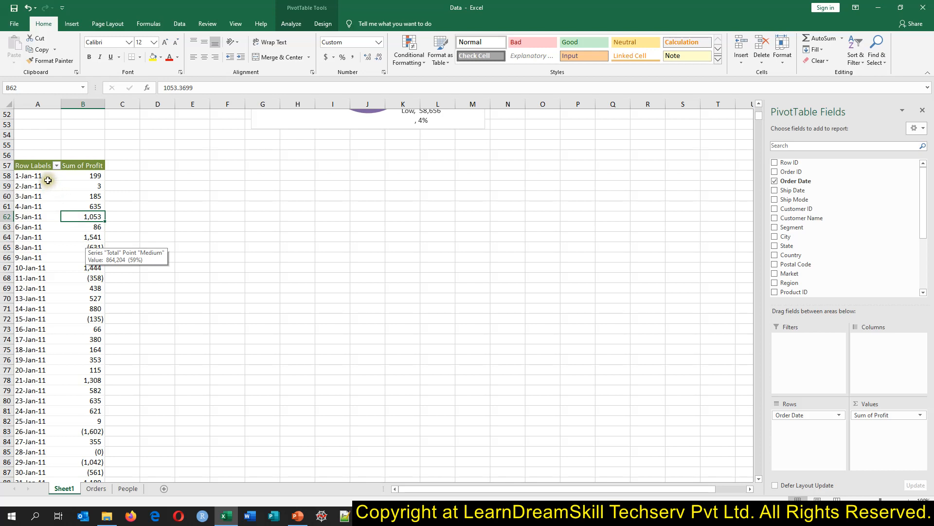
left_click_drag(48, 180, 57, 339)
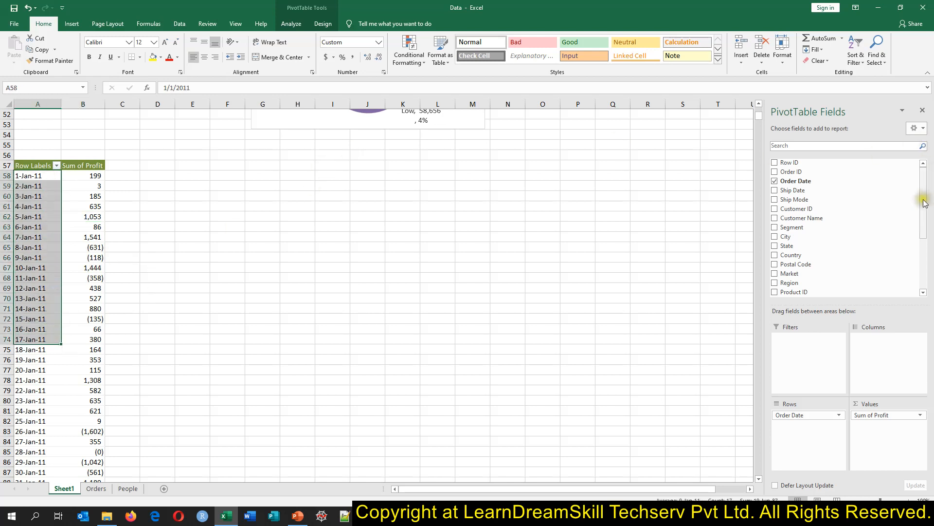
left_click(819, 146)
type("da")
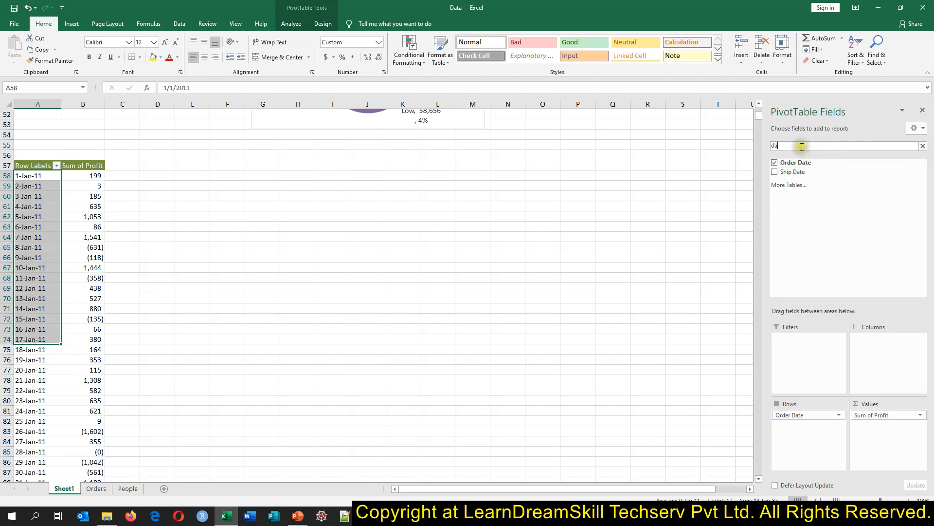
left_click_drag(802, 147, 741, 139)
left_click(923, 146)
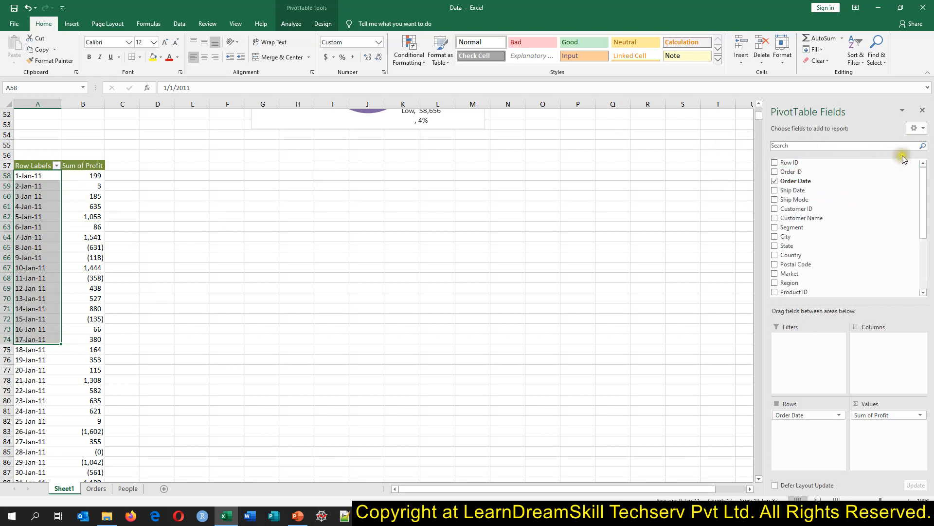
left_click_drag(925, 208, 924, 288)
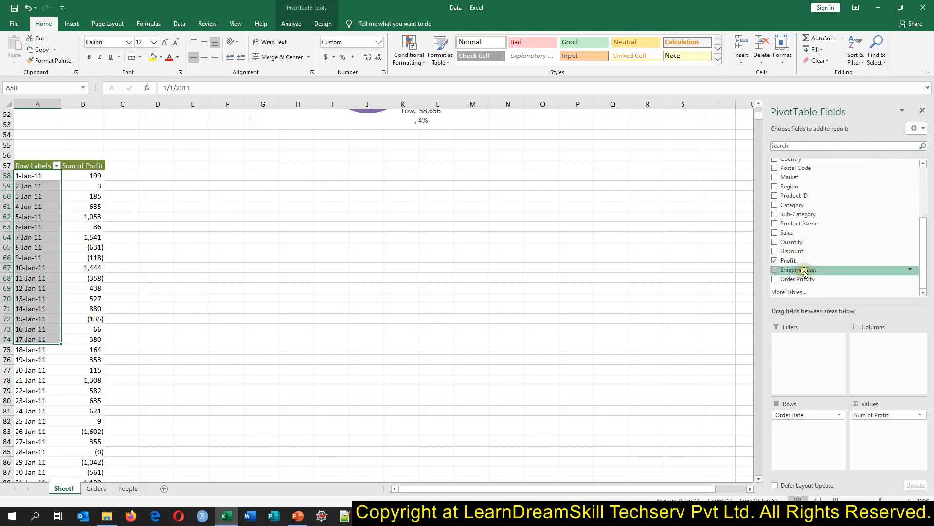
Step: Refresh the date PivotTable and replace Order Date in its rows with the Date_For Chart field
right_click(77, 205)
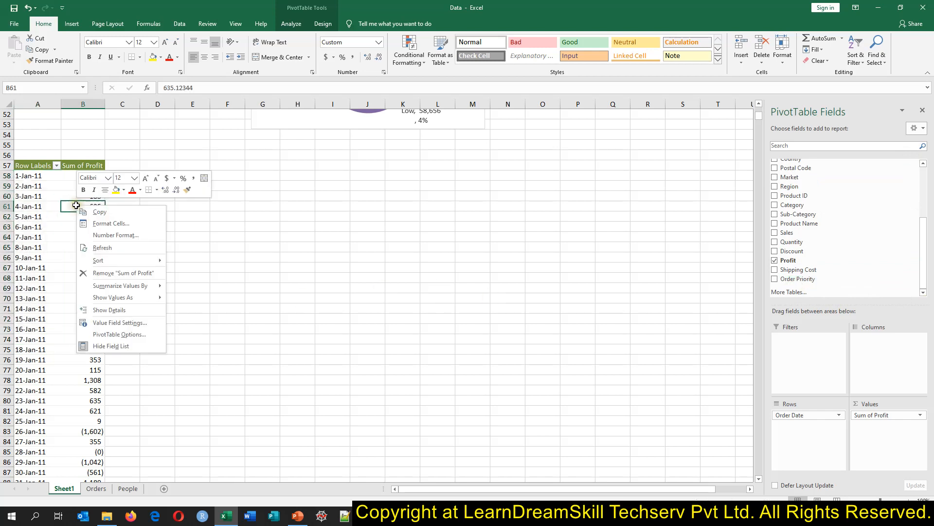
left_click(103, 248)
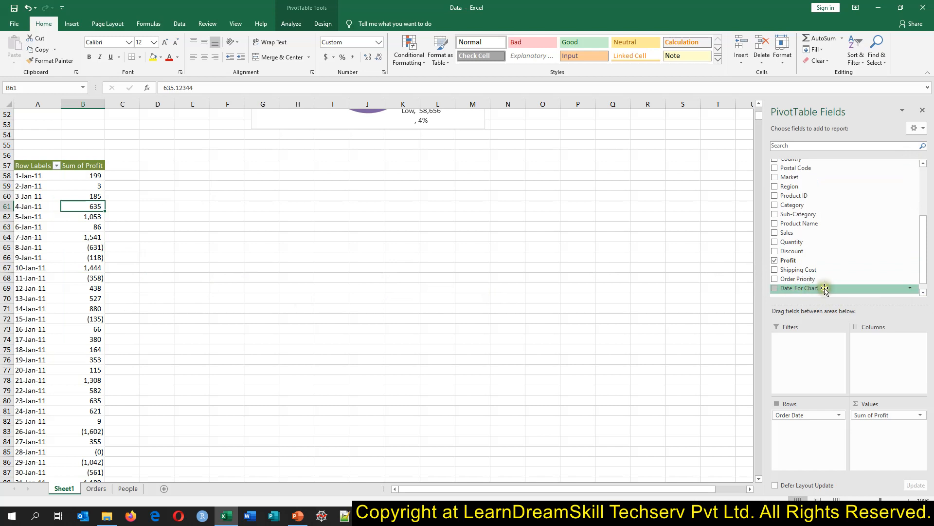
left_click_drag(811, 292, 822, 265)
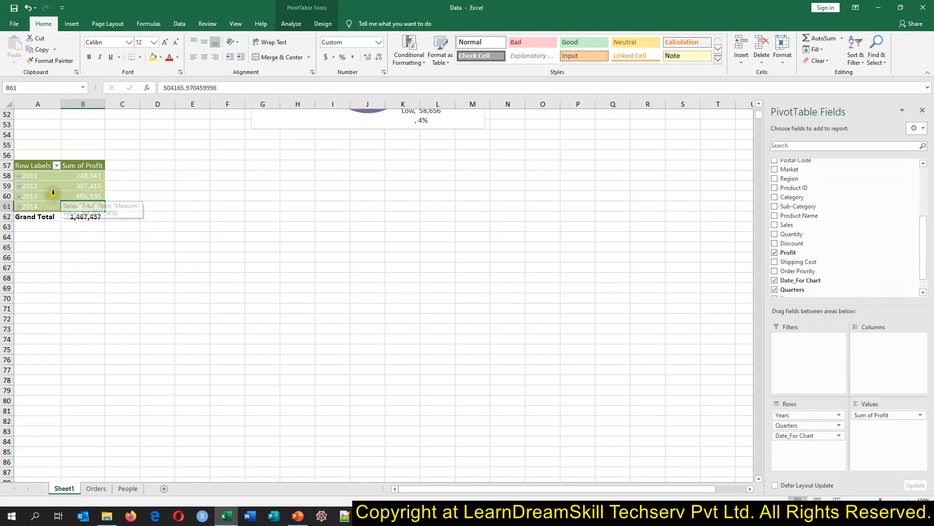
Step: Ungroup the years and quarters in the PivotTable's row labels to list individual Date_For Chart dates, and review the monthly rows
right_click(39, 175)
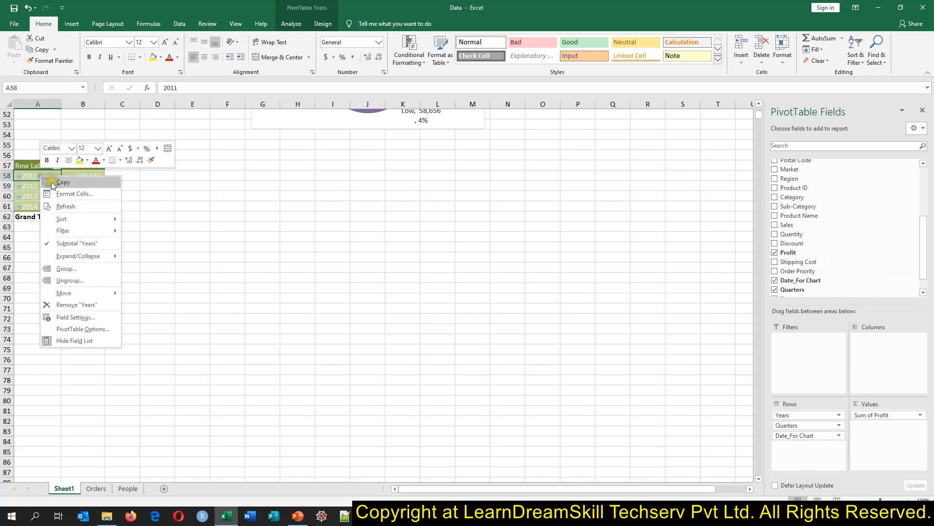
left_click(70, 281)
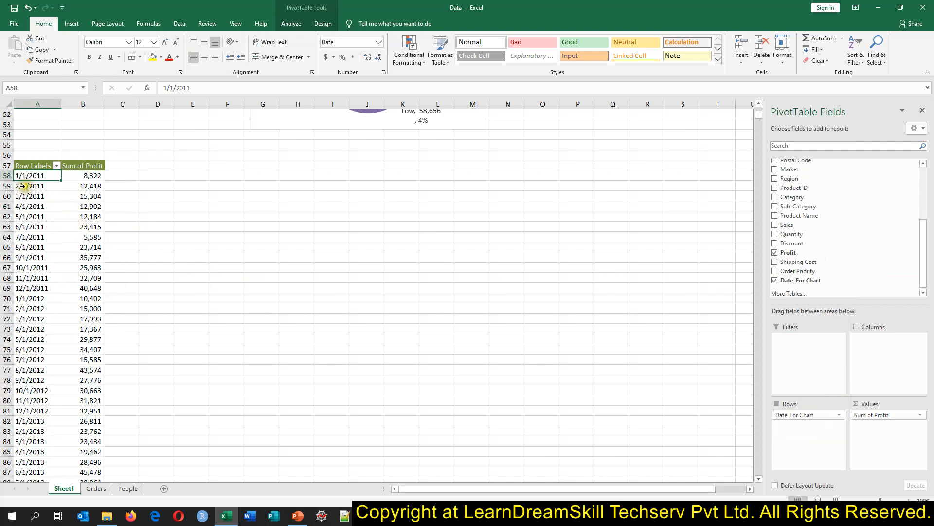
scroll(73, 272, "down", 8)
scroll(73, 271, "up", 8)
scroll(72, 271, "down", 8)
scroll(46, 231, "up", 8)
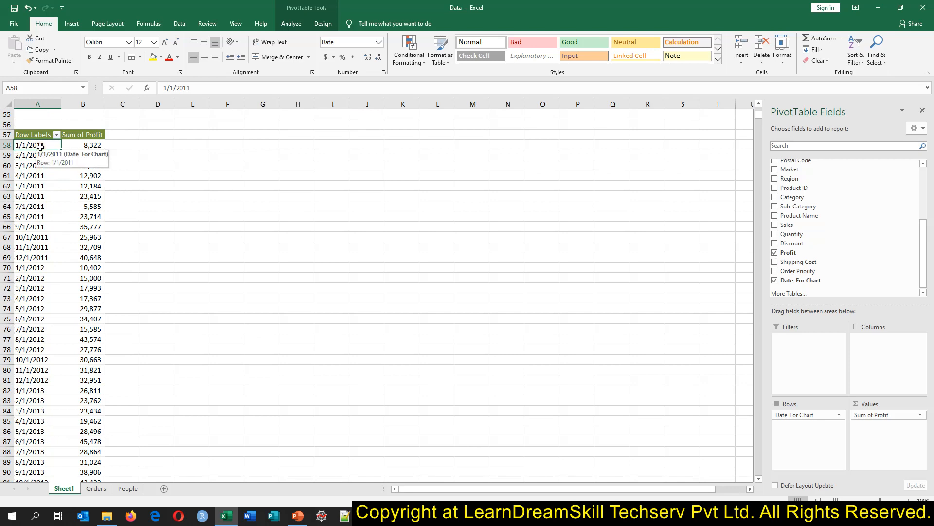
Step: Apply a custom number format to the PivotTable's date labels from A58 down, showing month abbreviation and four-digit year as in Jan/2011
key("ctrl+shift+Down")
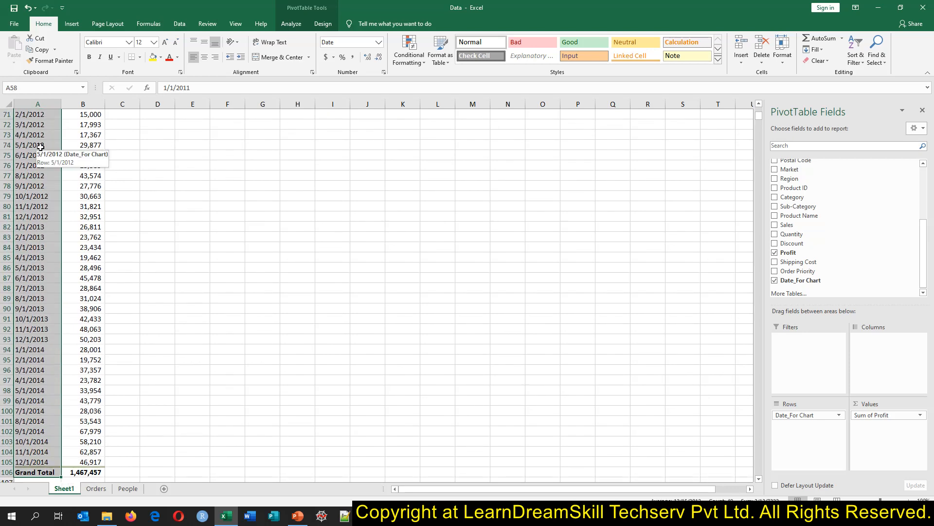
key("ctrl+1")
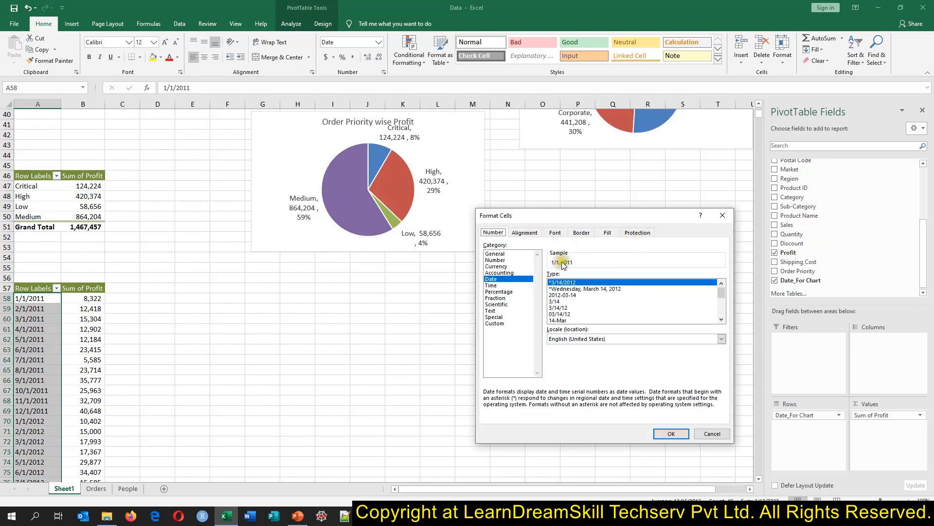
left_click(497, 323)
left_click(578, 283)
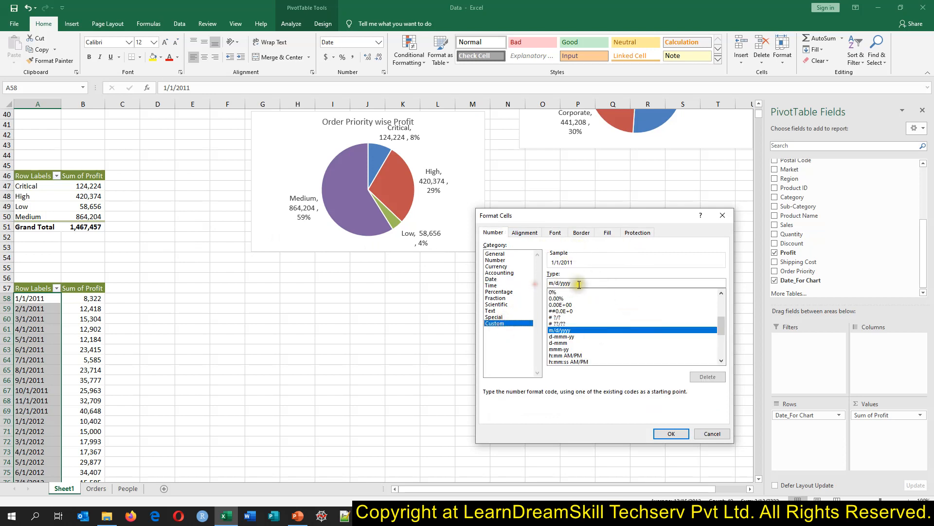
key("BackSpace")
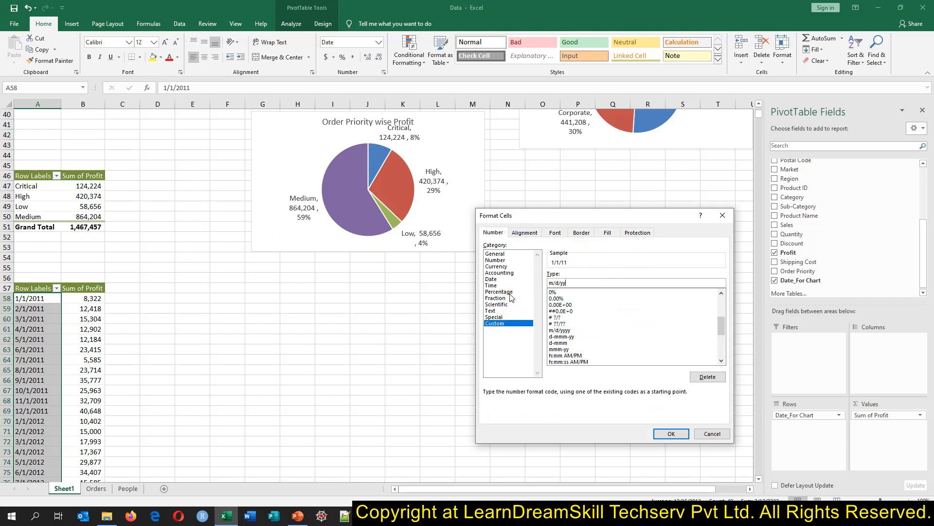
key("BackSpace")
key("BackSpace")
key("BackSpace")
key("BackSpace")
key("BackSpace")
key("BackSpace")
left_click(675, 432)
left_click(151, 320)
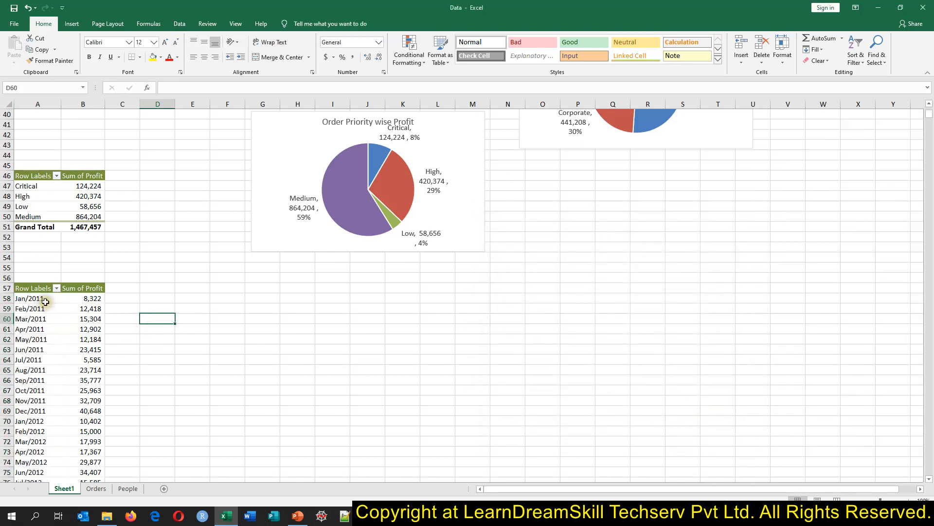
left_click_drag(45, 301, 58, 439)
Step: Insert a Line with Markers PivotChart from the monthly profit PivotTable and place it below the Order Priority chart, enlarged to about columns G to R
left_click(82, 335)
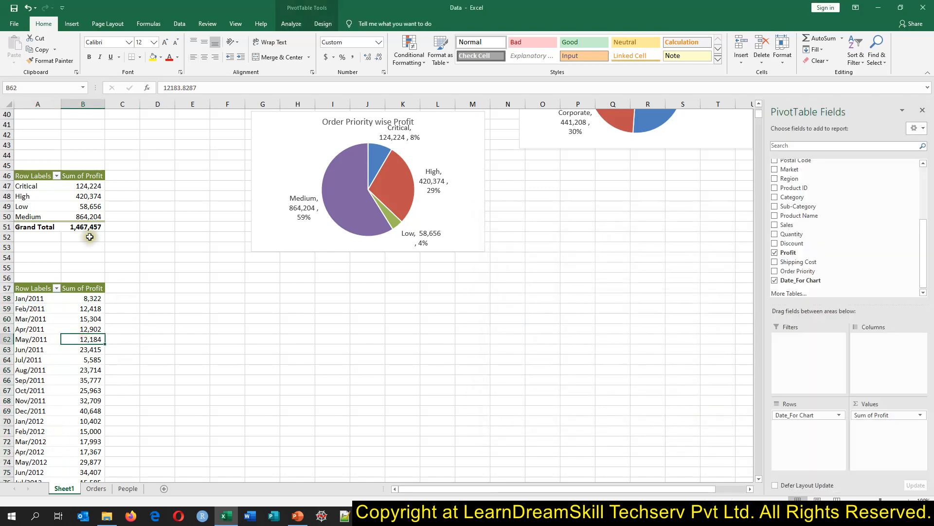
left_click(71, 24)
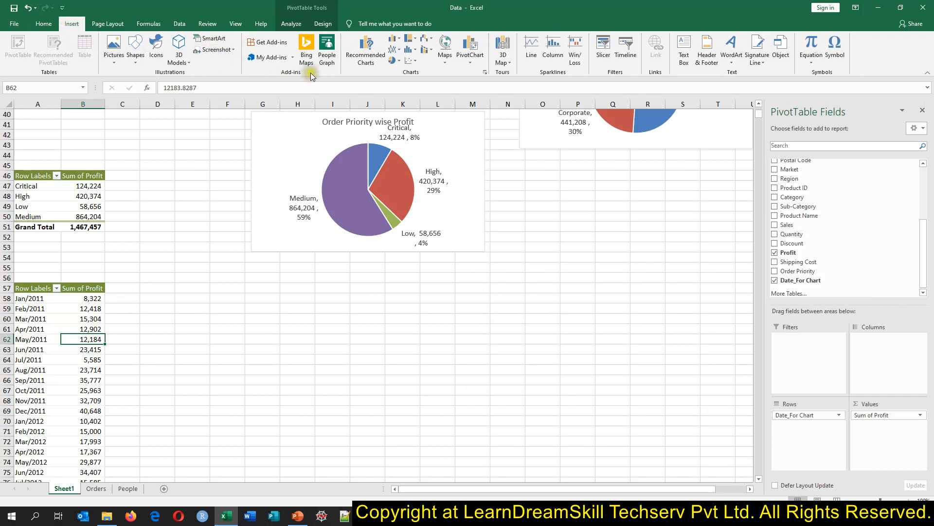
left_click(393, 49)
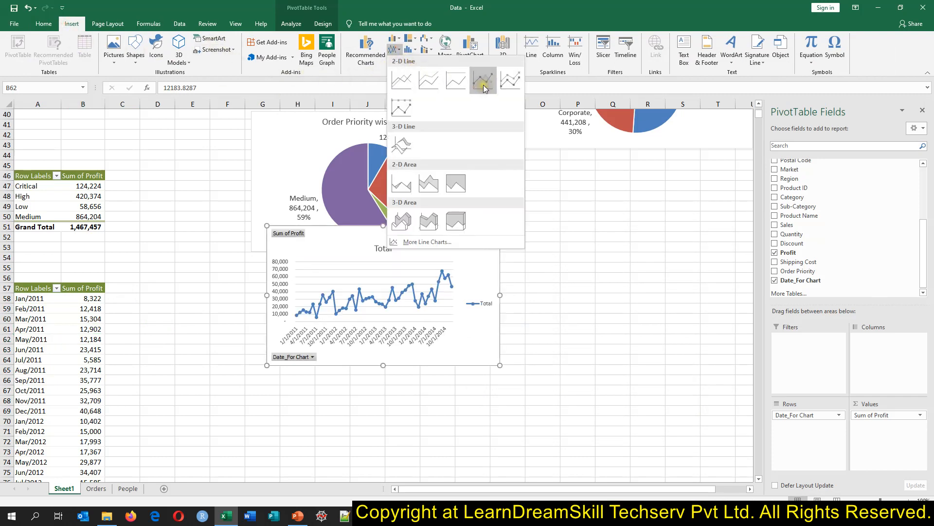
left_click(483, 82)
left_click_drag(501, 298, 667, 295)
left_click_drag(534, 358, 515, 390)
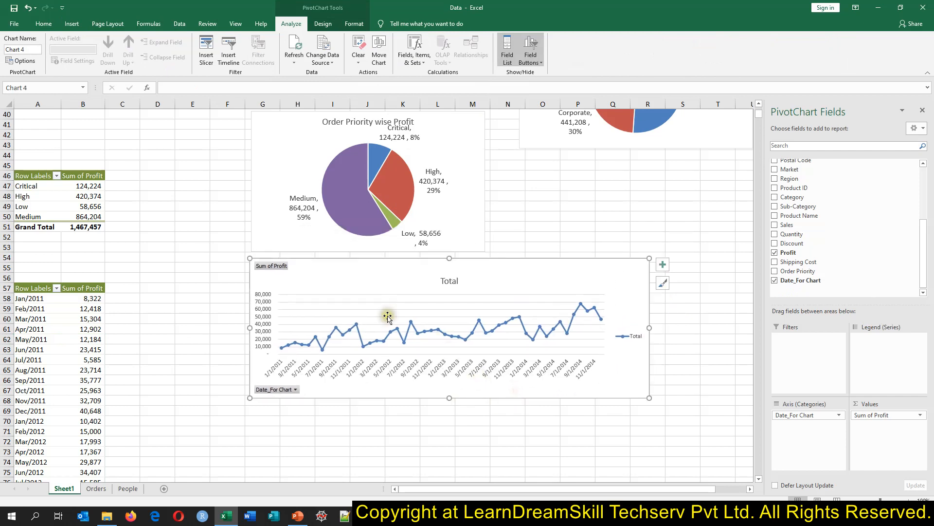
Step: Hide all field buttons on the line chart and delete its legend
right_click(276, 265)
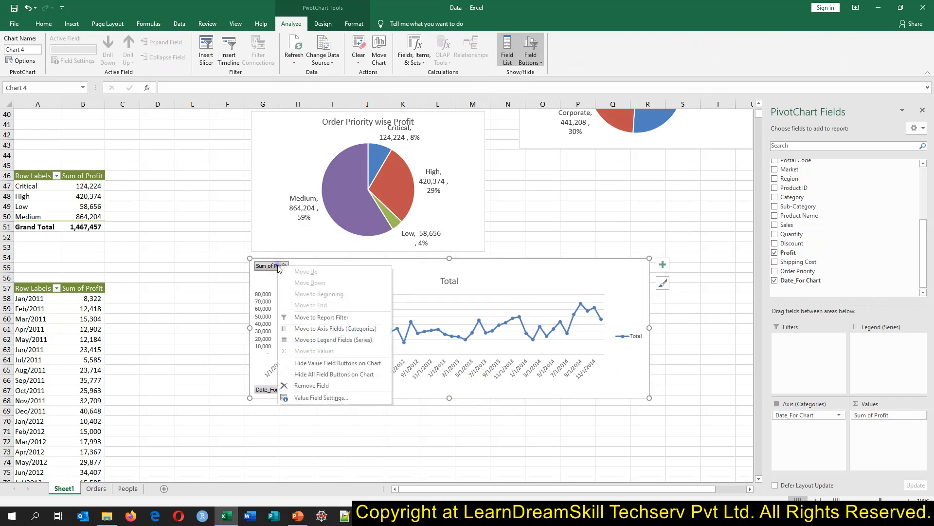
left_click(311, 374)
left_click(633, 339)
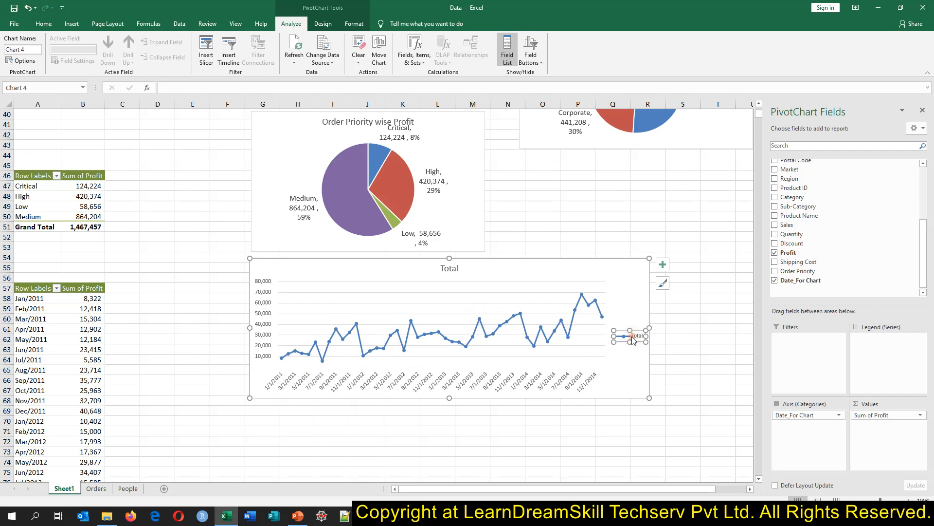
key("Delete")
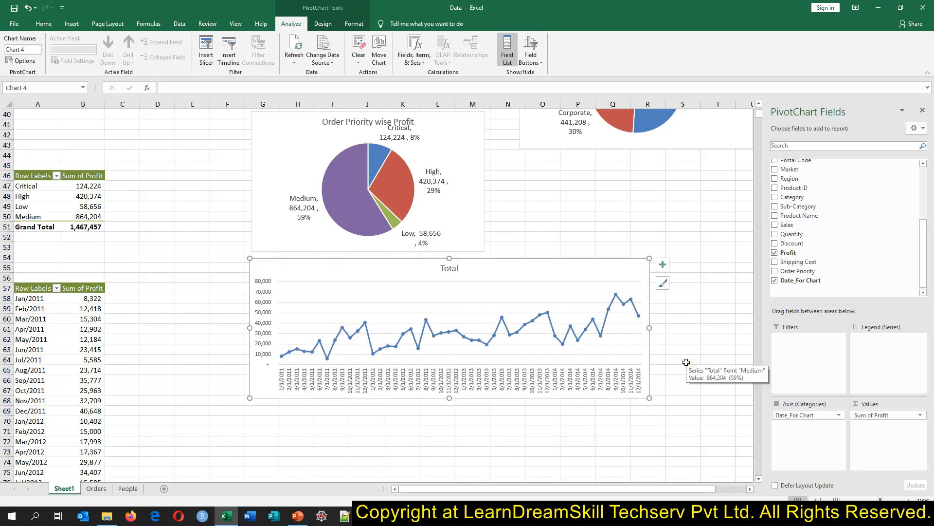
Step: Change the line chart's title to "Profit Trend across"
left_click(449, 269)
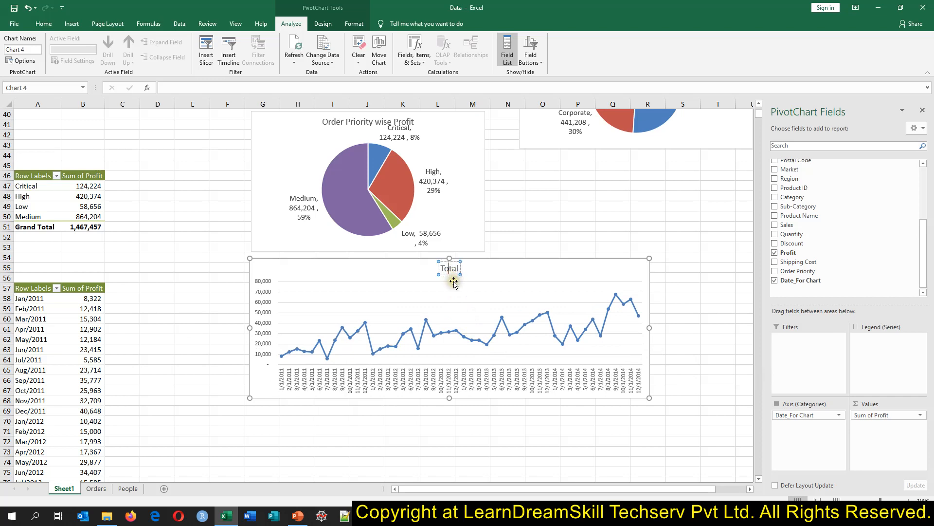
key("ctrl+a")
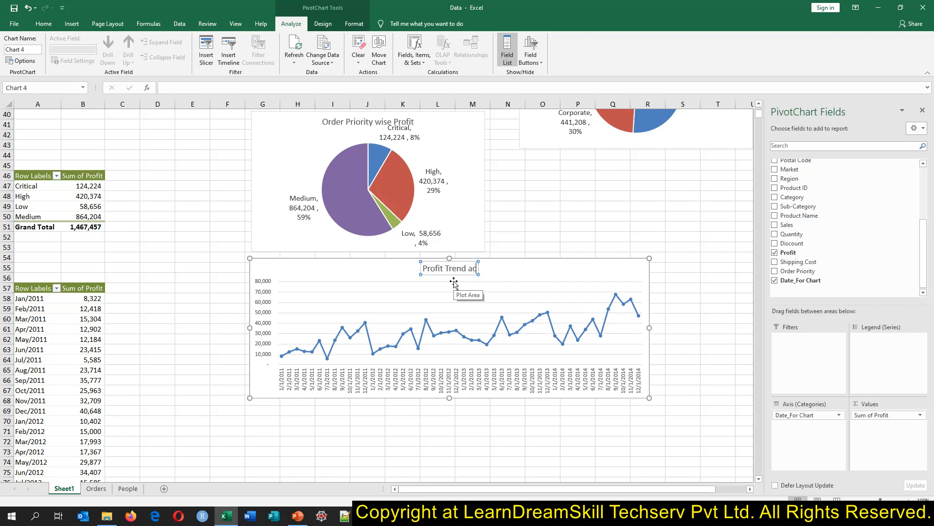
type("cross")
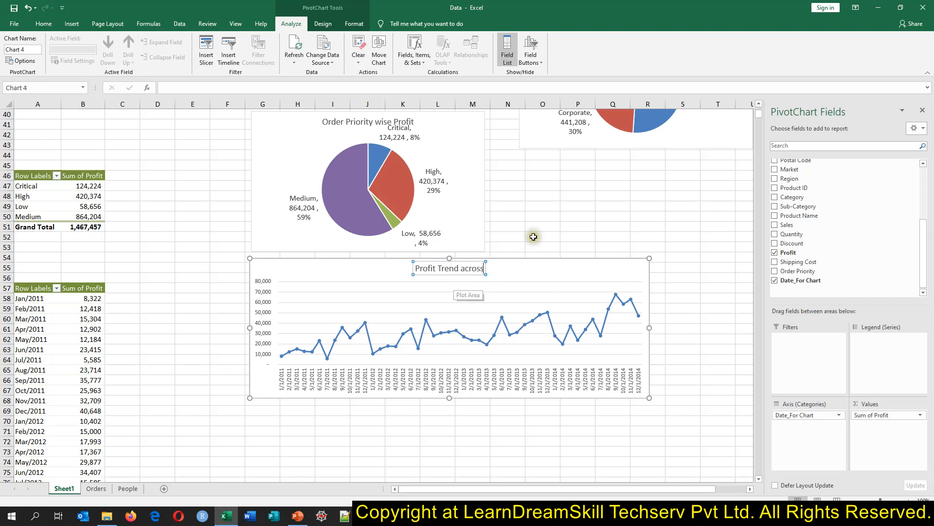
left_click(533, 237)
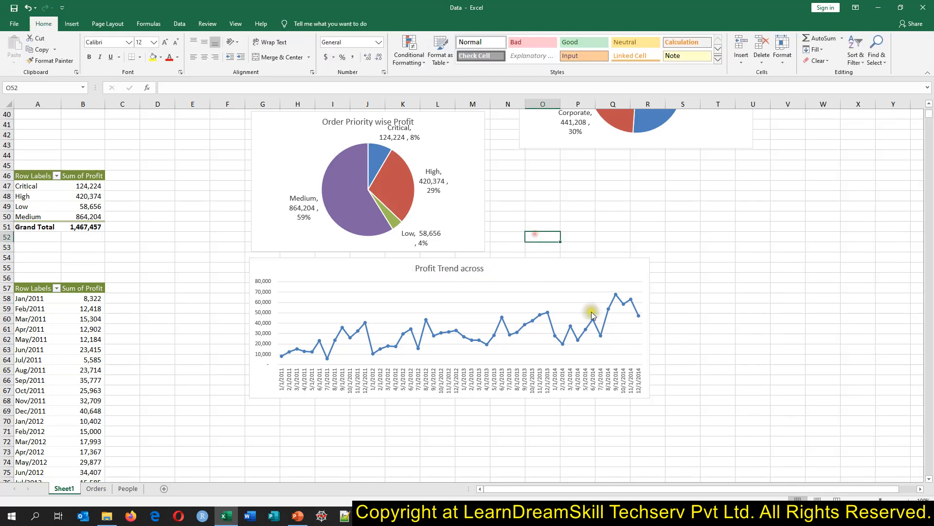
Step: Remove the horizontal gridlines from the Profit Trend across chart
left_click(477, 305)
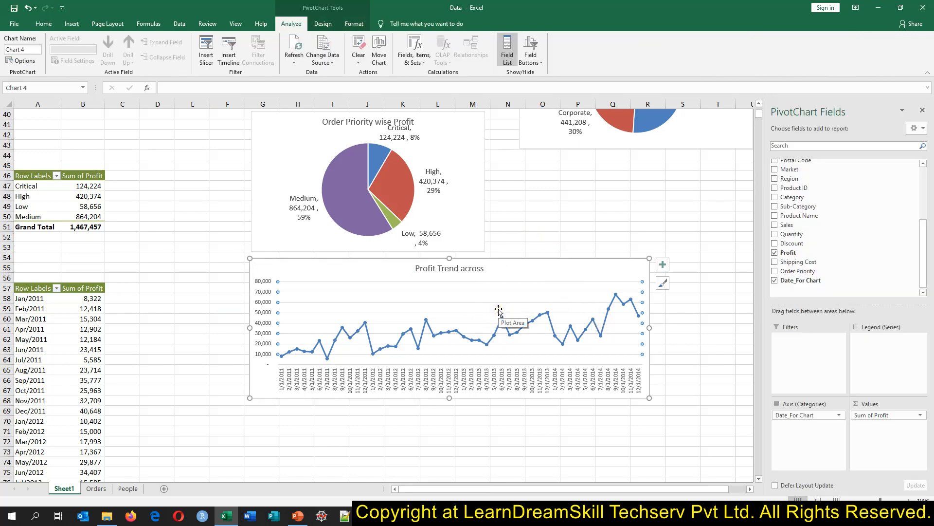
key("Delete")
left_click(684, 309)
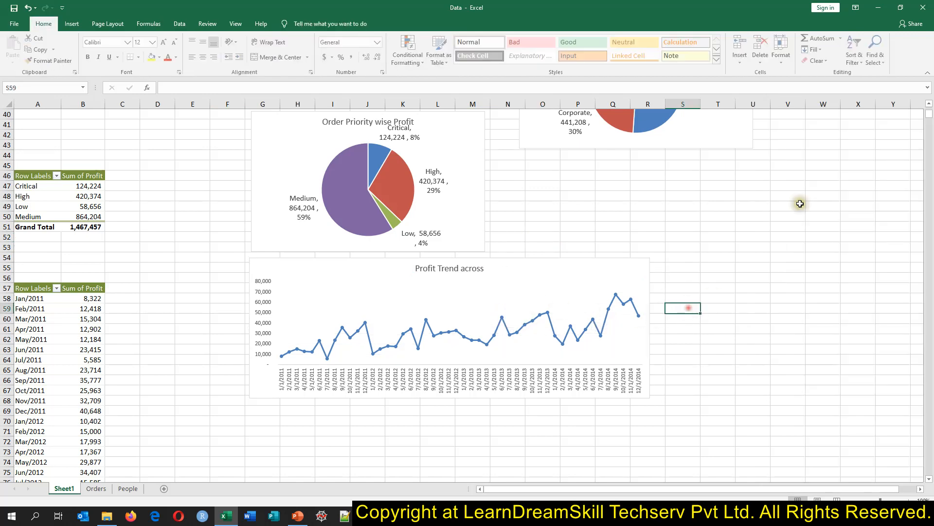
Step: Add a new worksheet after Sheet1 and name it Dashboard
scroll(629, 258, "up", 3)
scroll(628, 257, "up", 3)
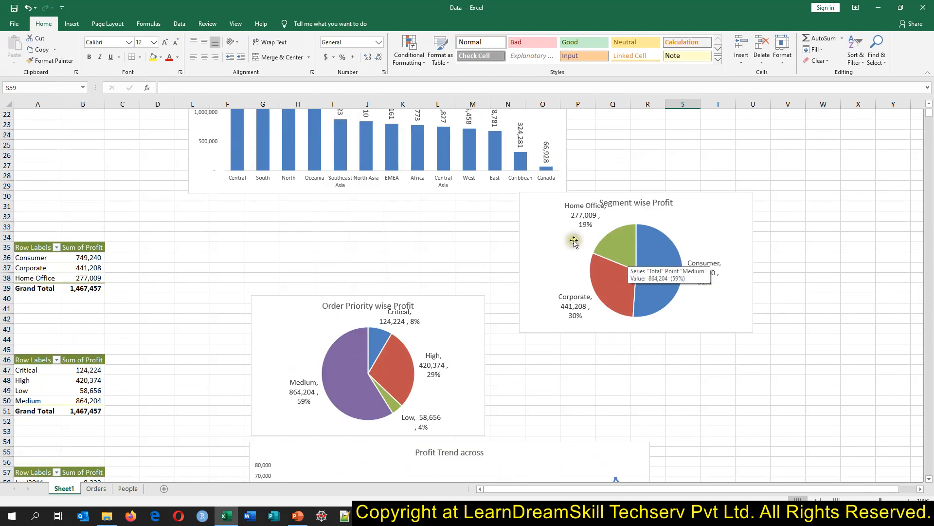
left_click(164, 489)
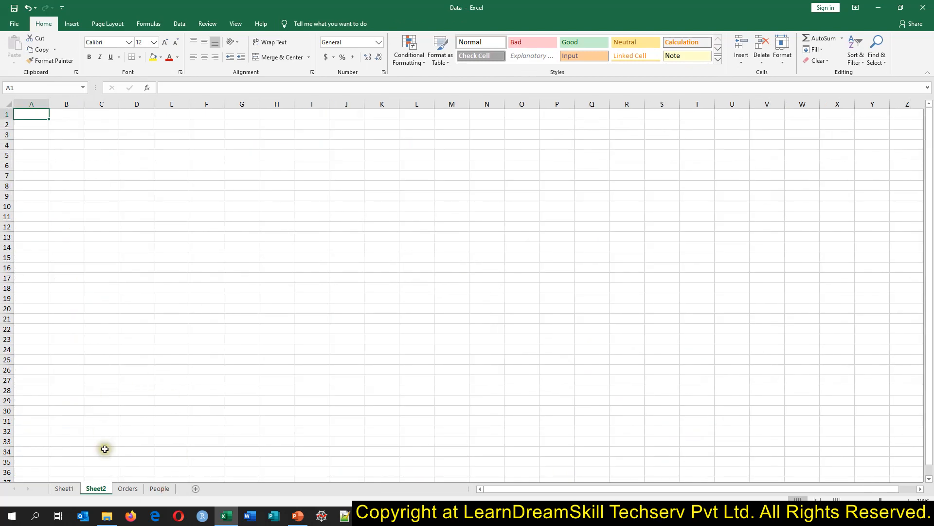
double_click(95, 489)
type("Da")
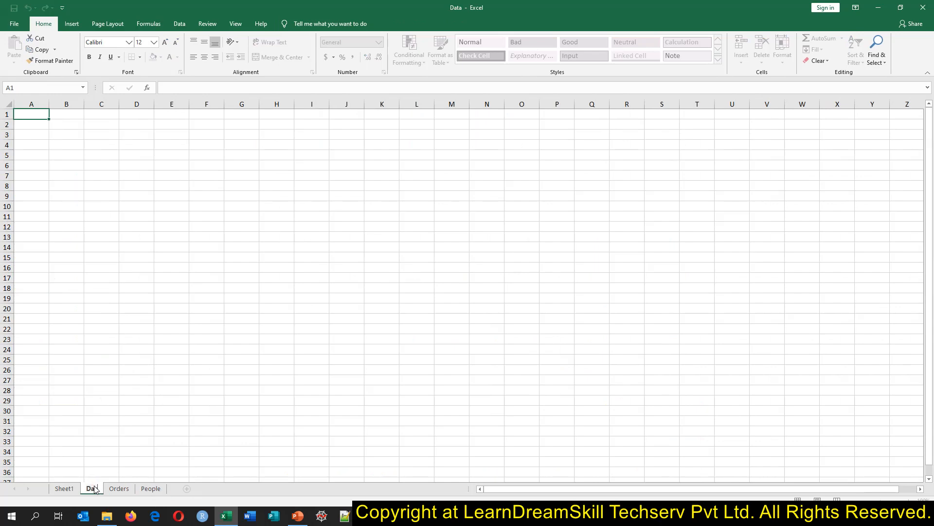
type("shboa")
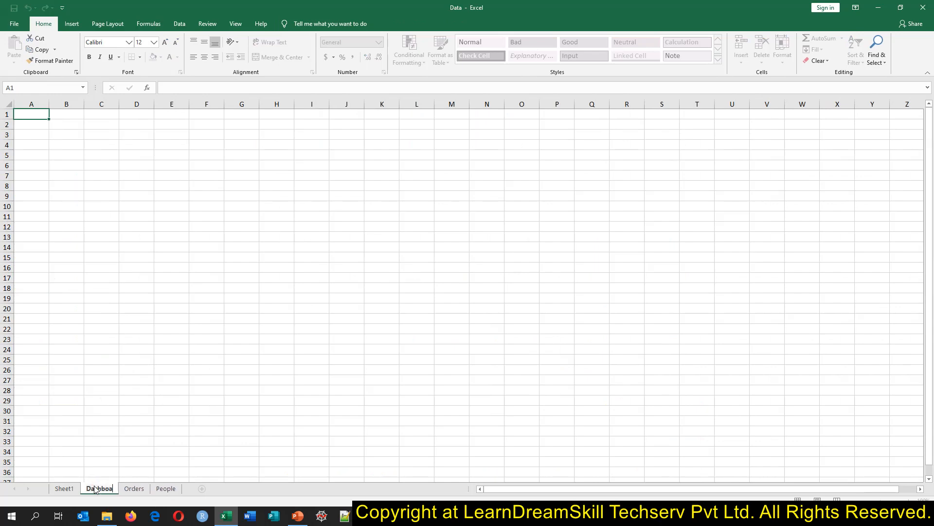
type("rd")
key("Return")
Step: Rename Sheet1 as Raw_Pivot
left_click(77, 489)
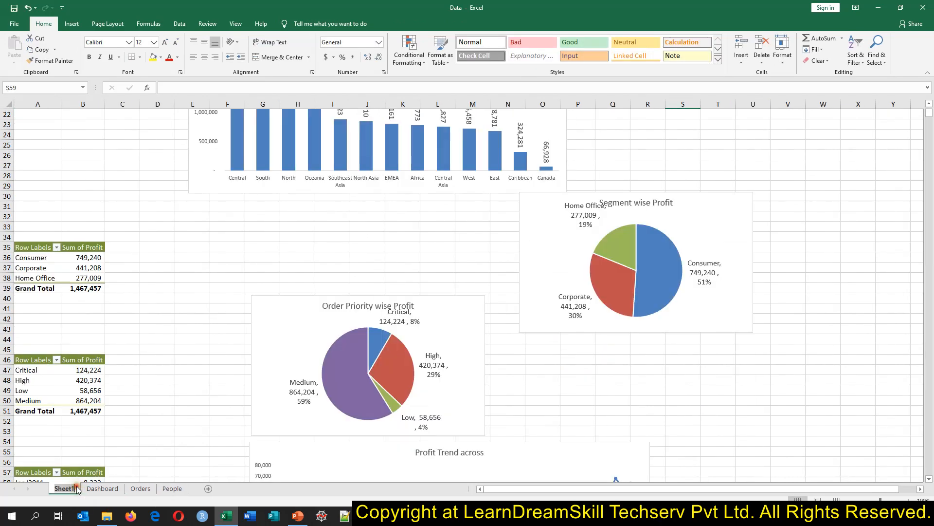
type("Raw_Pivot")
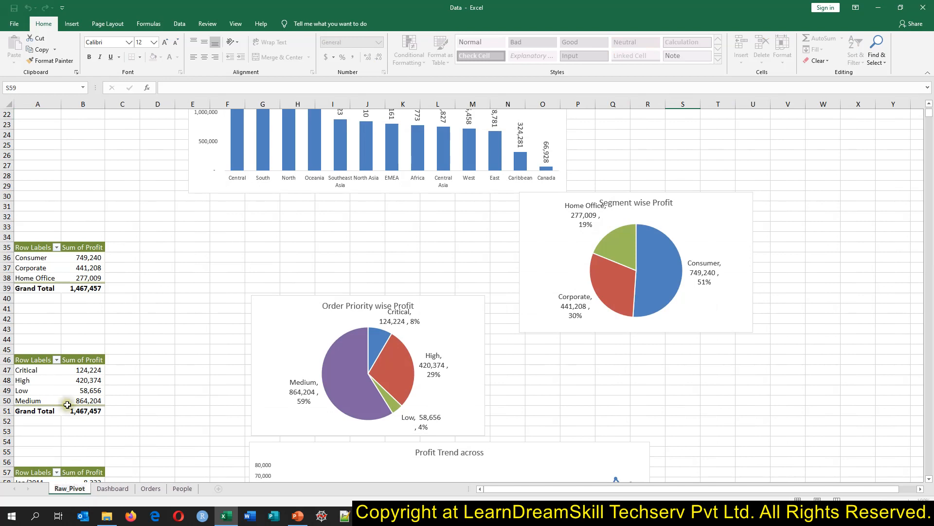
left_click(154, 402)
Step: Cut the region, segment, order priority and profit trend charts from Raw_Pivot and paste them onto the Dashboard sheet at A1
left_click(285, 188)
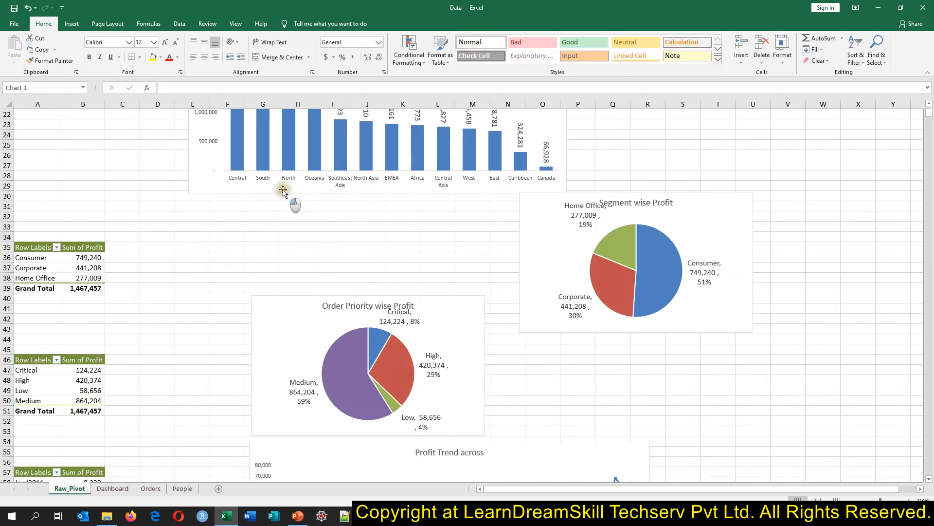
left_click(527, 224, "ctrl")
left_click(475, 314, "ctrl")
left_click(528, 444, "ctrl")
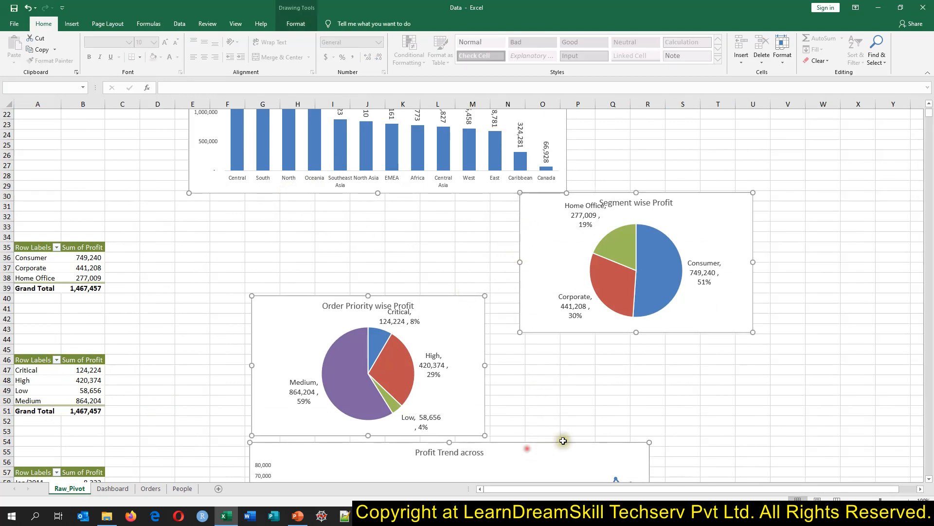
key("Delete")
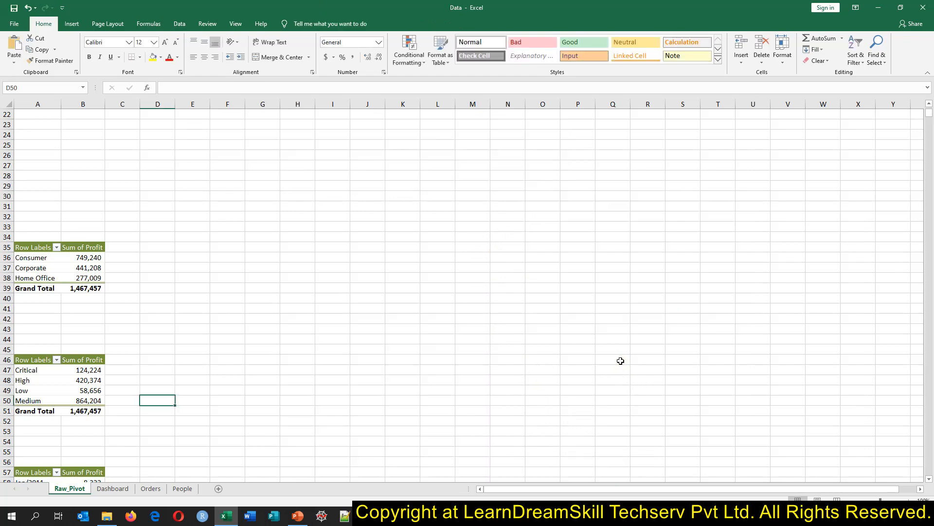
left_click(109, 488)
key("ctrl+v")
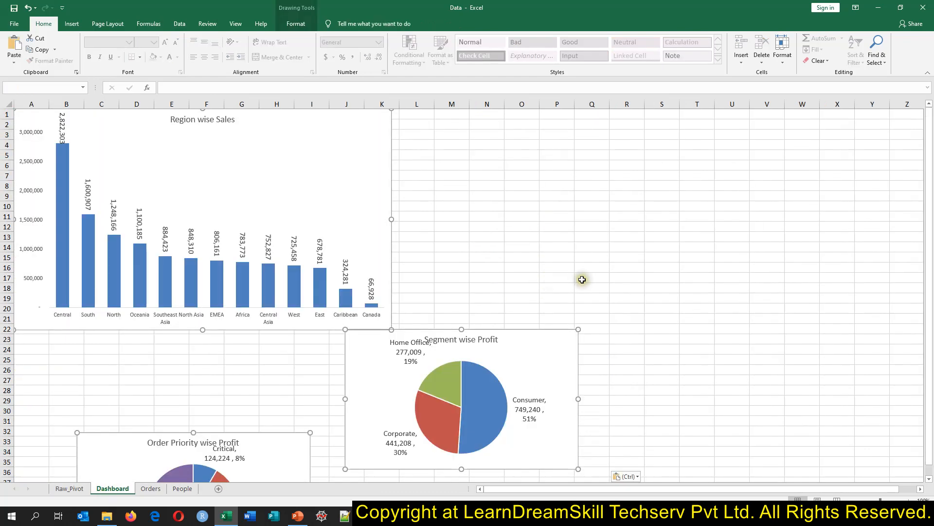
left_click(555, 251)
scroll(628, 273, "down", 1)
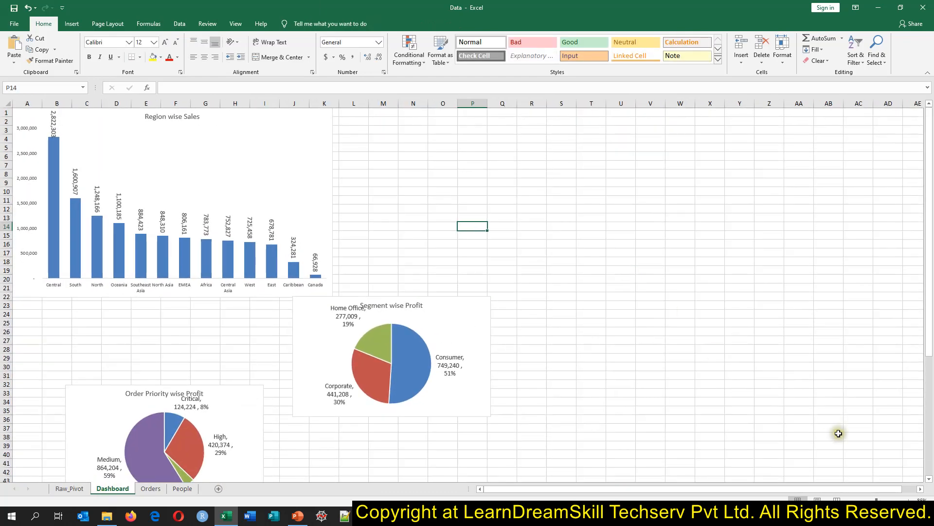
Step: Move the Region wise Sales chart down to about row 10 and the Segment wise Profit chart clear to its right
scroll(511, 215, "down", 1)
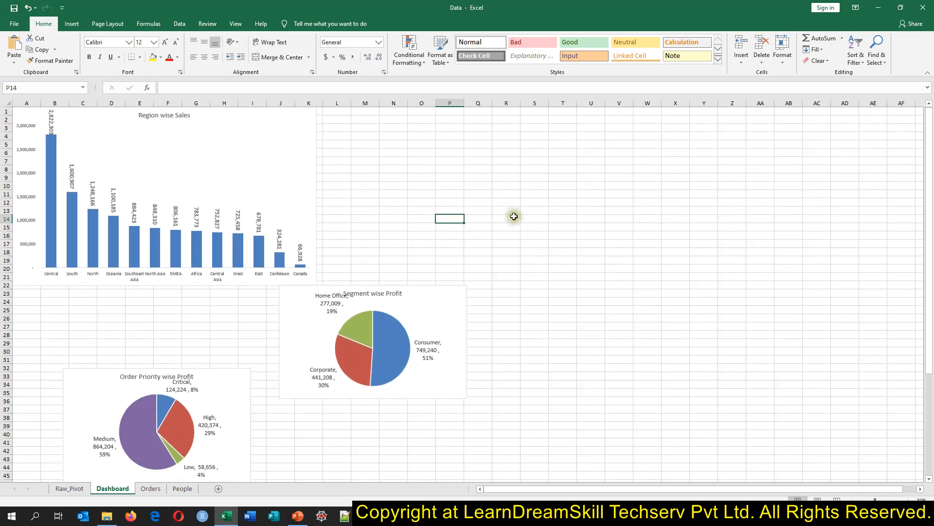
left_click(317, 191)
left_click_drag(318, 192, 318, 268)
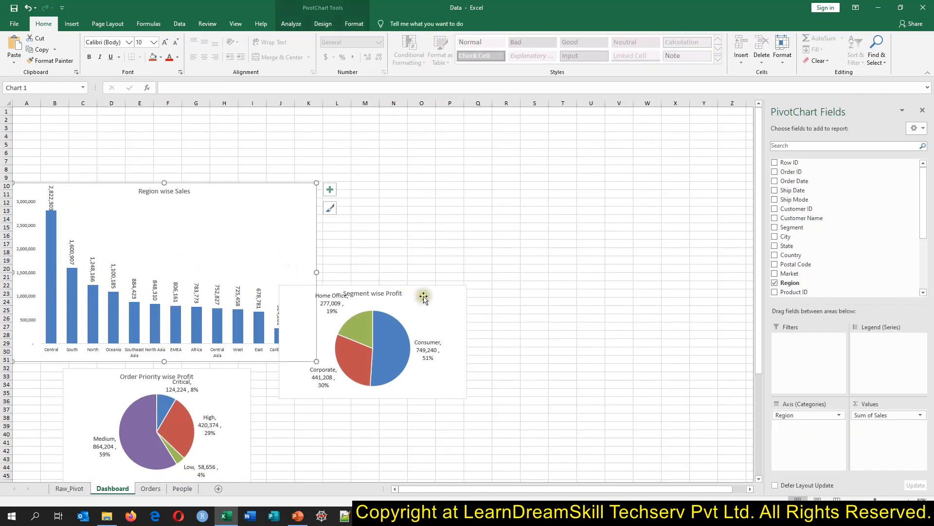
left_click_drag(424, 296, 564, 319)
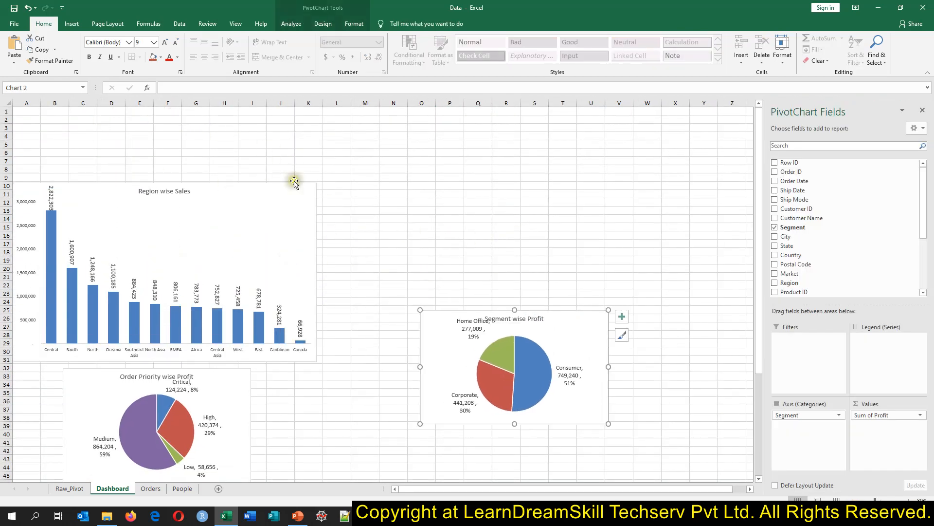
Step: Hide the cell gridlines on the Dashboard sheet
left_click(422, 178)
key("alt")
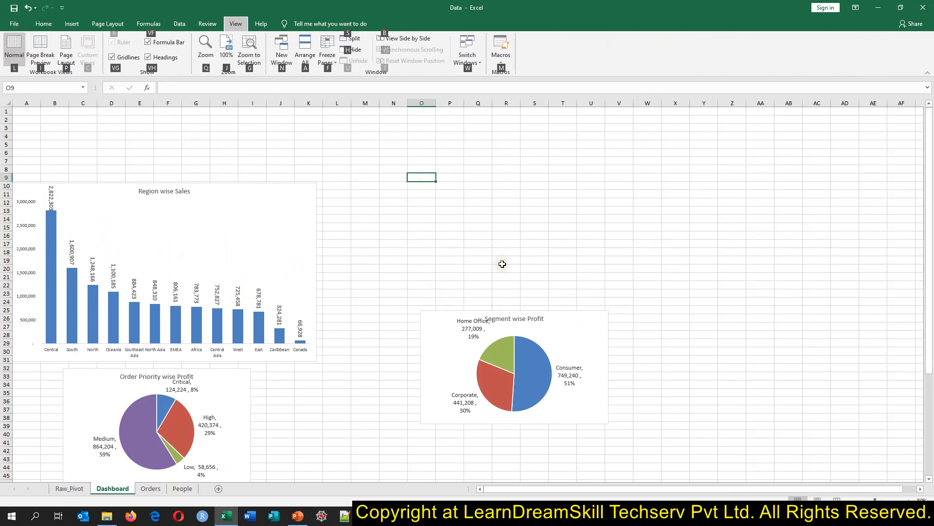
key("w")
key("v")
key("g")
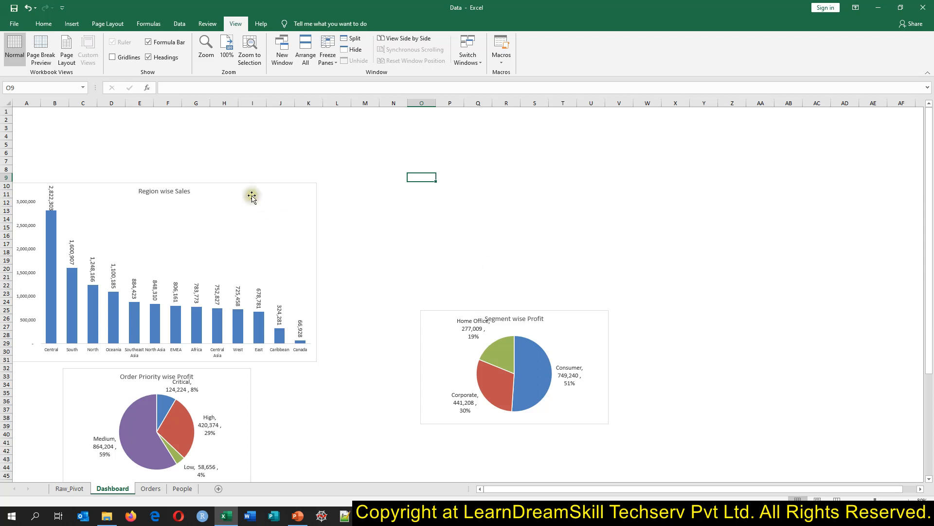
Step: Move the Region wise Sales chart up to row 6, widen it slightly and shorten it to end at row 22
left_click_drag(251, 197, 274, 161)
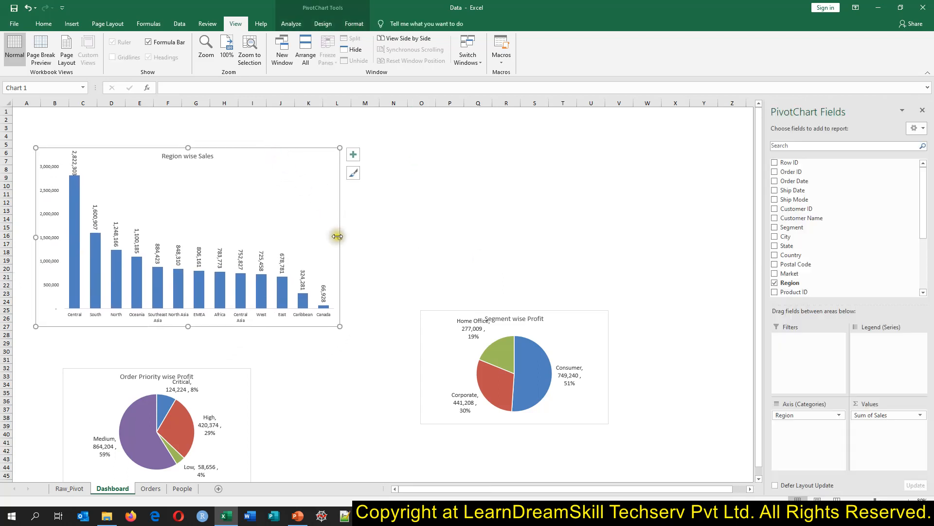
left_click_drag(337, 236, 358, 237)
left_click_drag(197, 326, 197, 284)
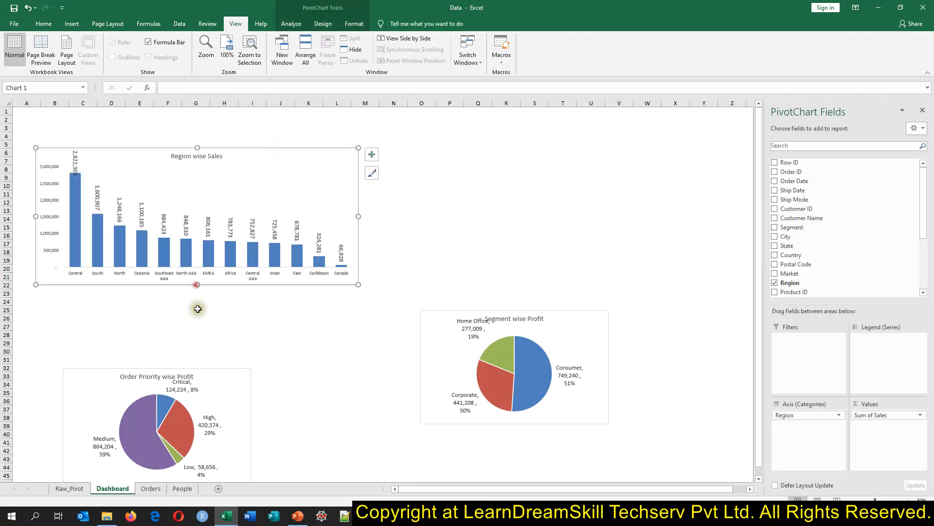
Step: Place the Profit Trend across chart directly beneath the Region wise Sales chart, aligned with its side edges
scroll(323, 379, "down", 5)
left_click_drag(323, 380, 288, 173)
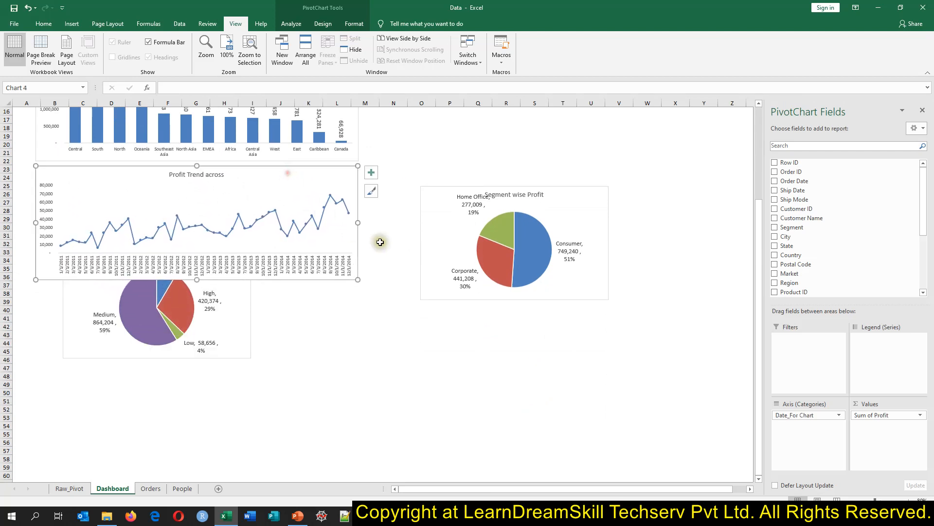
left_click(372, 253)
Step: Place the Order Priority wise Profit chart beside Region wise Sales and the Segment wise Profit chart beside Profit Trend across
left_click_drag(250, 355, 541, 151)
scroll(584, 210, "up", 5)
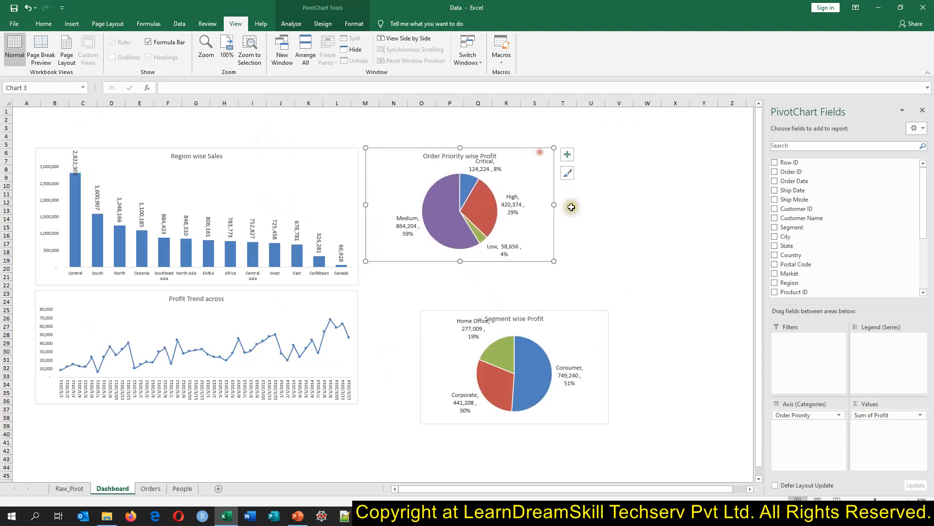
left_click_drag(596, 315, 539, 295)
left_click(452, 433)
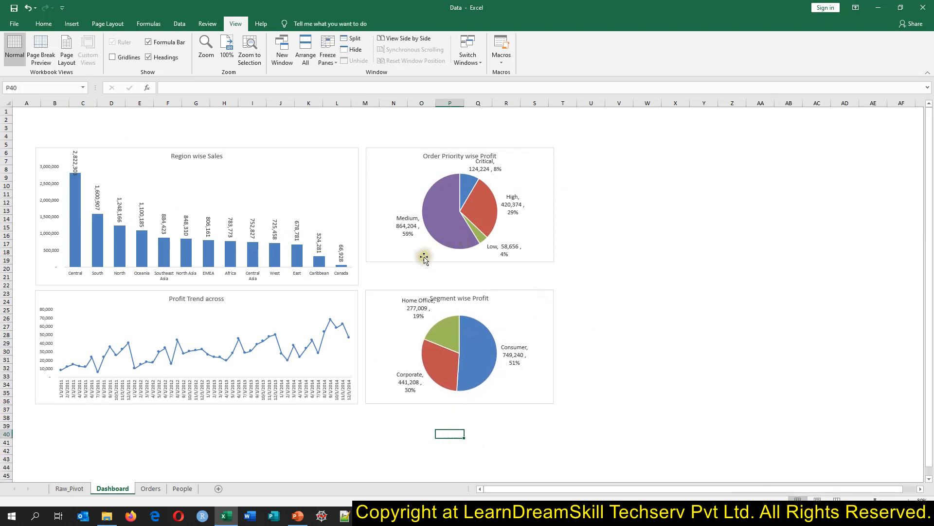
Step: Extend the Order Priority wise Profit chart downward to match the height of the Region wise Sales chart
left_click(444, 258)
left_click_drag(460, 261, 458, 285)
left_click(647, 285)
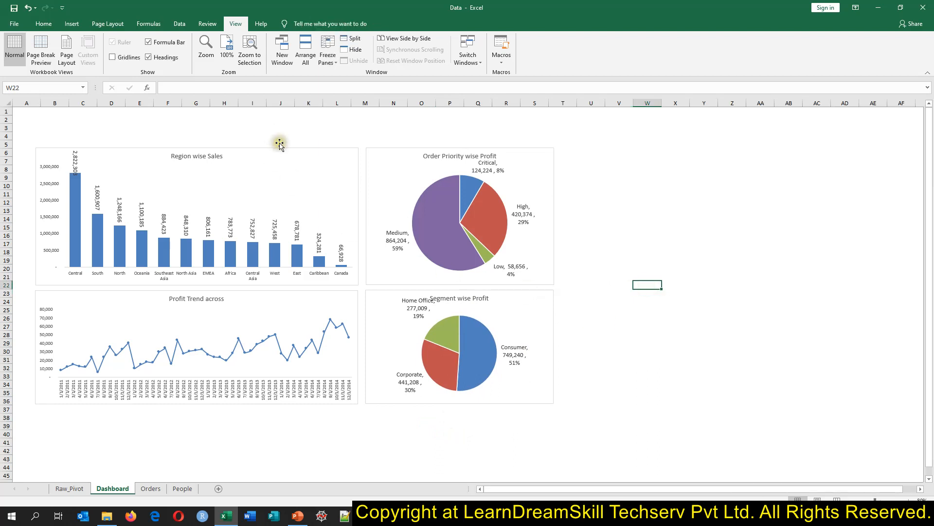
Step: Select the Region wise Sales chart on the Dashboard sheet
left_click(386, 179)
left_click(356, 168)
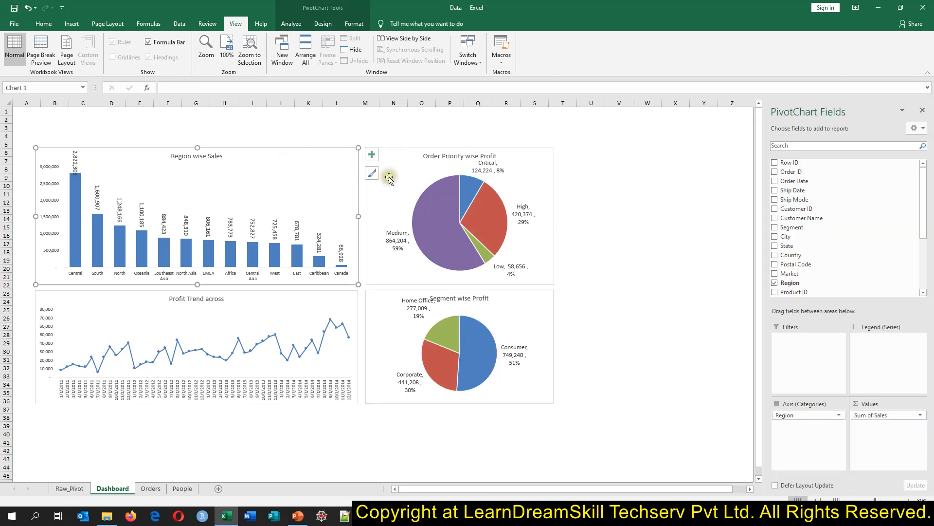
left_click(402, 166)
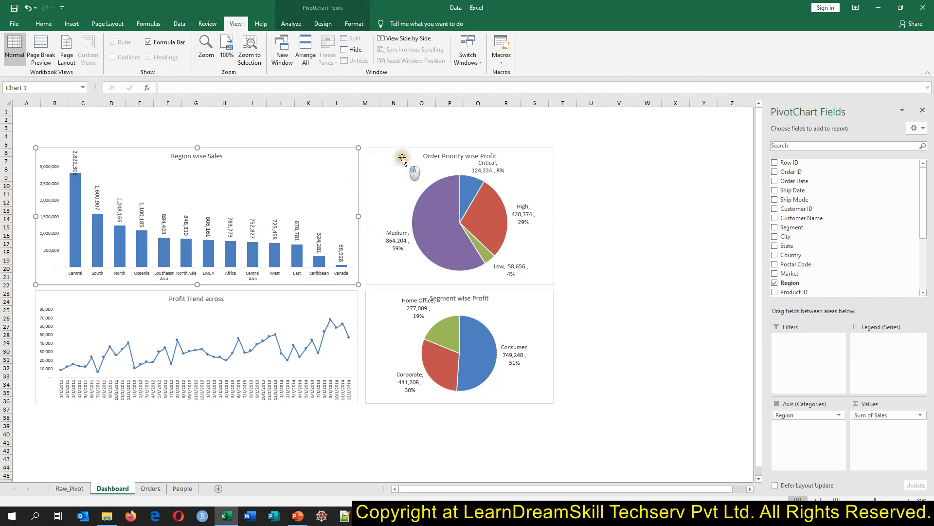
left_click(621, 195)
left_click(334, 158)
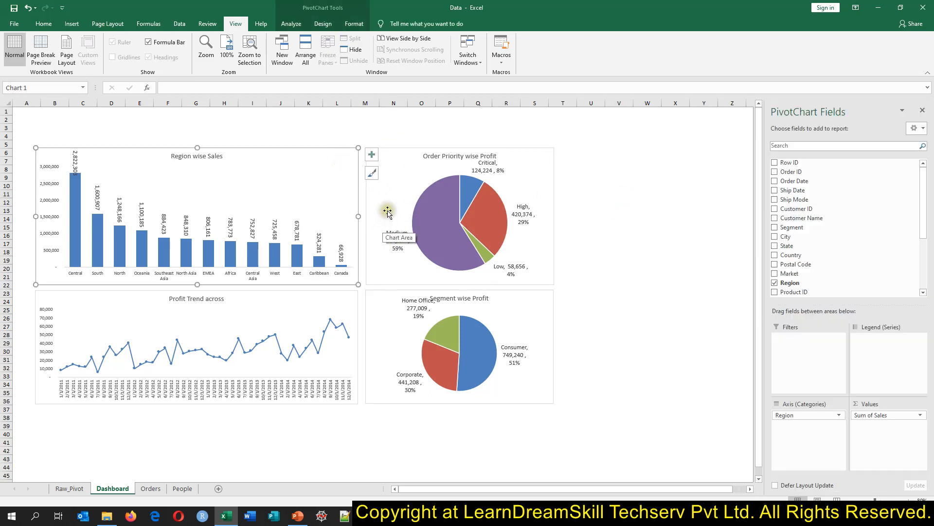
left_click(397, 161, "ctrl")
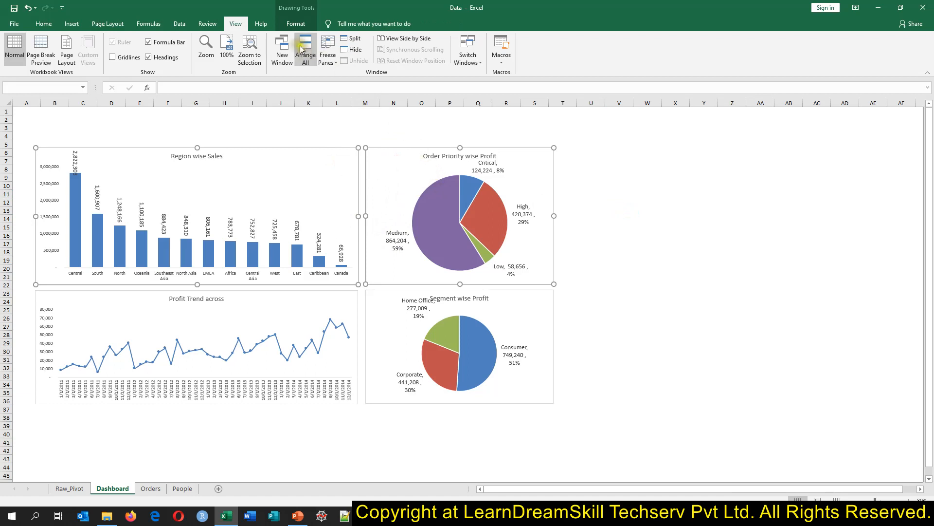
left_click(298, 23)
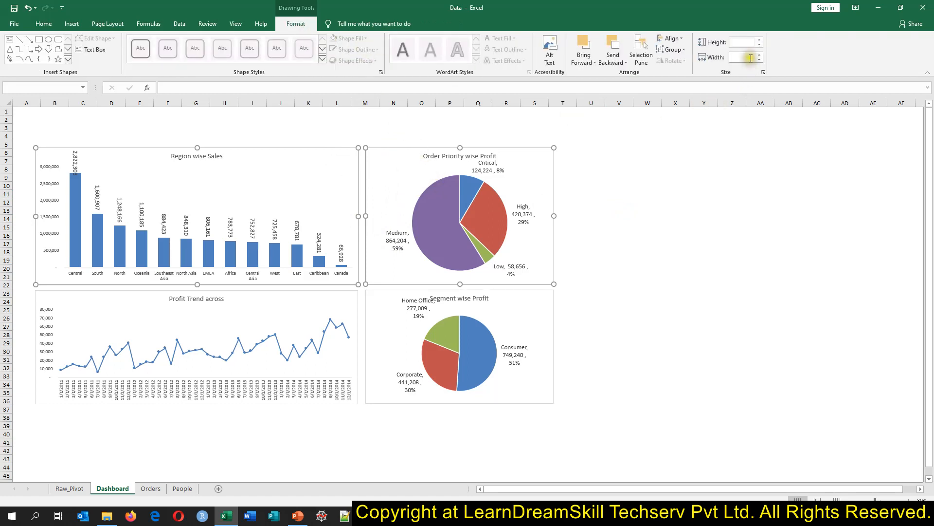
left_click(663, 254)
Step: Set the height of both the Region wise Sales and Order Priority wise Profit charts to 3.6"
left_click(344, 161)
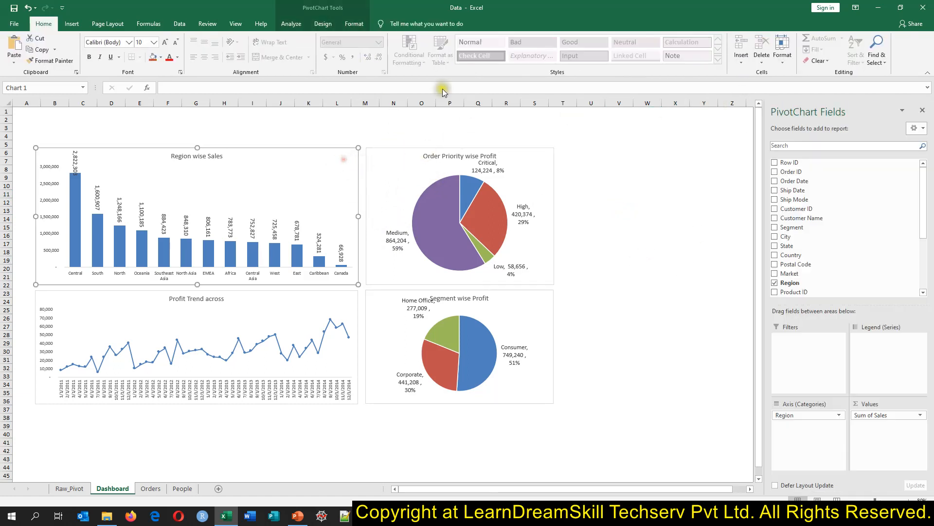
left_click(347, 23)
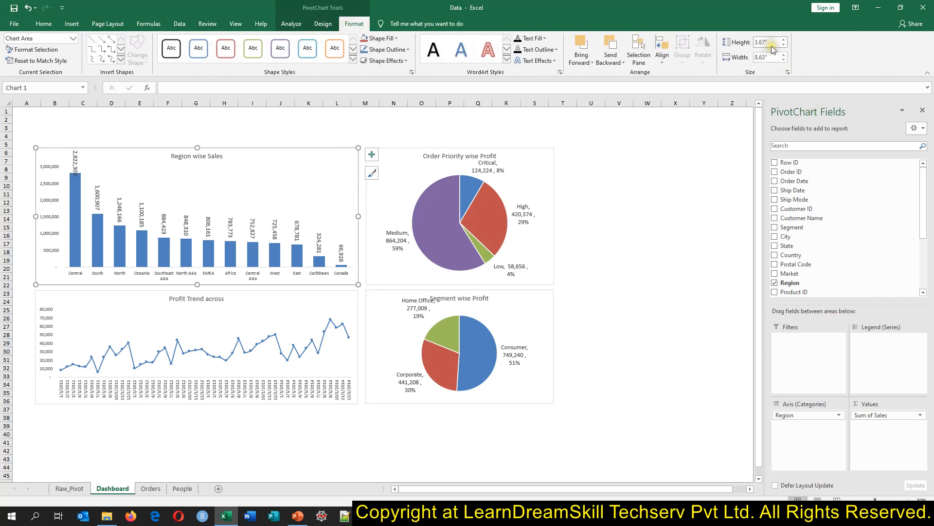
type("3.6")
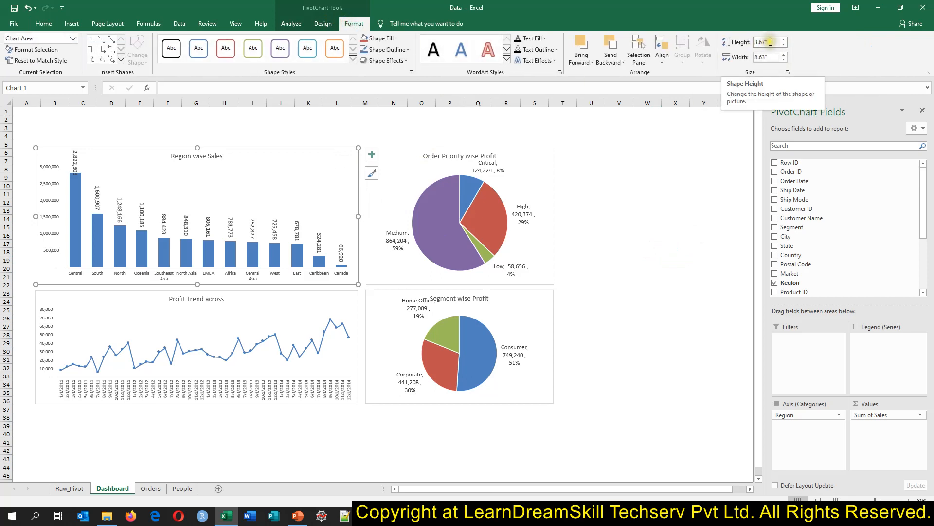
left_click(410, 157, "ctrl")
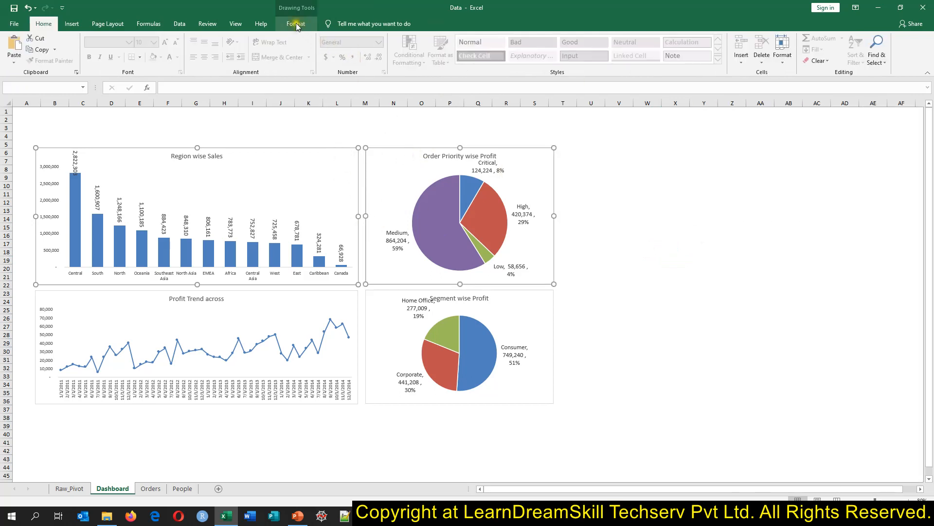
type("3.6")
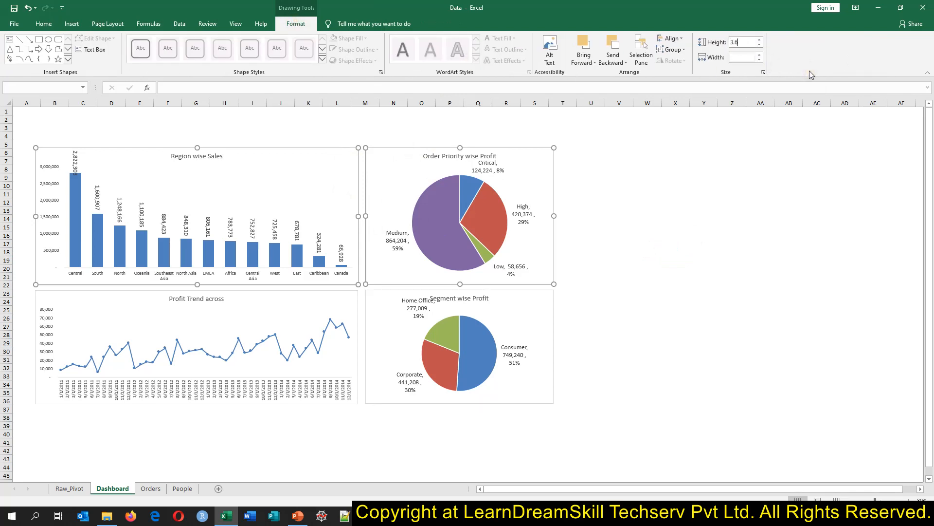
key("Return")
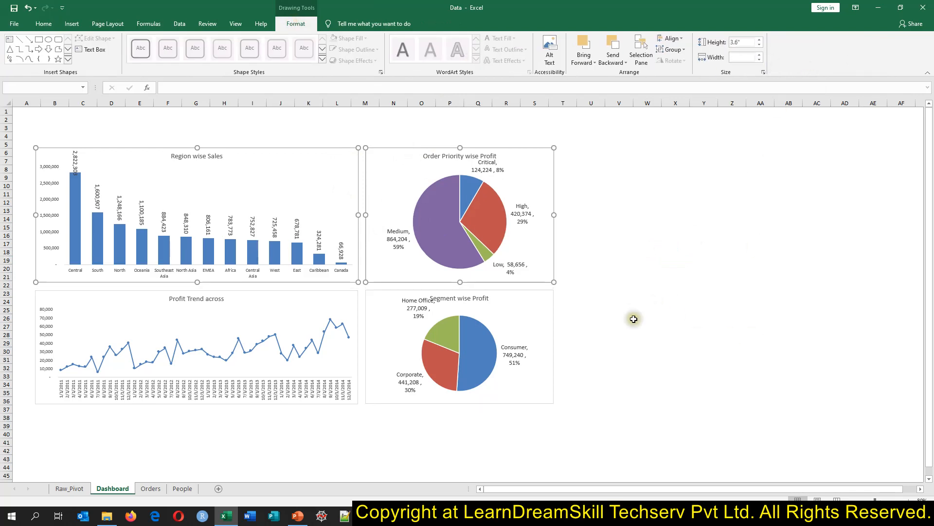
left_click(354, 296)
left_click(372, 299)
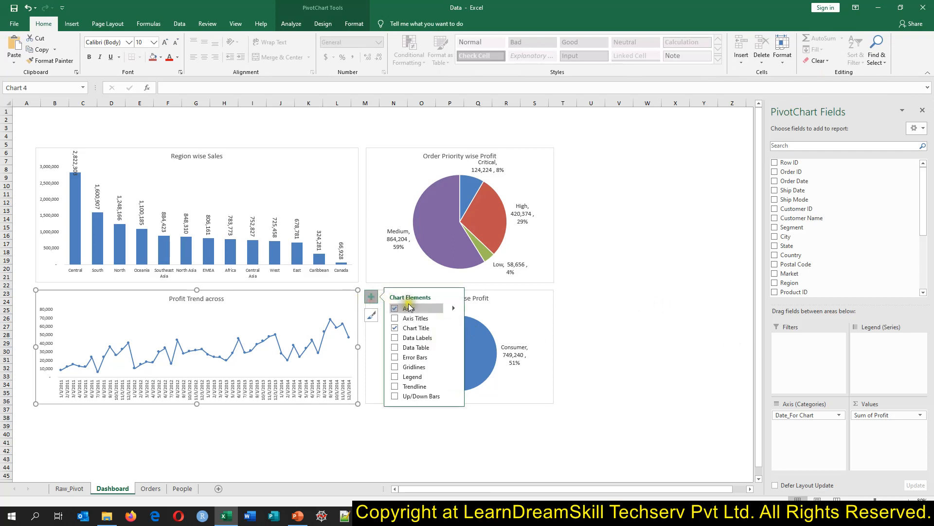
left_click(635, 305)
Step: Set the height of all four dashboard charts together to 3.6"
left_click(547, 309)
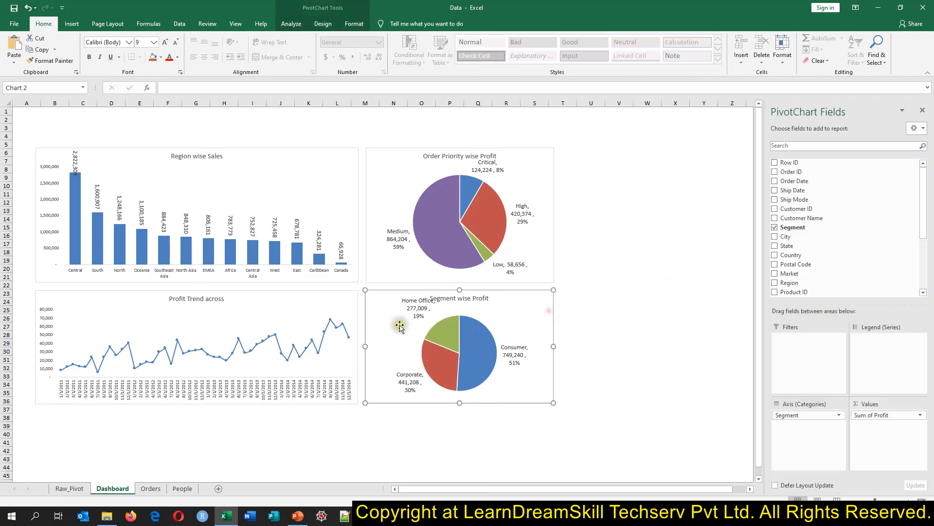
left_click(349, 298, "ctrl")
left_click(344, 164, "ctrl")
left_click(394, 157, "ctrl")
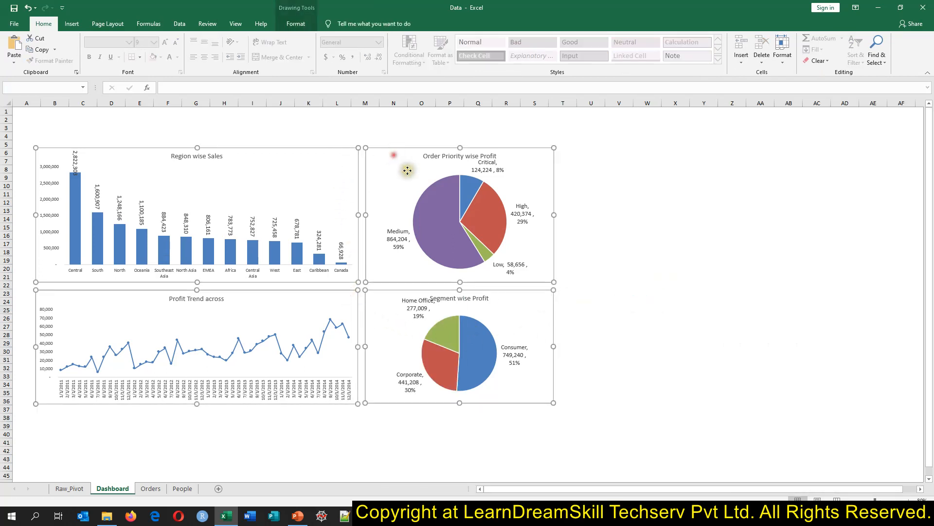
left_click(295, 23)
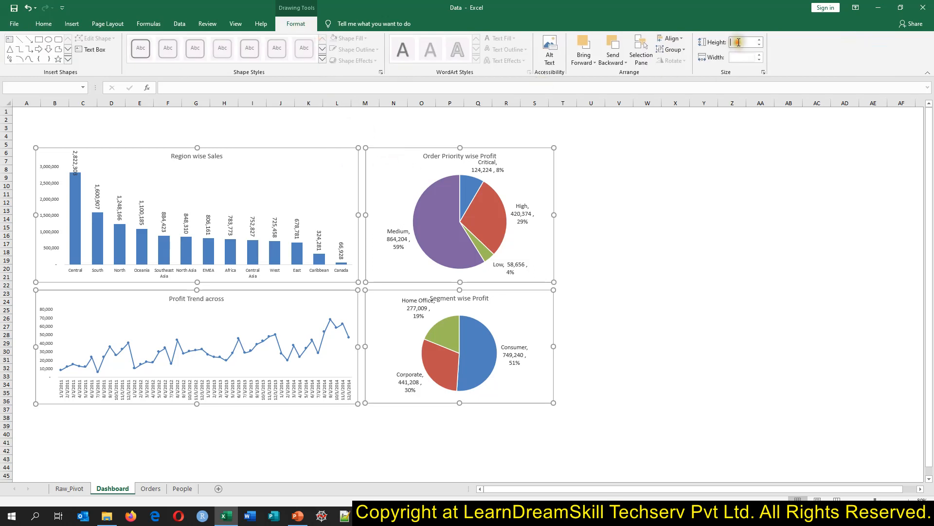
type("3.6")
key("Return")
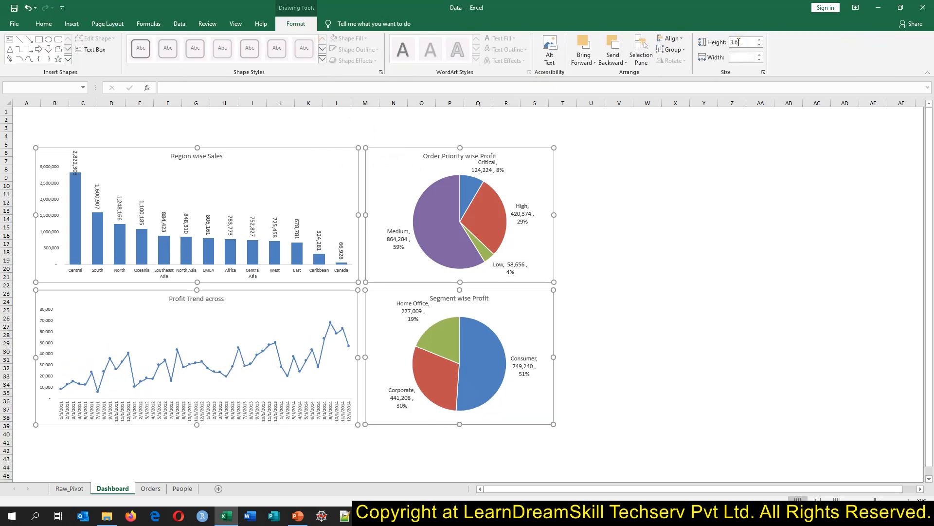
left_click(833, 232)
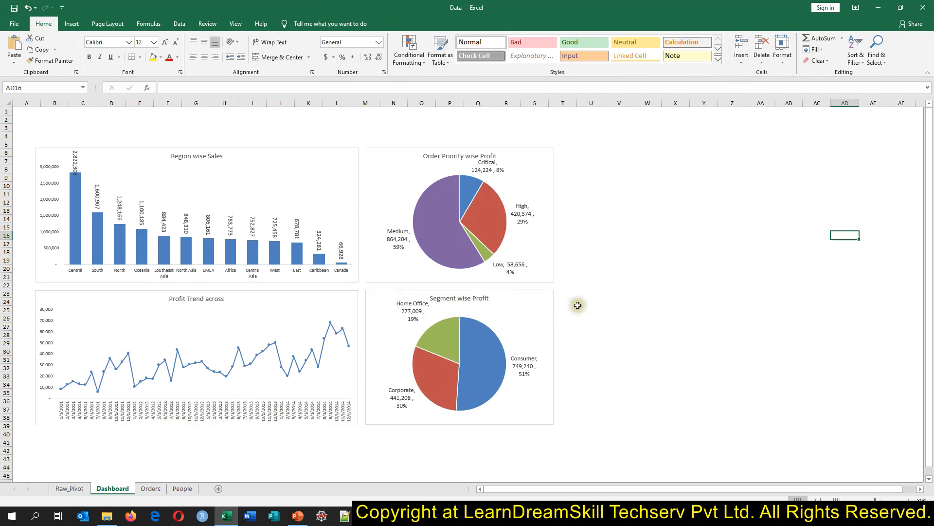
Step: Apply the preset shape style with a blue outline to the Region wise Sales chart
left_click(344, 155)
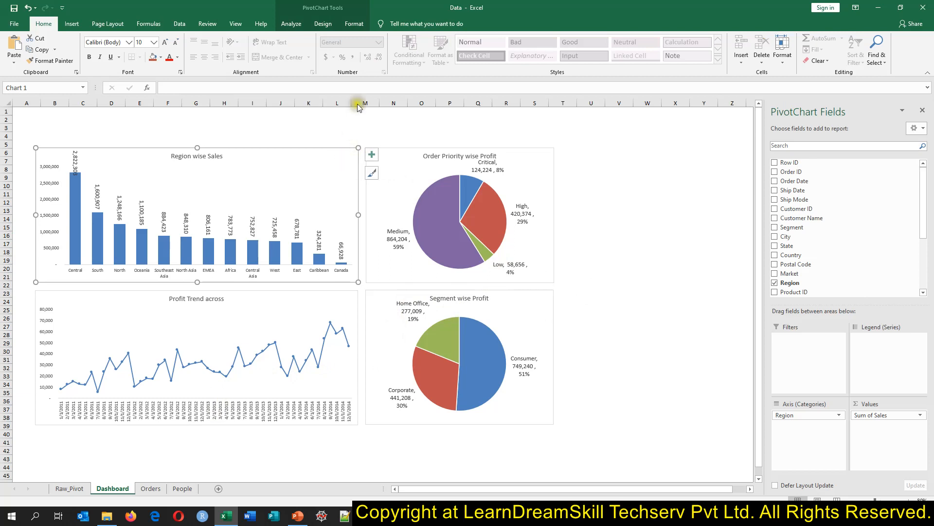
left_click(356, 24)
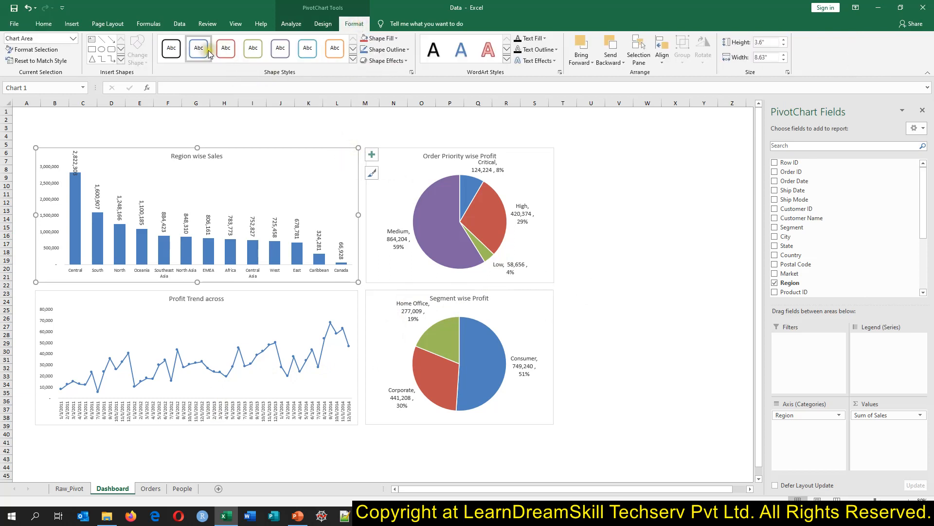
left_click(281, 135)
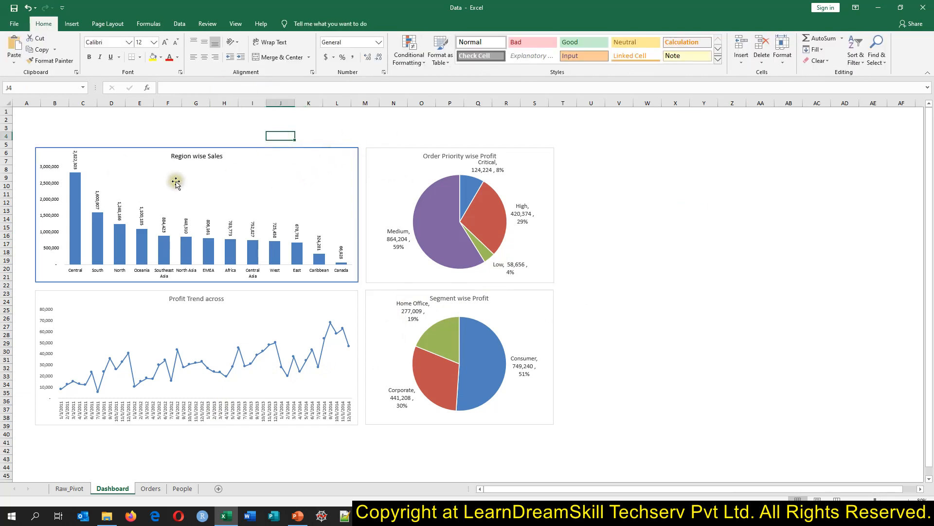
left_click(353, 157)
left_click(373, 136)
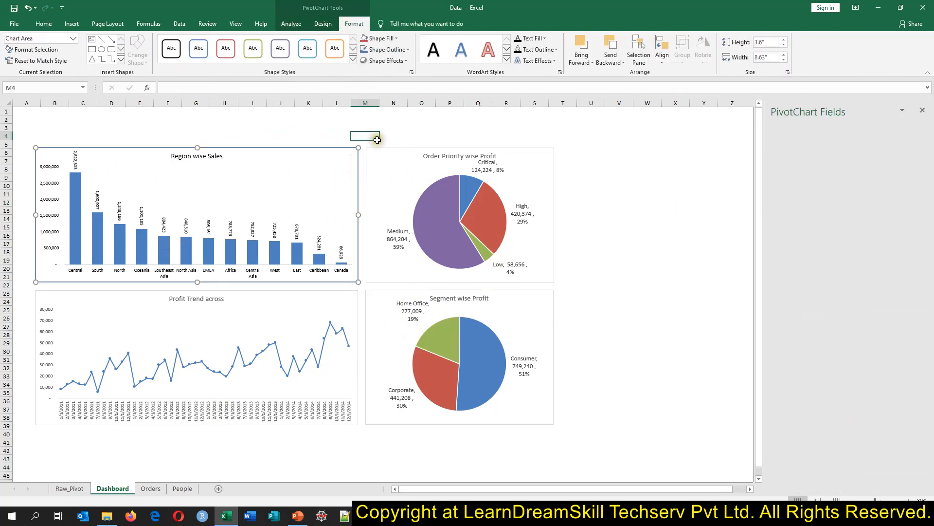
left_click(343, 161)
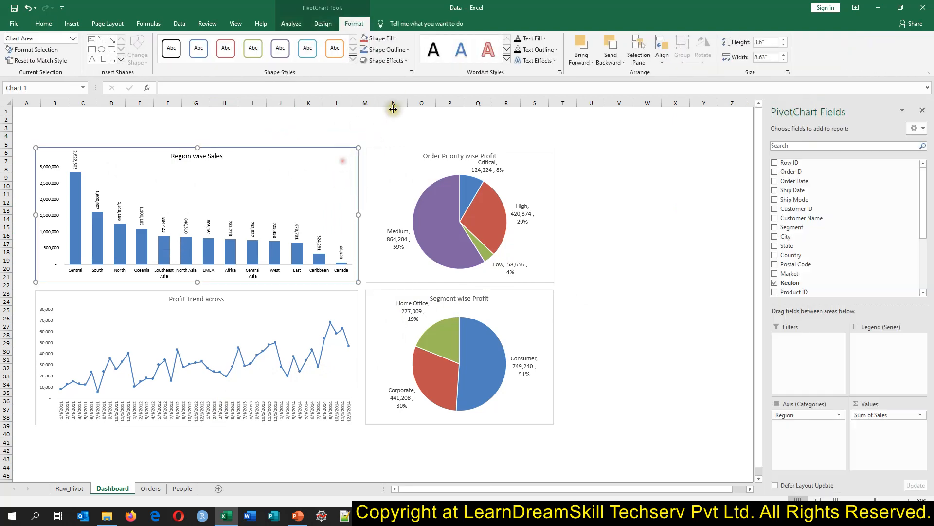
left_click(331, 113)
left_click(336, 158)
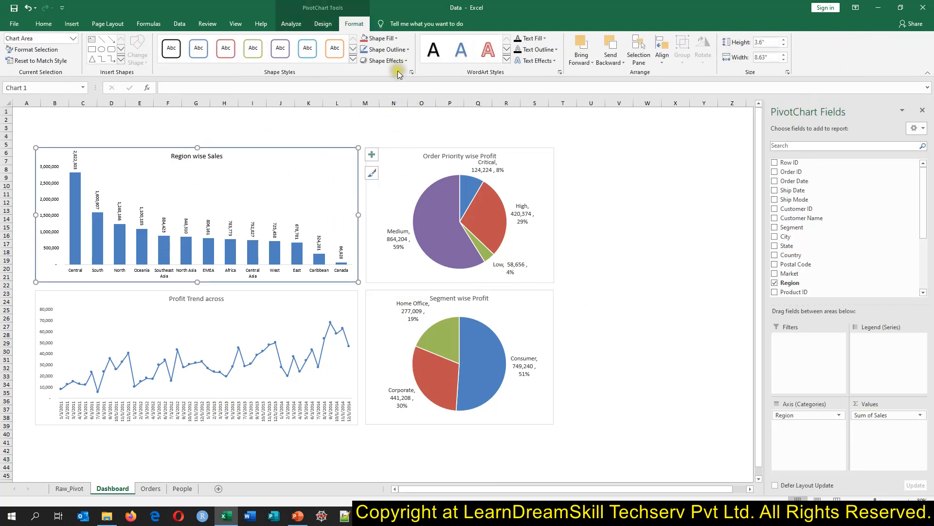
left_click(404, 52)
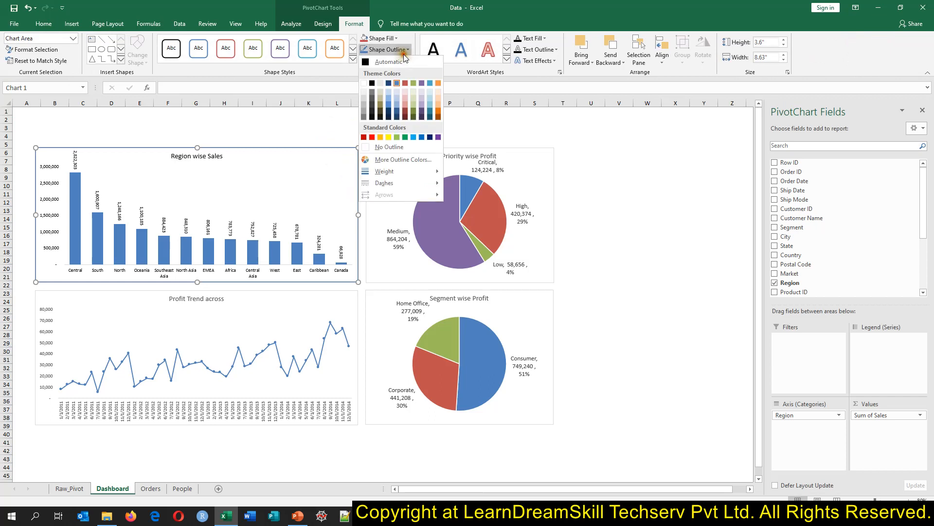
left_click(606, 146)
left_click(648, 169)
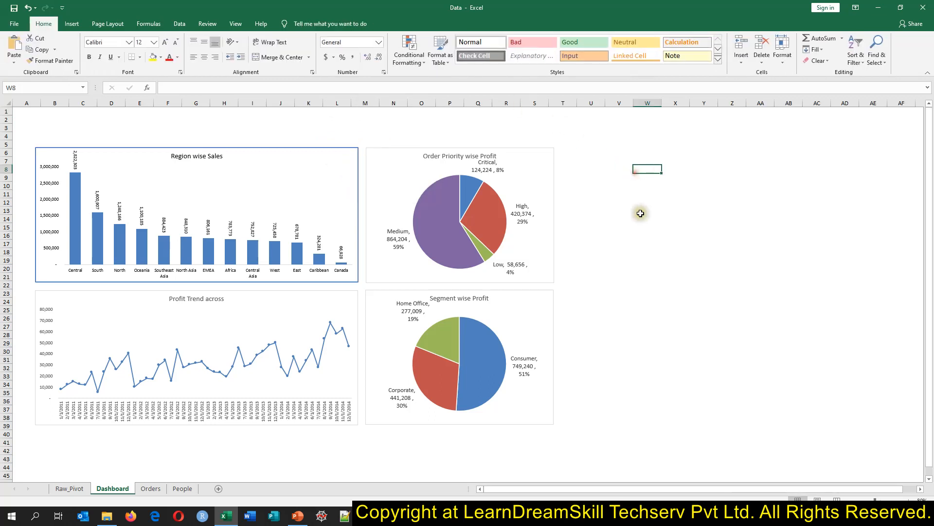
Step: Set the outline weight of the Region wise Sales chart to ½ pt
left_click(341, 162)
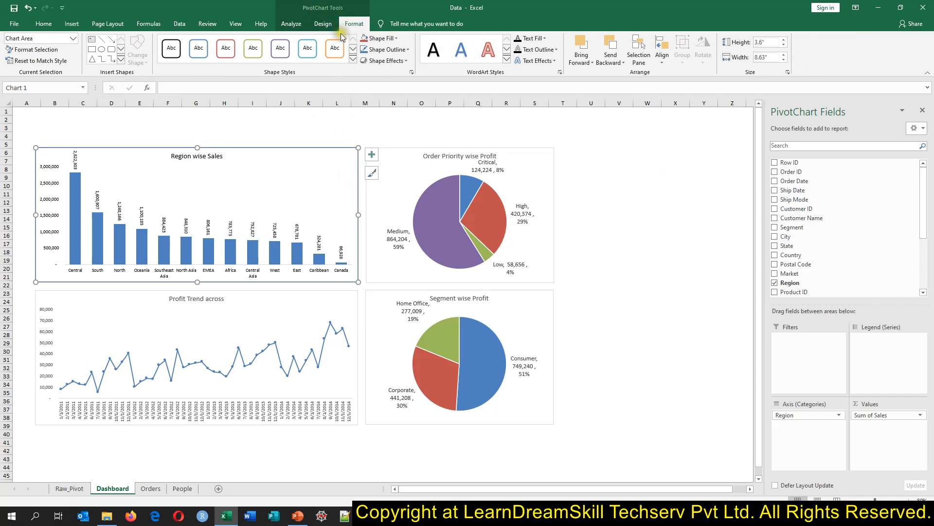
left_click(321, 25)
left_click(346, 24)
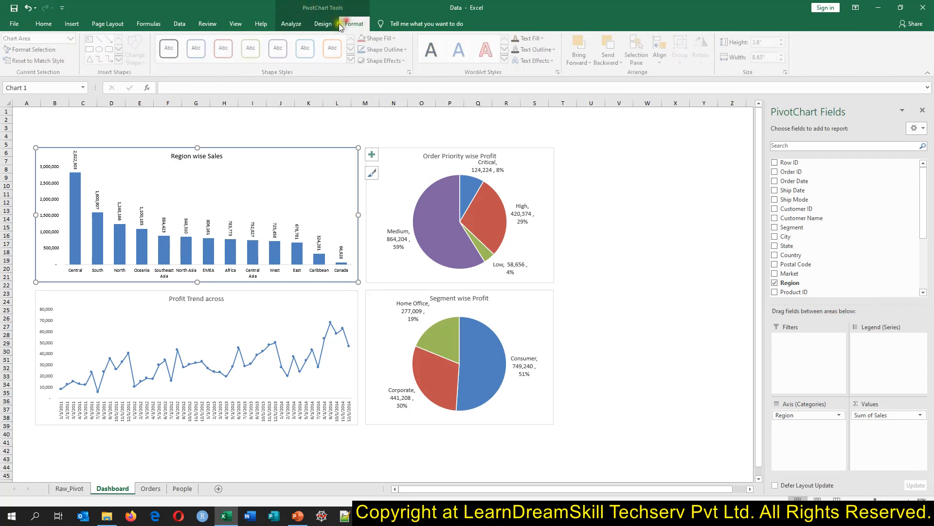
left_click(322, 24)
left_click(298, 25)
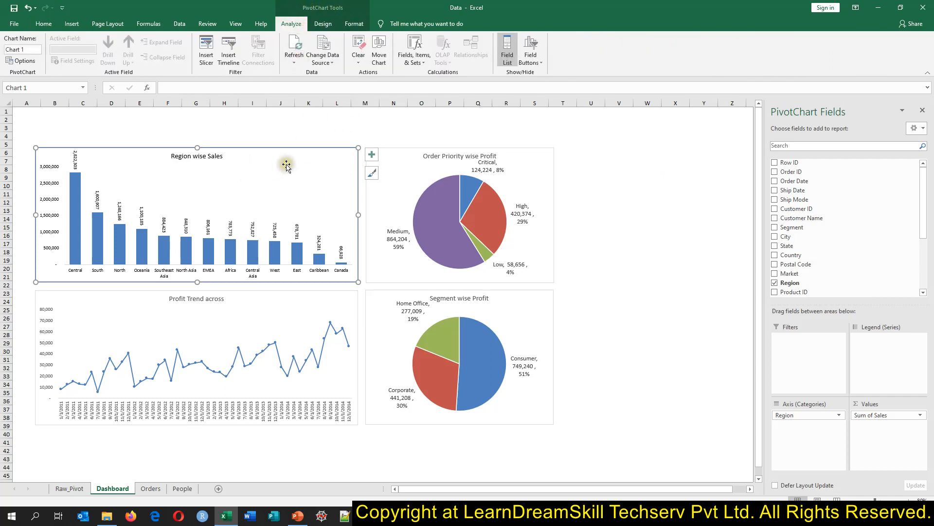
left_click(354, 24)
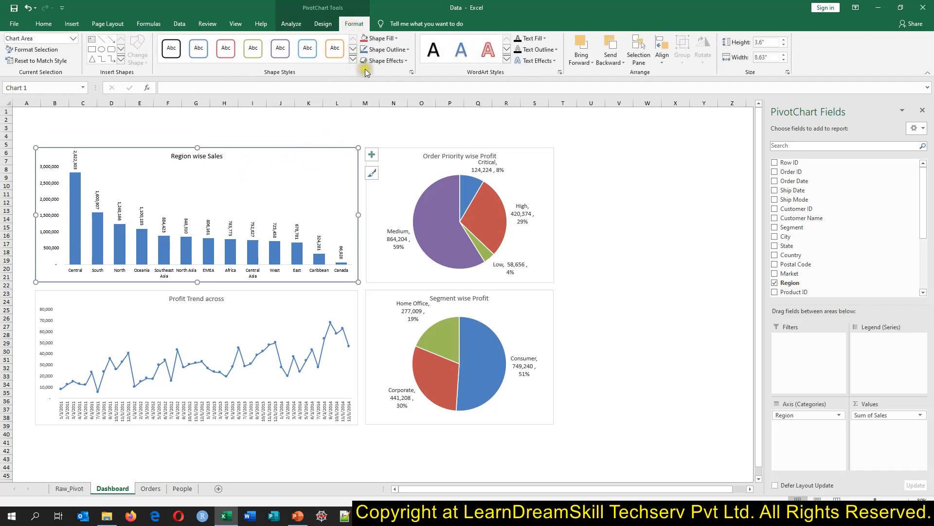
left_click(402, 50)
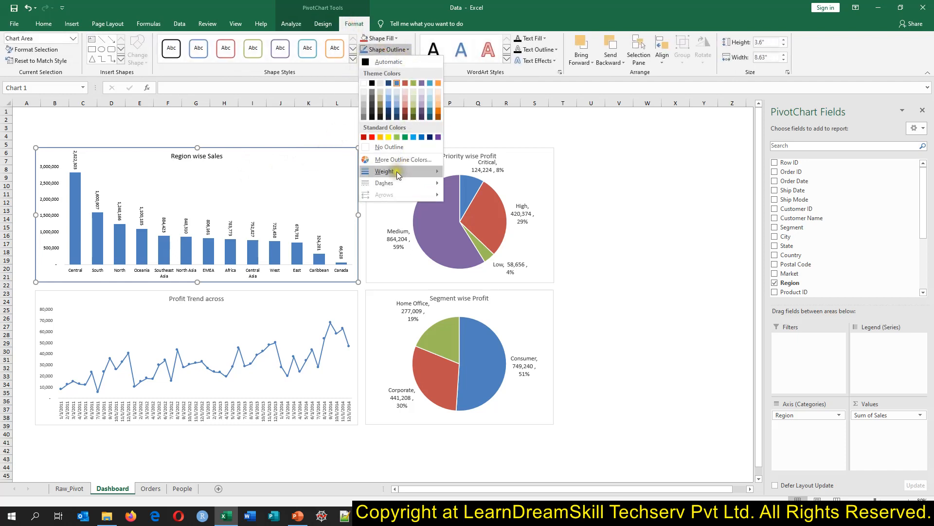
mouse_move(397, 171)
left_click(480, 182)
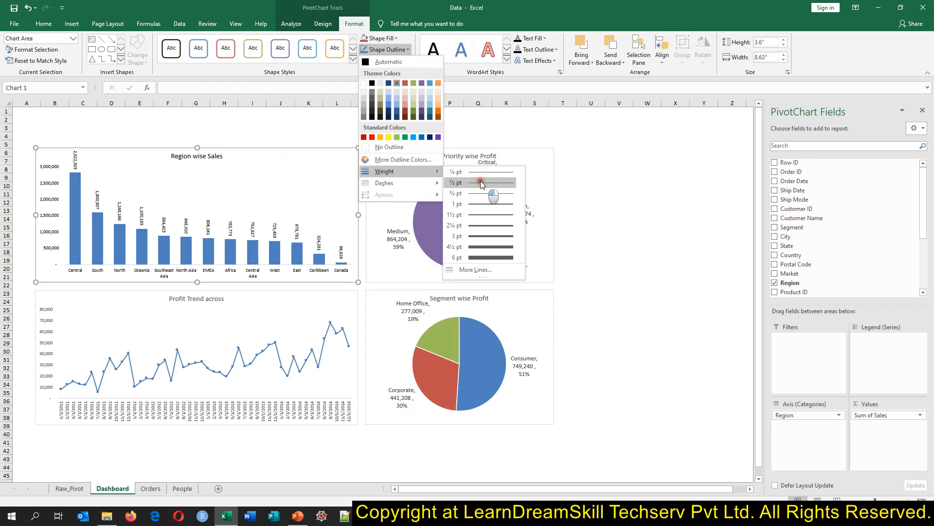
left_click(595, 177)
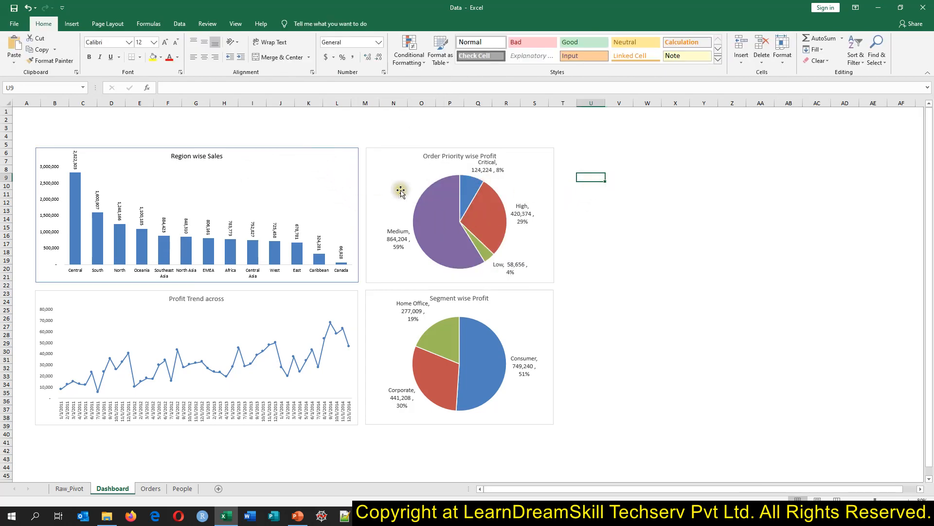
Step: Set the outline weight of the Order Priority wise Profit chart to ¾ pt
left_click(553, 154)
left_click(390, 49)
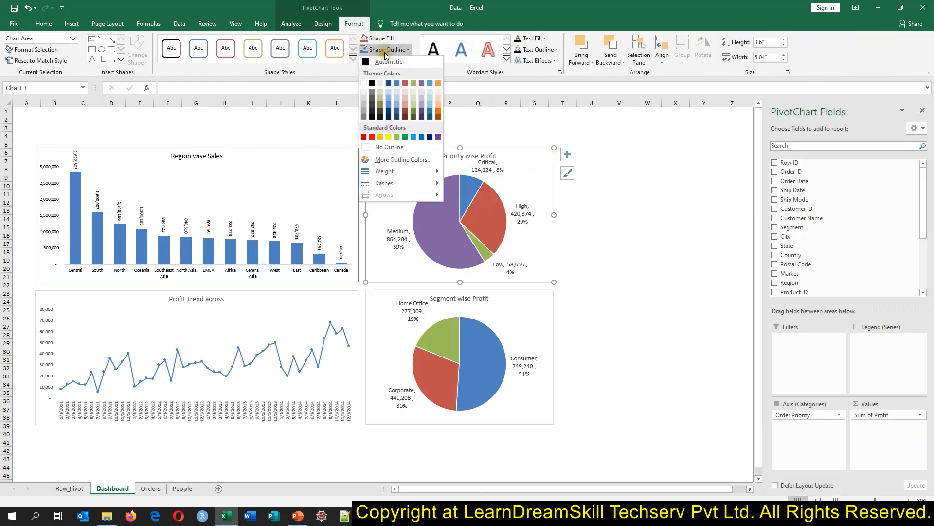
mouse_move(386, 171)
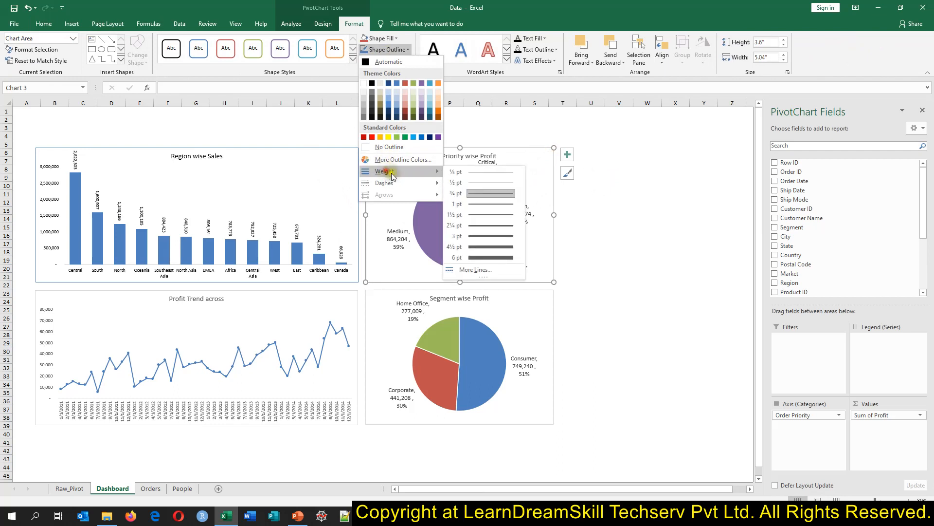
left_click(486, 192)
left_click(548, 299)
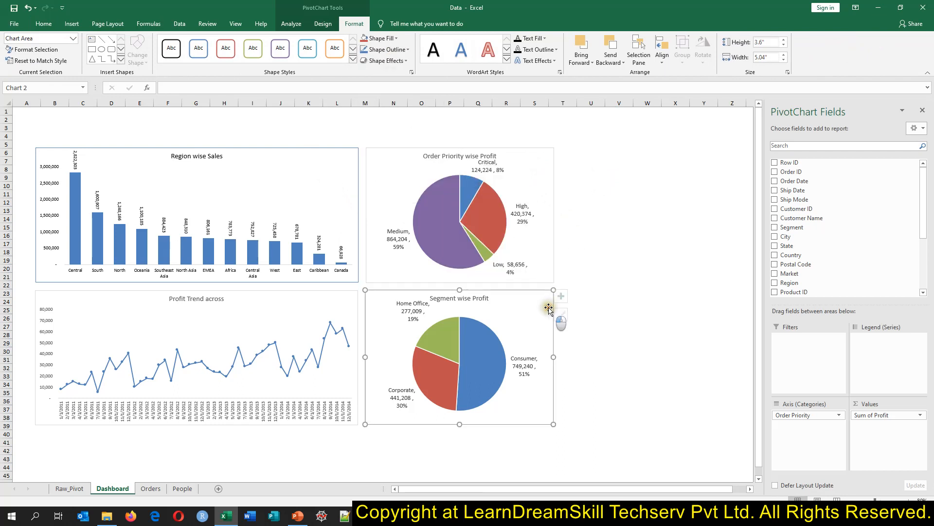
Step: Apply the preset shape style with a blue outline to the Order Priority wise Profit chart
left_click(520, 155)
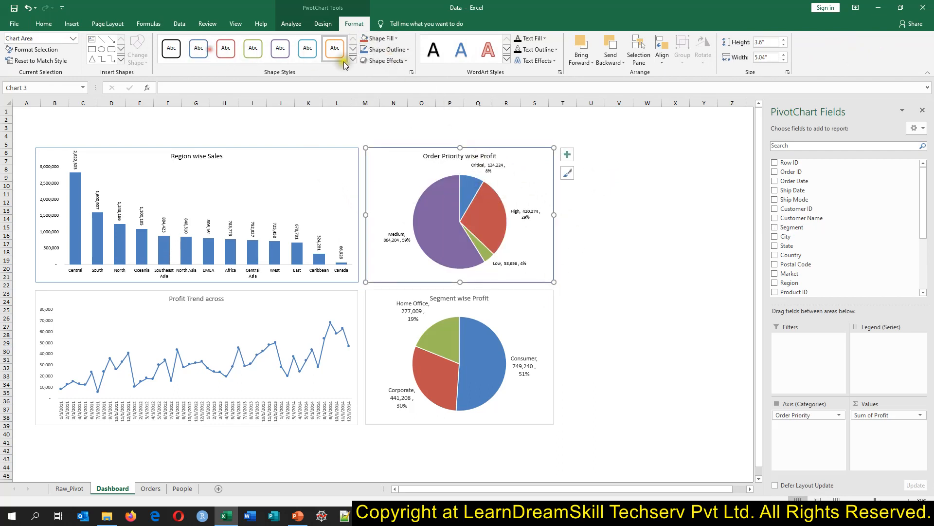
Step: Set the outline weight of the Order Priority wise Profit chart to ¾ pt again
left_click(387, 50)
mouse_move(398, 175)
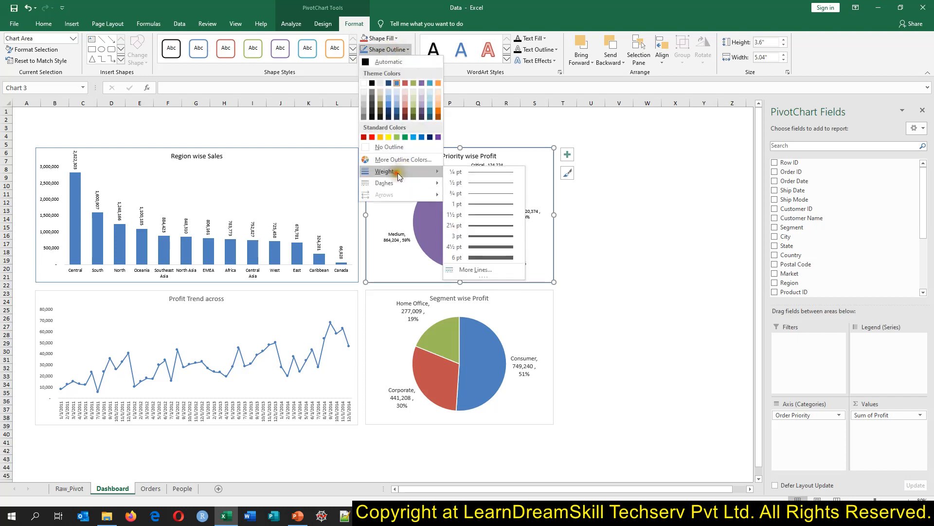
left_click(475, 192)
Step: Apply the preset shape style with a blue outline to the Profit Trend across and Segment wise Profit charts
left_click(353, 298)
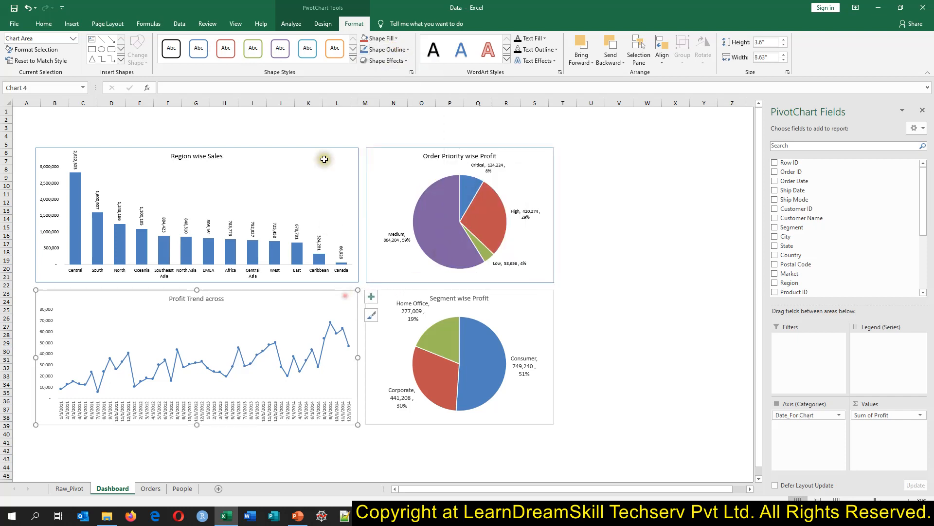
left_click(199, 48)
left_click(482, 313)
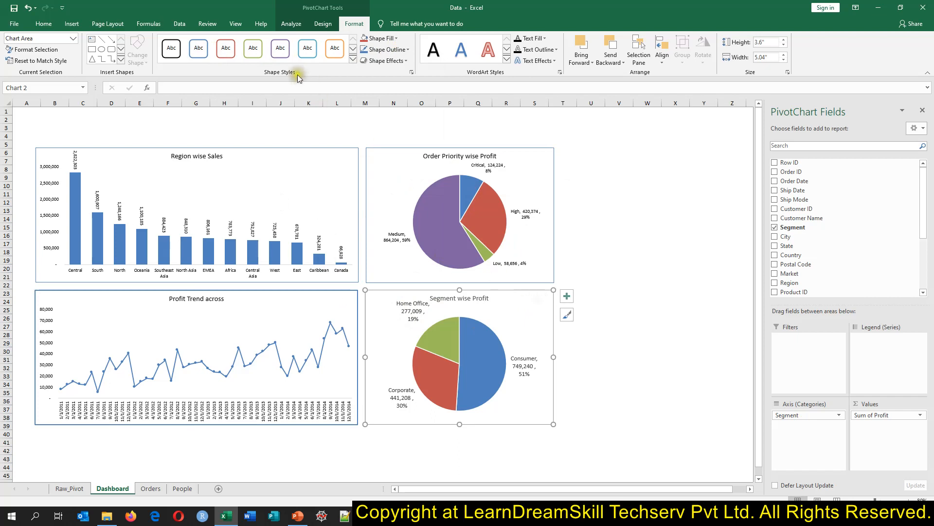
left_click(204, 48)
Step: Apply a thinner outline weight to the Segment wise Profit chart, matching the upper charts
left_click(384, 49)
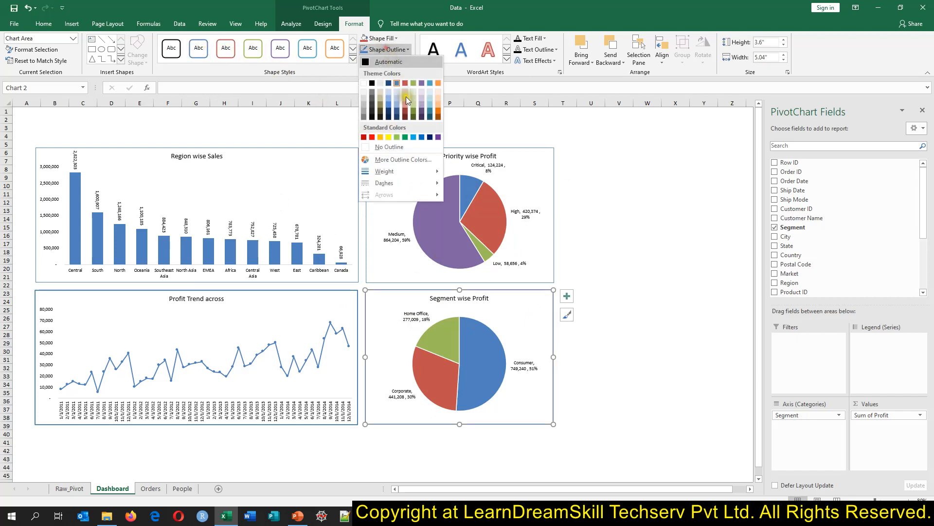
mouse_move(387, 171)
left_click(482, 191)
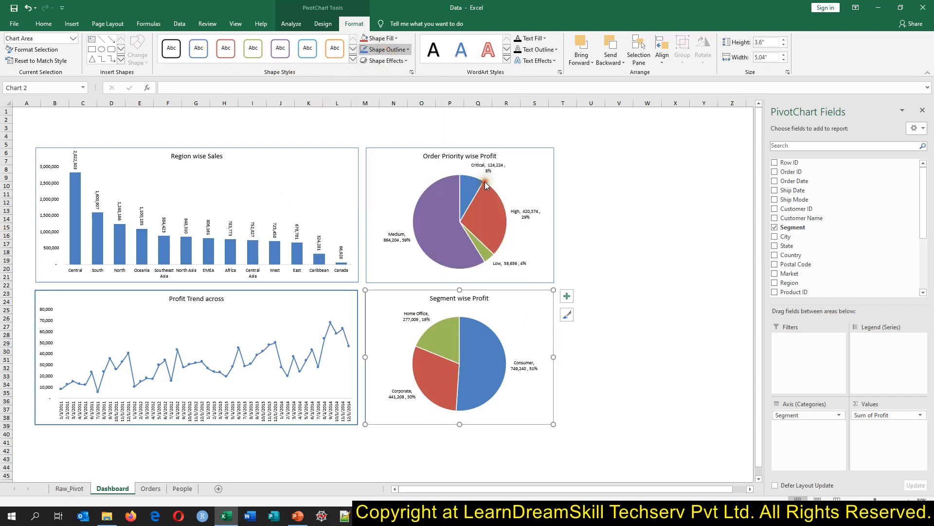
left_click(647, 285)
Step: Set the outline weight of the Profit Trend across chart to ½ pt
scroll(647, 303, "up", 2)
left_click(700, 298)
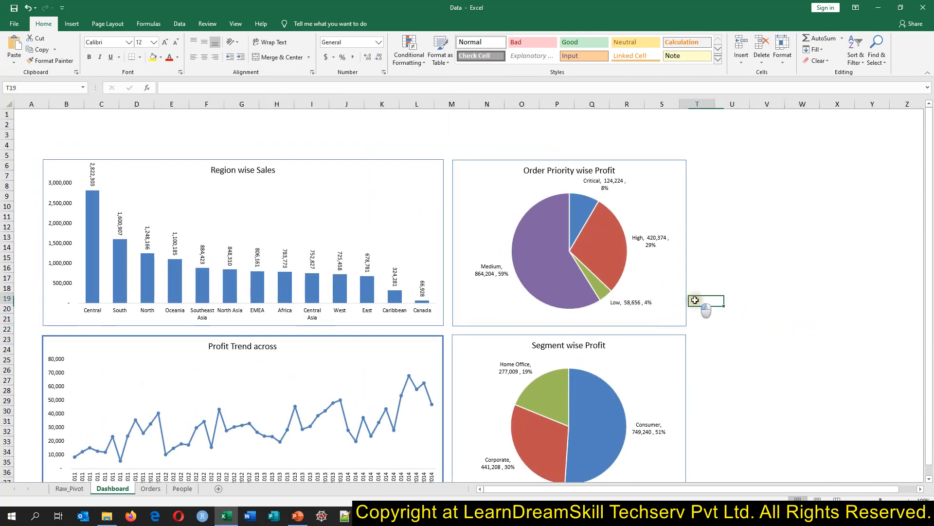
left_click(438, 338)
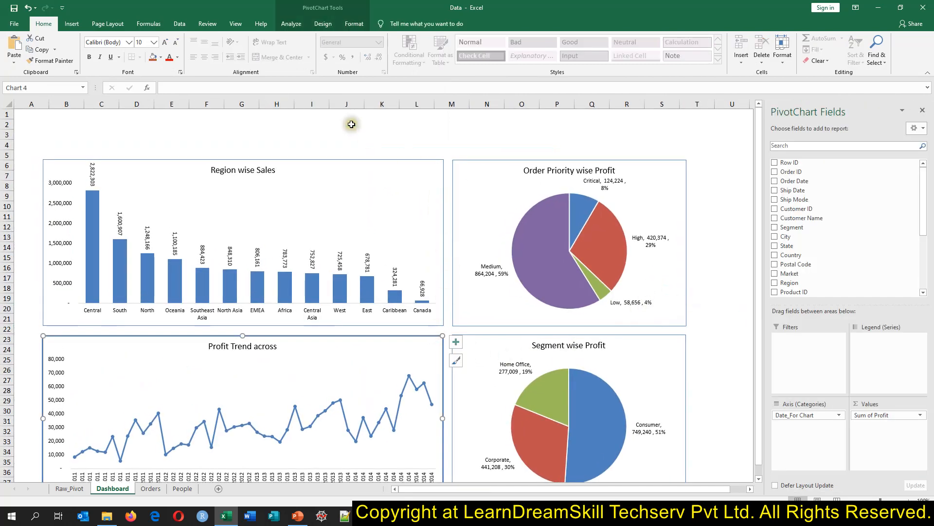
left_click(354, 23)
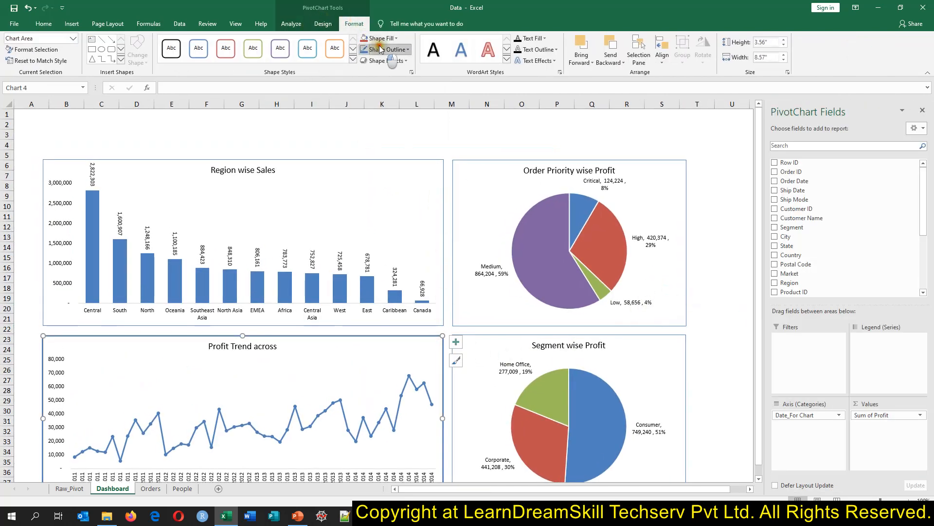
left_click(387, 49)
mouse_move(387, 174)
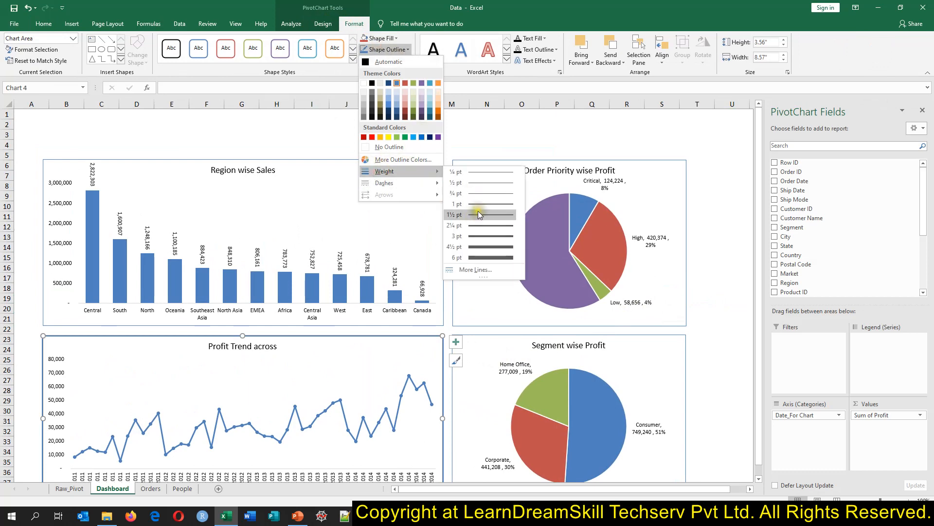
left_click(481, 184)
left_click(720, 277)
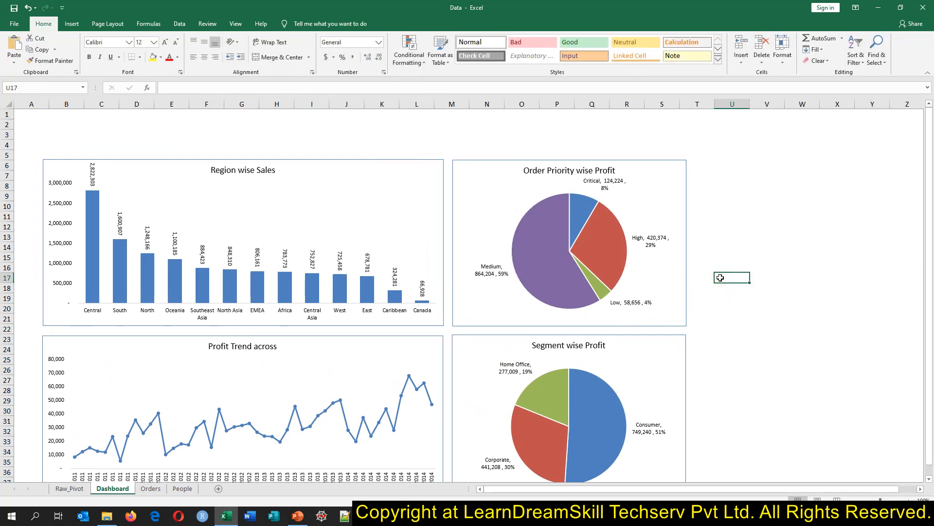
scroll(720, 277, "down", 2)
scroll(721, 277, "up", 2)
scroll(688, 265, "down", 3)
scroll(688, 265, "up", 3)
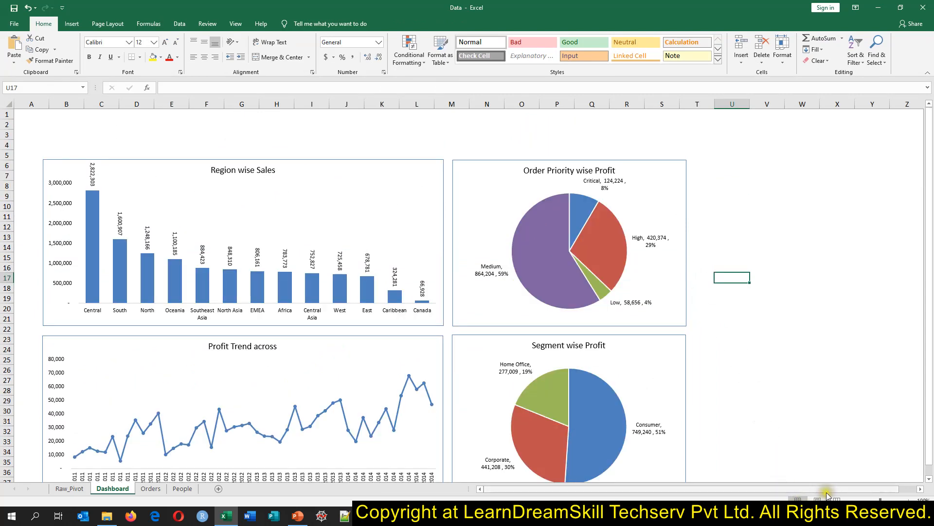
Step: Draw a rectangle banner about 4.97" wide and 0.38" high directly above the Order Priority wise Profit chart
left_click(72, 23)
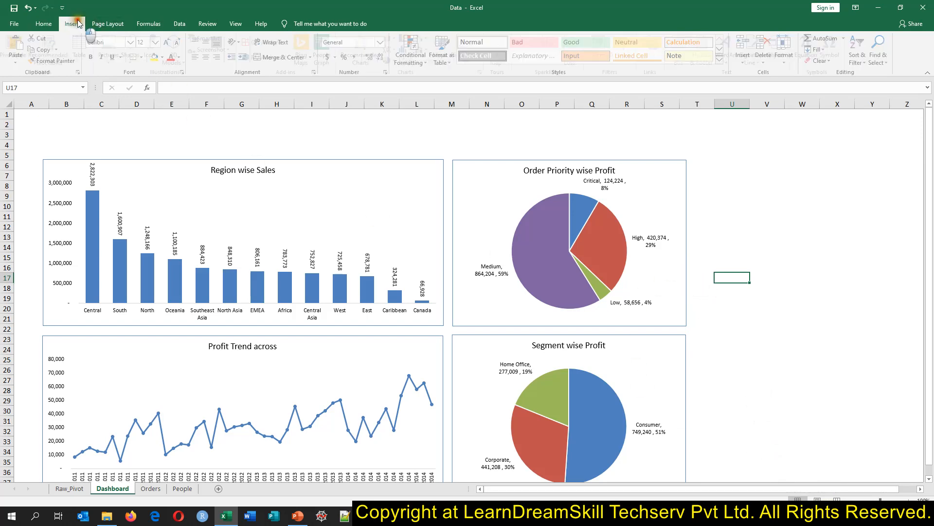
left_click(136, 53)
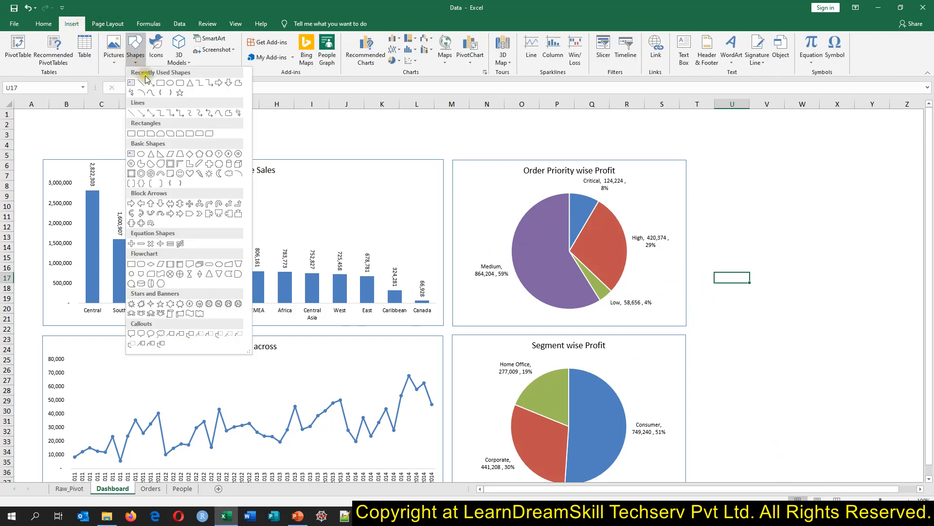
left_click(164, 84)
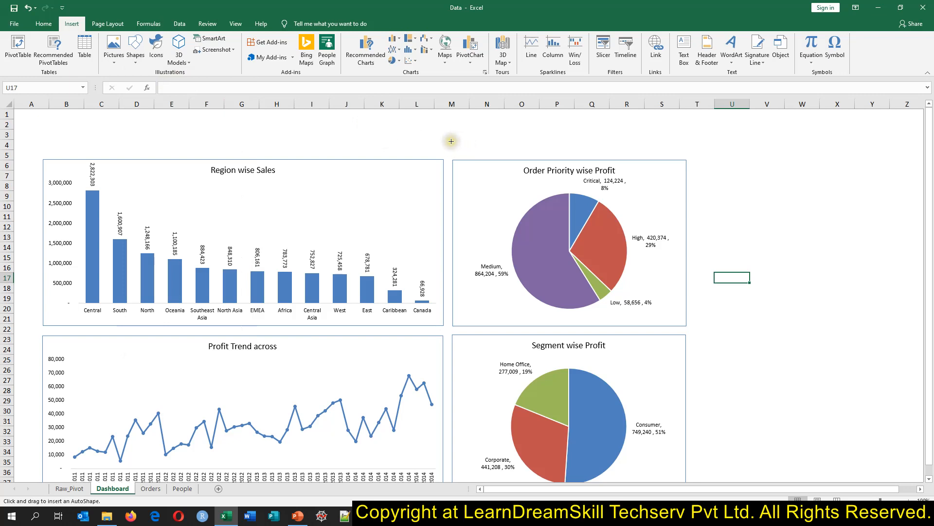
left_click_drag(451, 142, 683, 159)
left_click(712, 165)
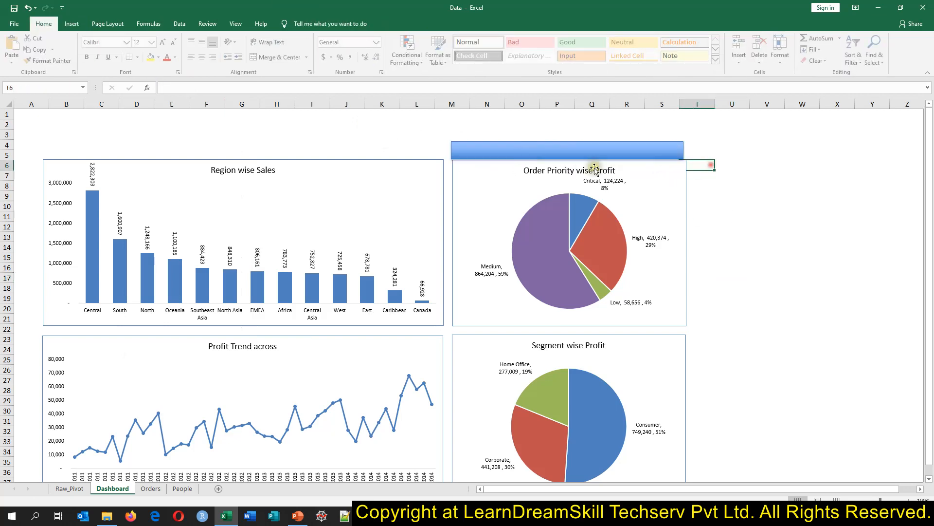
Step: Set the rectangle banner's width to 5" to match the Order Priority wise Profit chart
left_click(676, 178)
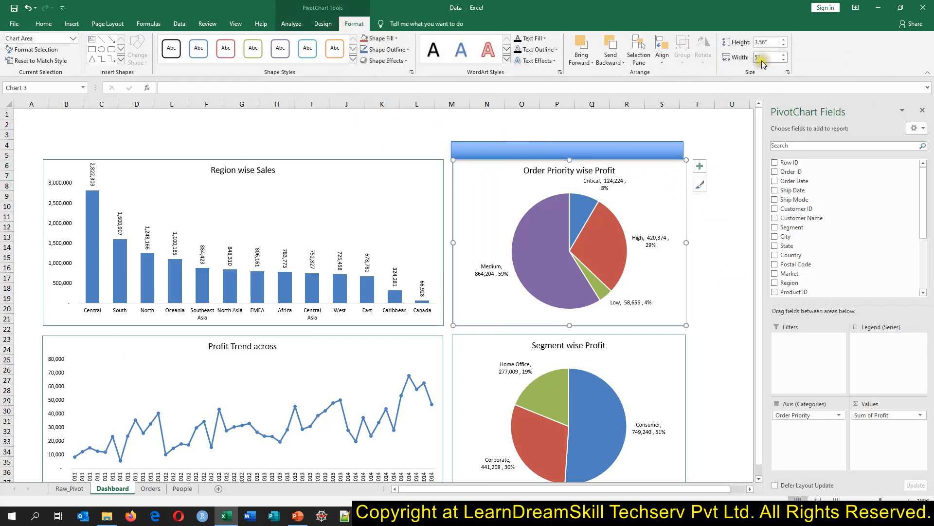
left_click(647, 150)
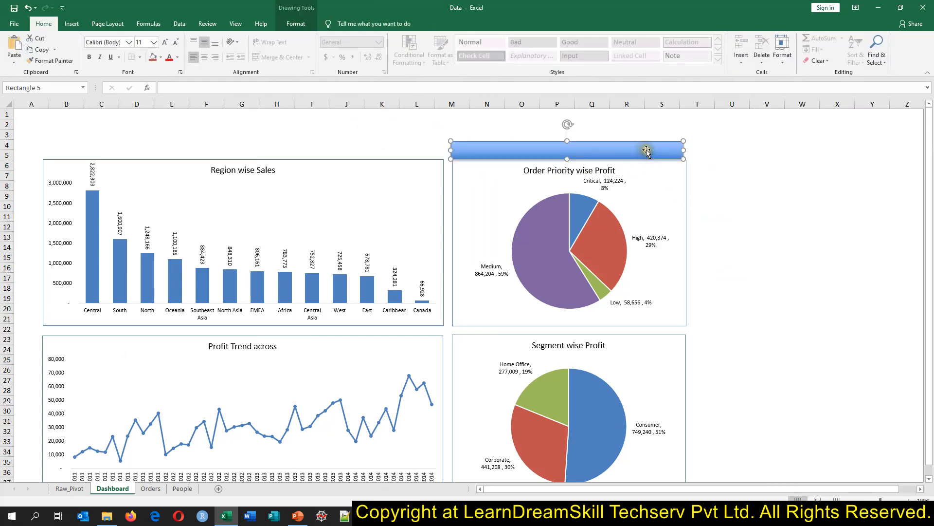
left_click(296, 24)
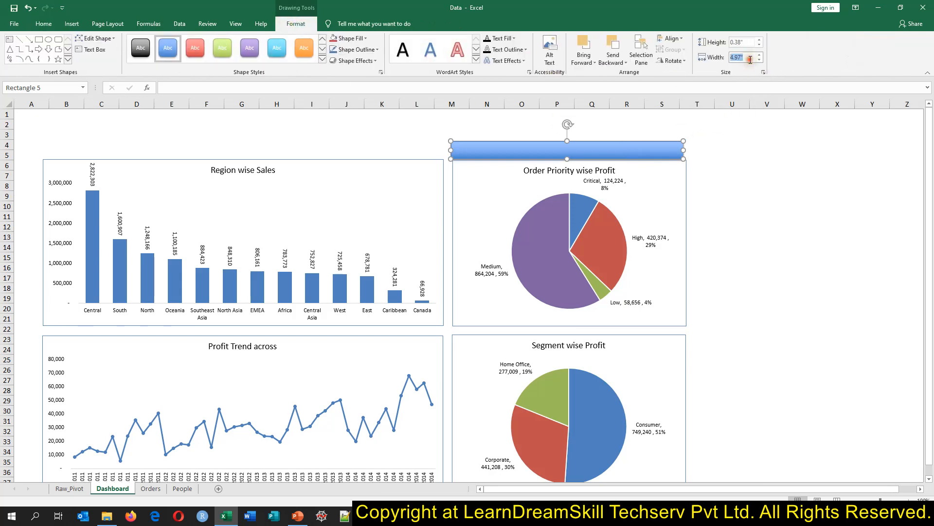
left_click(740, 196)
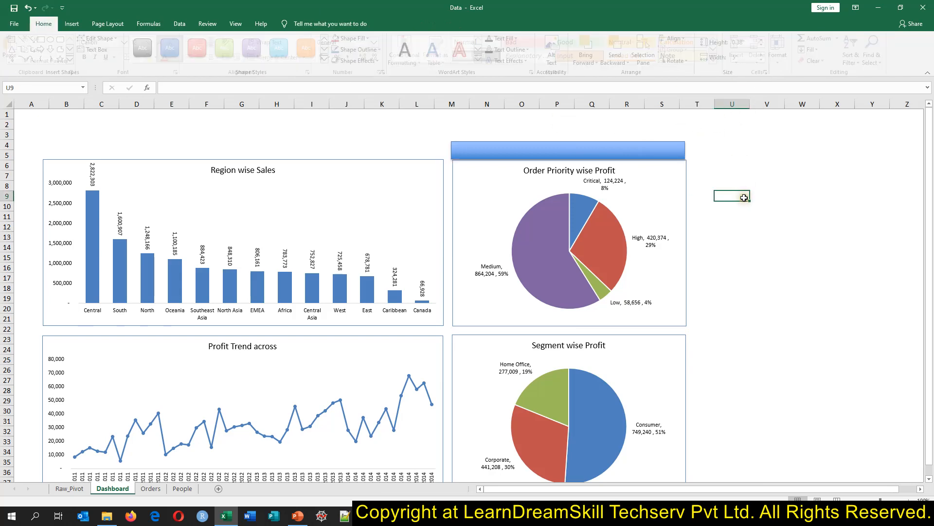
Step: Duplicate the rectangle banner and place the copy above the Region wise Sales chart
key("ctrl+v")
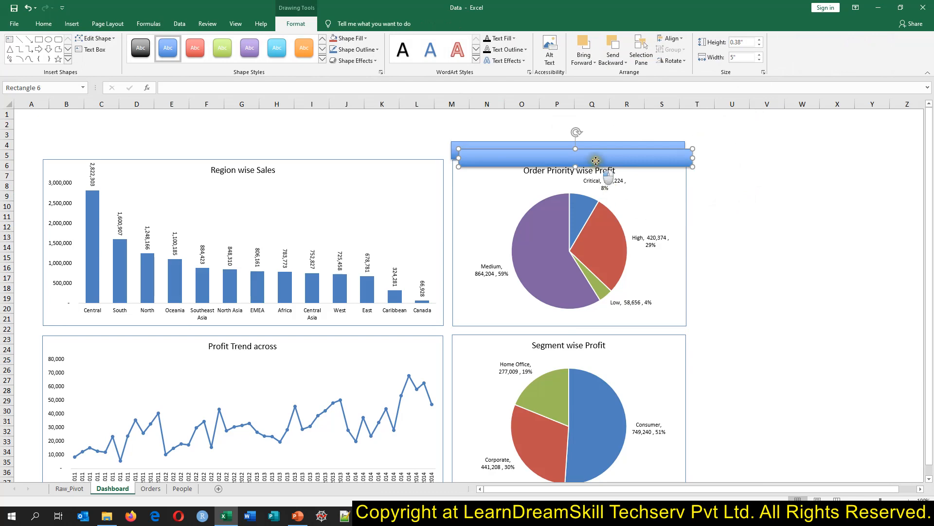
left_click_drag(596, 161, 262, 145)
Step: Set the copied banner's width to 8.57" to match the Region wise Sales chart
left_click(364, 174)
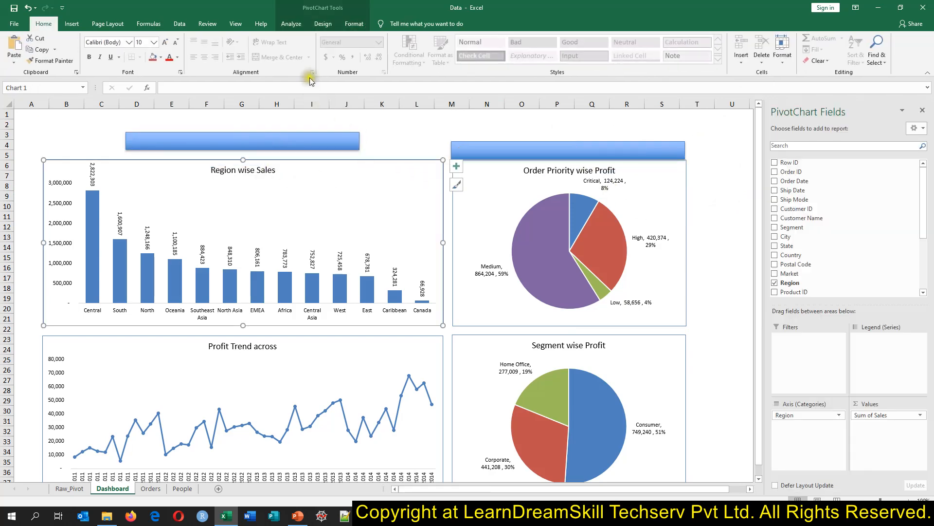
left_click(354, 24)
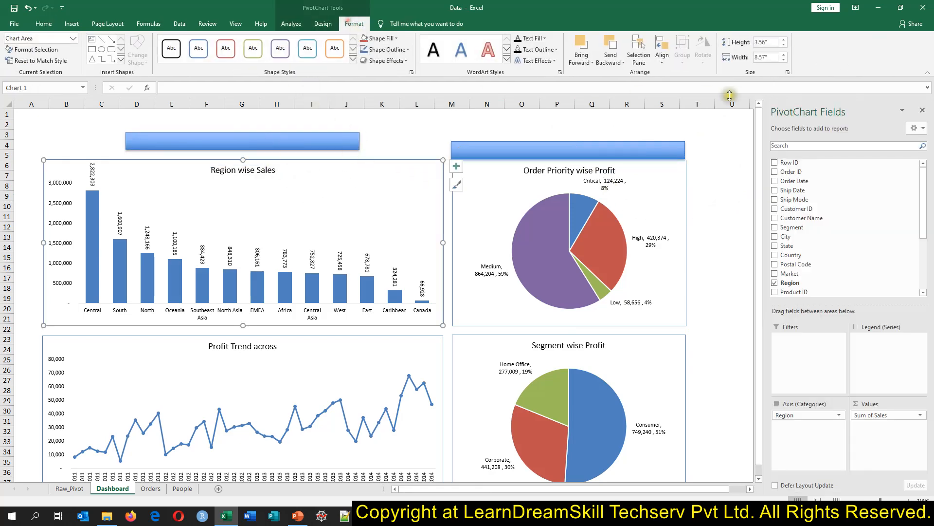
left_click(769, 57)
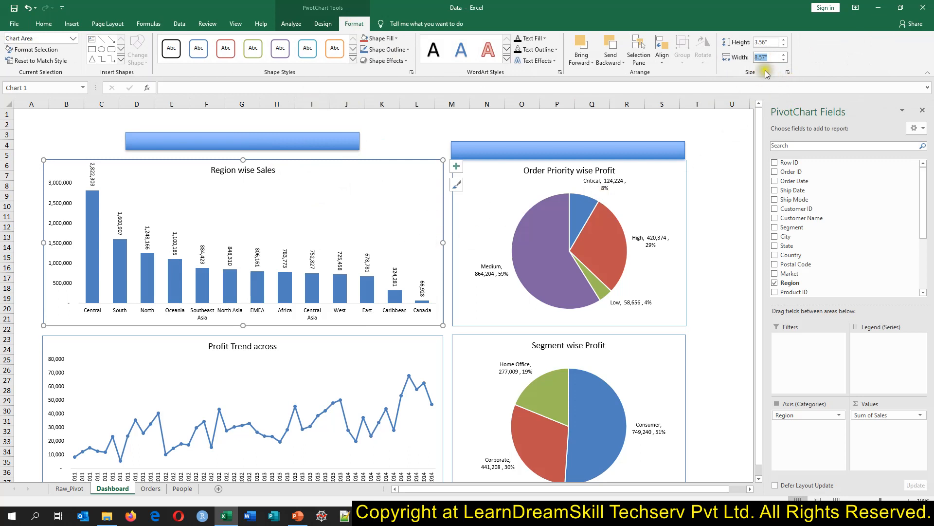
left_click(351, 144)
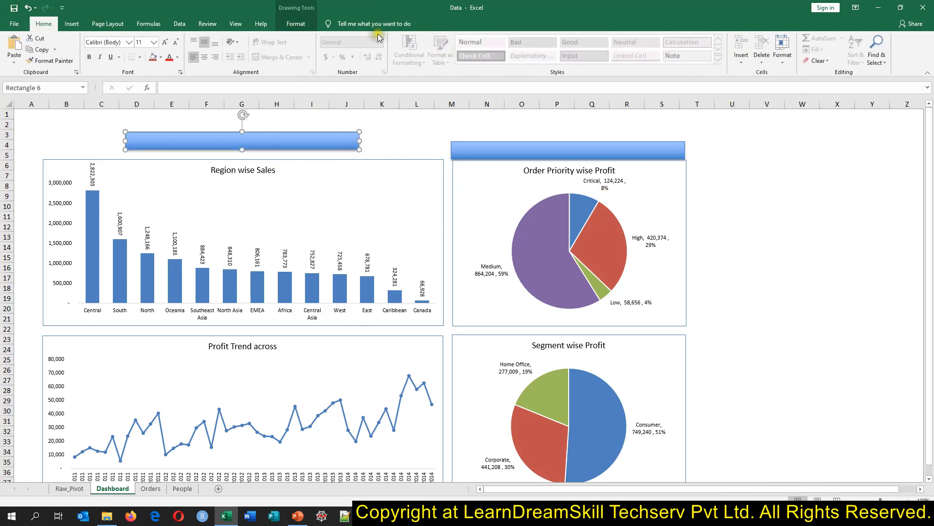
left_click(296, 24)
left_click(743, 57)
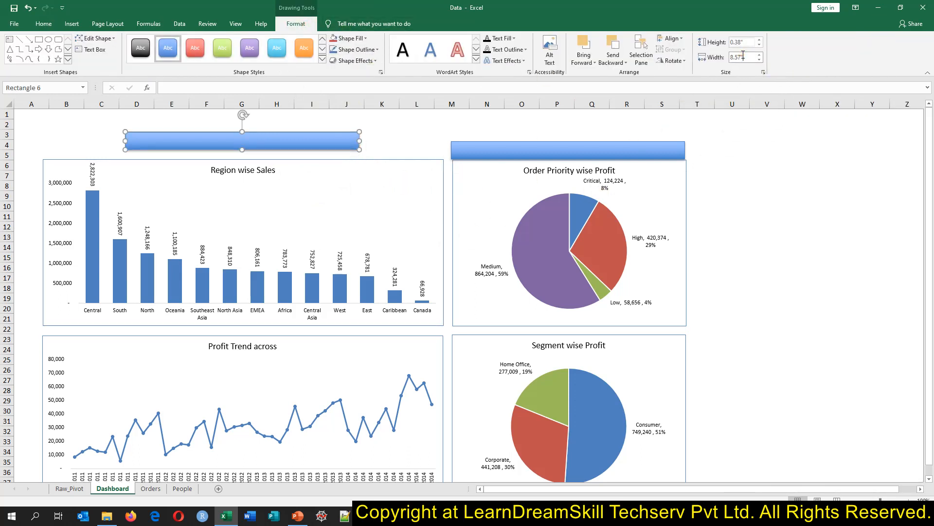
type("8.57")
key("Return")
left_click(763, 246)
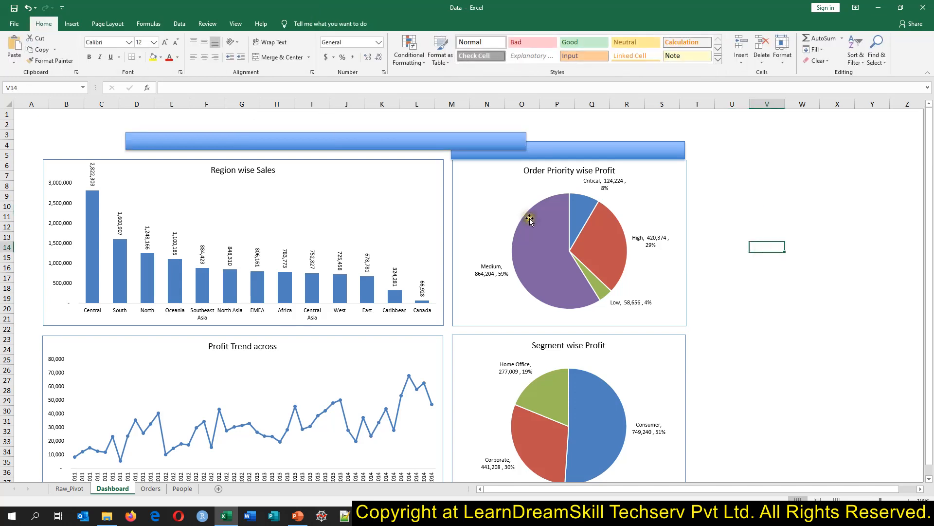
Step: Move the widened banner onto the upper edge of the Region wise Sales chart, aligned with its sides
left_click_drag(368, 140, 286, 148)
left_click(721, 224)
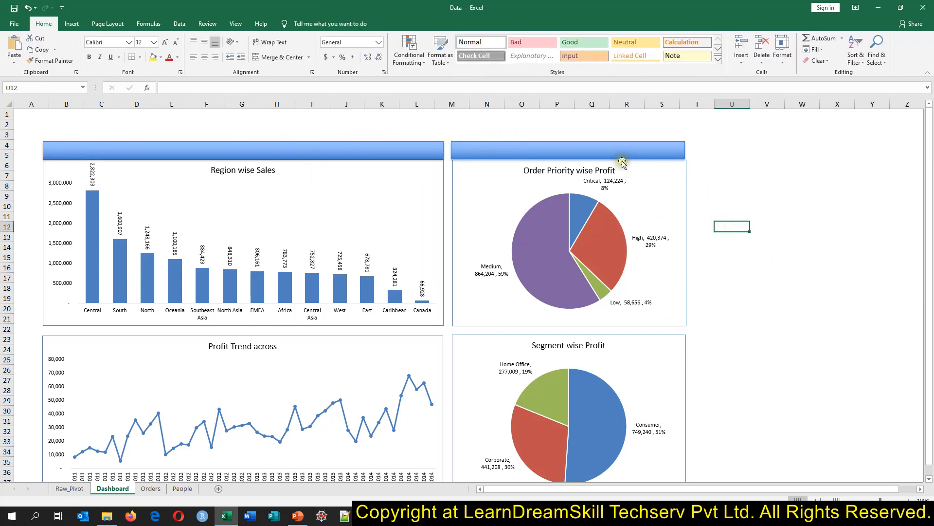
Step: Nudge the banner above the Order Priority wise Profit chart so it lines up with the chart's edges
left_click(621, 150)
left_click_drag(622, 150, 622, 149)
key("Down")
key("Down")
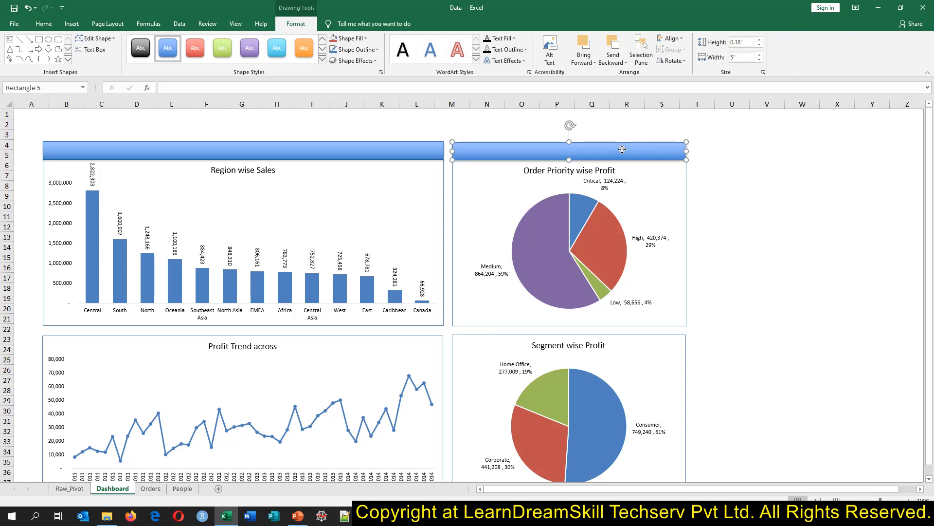
key("Escape")
Step: Nudge the banner above the Region wise Sales chart slightly down to level it with the neighbouring banner
left_click(419, 152)
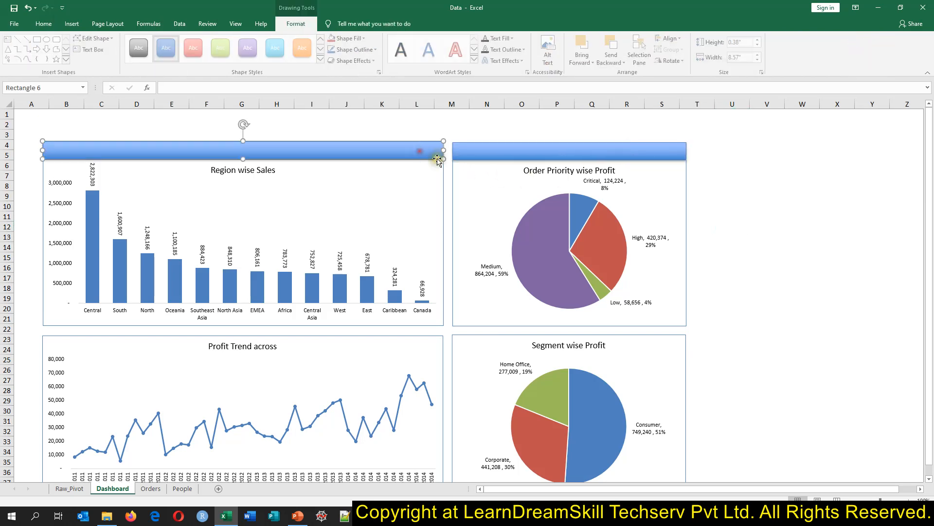
key("Escape")
left_click(378, 154)
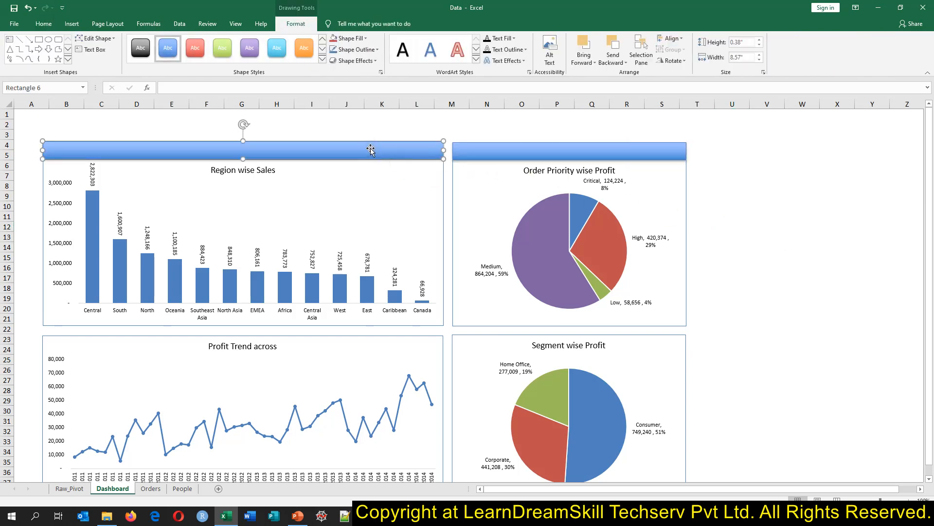
key("Escape")
Step: Delete the title of the Region wise Sales chart
left_click(280, 168)
left_click(253, 170)
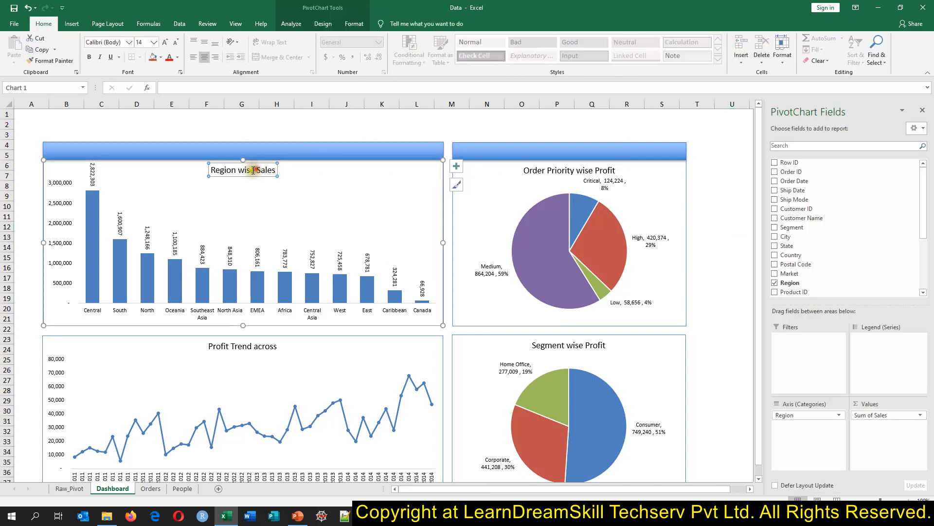
key("BackSpace")
left_click(296, 192)
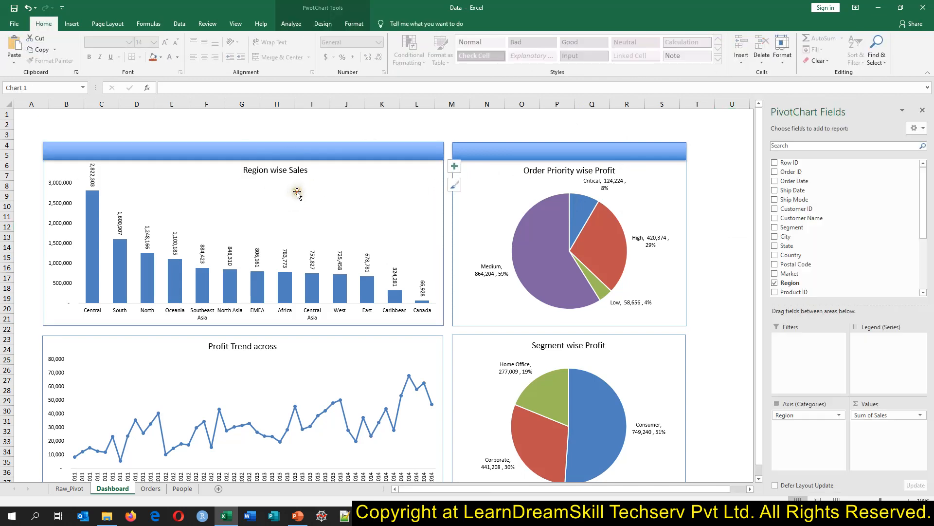
Step: Add the text "Region wise Sales" to the blank banner above the regional sales column chart
left_click(257, 150)
right_click(261, 150)
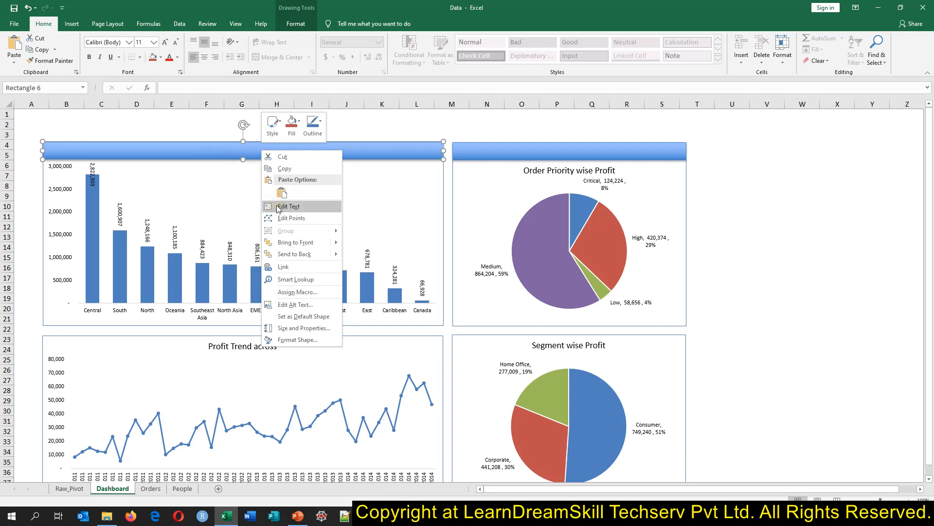
left_click(297, 207)
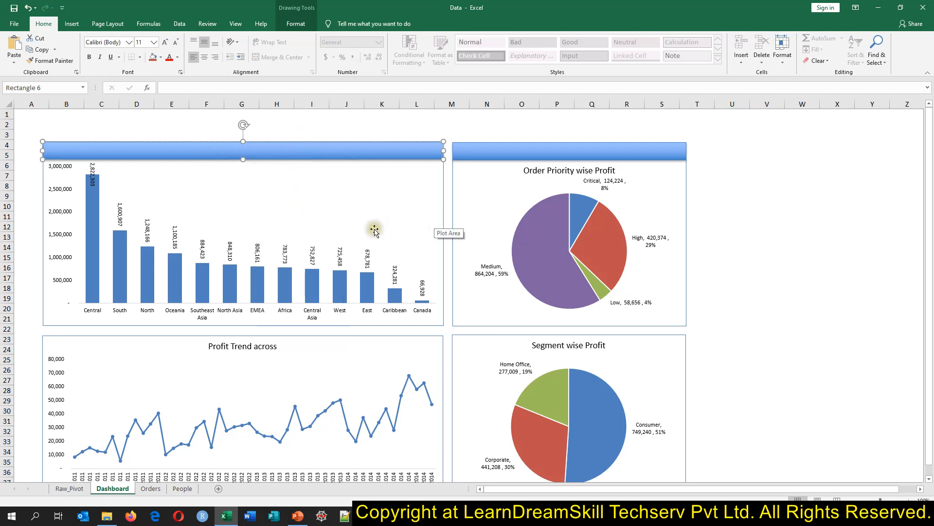
right_click(316, 150)
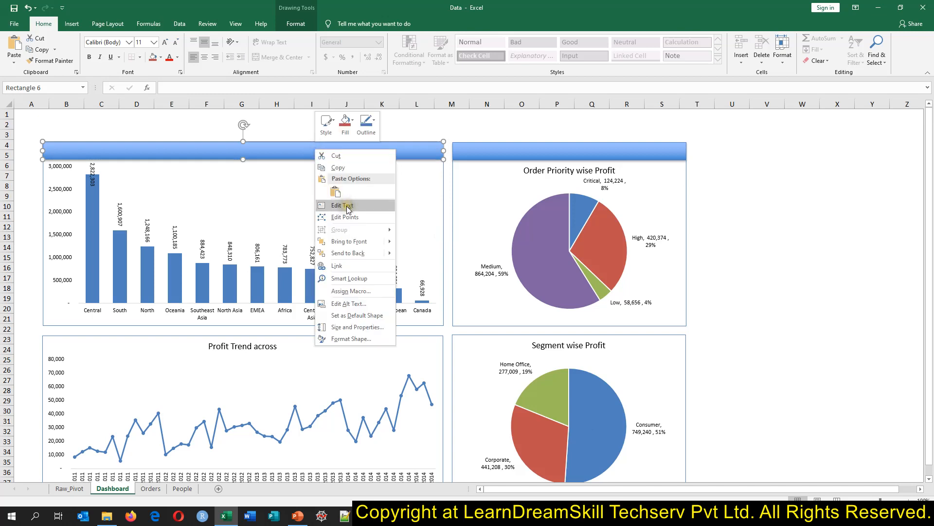
left_click(347, 206)
type("Region wise Sales")
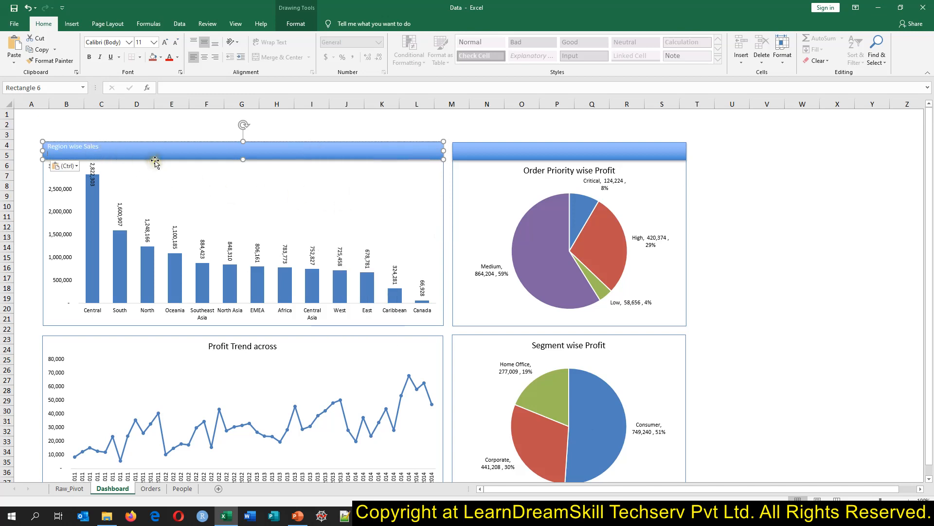
key("BackSpace")
left_click(171, 126)
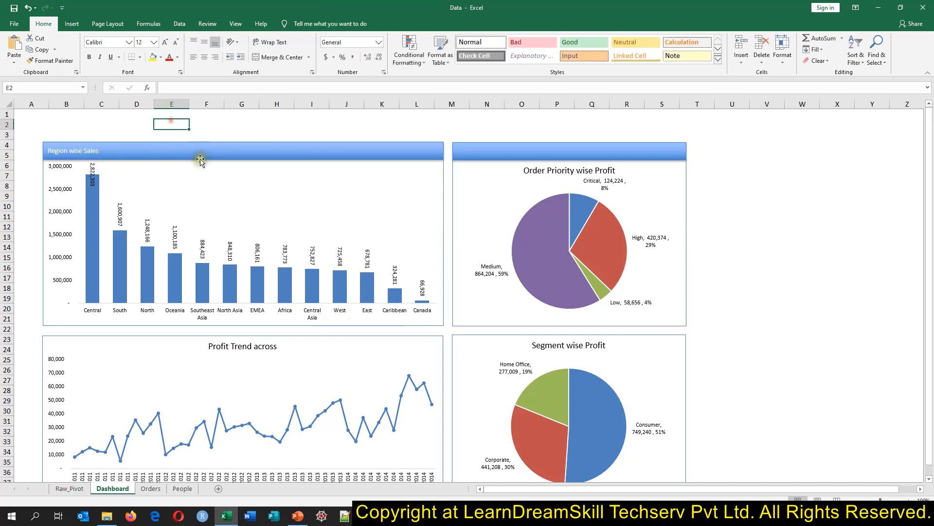
Step: Format the Region wise Sales banner text in Arial Black and center it horizontally
left_click(194, 151)
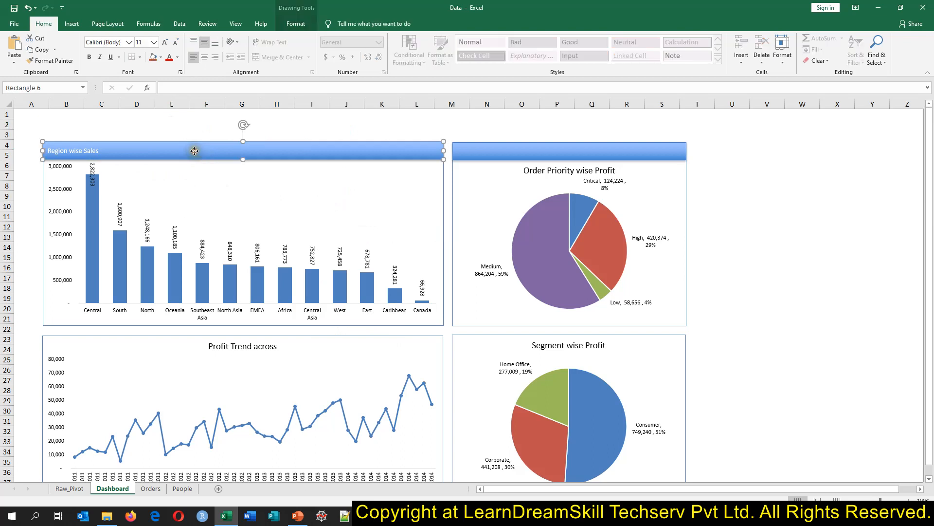
left_click(129, 42)
left_click(116, 136)
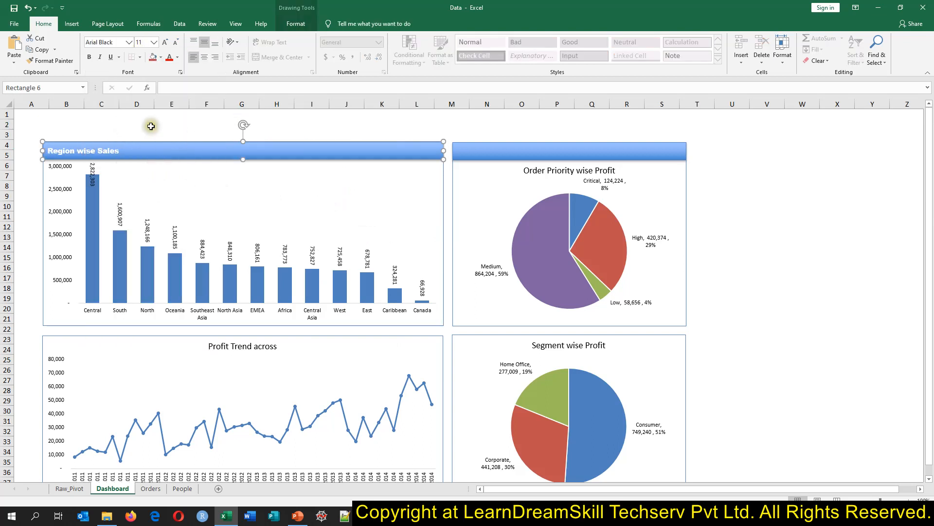
left_click(204, 57)
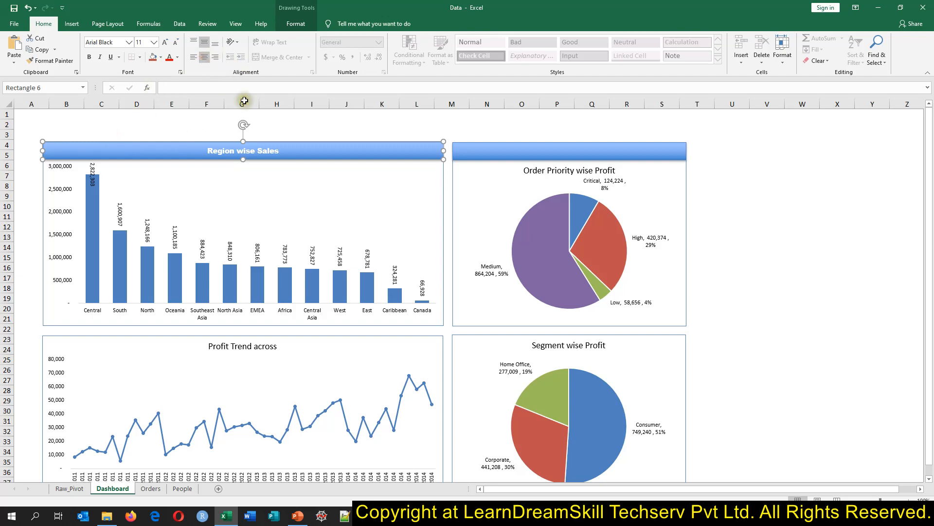
Step: Set the Region wise Sales banner's text color to black
left_click(160, 57)
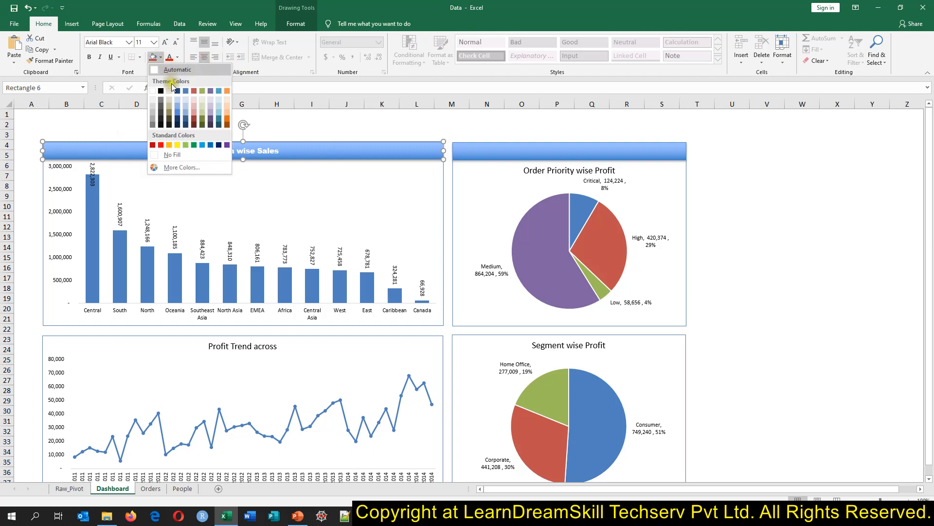
left_click(177, 57)
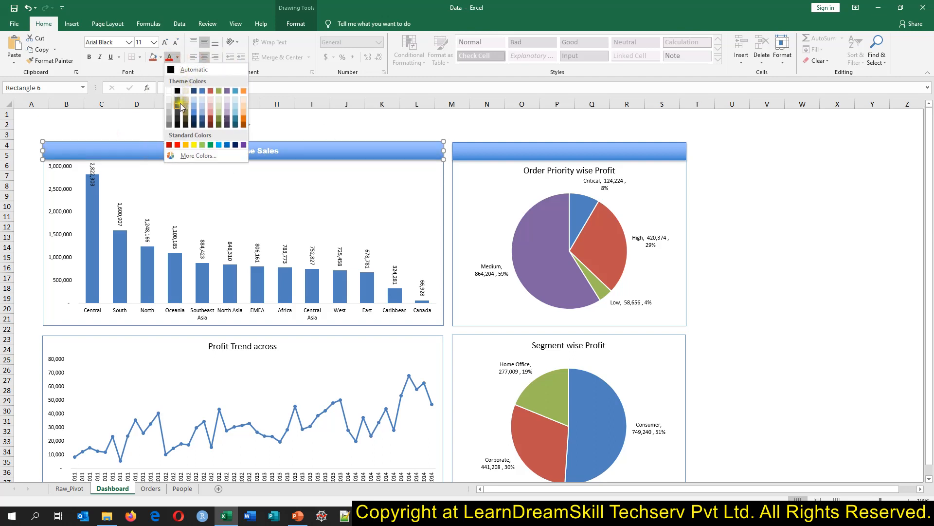
left_click(178, 91)
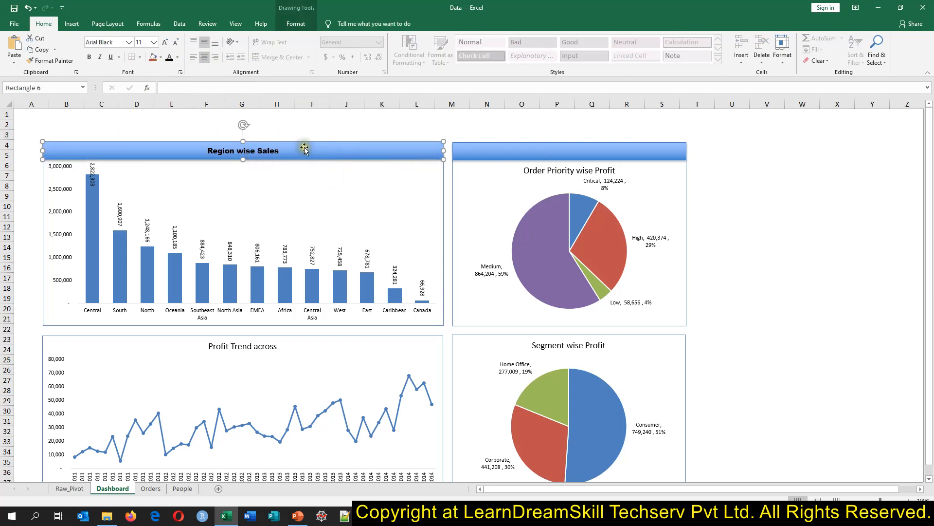
Step: Fill the Region wise Sales banner with the darkest shade of the dark blue theme color and make its text white
left_click(295, 24)
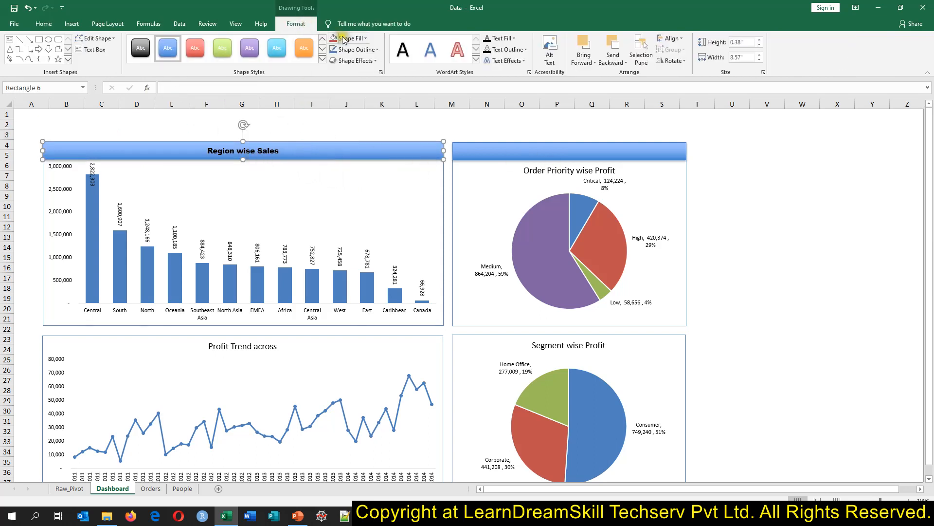
left_click(366, 39)
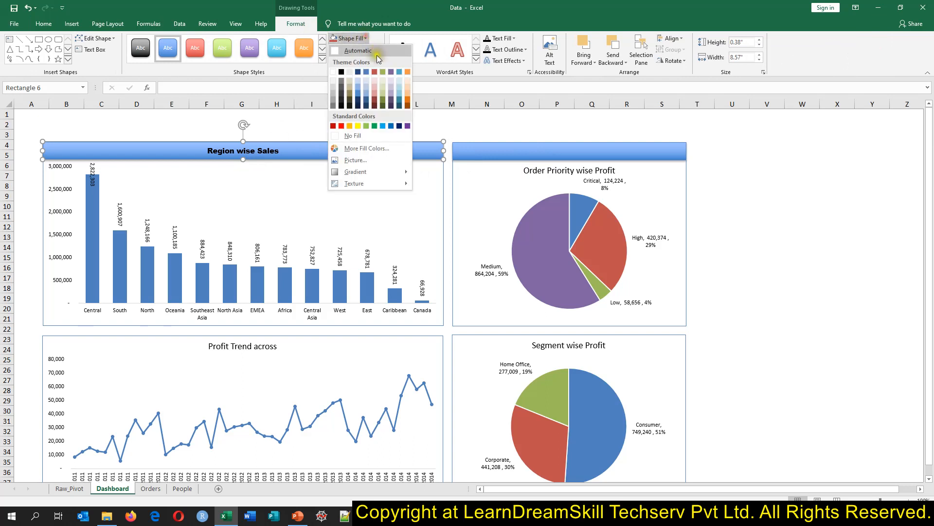
left_click(358, 107)
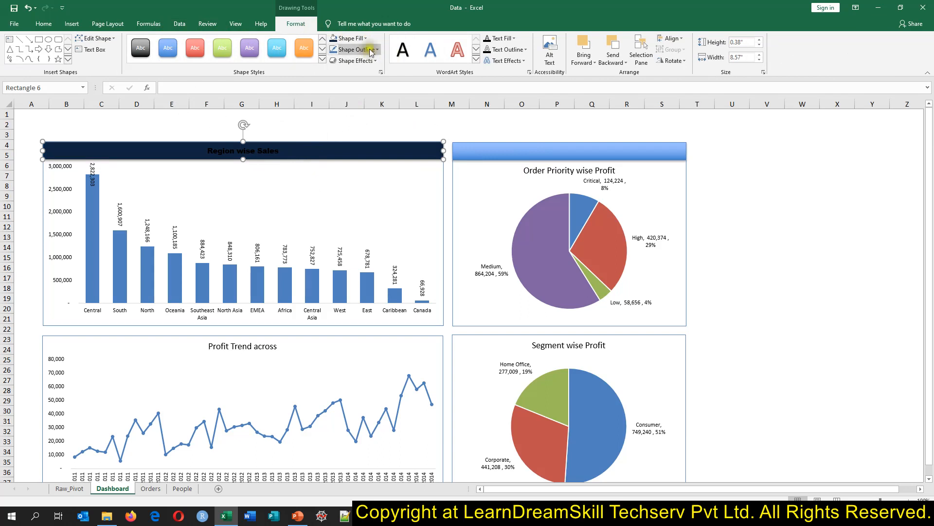
left_click(513, 39)
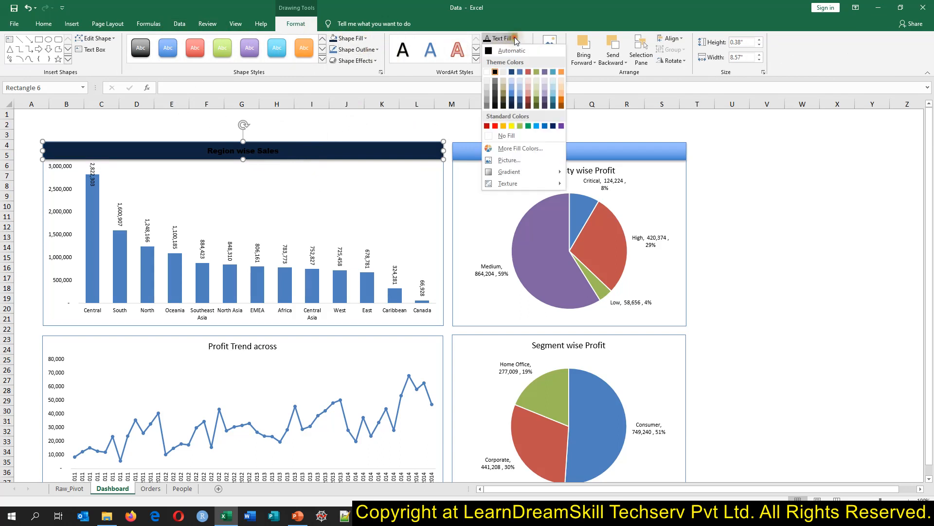
left_click(488, 72)
left_click(872, 196)
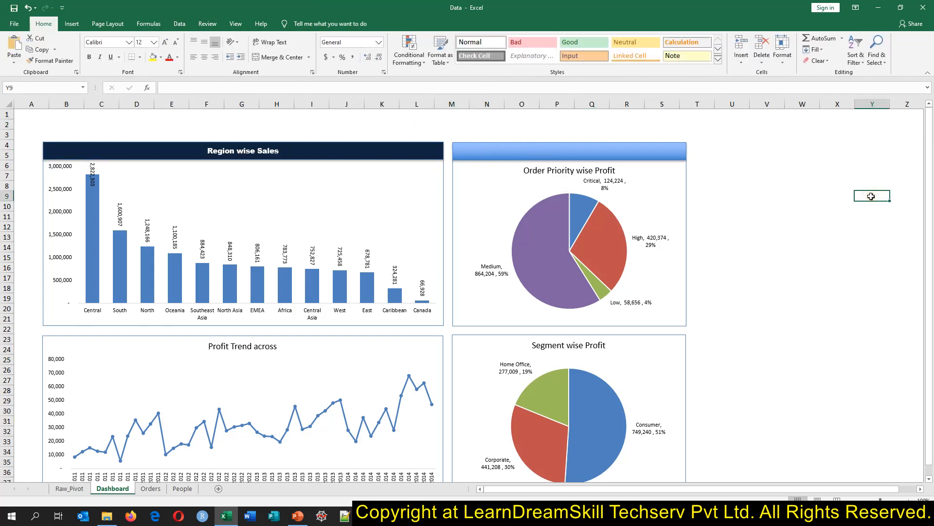
Step: Fill the banner above the order priority pie chart with the same dark navy and label it "Order Priority wise Profit"
left_click(678, 151)
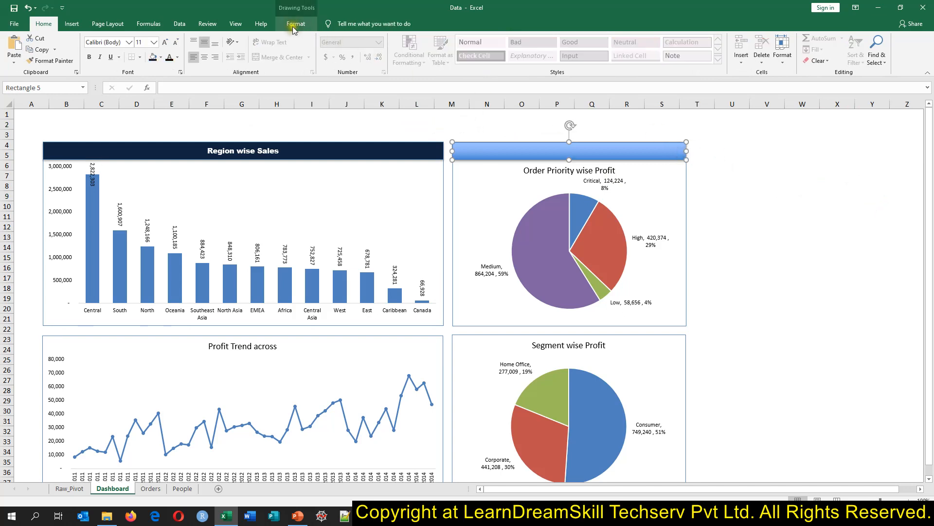
left_click(293, 30)
left_click(334, 38)
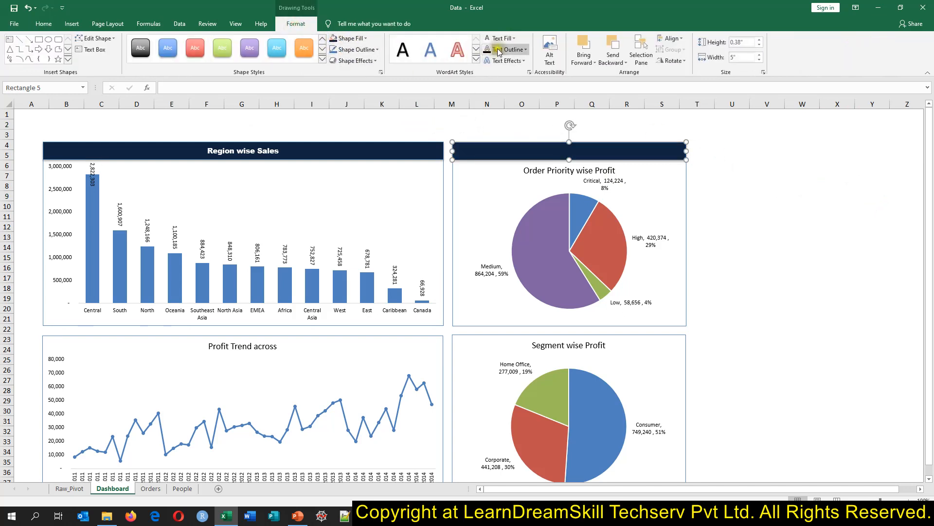
right_click(540, 153)
left_click(565, 208)
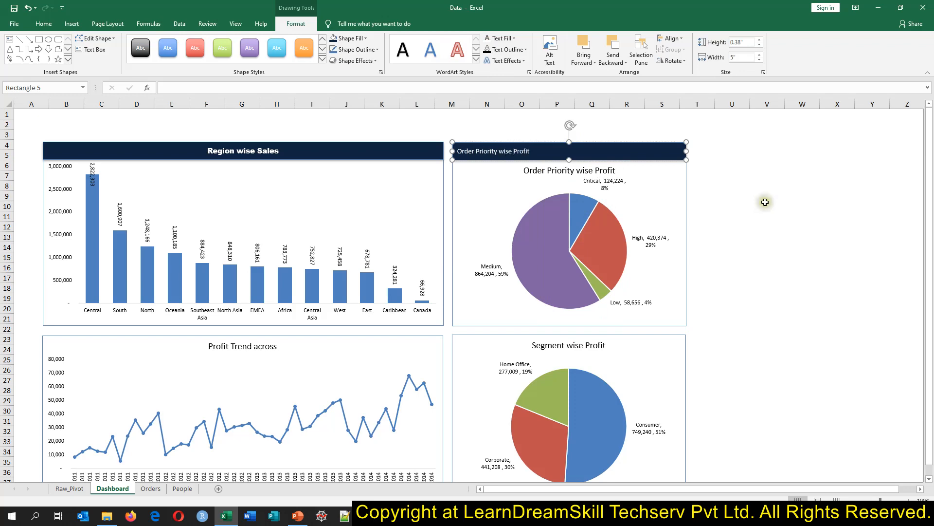
left_click(765, 202)
Step: Format the Order Priority wise Profit banner text in Arial Black and center it horizontally
left_click(618, 152)
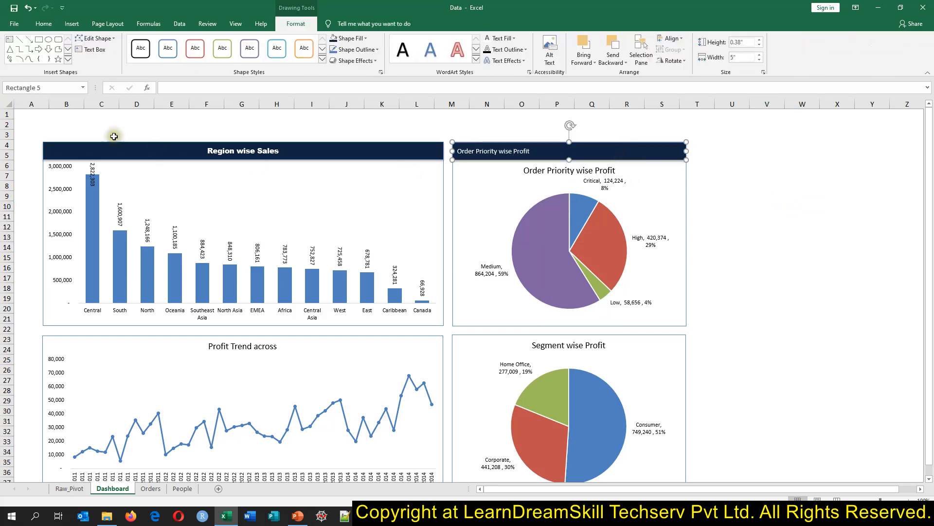
left_click(43, 24)
left_click(129, 42)
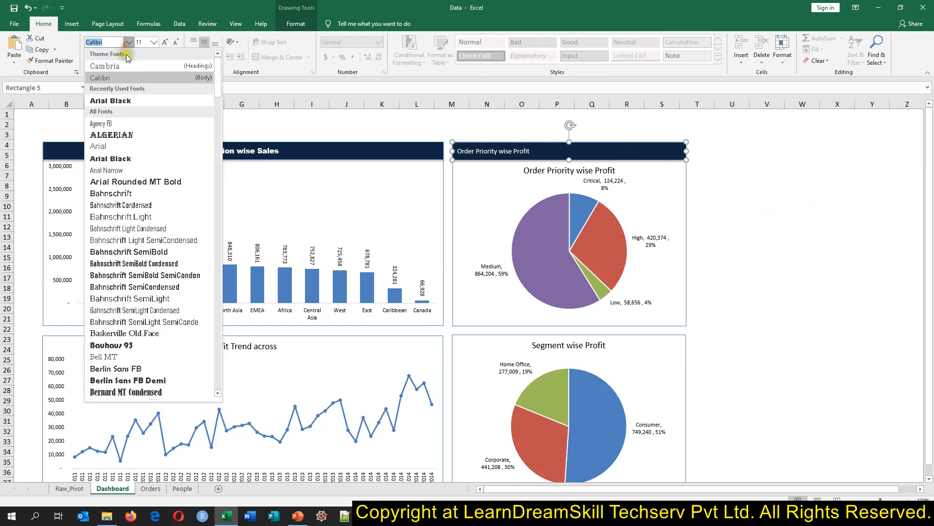
left_click(116, 101)
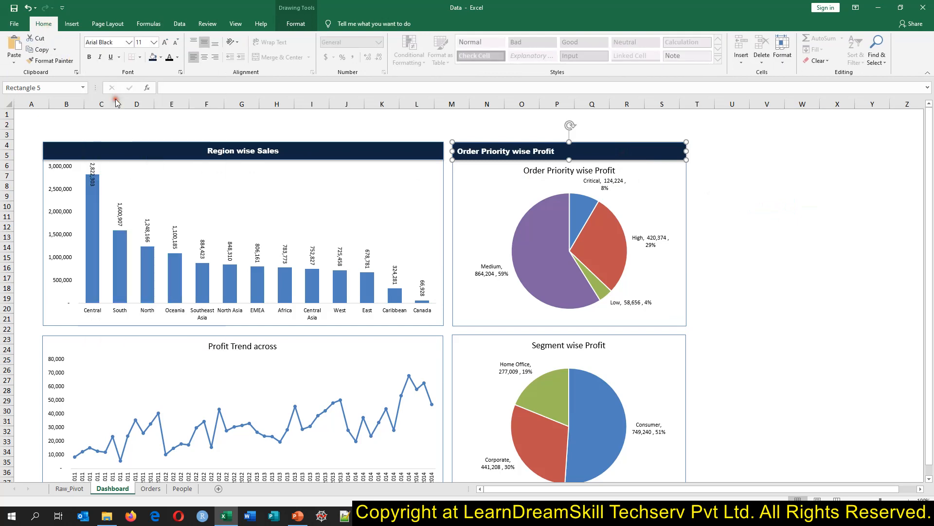
left_click(204, 57)
left_click(782, 205)
Step: Delete the built-in title of the Order Priority wise Profit pie chart
left_click(562, 168)
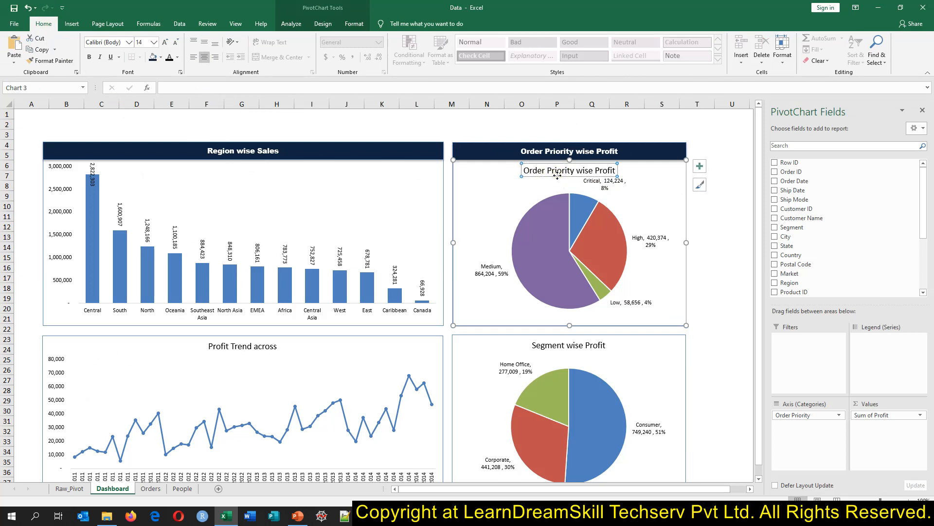
key("Delete")
left_click(727, 250)
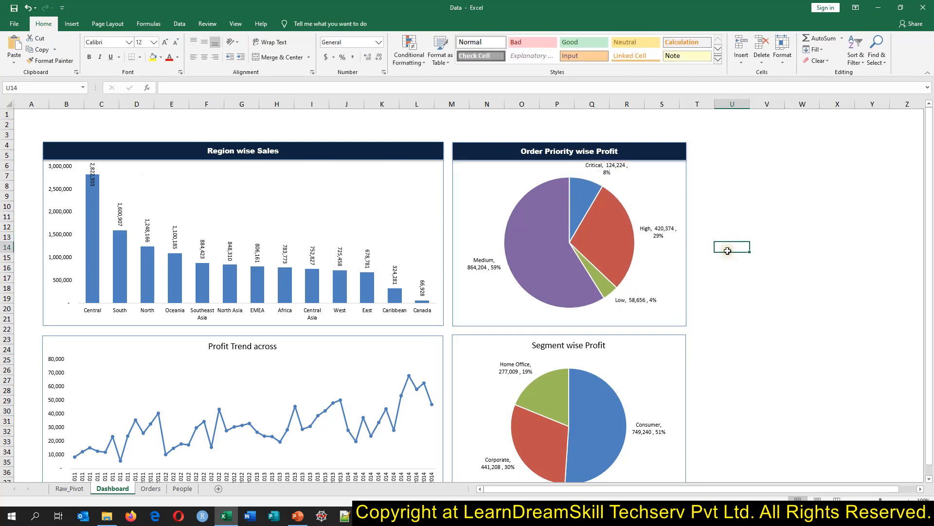
Step: Set the height of both the Region wise Sales and Order Priority wise Profit charts to 3 inches
scroll(448, 292, "down", 1)
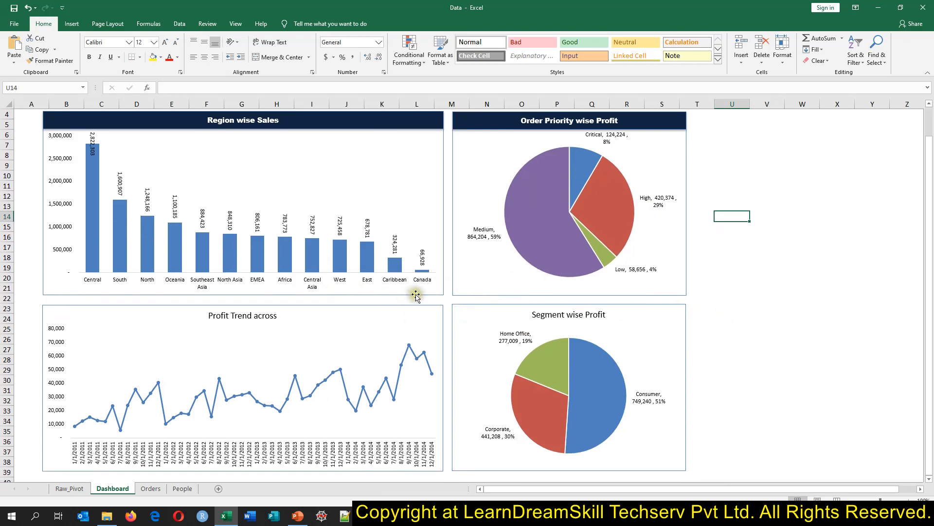
left_click(442, 285)
left_click(455, 284, "ctrl")
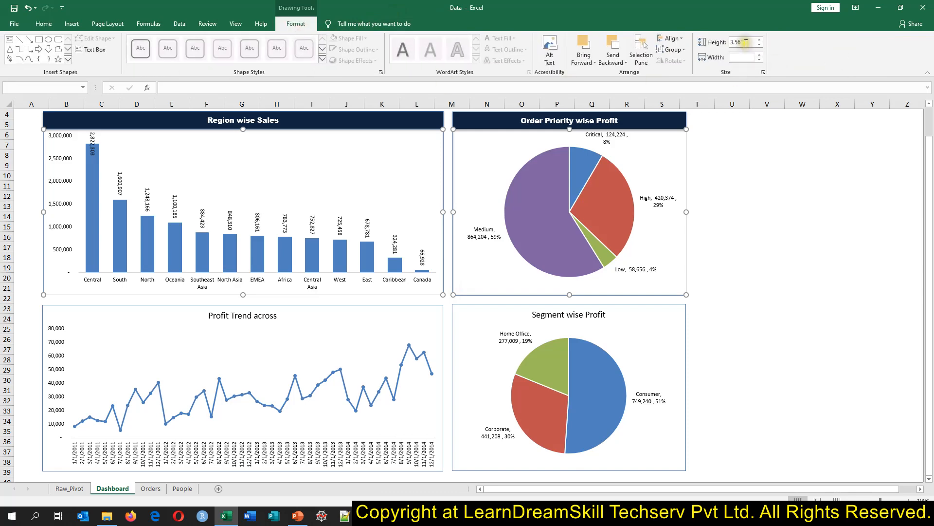
key("Return")
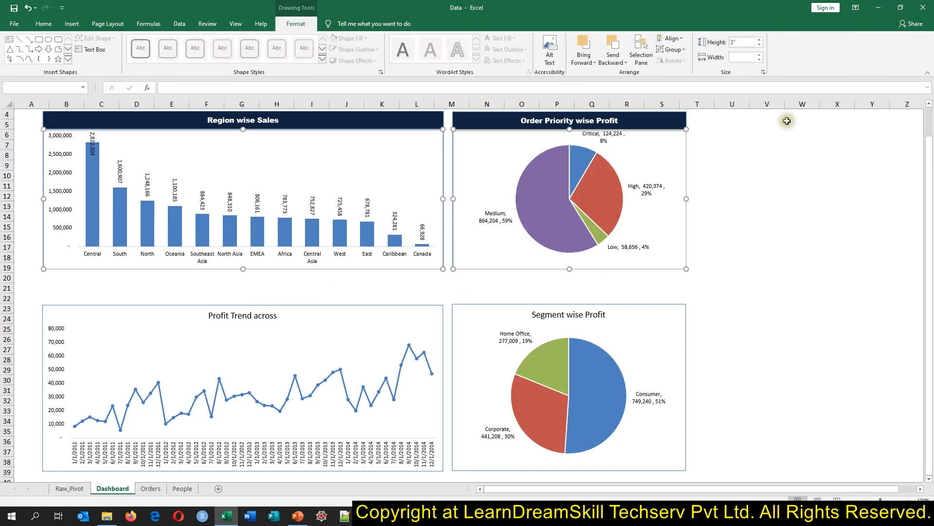
left_click(871, 217)
Step: Set the height of both the Profit Trend across and Segment wise Profit charts to 3 inches
left_click(432, 314)
left_click(477, 317, "ctrl")
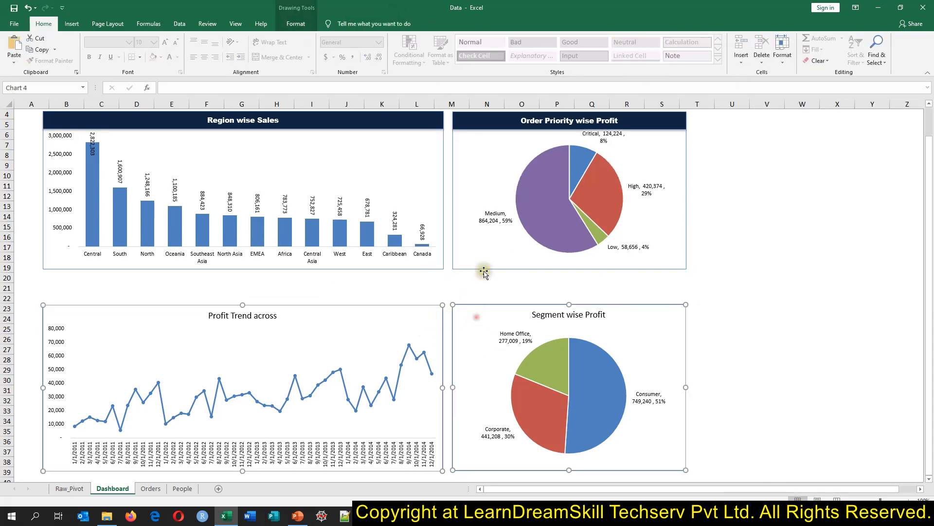
left_click(296, 23)
left_click(749, 41)
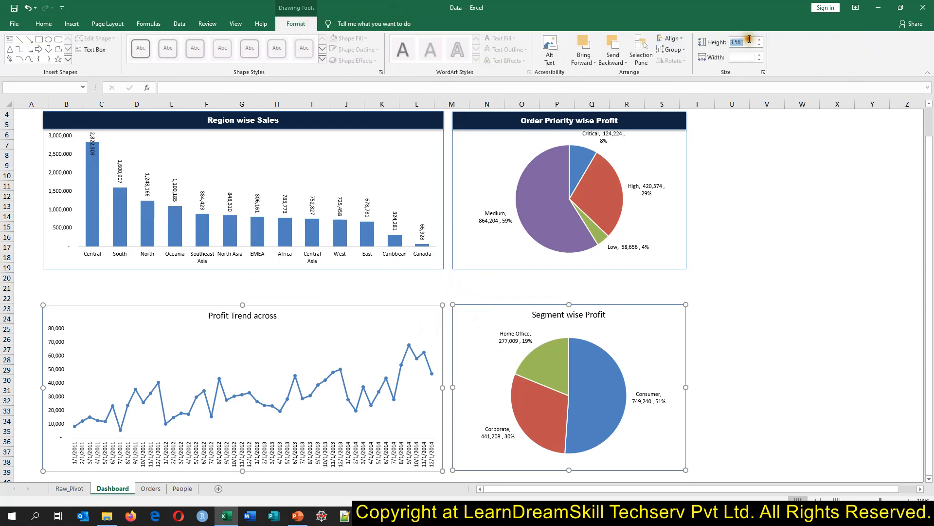
type("3")
key("Return")
left_click(767, 145)
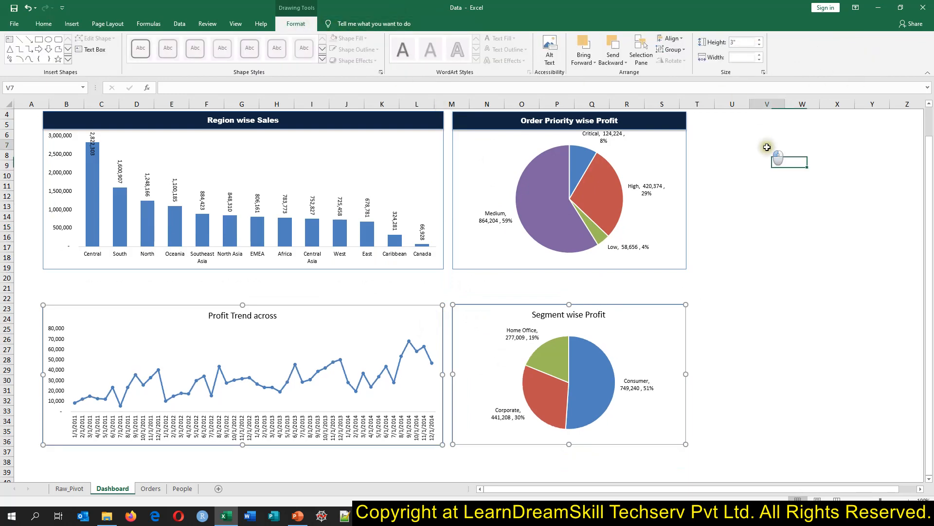
Step: Duplicate both dark navy banners together and place the copies just above the Profit Trend and Segment wise Profit charts
left_click(431, 117)
left_click(474, 128, "ctrl")
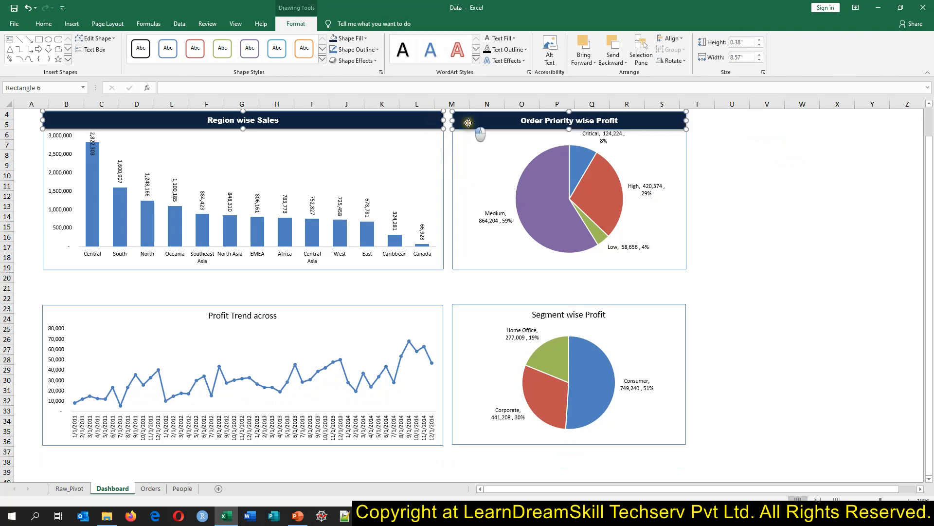
key("ctrl+d")
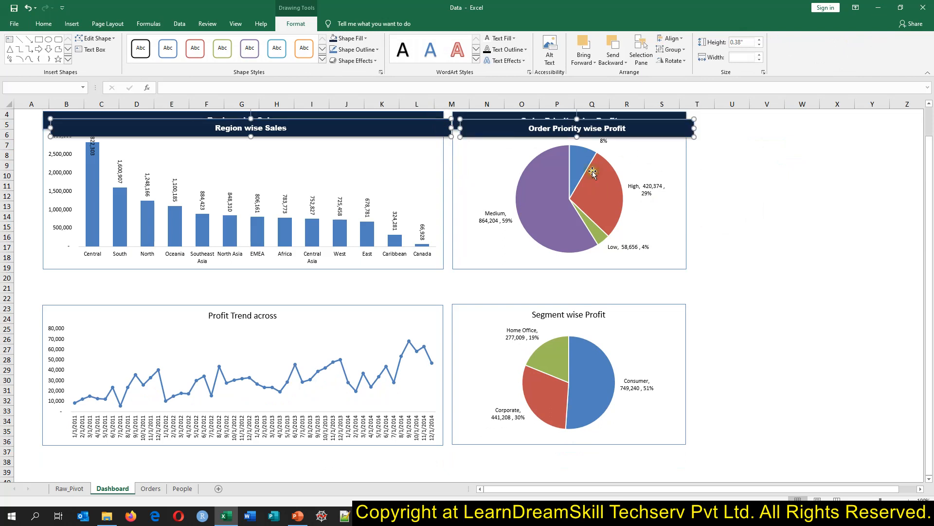
left_click_drag(489, 131, 479, 292)
left_click(730, 298)
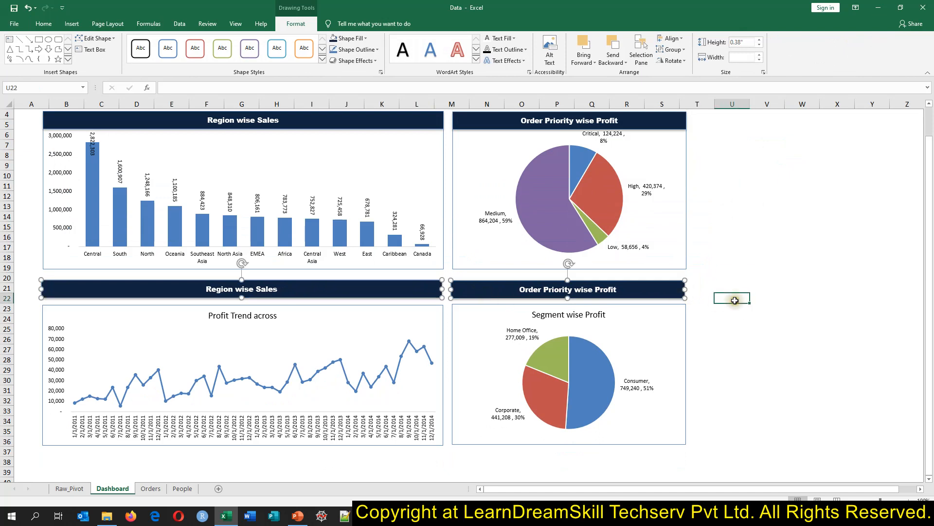
Step: Nudge the Profit Trend across chart up until it meets the lower edge of the banner above it
left_click(438, 308)
key("Up")
key("Up")
key("Up")
key("Up")
key("Up")
key("Up")
key("Up")
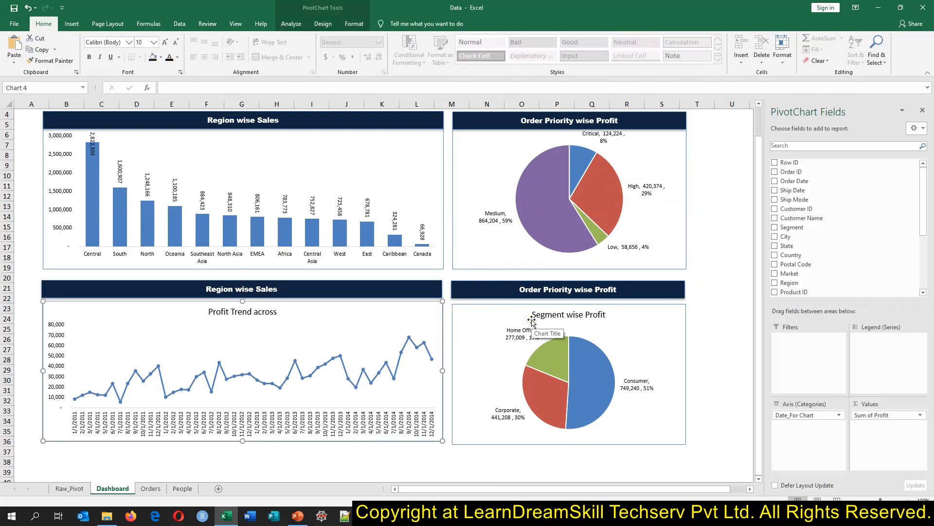
key("Up")
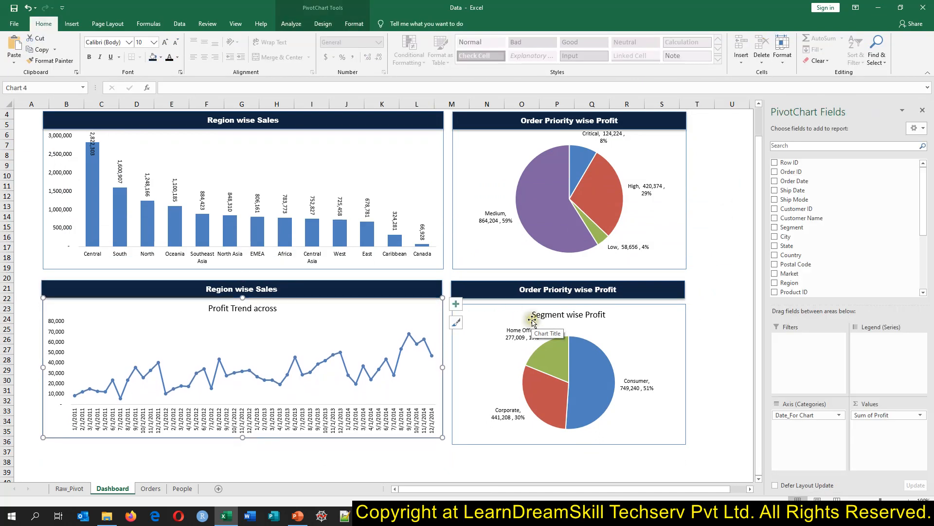
Step: Nudge the Segment wise Profit chart up and slightly left until it meets and lines up with the banner above it
key("Escape")
left_click(741, 337)
left_click(679, 295)
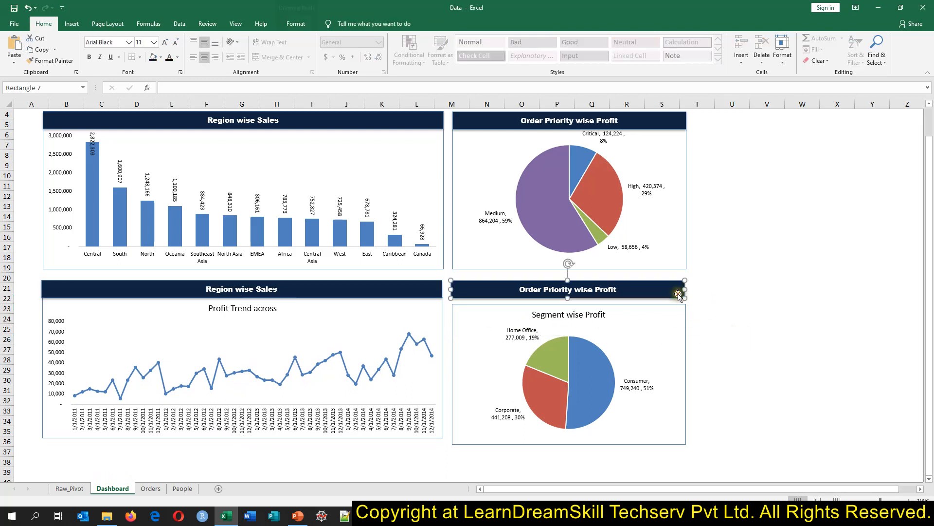
left_click(682, 326)
key("Up")
key("Up")
key("Up")
key("Up")
key("Up")
key("Up")
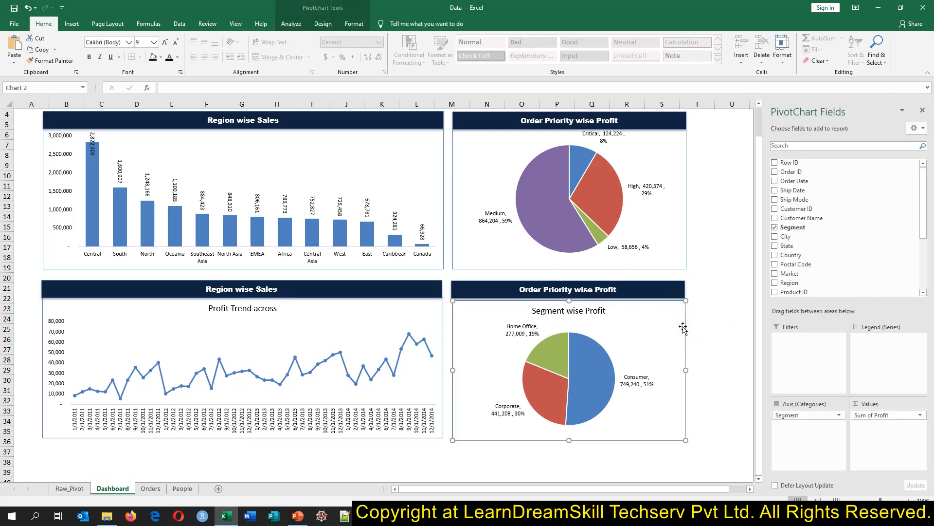
key("Left")
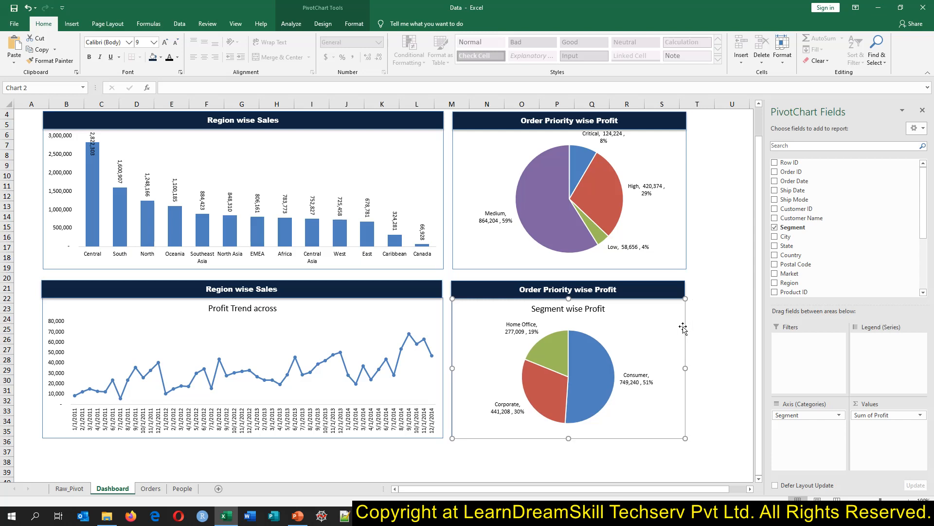
key("Escape")
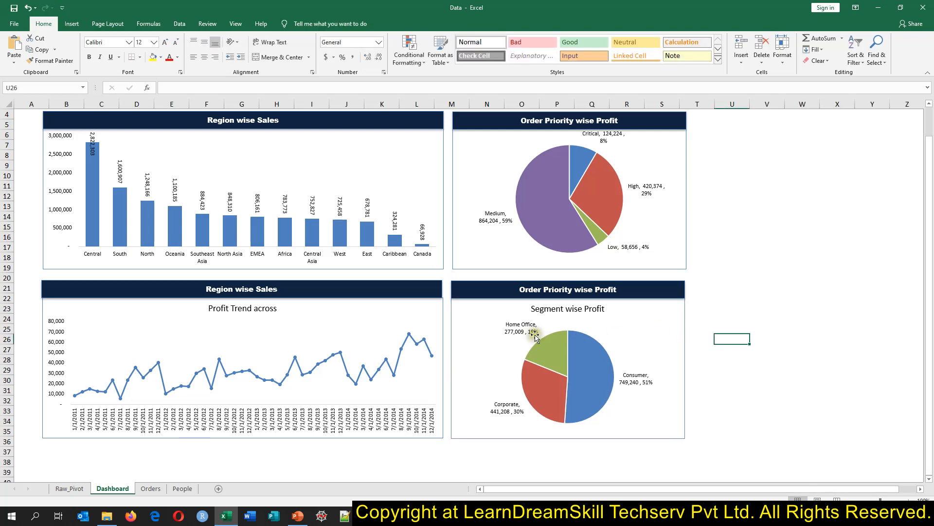
Step: Nudge the Profit Trend across chart slightly left so its edges line up with the banner above it
left_click(439, 309)
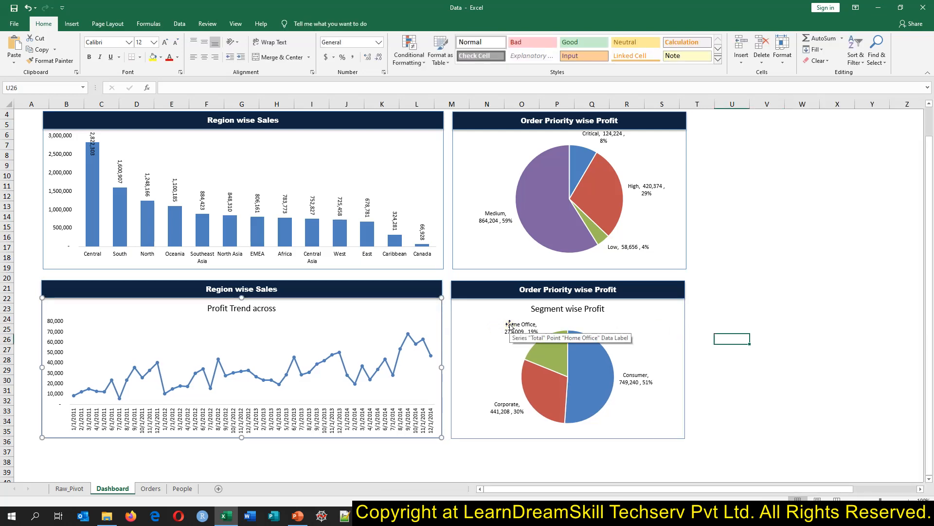
key("Escape")
left_click(797, 277)
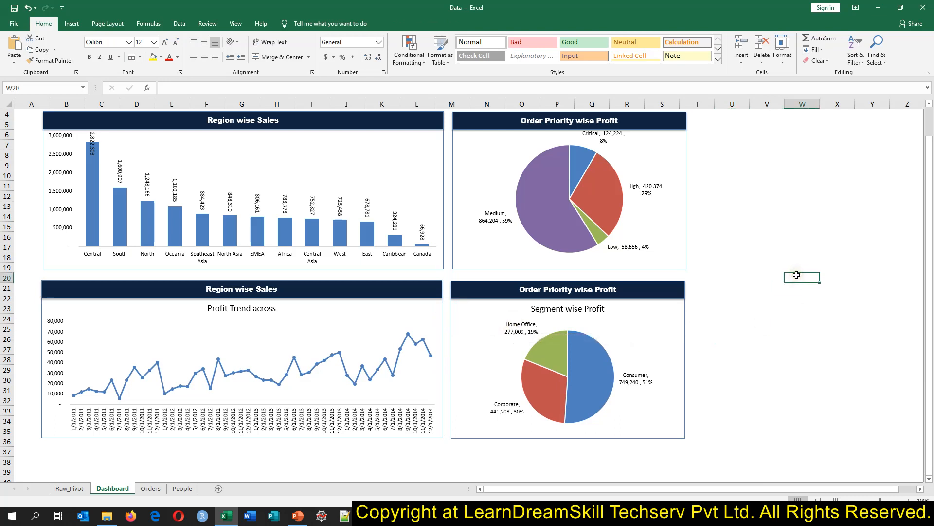
Step: Change the text of the banner above the profit trend line chart to "Profit Trend Across Months"
triple_click(235, 292)
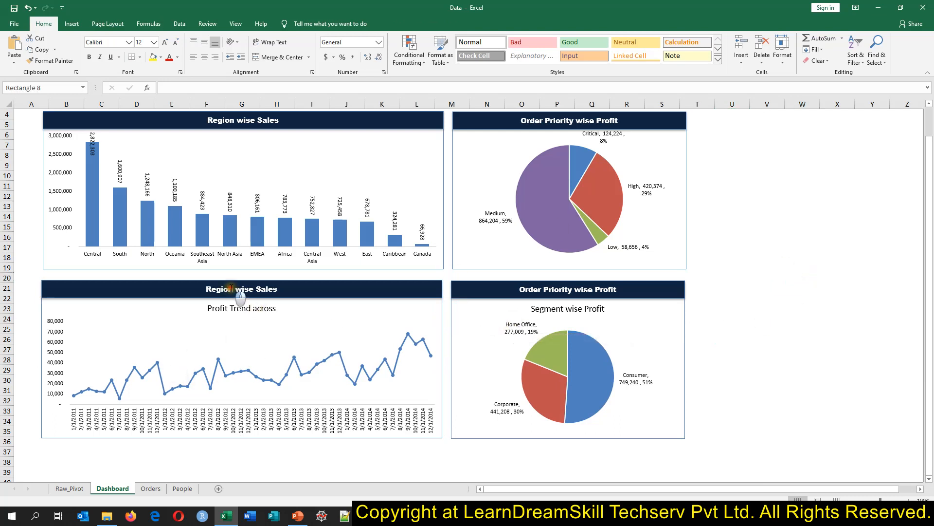
type("Profit Trend Across Mo")
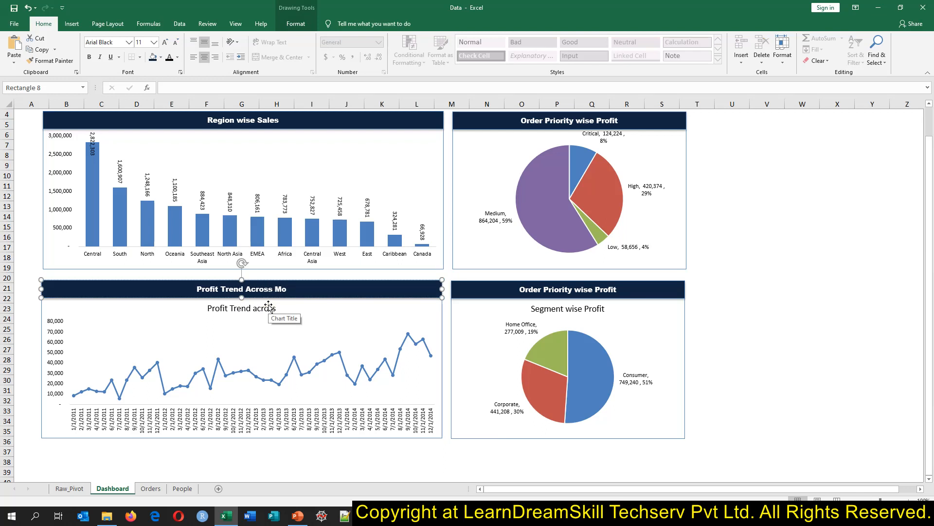
key("BackSpace")
key("BackSpace")
left_click(773, 350)
Step: Change the text of the banner above the segment pie chart to "Segment wise Profit"
left_click(540, 288)
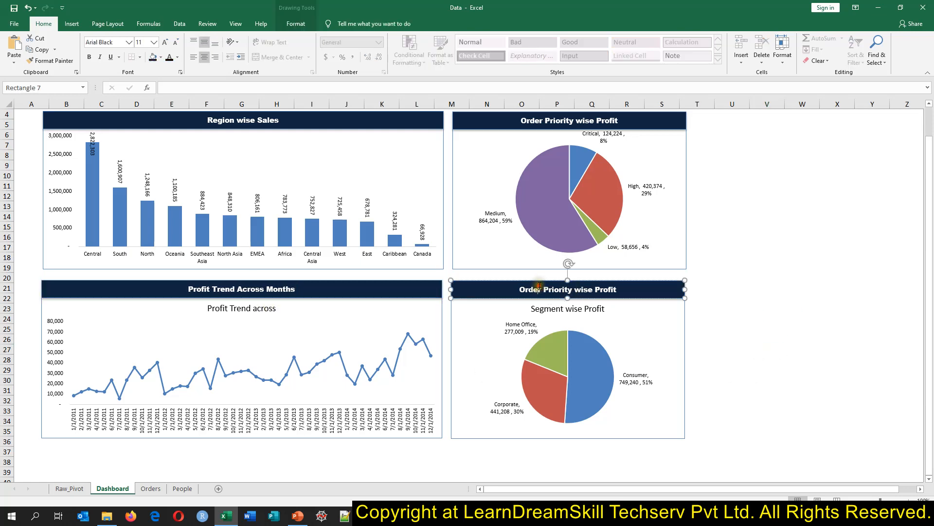
left_click(551, 311)
key("ctrl+a")
type("S")
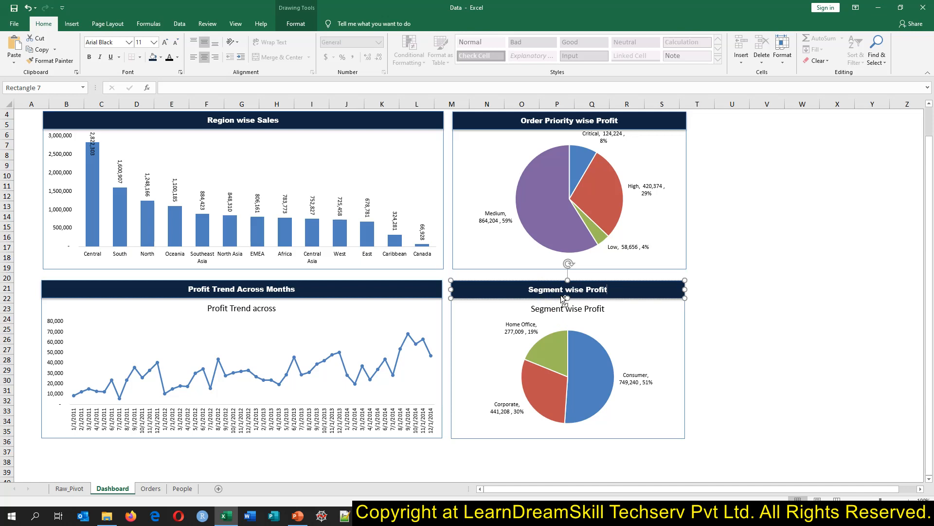
Step: Delete the built-in title of the Segment wise Profit pie chart
left_click(592, 310)
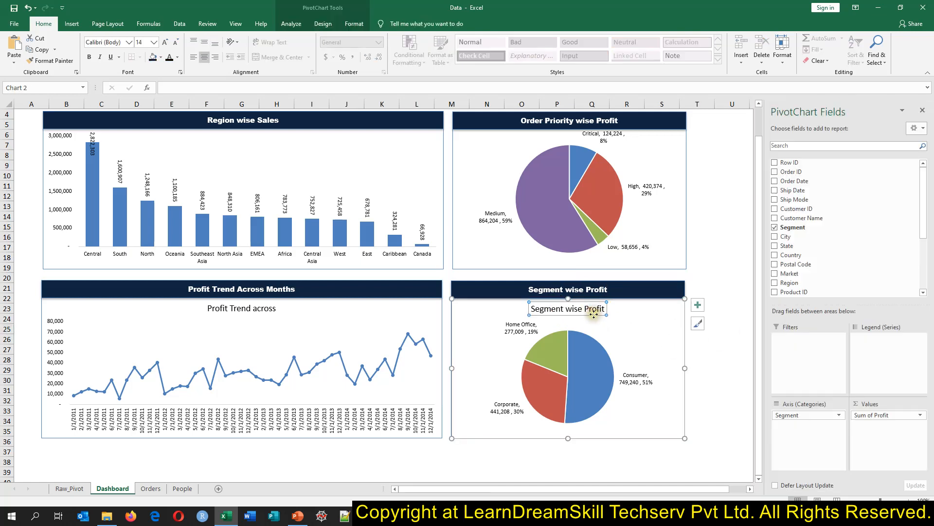
key("Delete")
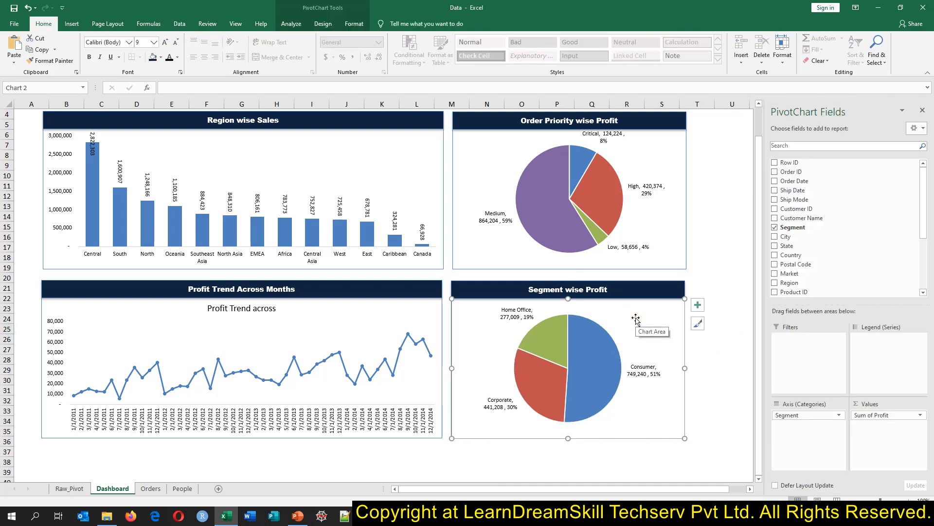
left_click(704, 237)
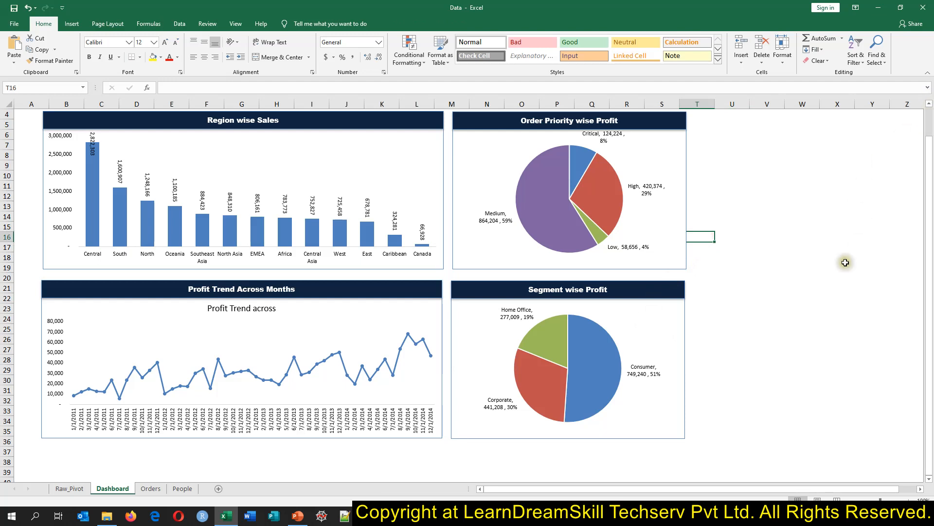
Step: Apply the dark chart style Style 9 to the Region wise Sales column chart
scroll(845, 263, "up", 1)
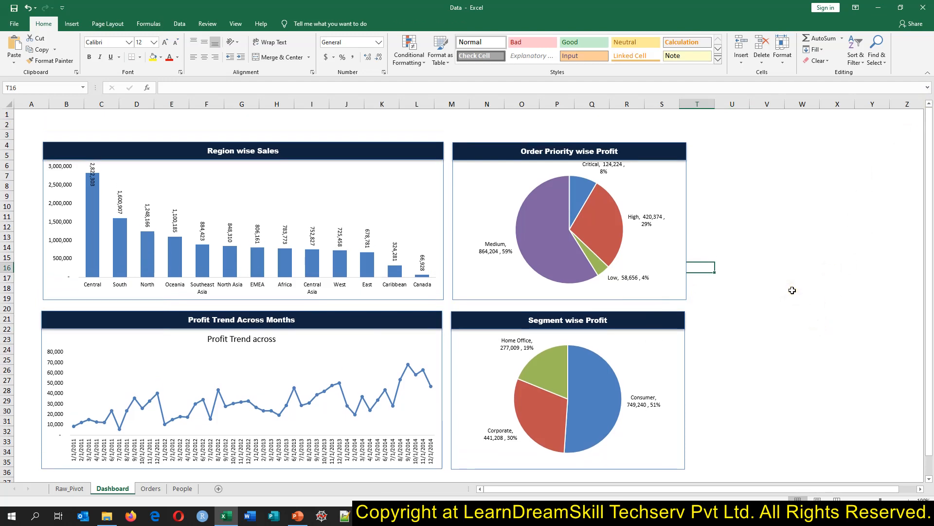
left_click(411, 185)
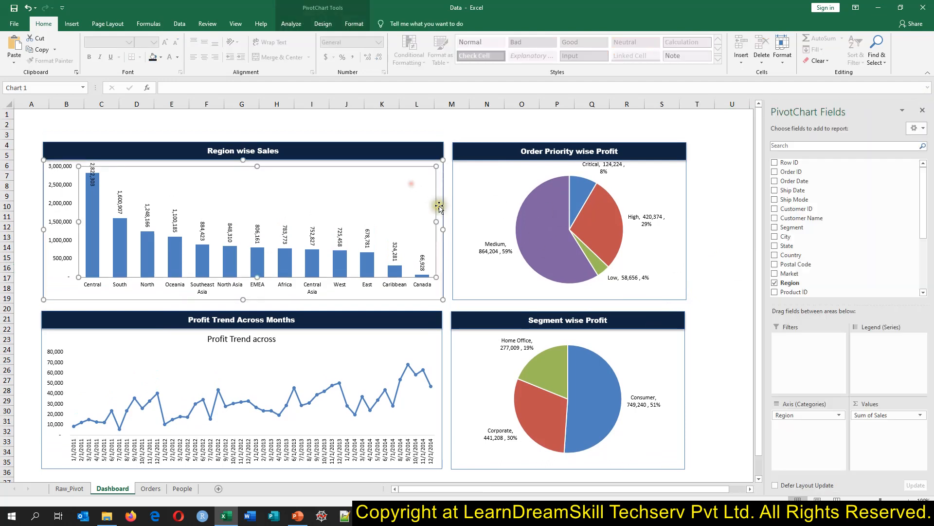
left_click(291, 23)
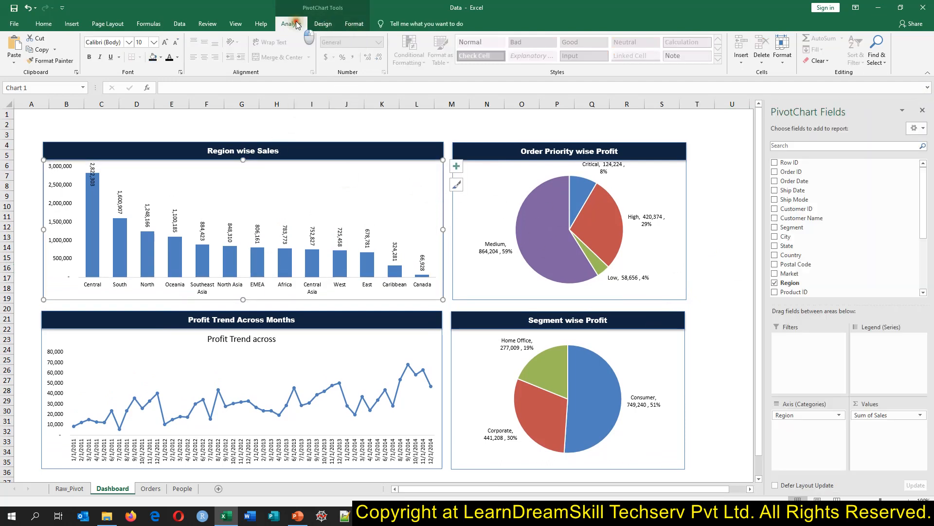
left_click(323, 23)
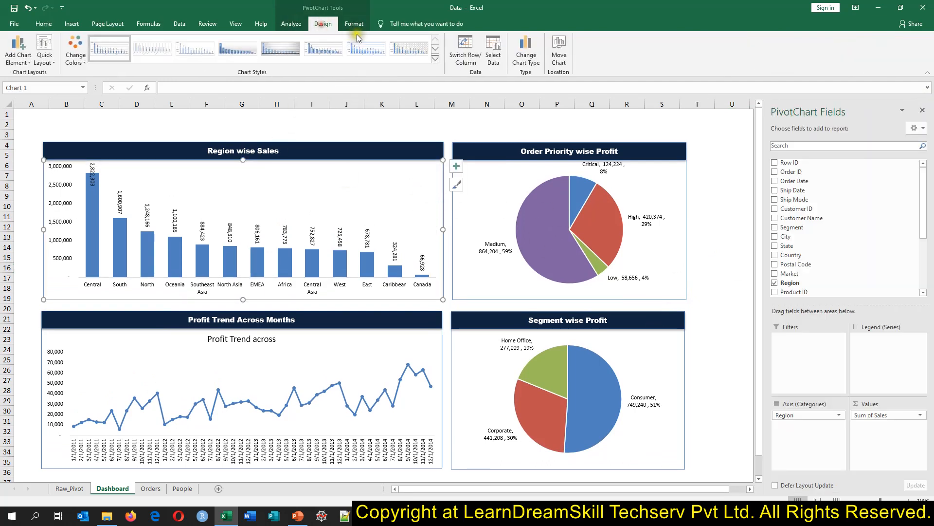
left_click(435, 59)
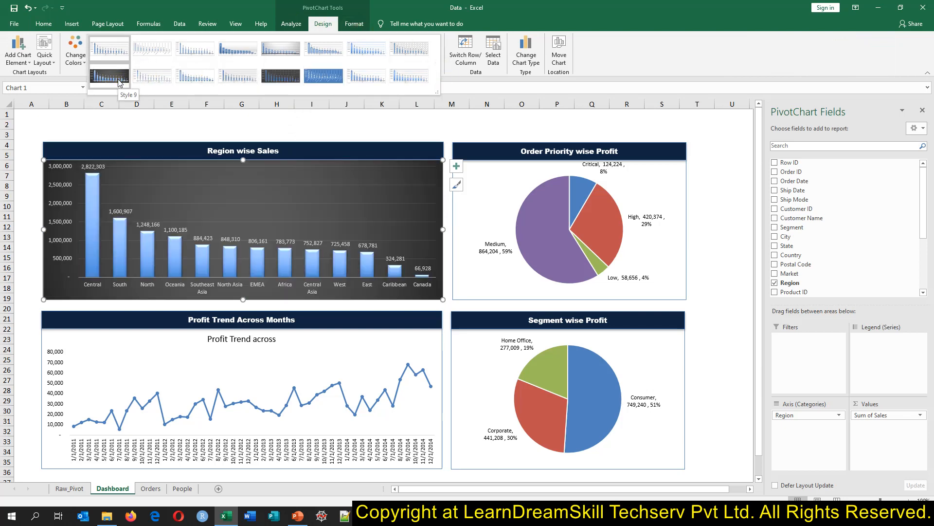
left_click(119, 81)
Step: Apply dark-background chart styles to the Order Priority wise Profit pie and the Profit Trend line chart
left_click(680, 184)
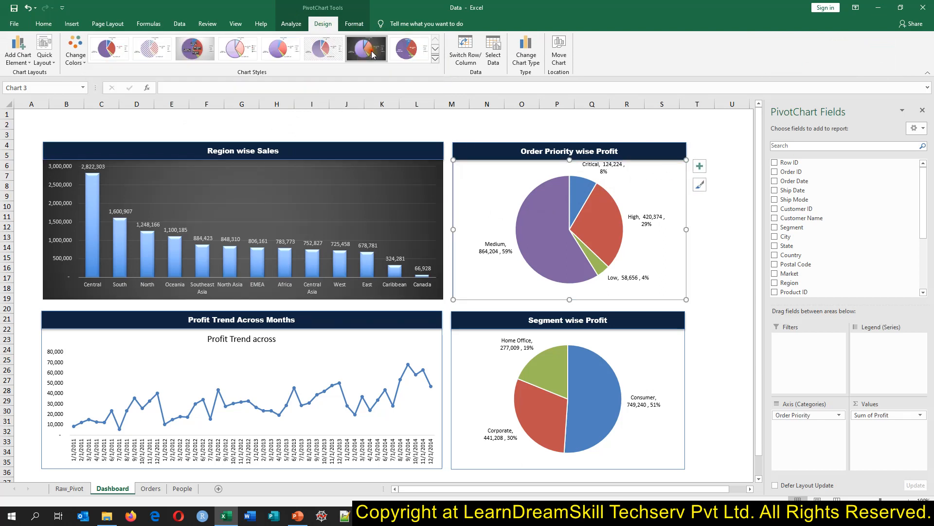
left_click(373, 54)
left_click(443, 344)
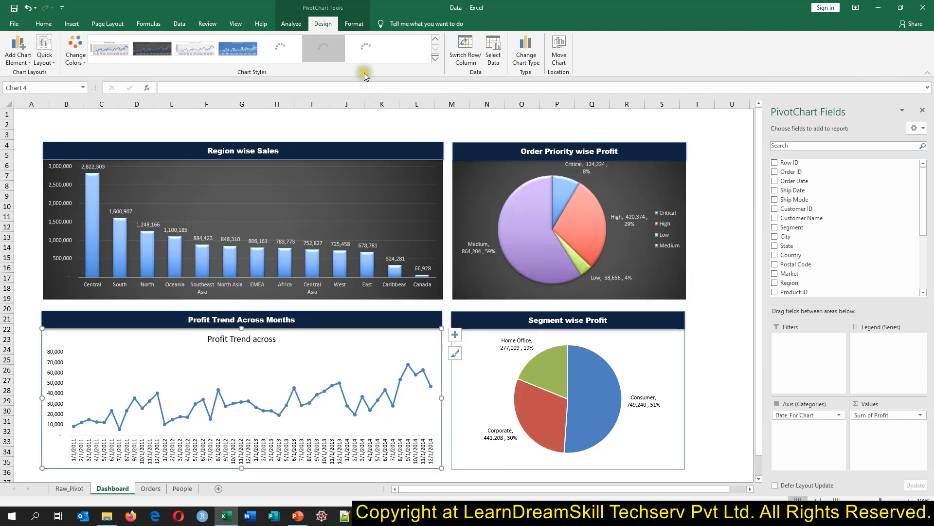
left_click(152, 48)
Step: Apply the matching dark-background chart style to the Segment wise Profit pie and close the PivotChart Fields pane
left_click(486, 354)
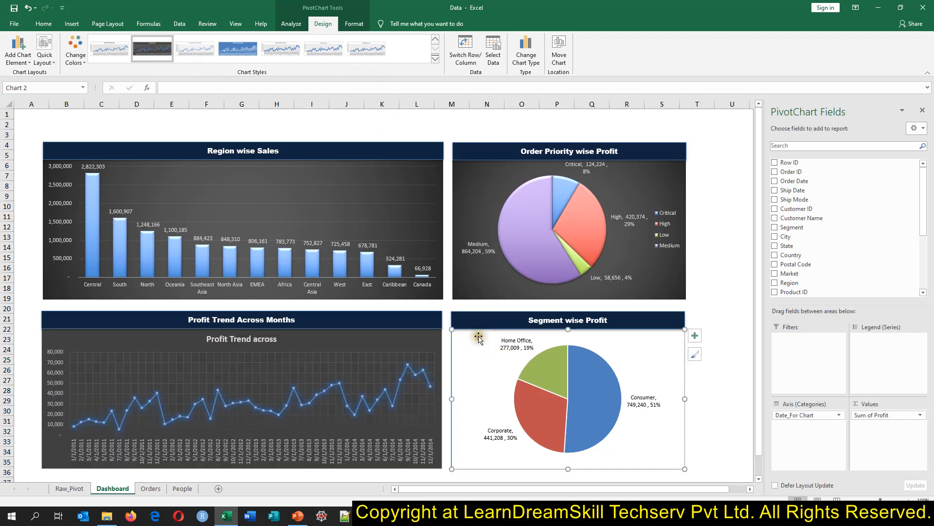
left_click(437, 61)
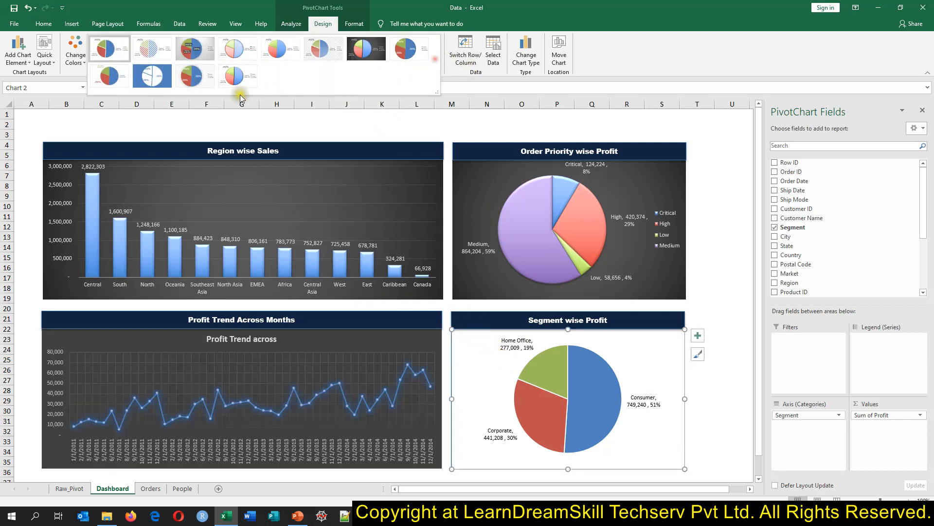
left_click(366, 49)
left_click(724, 318)
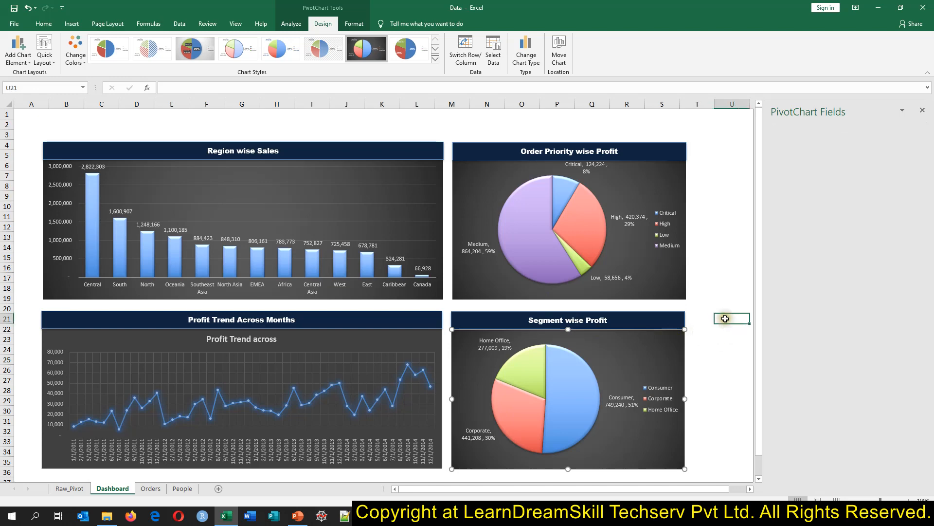
left_click(344, 371)
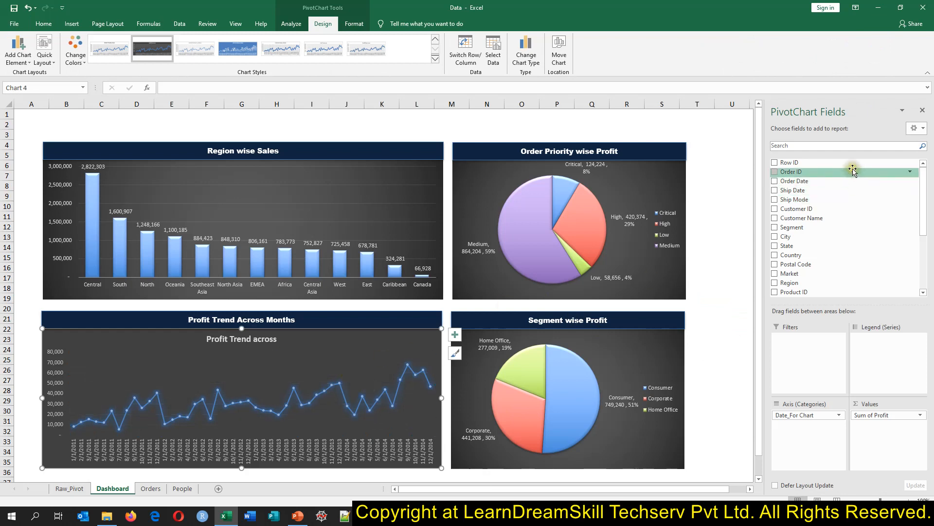
left_click(922, 110)
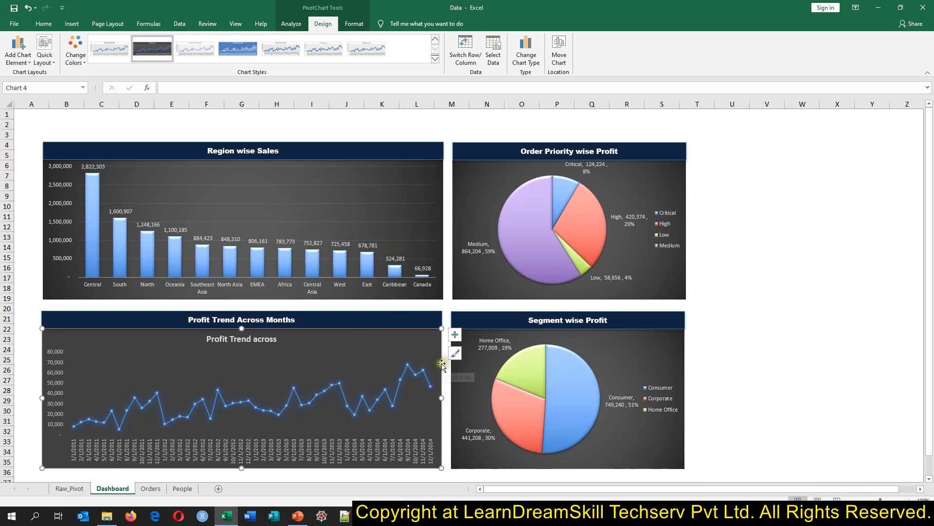
Step: Delete the empty rows 21 to 32 between the first two pivot tables on the Raw_Pivot sheet
left_click(69, 488)
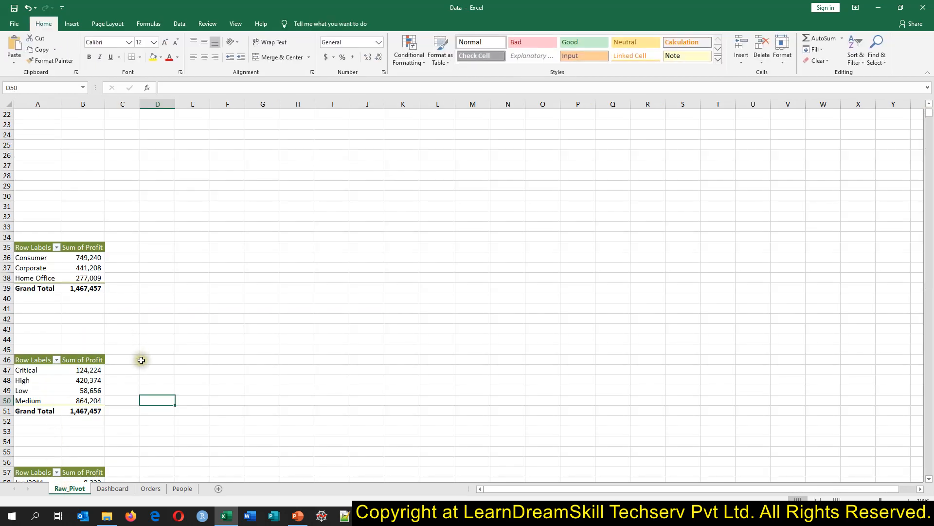
scroll(145, 357, "up", 6)
scroll(144, 357, "down", 1)
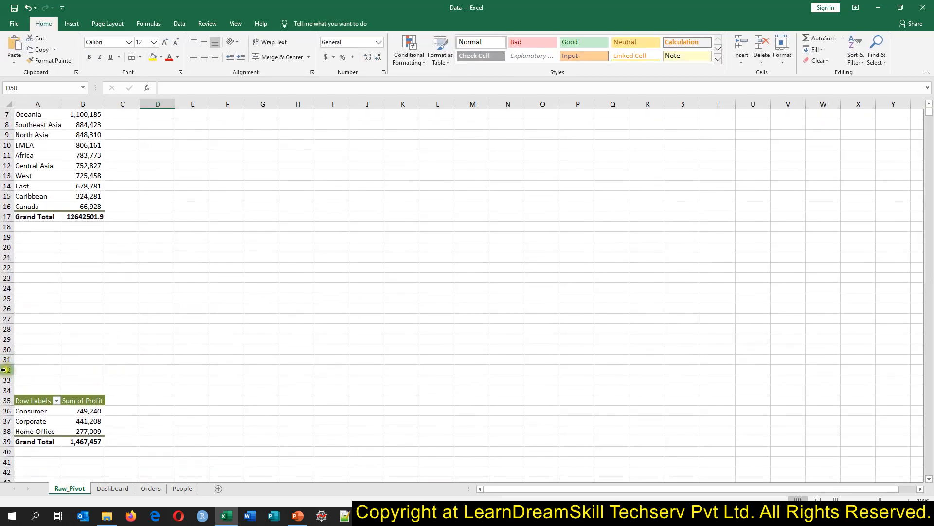
left_click_drag(6, 369, 1, 257)
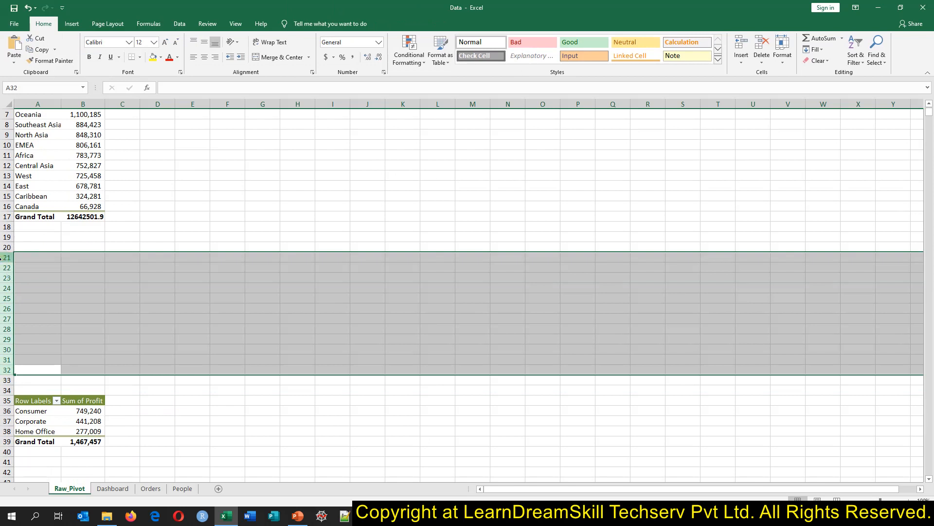
key("ctrl+minus")
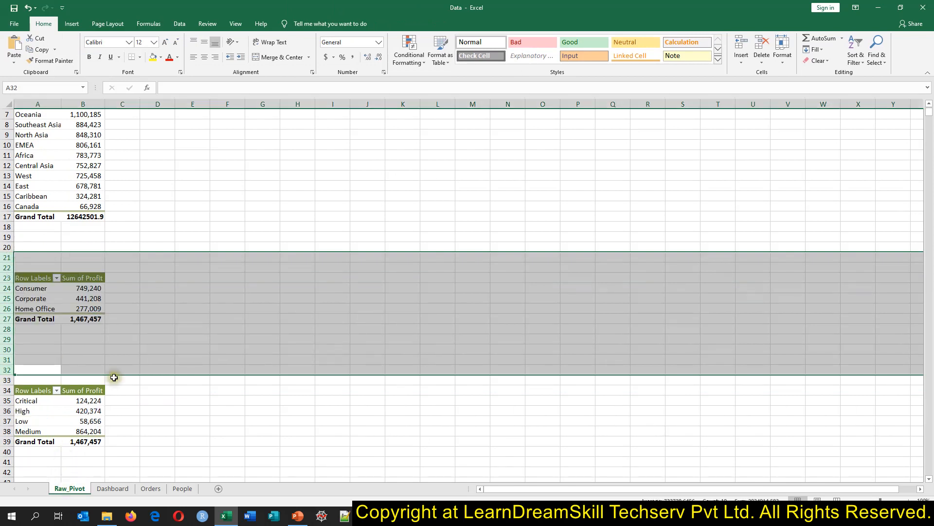
left_click(180, 237)
Step: Insert a Category slicer for the region sales pivot table on the Raw_Pivot sheet
scroll(127, 219, "up", 2)
left_click(79, 197)
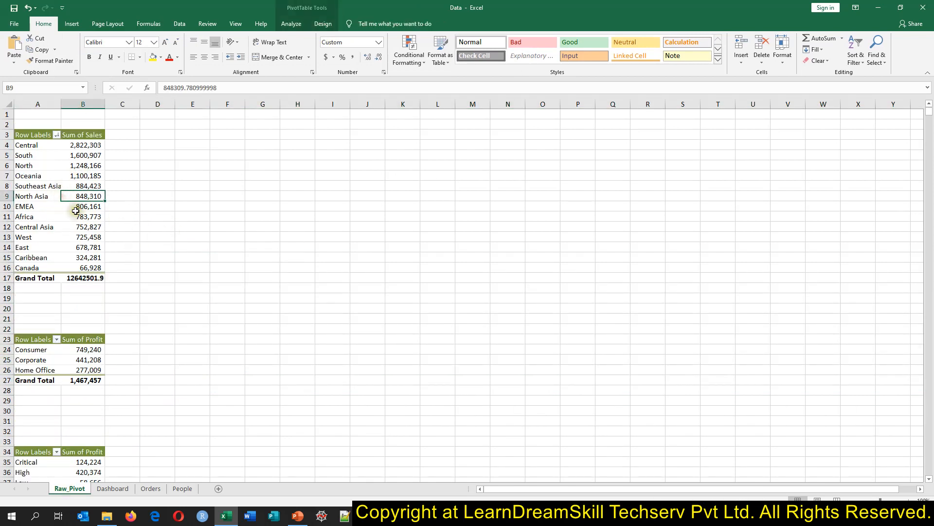
left_click(293, 24)
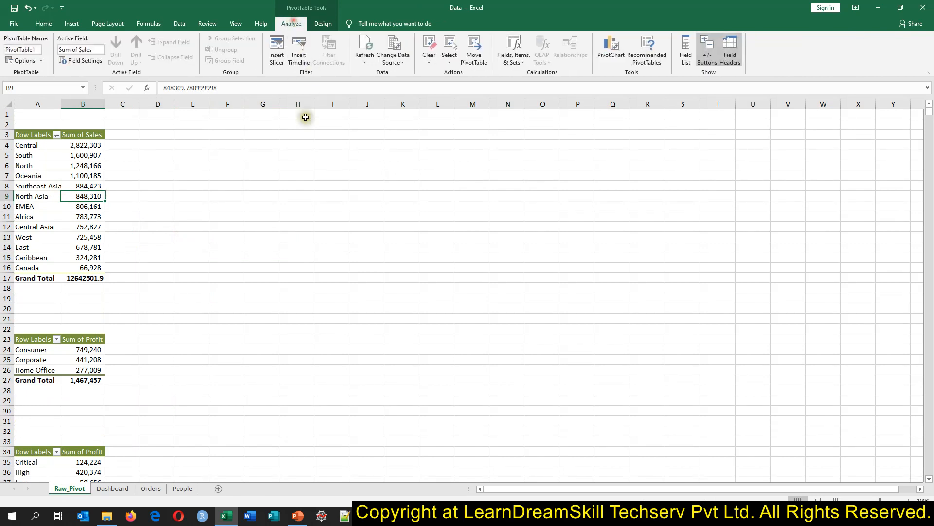
left_click(276, 53)
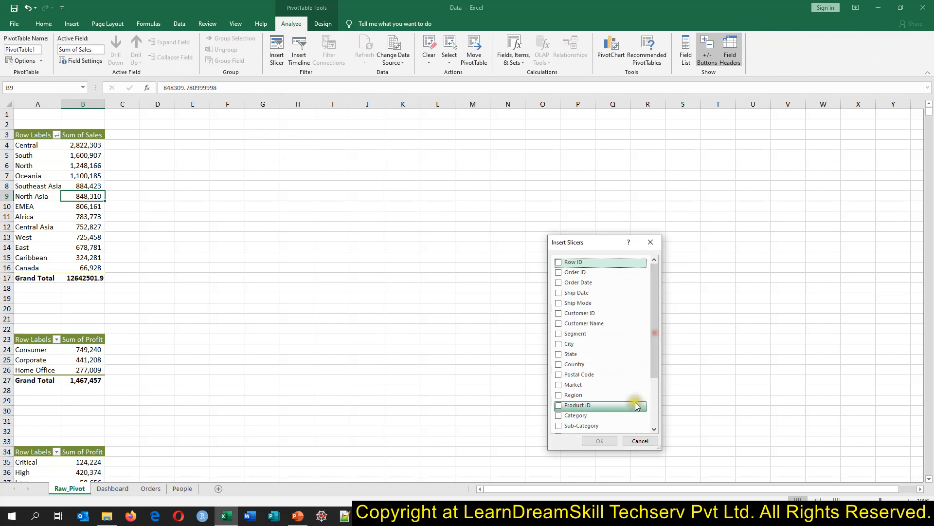
left_click(563, 417)
left_click(600, 440)
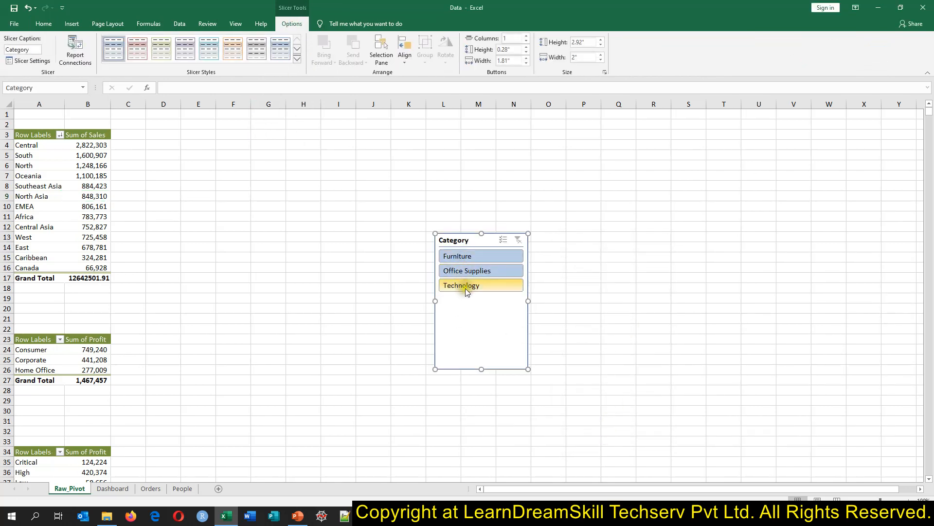
Step: Cut the Category slicer from Raw_Pivot and paste it at cell V14 beside the charts on the Dashboard sheet
key("Delete")
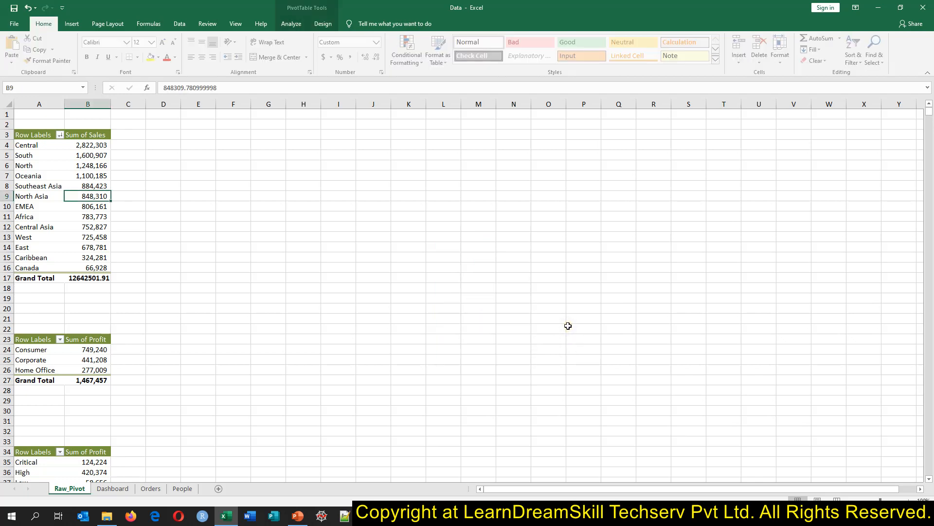
left_click(112, 488)
left_click(775, 247)
key("ctrl+v")
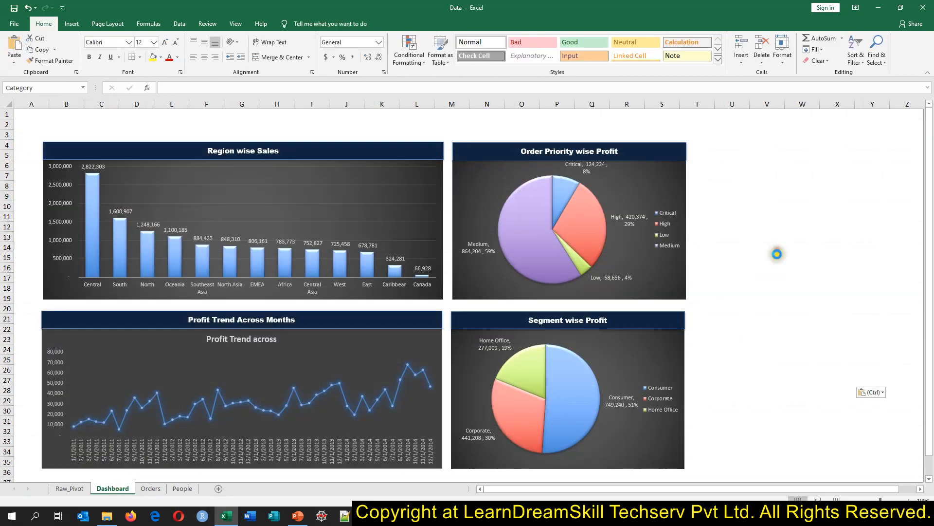
Step: Place the Category slicer beside the Order Priority wise Profit chart at about 1.41" high and apply the dark blue slicer style
left_click_drag(811, 329, 766, 239)
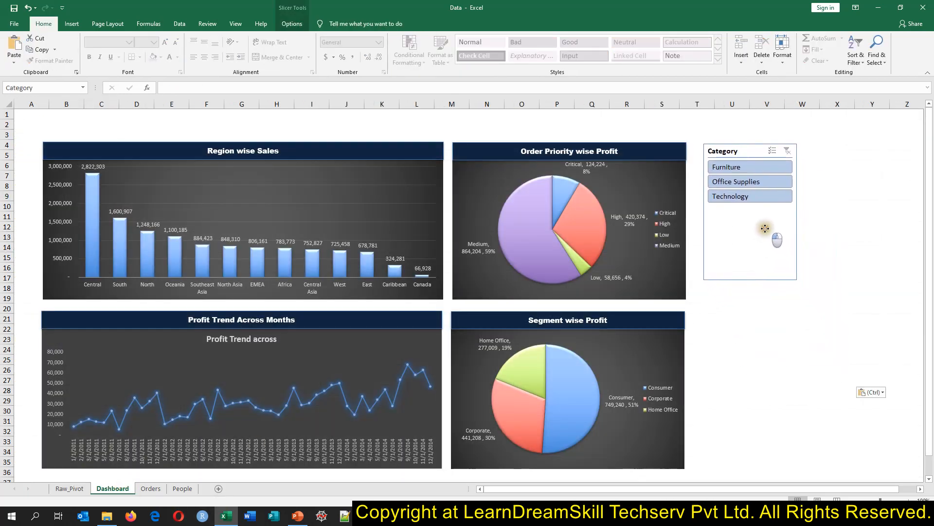
left_click_drag(751, 280, 751, 218)
left_click(298, 23)
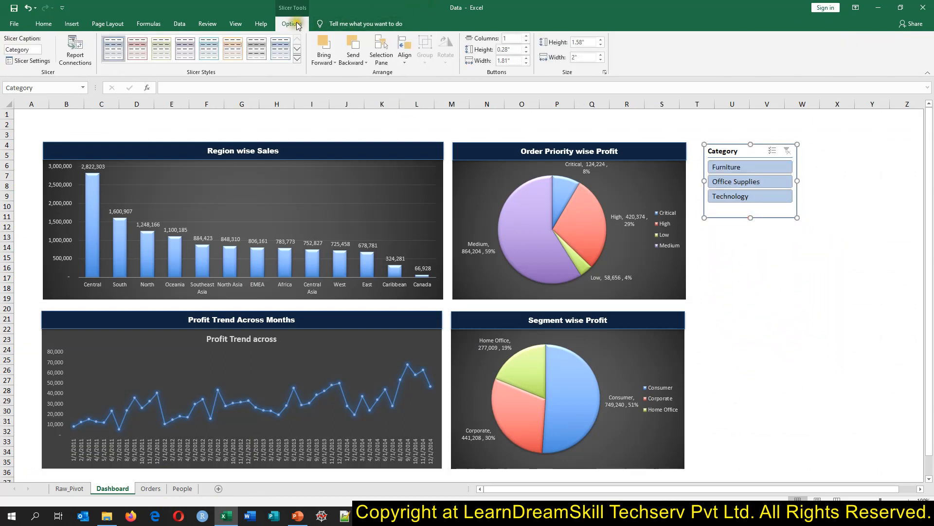
left_click(295, 61)
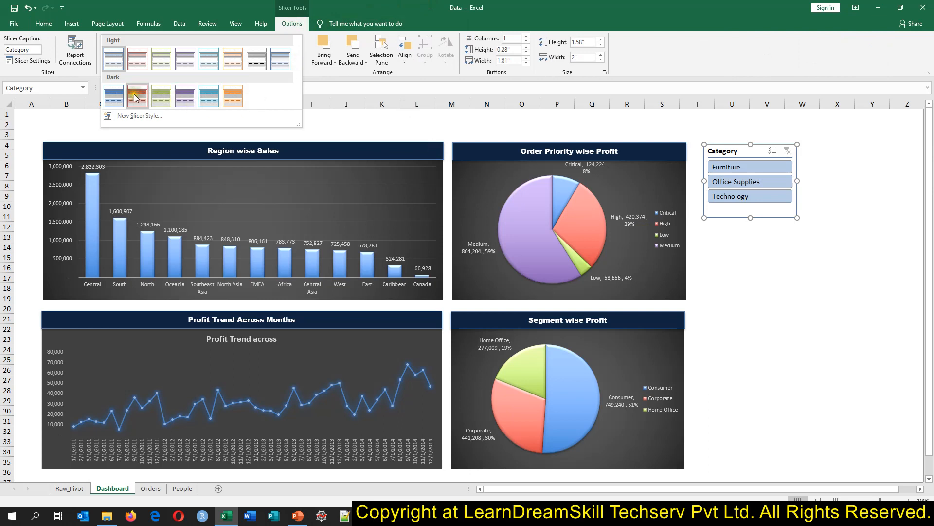
left_click(117, 98)
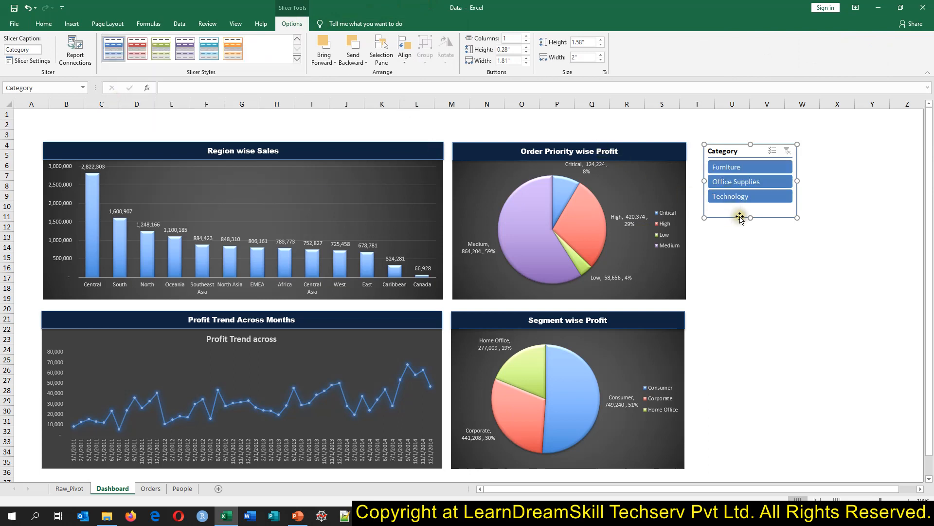
mouse_move(751, 218)
left_mouse_down()
mouse_move(751, 209)
mouse_move(764, 216)
mouse_move(764, 227)
left_mouse_up()
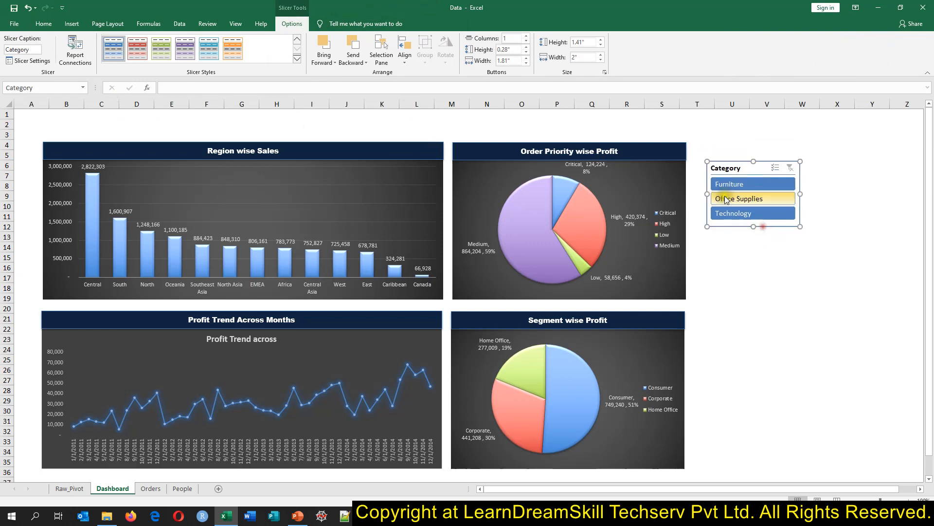
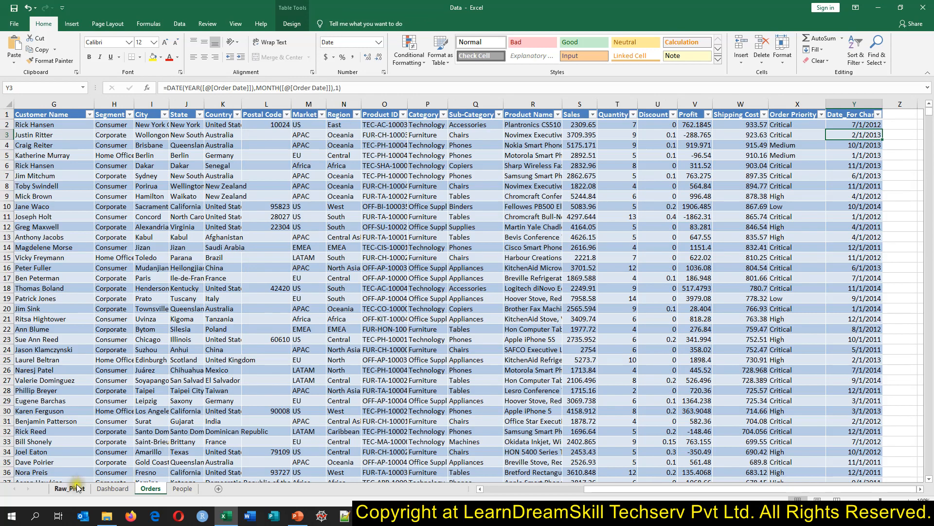
Step: Change the data source of the order priority profit pivot table on Raw_Pivot to Table1 on the Orders sheet
left_click(69, 489)
left_click_drag(49, 155, 53, 182)
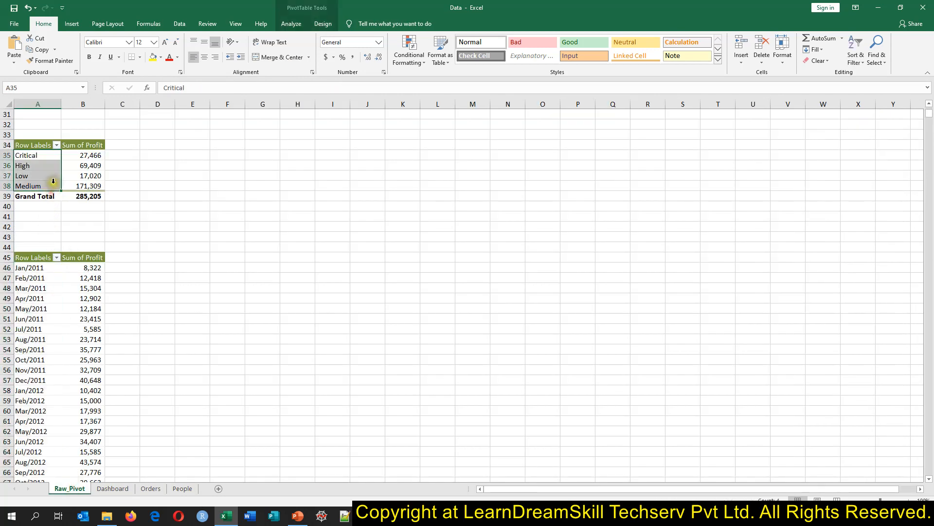
left_click(75, 175)
left_click(291, 24)
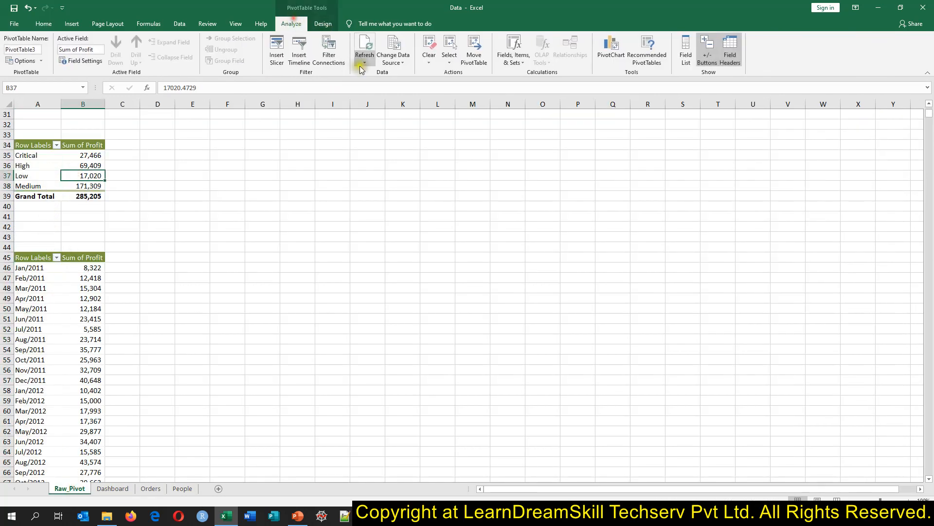
left_click(392, 49)
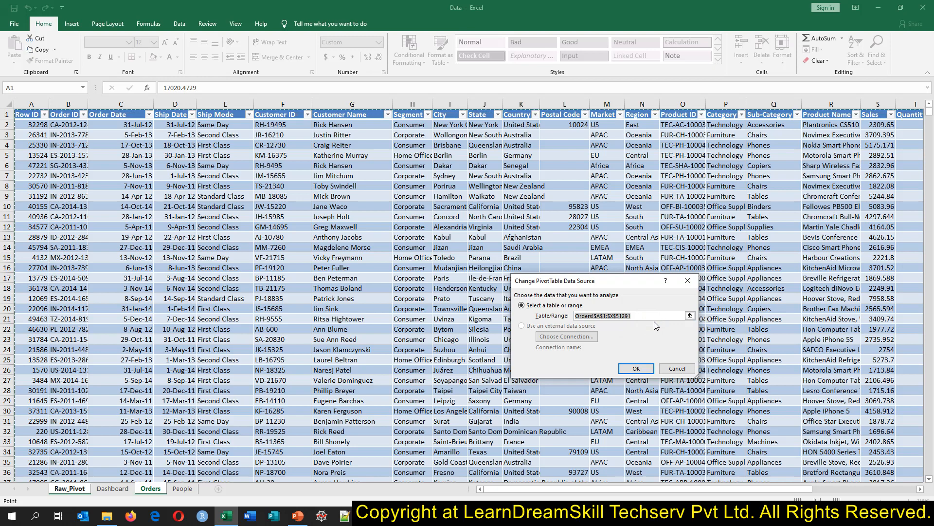
left_click(282, 198)
key("ctrl+a")
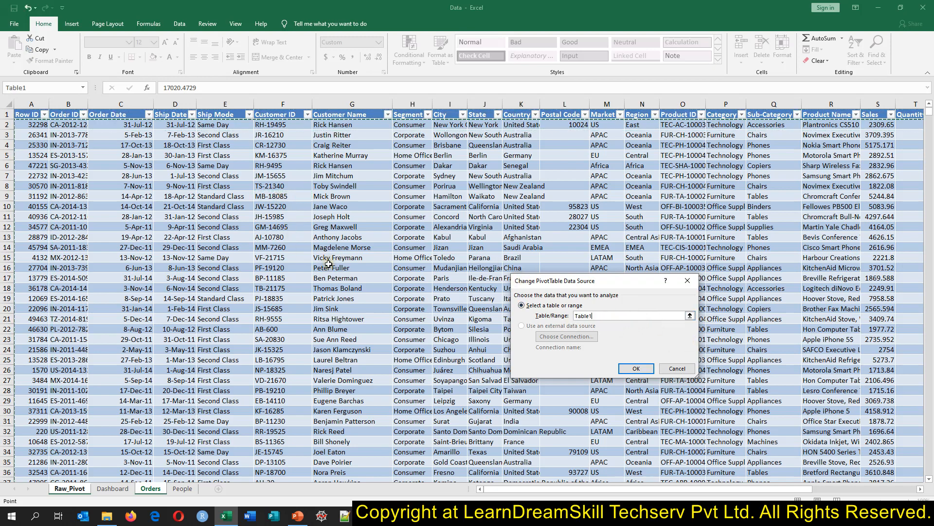
left_click(636, 368)
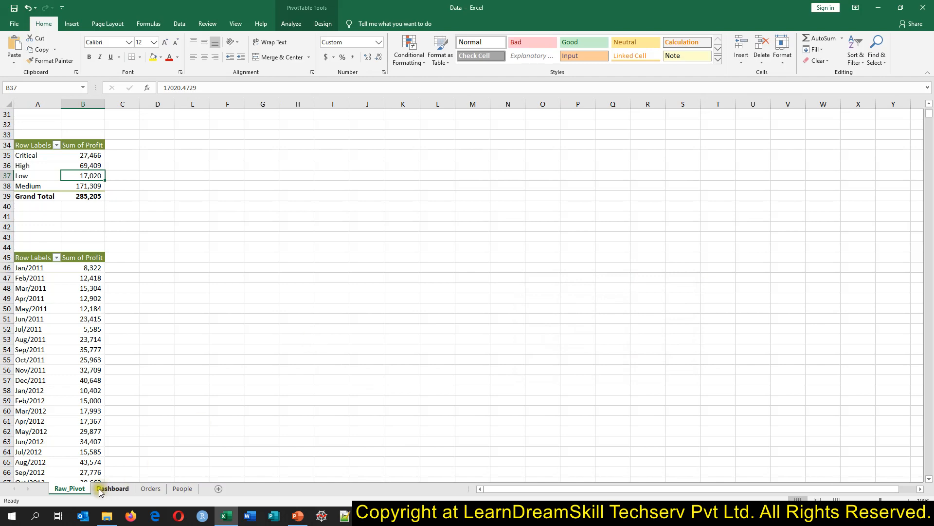
Step: Change the data source of the segment profit pivot table to the whole table on the Orders sheet
scroll(87, 216, "up", 4)
left_click(94, 187)
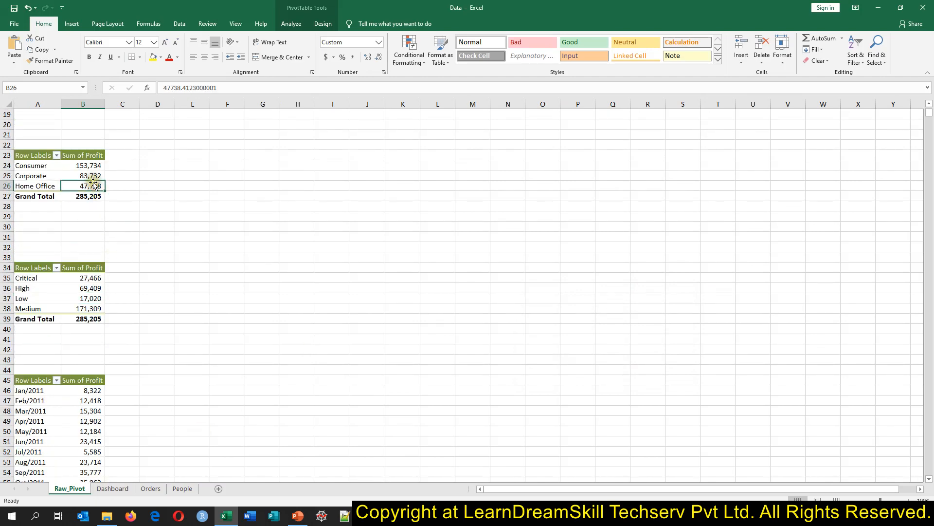
left_click(291, 24)
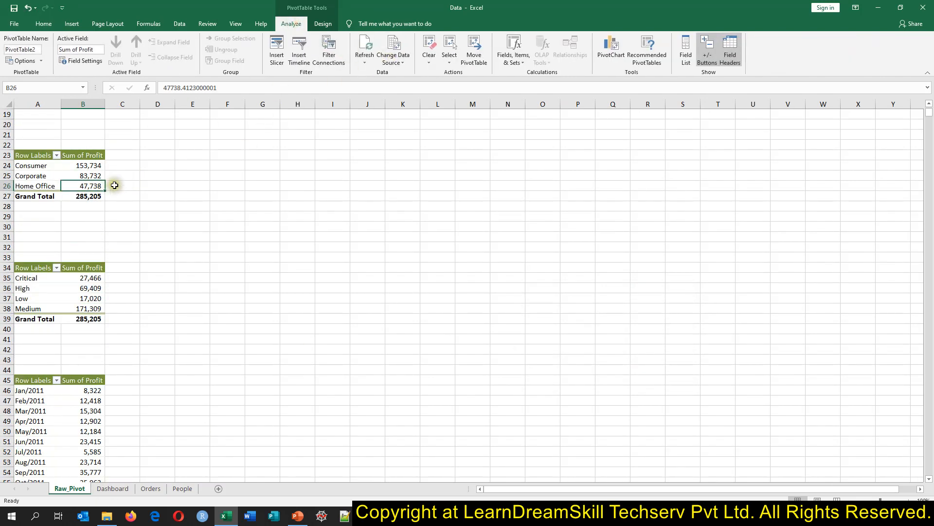
left_click(392, 46)
left_click(390, 252)
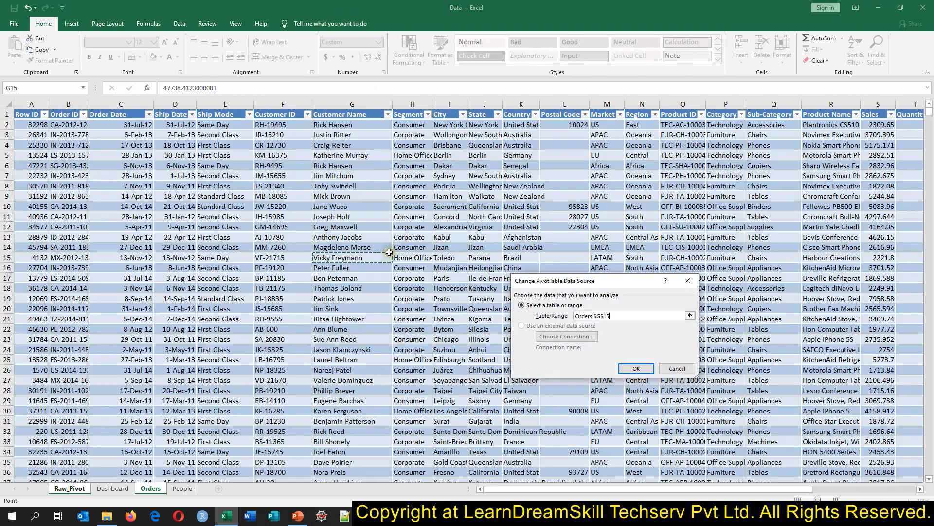
key("ctrl+a")
left_click(648, 369)
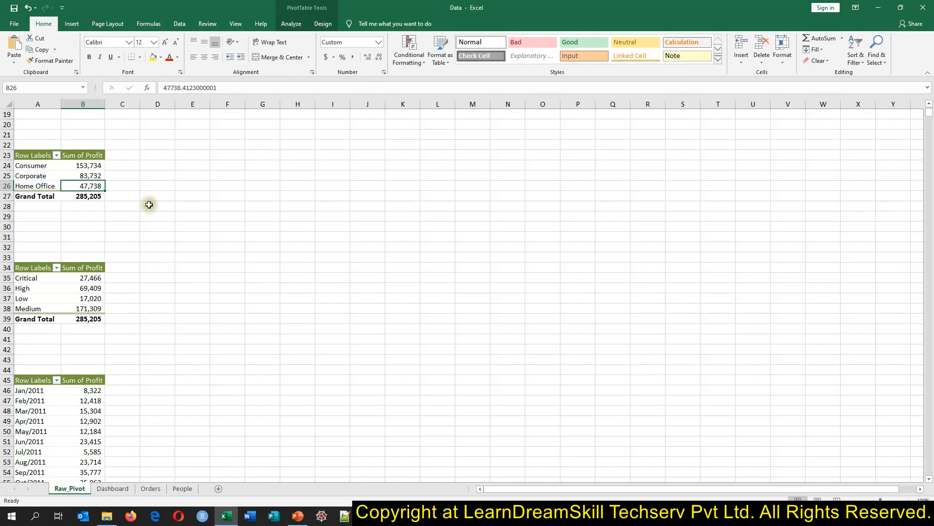
Step: Set the data source of the region sales pivot table to Table1 and refresh the pivot table
scroll(149, 204, "up", 5)
left_click(84, 176)
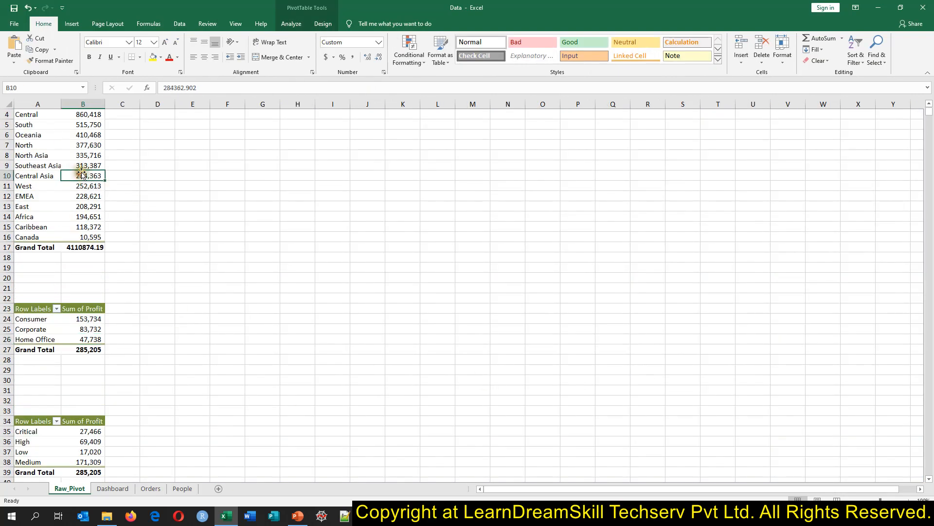
left_click(294, 27)
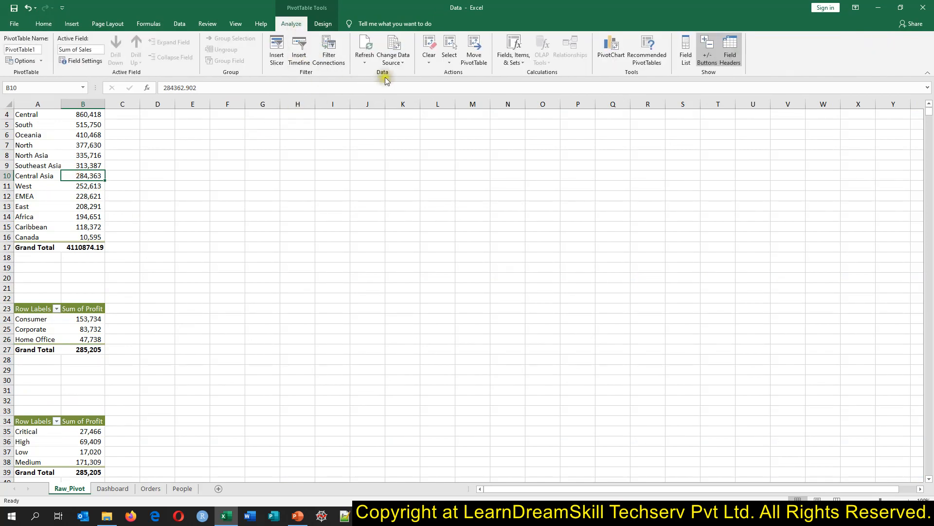
left_click(390, 52)
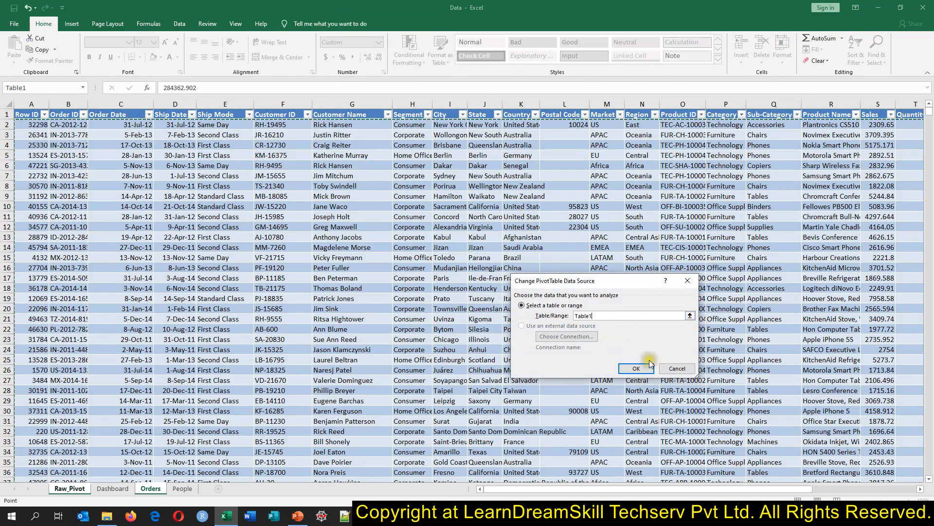
left_click(636, 368)
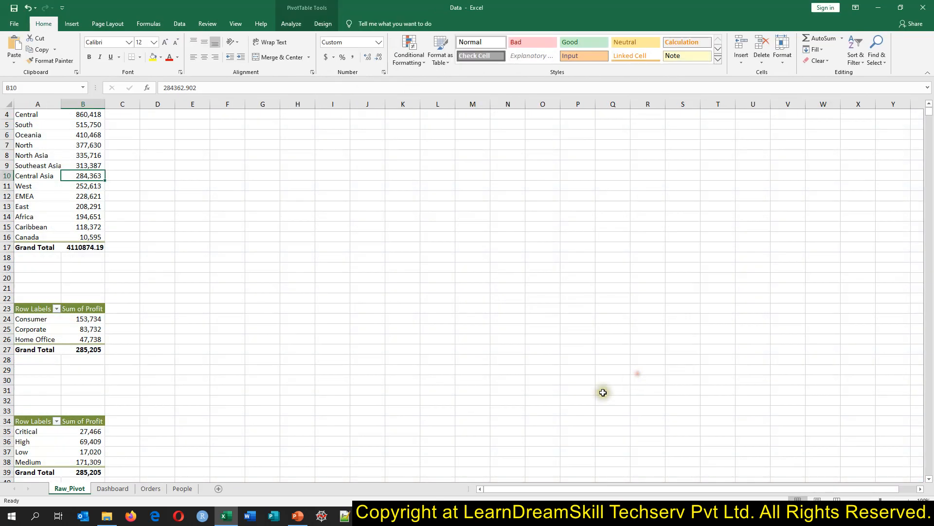
right_click(73, 216)
left_click(109, 253)
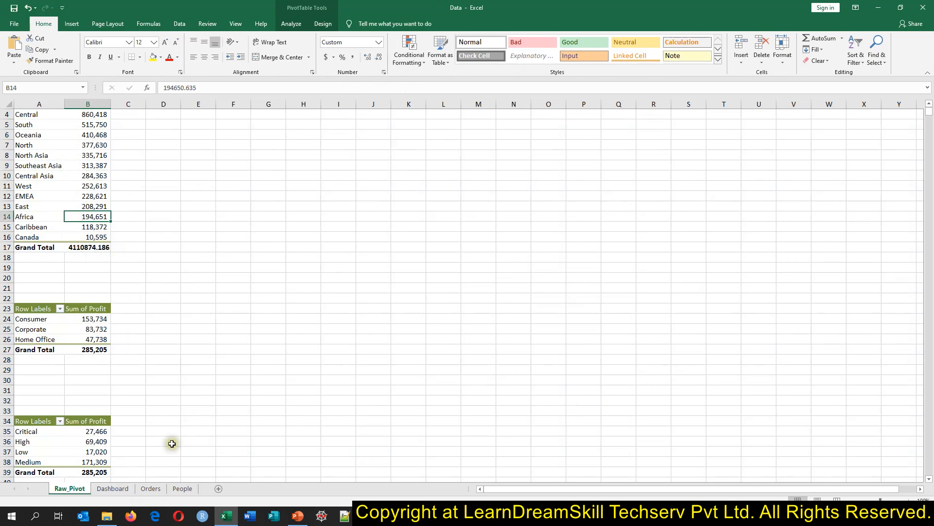
Step: Check which pivot tables the Category slicer on the Dashboard sheet is connected to
left_click(113, 488)
left_click(729, 168)
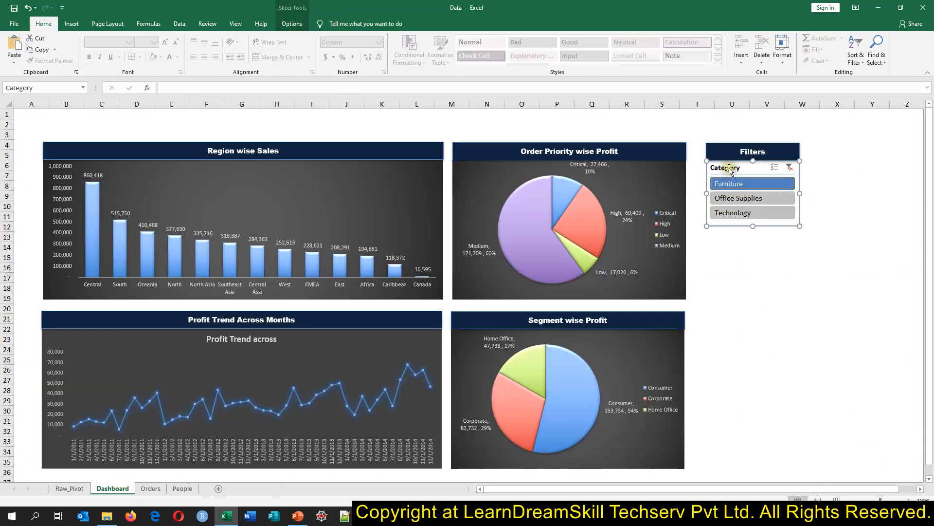
right_click(728, 168)
left_click(761, 285)
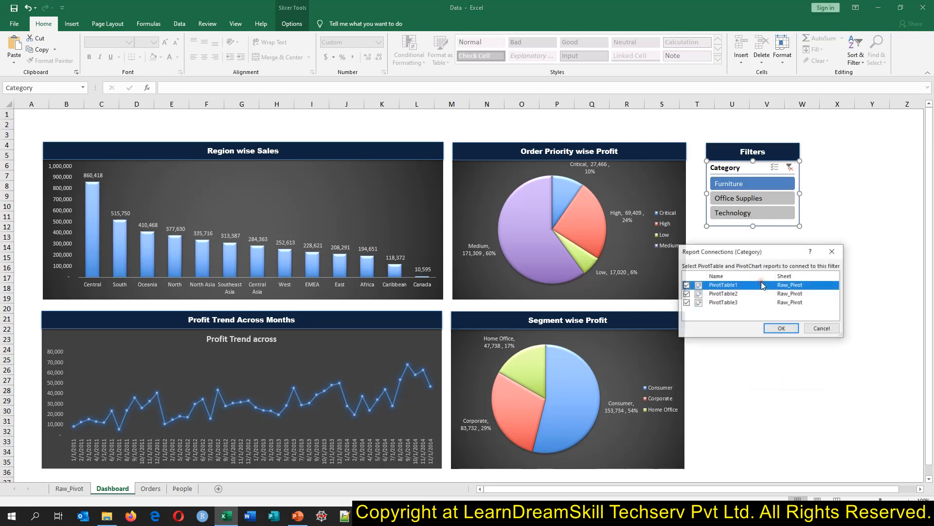
left_click_drag(837, 339, 851, 384)
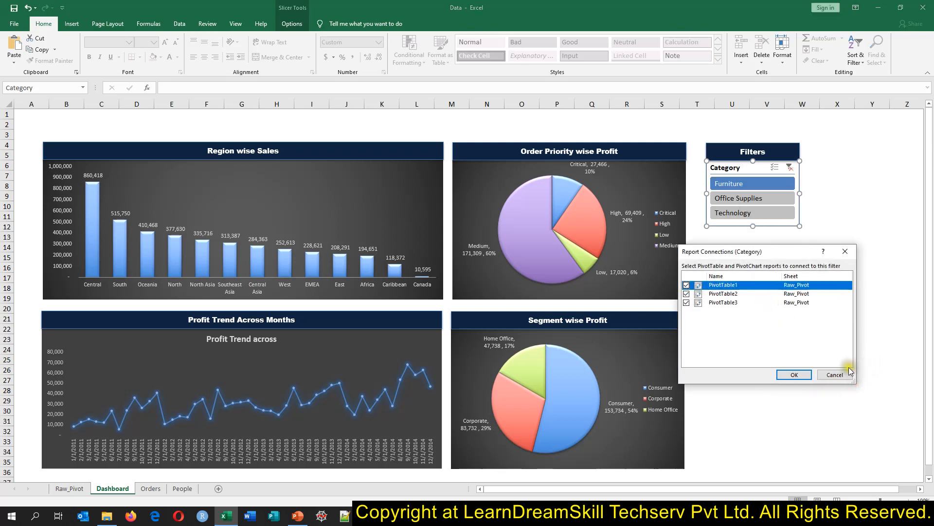
left_click(845, 253)
left_click(799, 312)
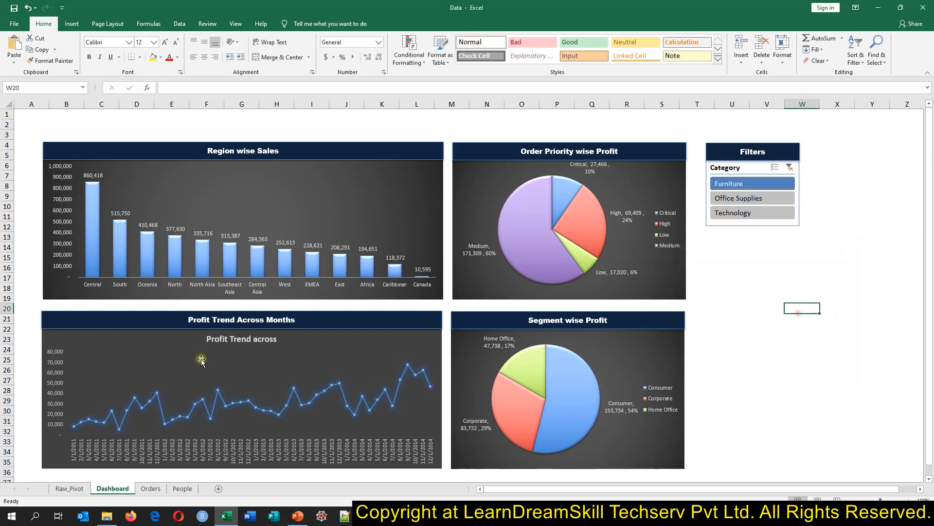
Step: Insert a Category slicer for the monthly profit pivot table on the Raw_Pivot sheet
left_click(68, 488)
scroll(110, 409, "down", 7)
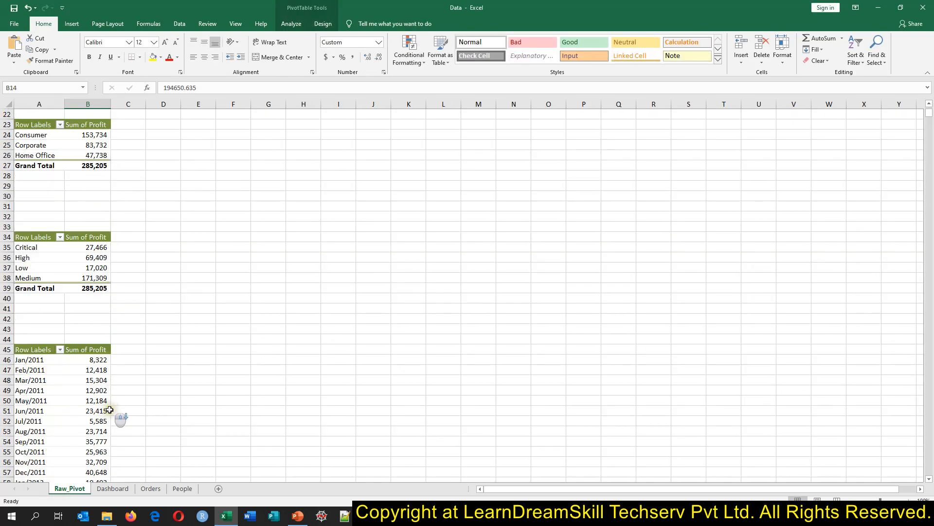
right_click(94, 385)
left_click(347, 144)
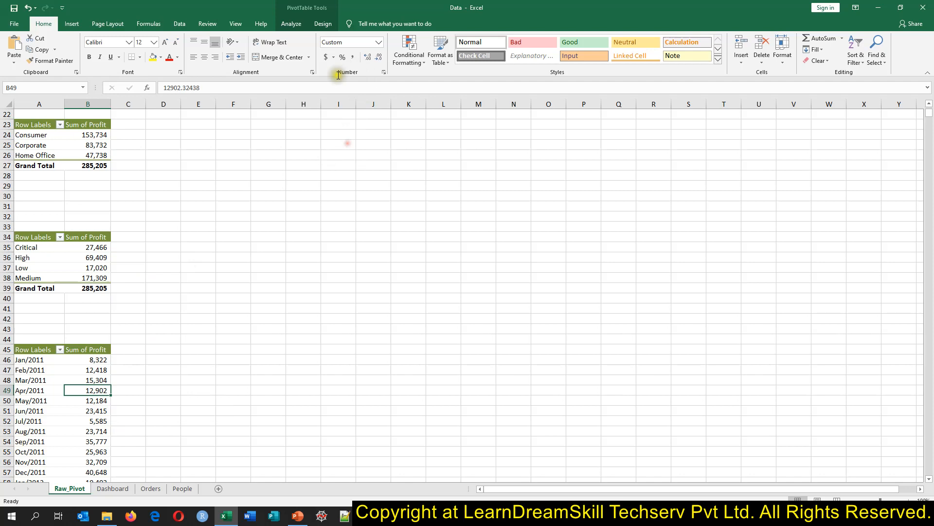
left_click(35, 386)
left_click(321, 24)
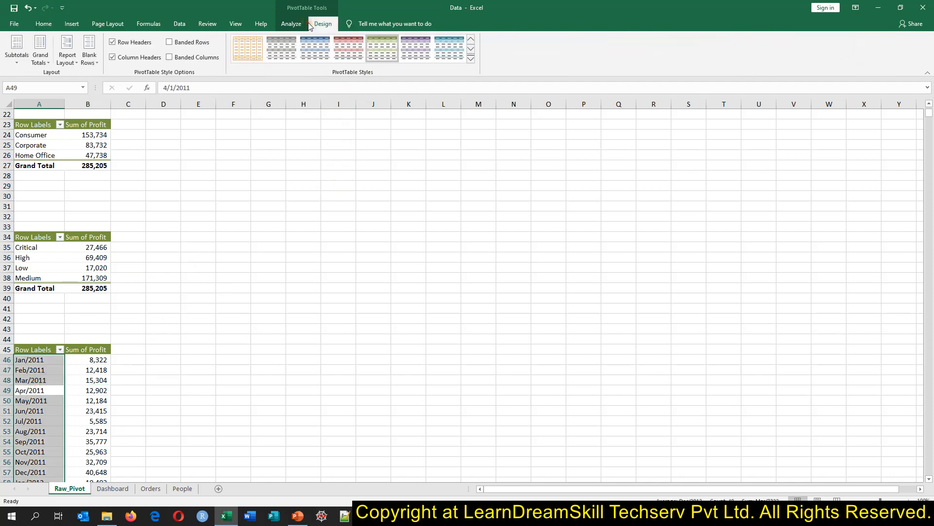
left_click(292, 24)
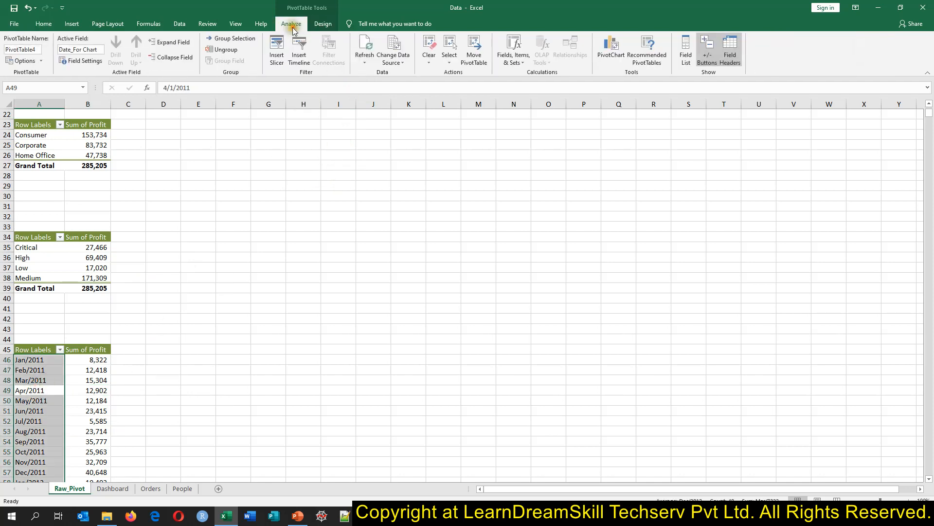
left_click(277, 49)
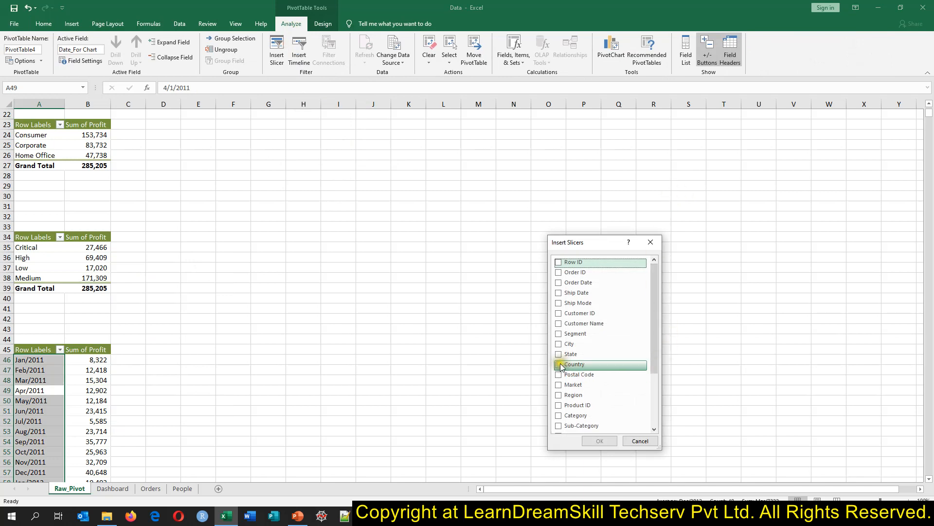
left_click(558, 416)
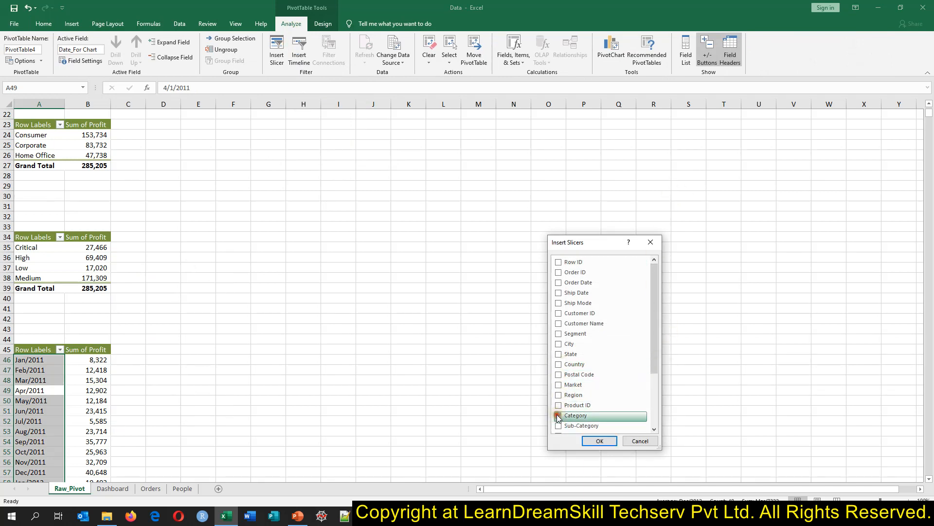
left_click(600, 441)
Step: Check the report connections of the new Category slicer on the Raw_Pivot sheet
right_click(463, 240)
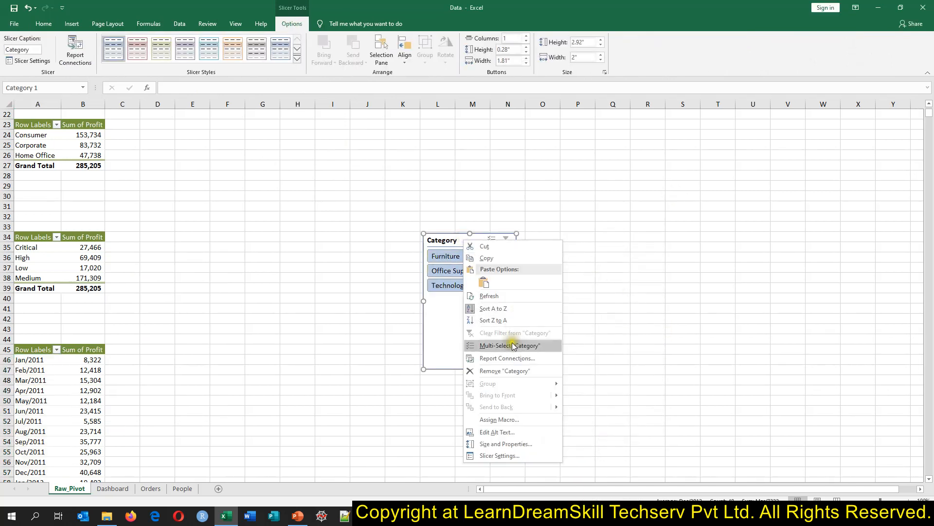
left_click(506, 358)
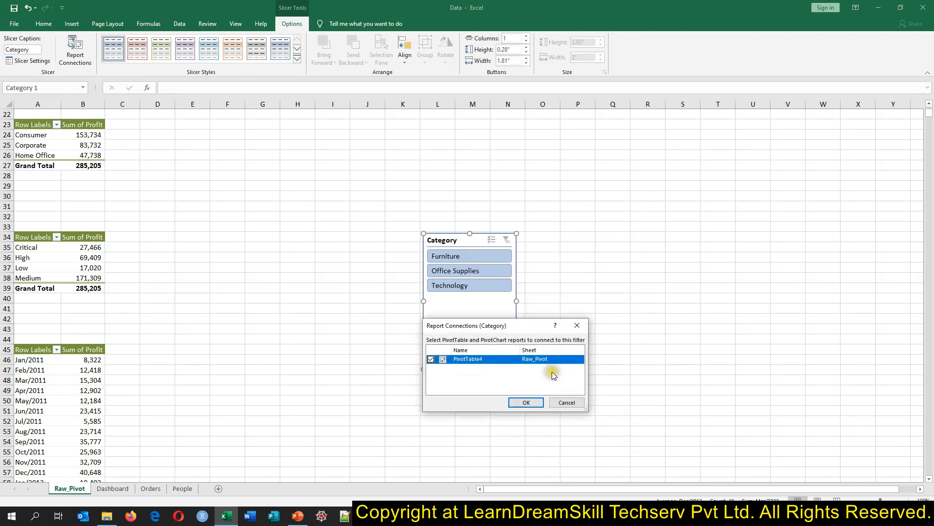
left_click(563, 402)
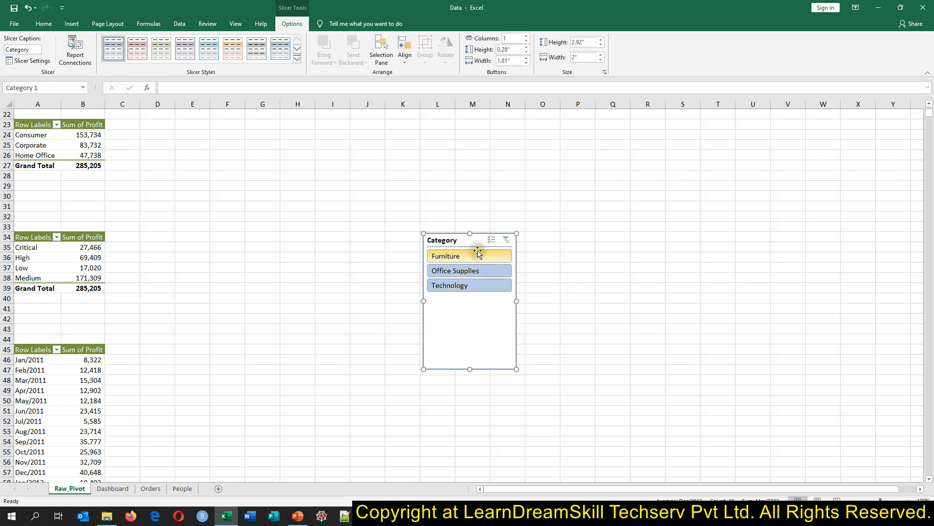
Step: Move the new Category slicer up to about row 31 on the Raw_Pivot sheet and deselect it
left_click_drag(473, 235, 490, 207)
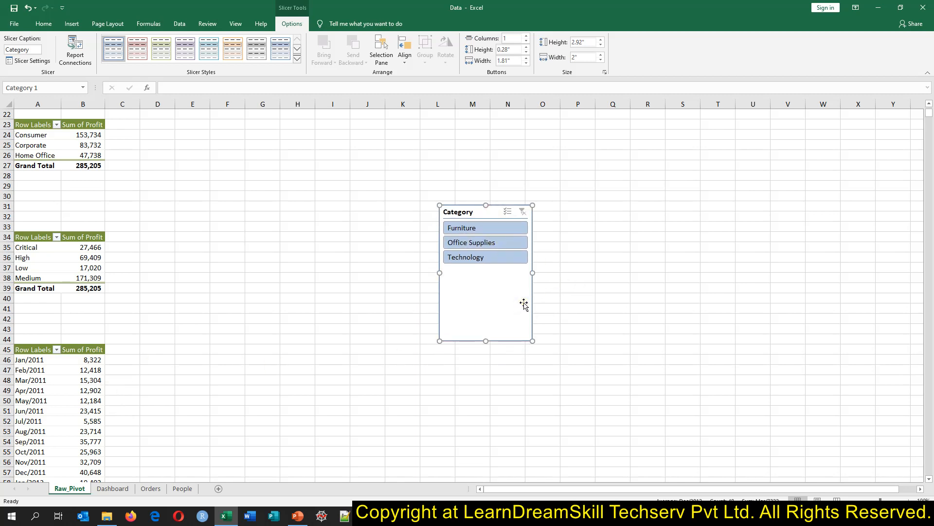
key("Escape")
left_click(122, 373)
scroll(93, 370, "down", 5)
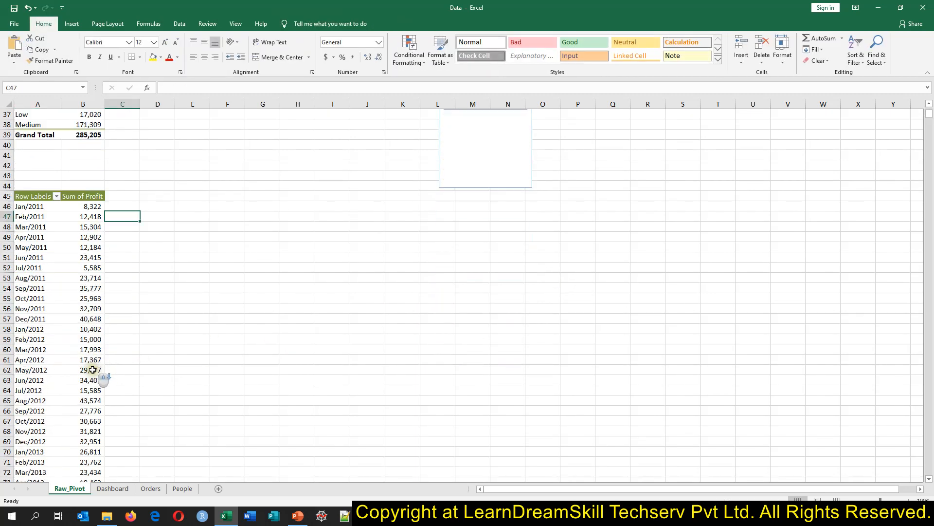
Step: Check the data source of the monthly profit pivot table on the Raw_Pivot sheet
left_click(48, 275)
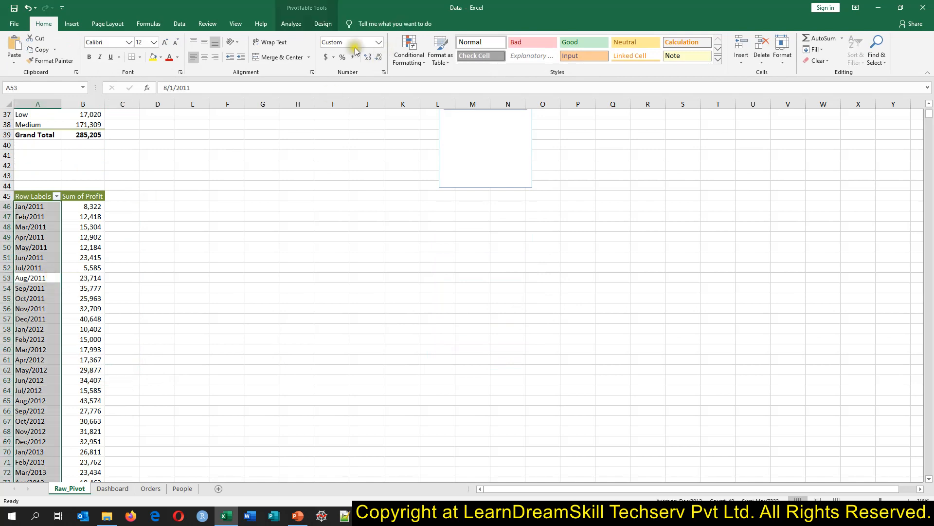
left_click(291, 24)
left_click(276, 51)
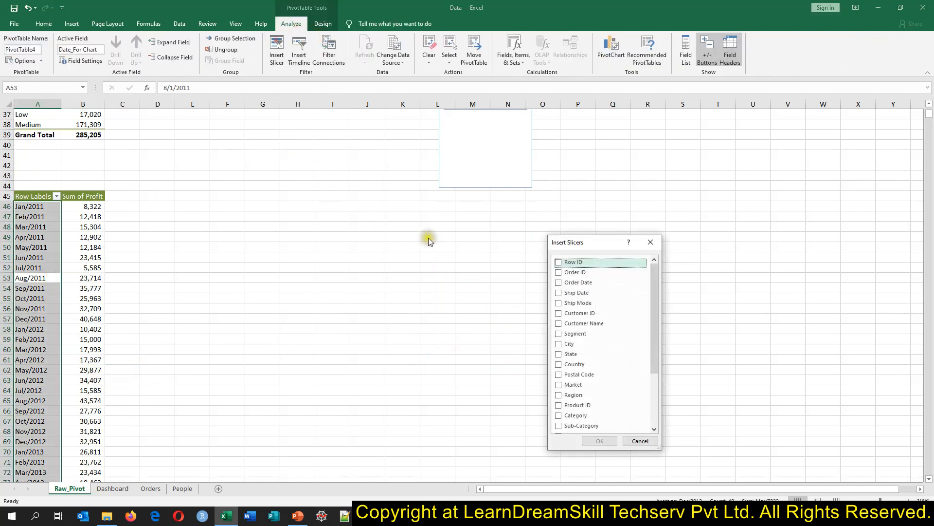
key("Escape")
left_click(393, 52)
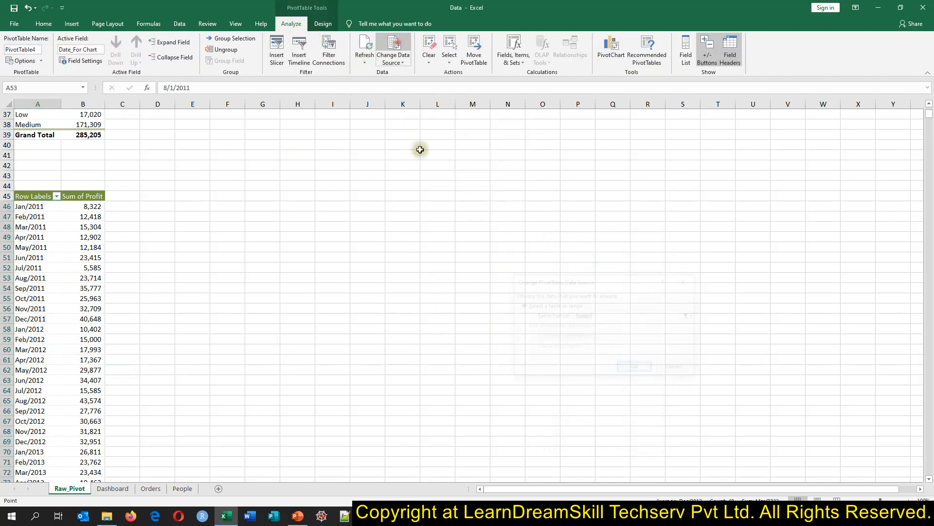
left_click(362, 194)
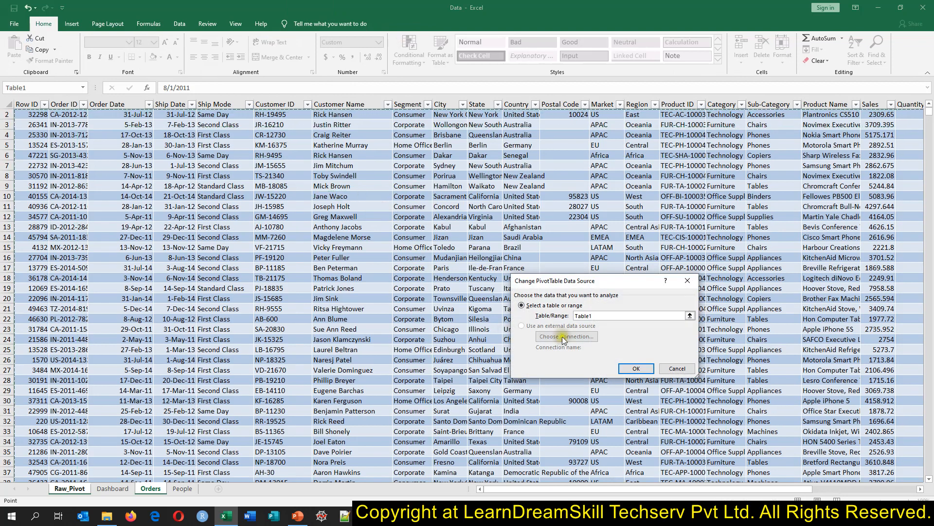
left_click(635, 369)
Step: Check the report connections of the Category slicer on the Raw_Pivot sheet and deselect the slicer
scroll(366, 222, "up", 5)
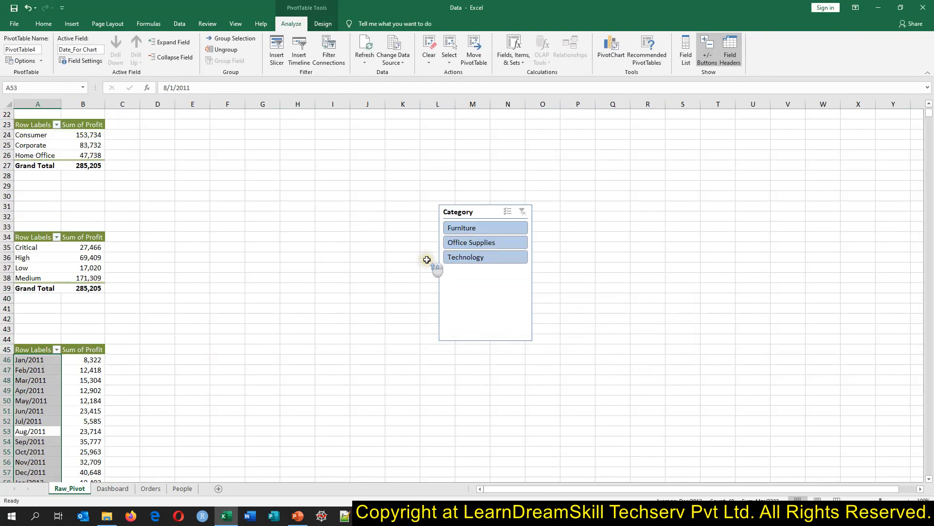
right_click(479, 209)
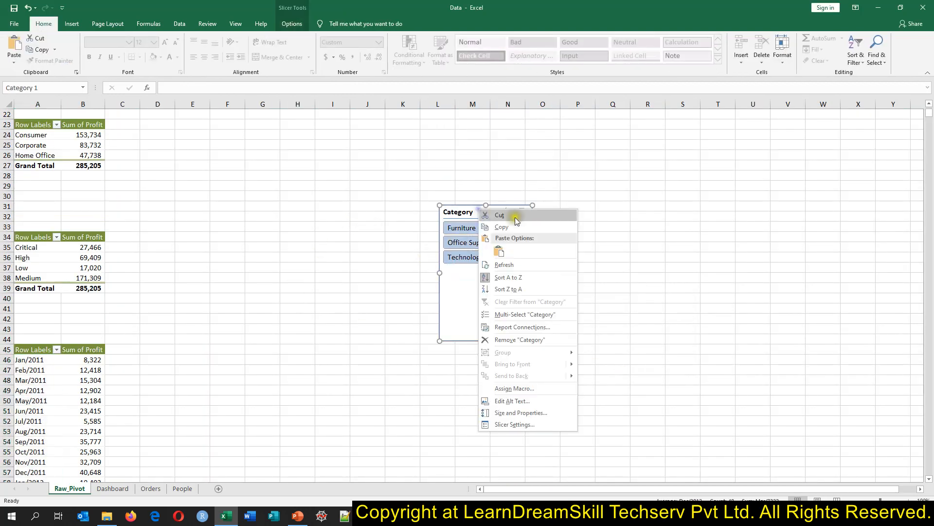
left_click(506, 328)
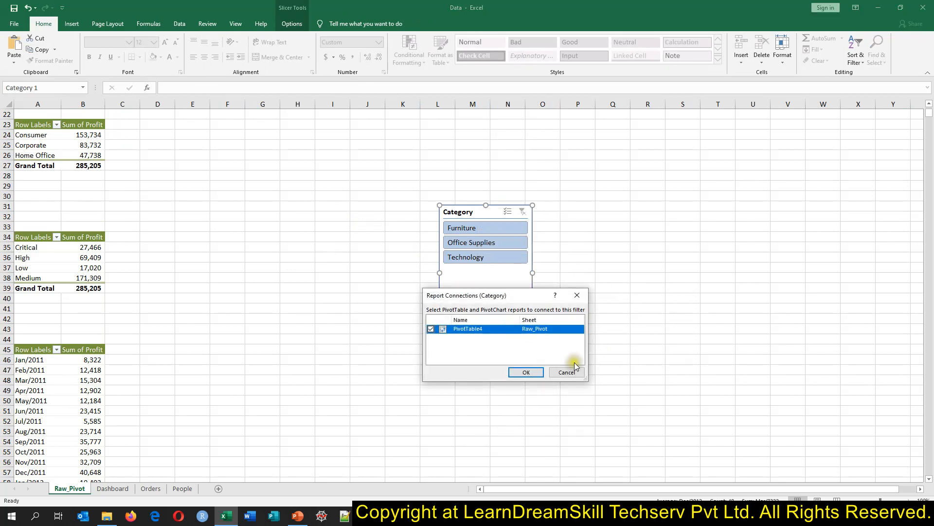
left_click_drag(589, 377, 660, 403)
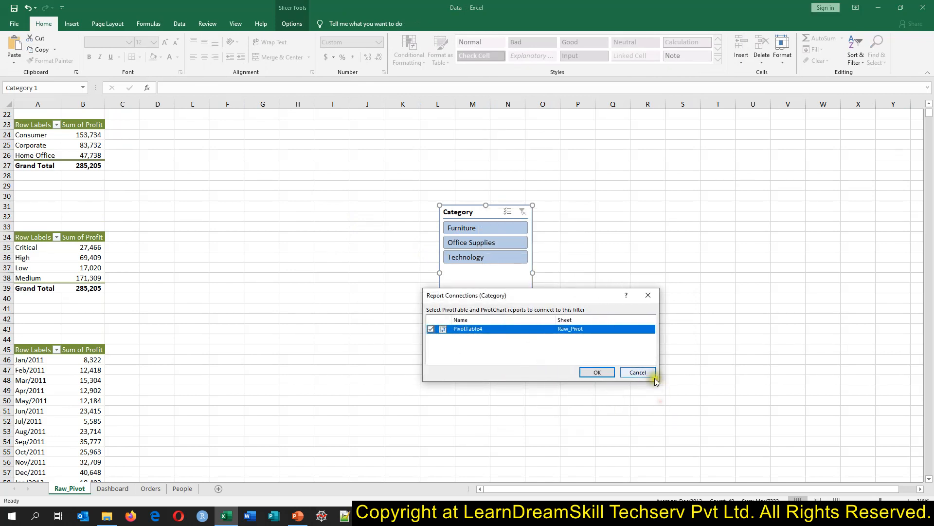
left_click(653, 299)
left_click(554, 325)
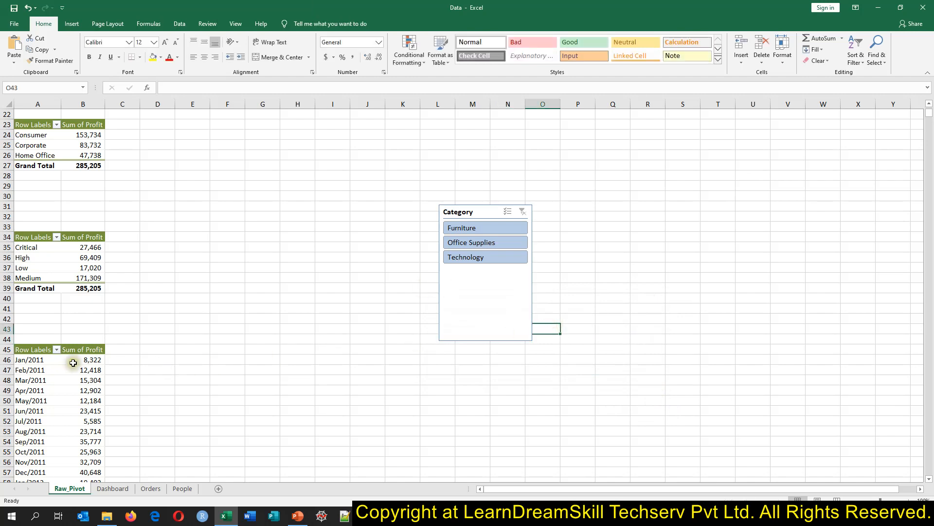
Step: Delete the entire monthly profit pivot table, from its header in row 45 down to its grand total
left_click(100, 350)
key("Down")
key("shift+Left")
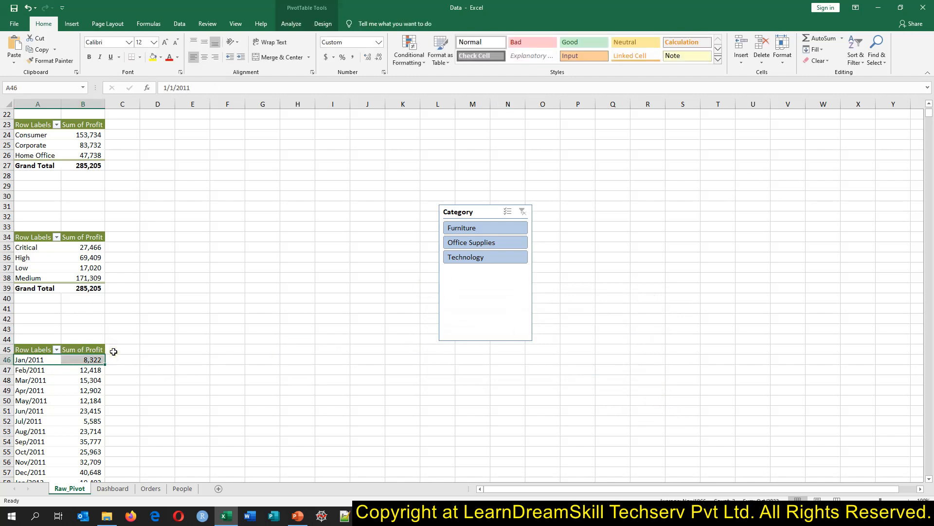
key("shift+Right")
key("Up")
key("shift+Left")
key("ctrl+shift+Down")
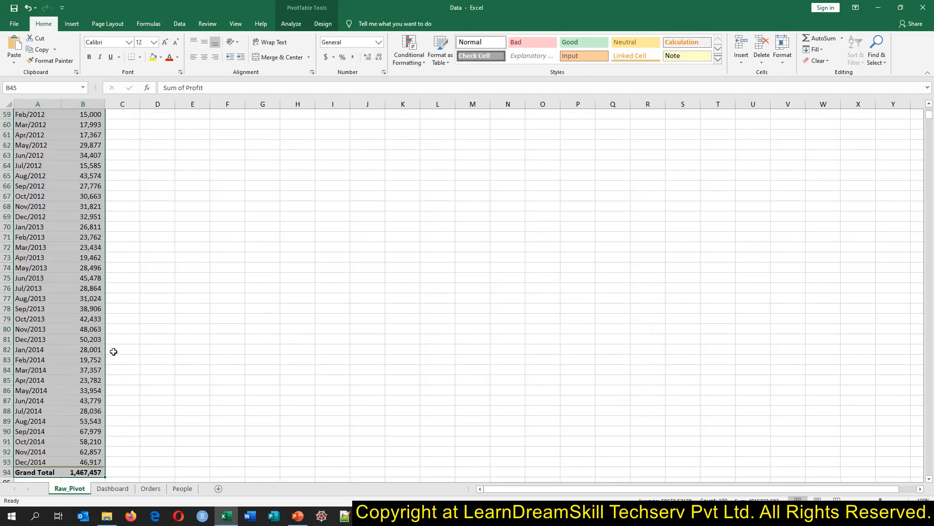
key("Delete")
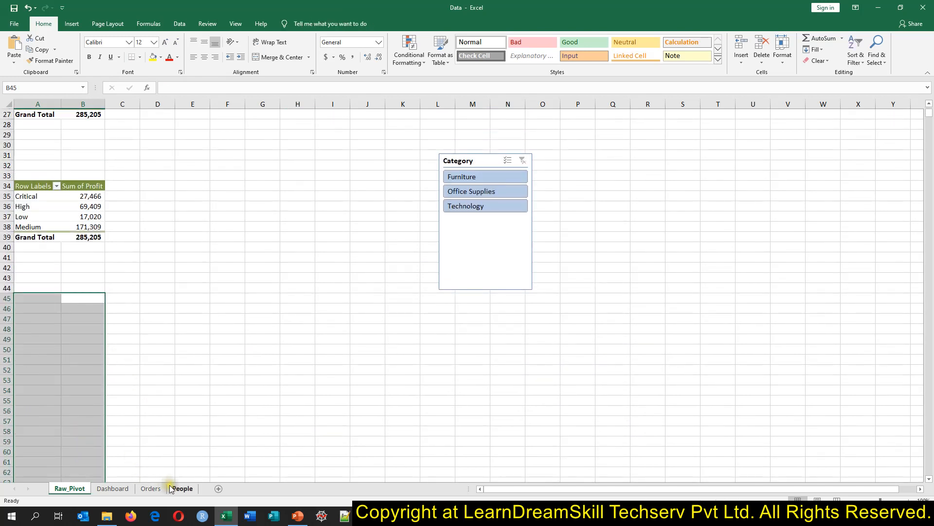
Step: Duplicate the Order Priority pivot table from row 34 to cell A43
left_click_drag(95, 239, 29, 187)
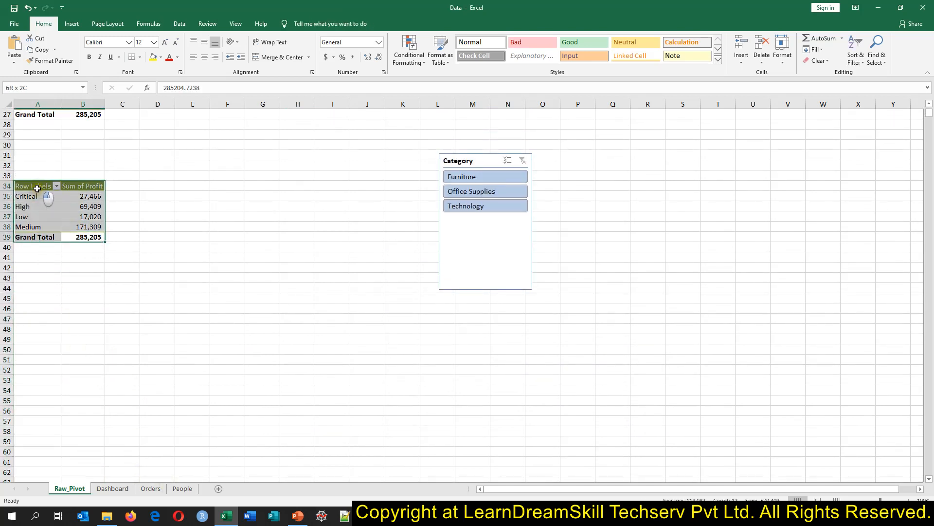
key("ctrl+c")
left_click(37, 276)
key("ctrl+v")
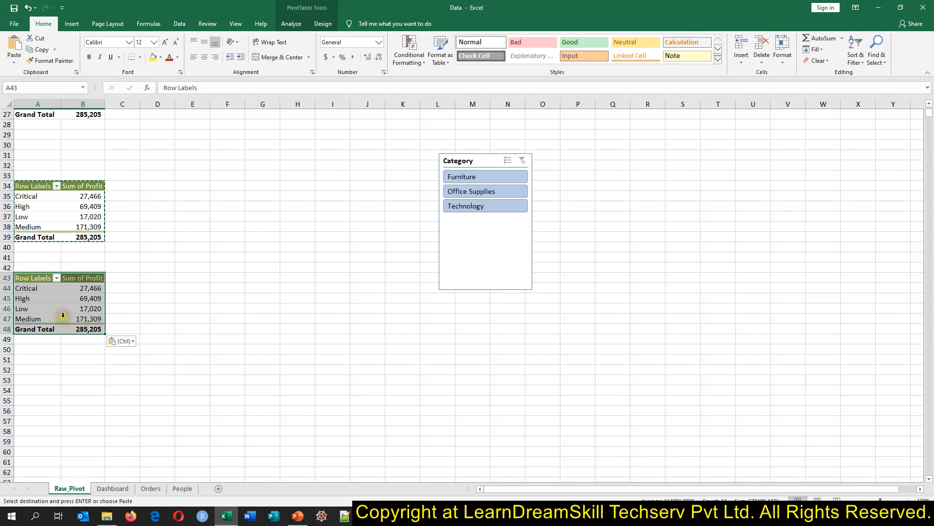
Step: Refresh the copied pivot table at A43 and look for the Date_For_Chart field in its field list
left_click(42, 309)
right_click(41, 309)
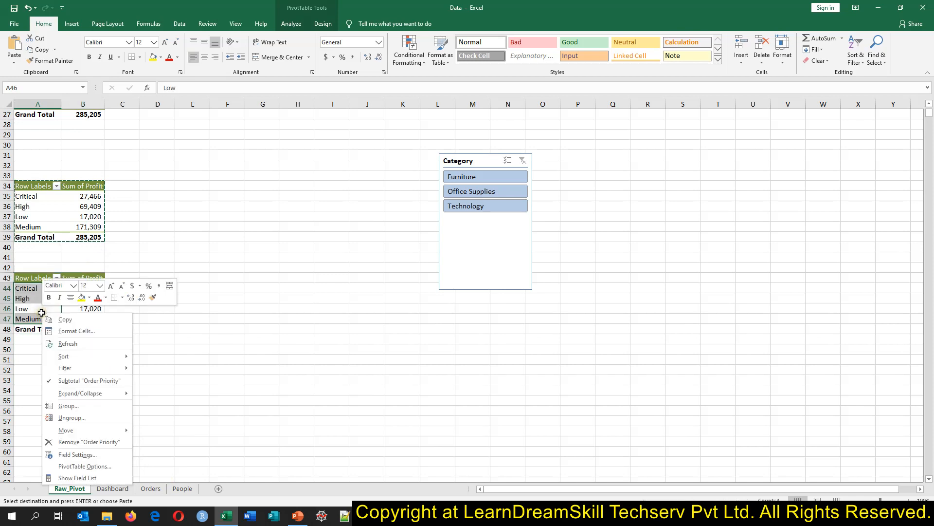
left_click(68, 479)
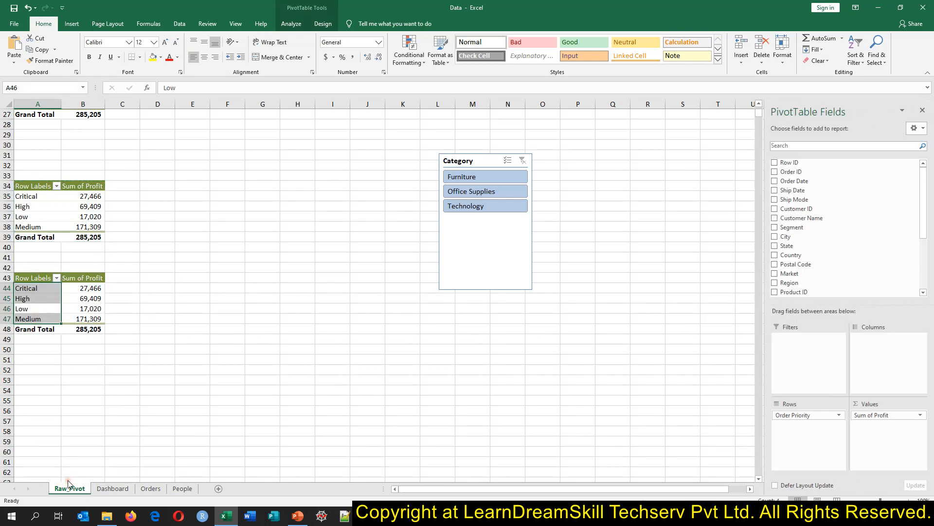
left_click_drag(924, 224, 929, 268)
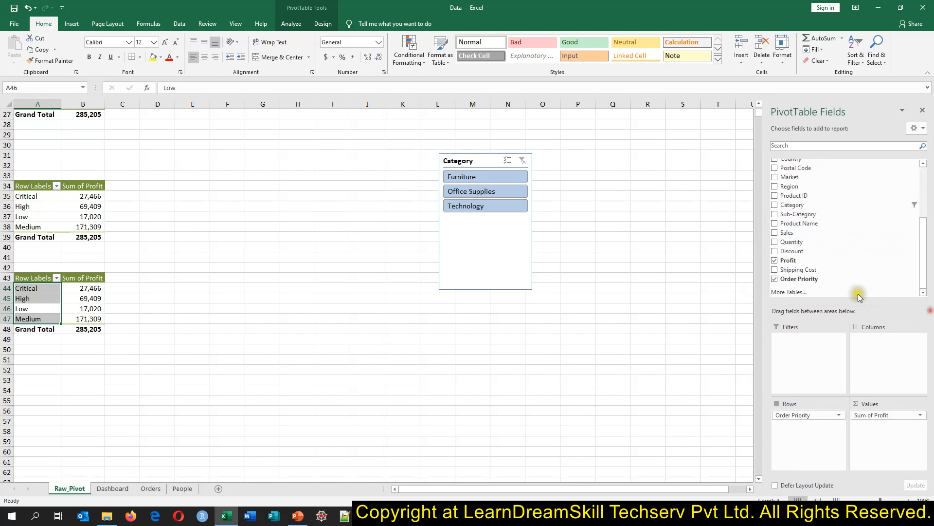
right_click(91, 299)
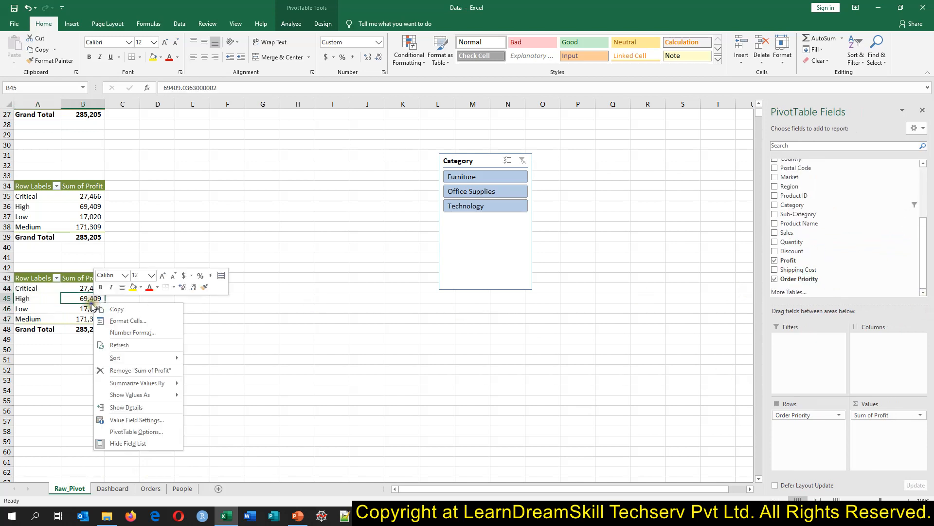
left_click(123, 345)
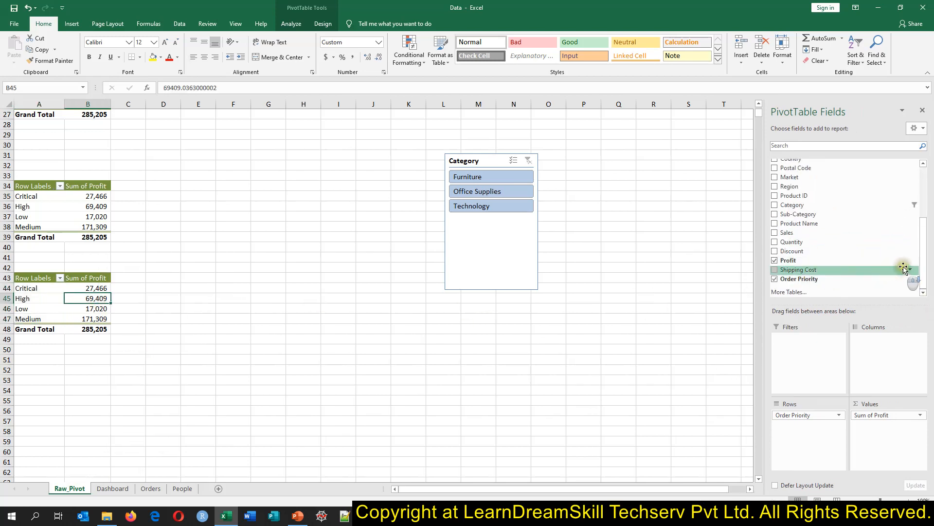
mouse_move(924, 280)
left_mouse_down()
mouse_move(924, 251)
mouse_move(924, 271)
left_mouse_up()
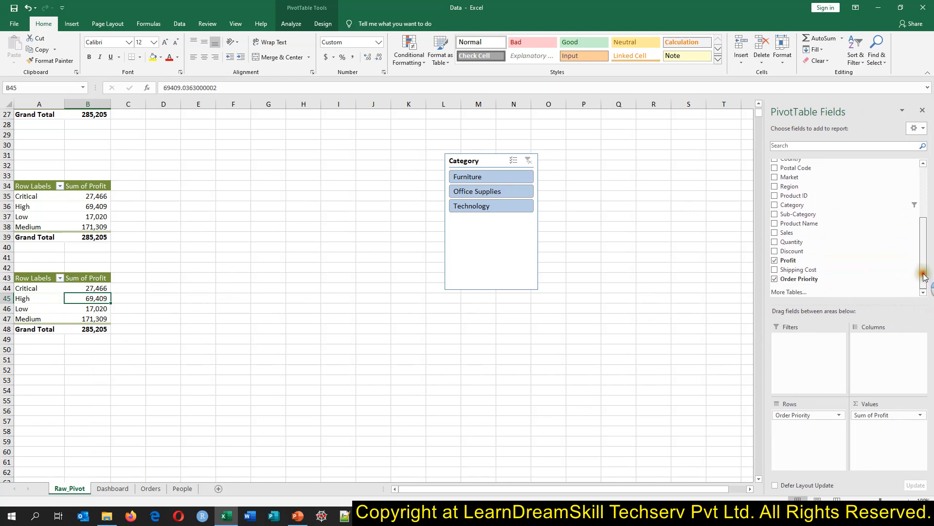
left_click(791, 292)
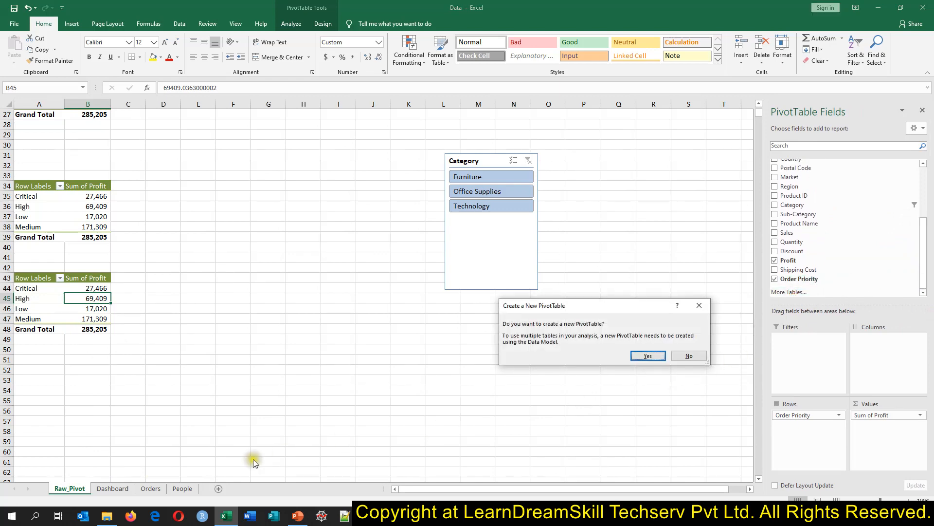
key("Escape")
Step: Check the Date_For_Chart column and the table name of the data on the Orders sheet
left_click(112, 488)
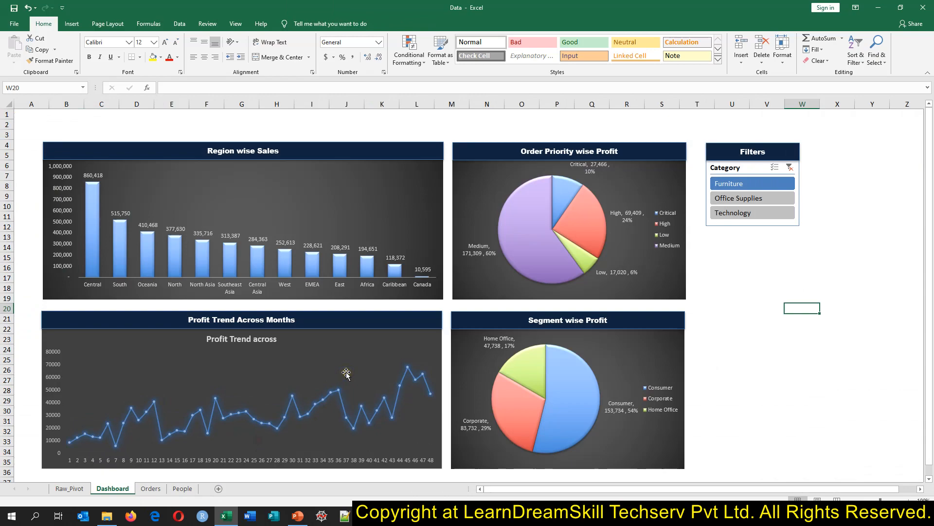
left_click(151, 488)
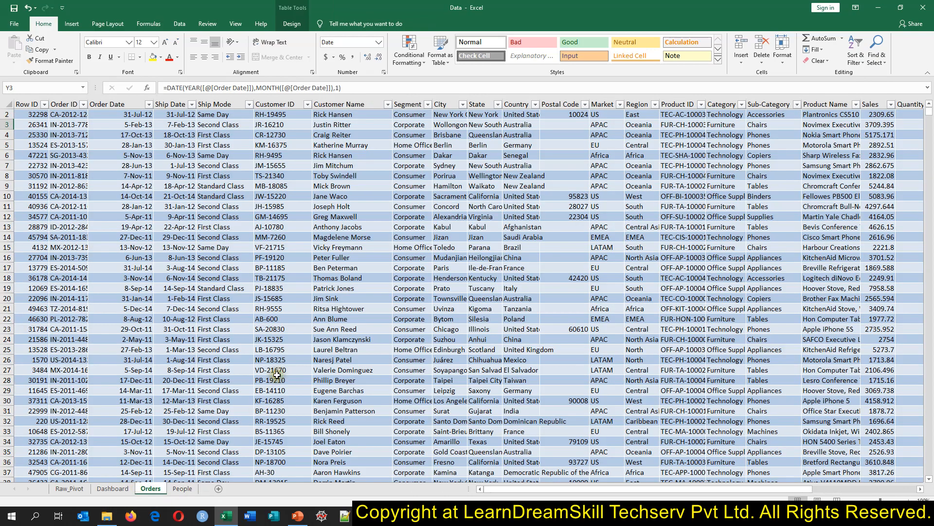
key("ctrl+Up")
key("Left")
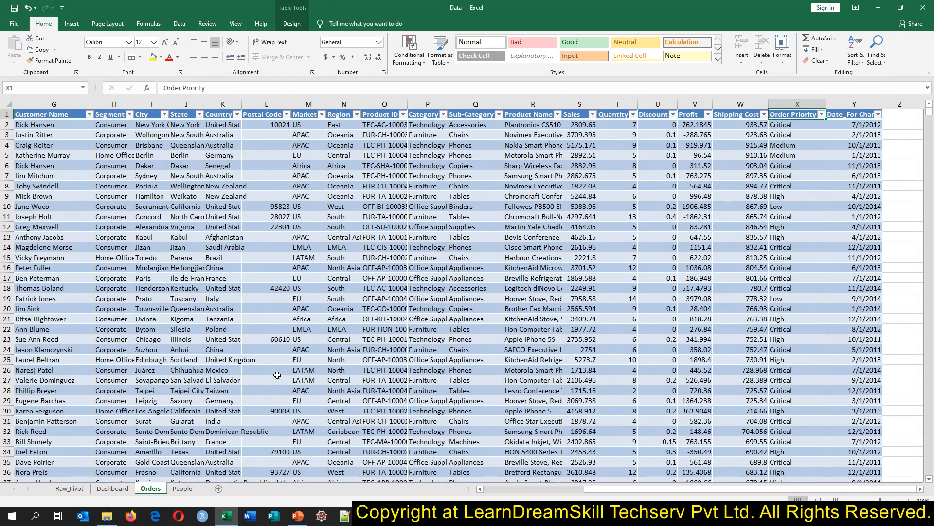
key("Right")
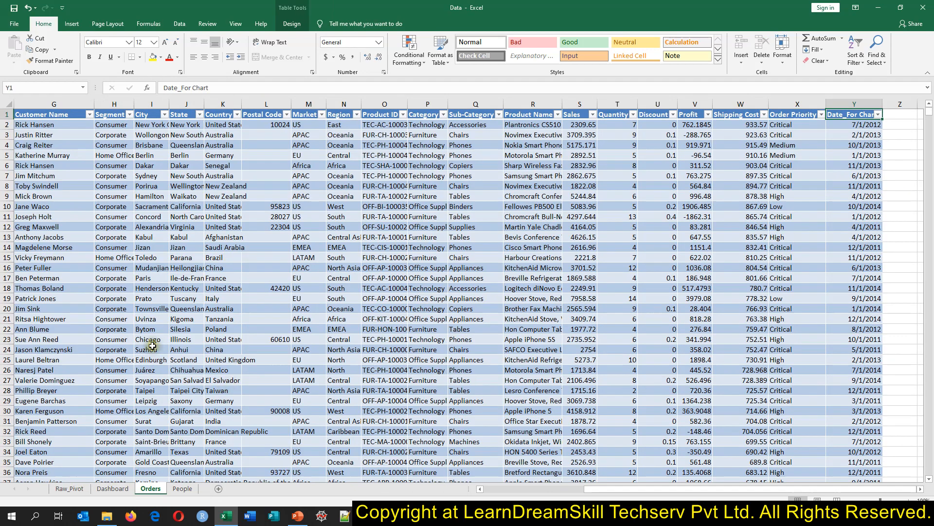
left_click(303, 24)
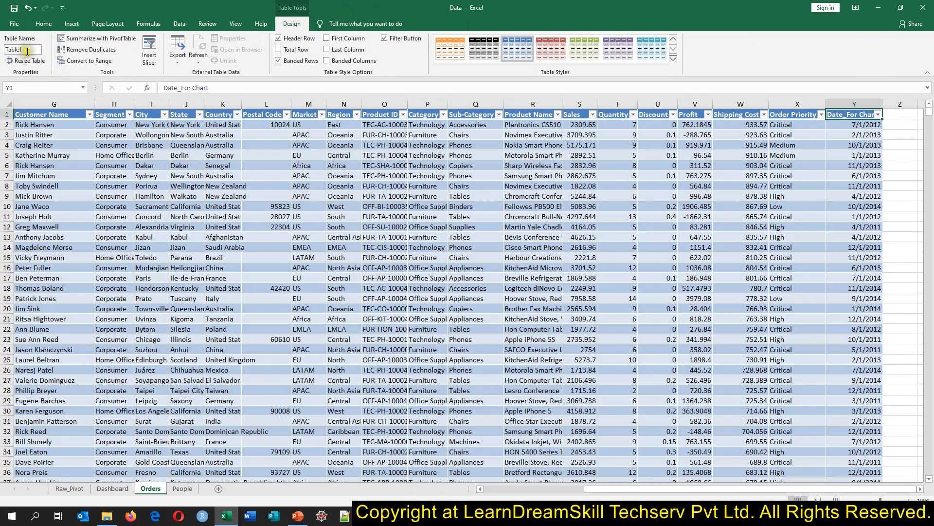
Step: Try to change the data source of the original Order Priority pivot table at row 34 to Table1
left_click(70, 488)
left_click(78, 215)
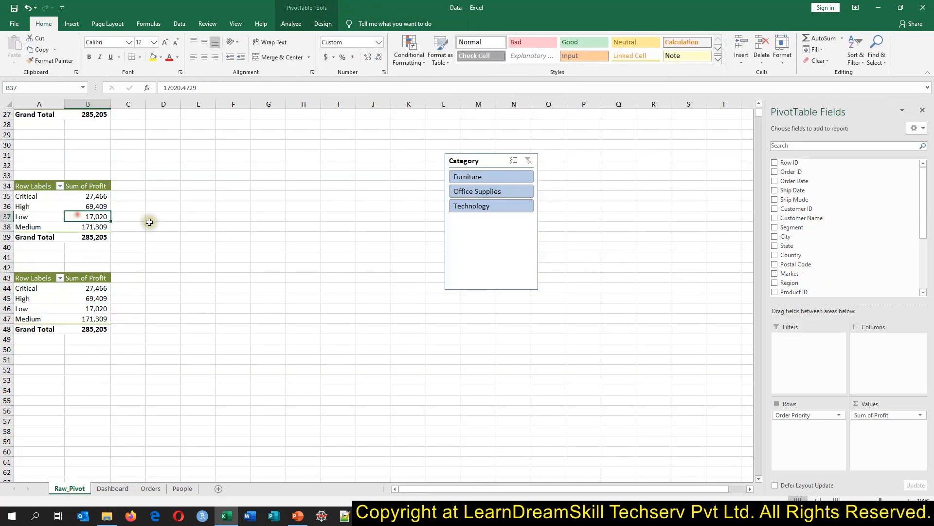
left_click(323, 23)
left_click(301, 24)
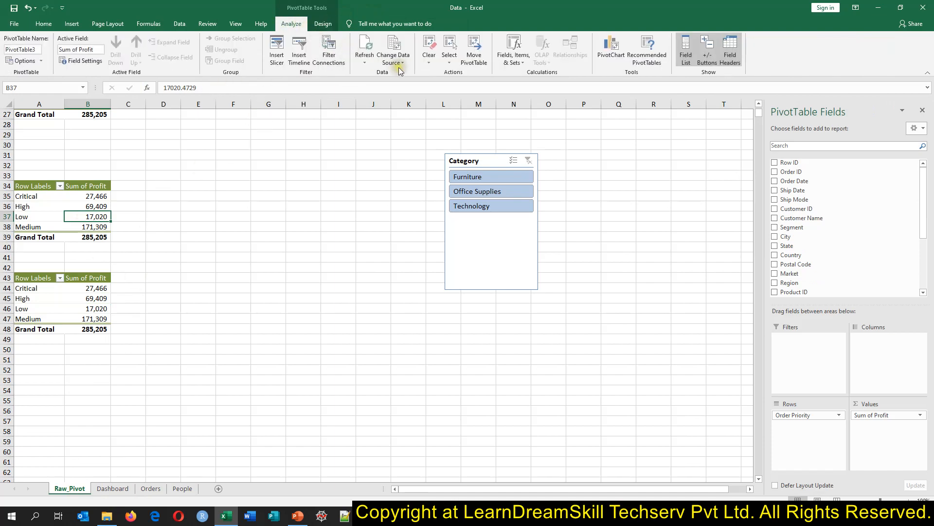
left_click(399, 63)
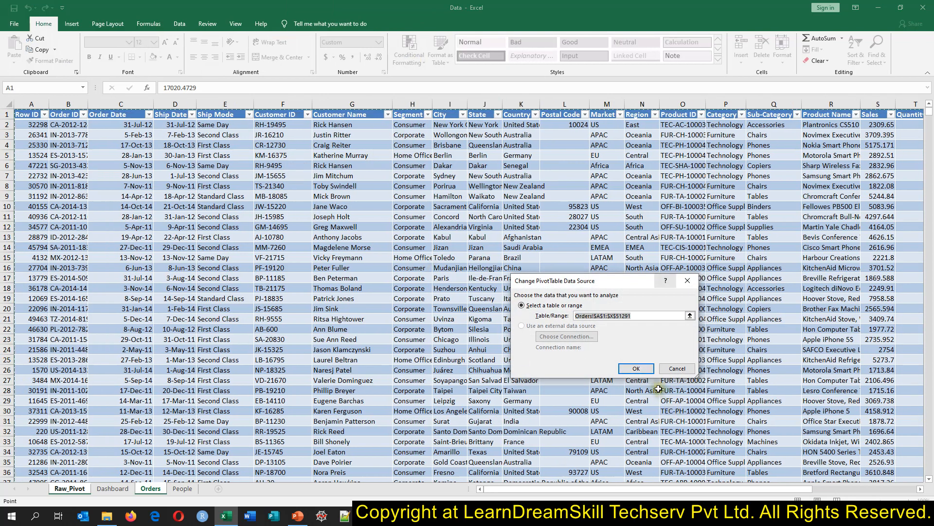
left_click(317, 177)
key("ctrl+a")
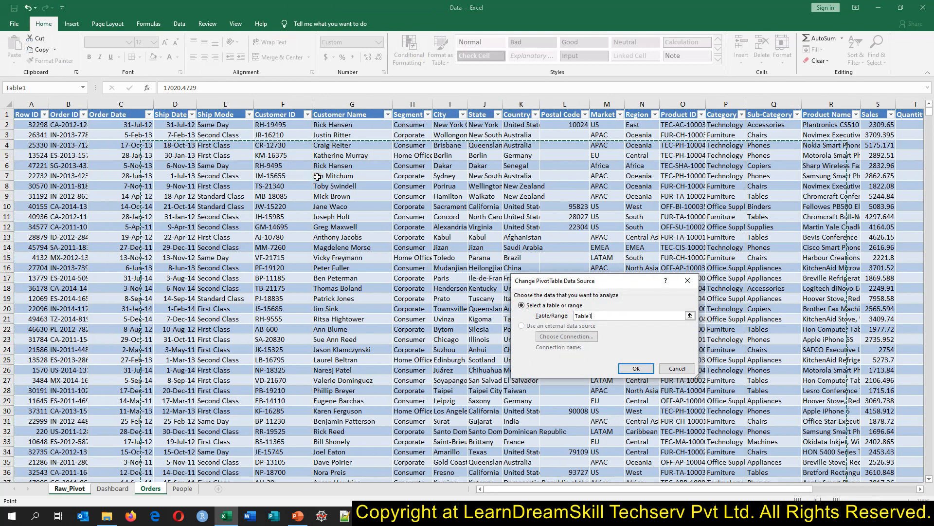
left_click(636, 369)
Step: Refresh the original Order Priority pivot table and look through its field list for Date_For_Chart
scroll(860, 253, "down", 3)
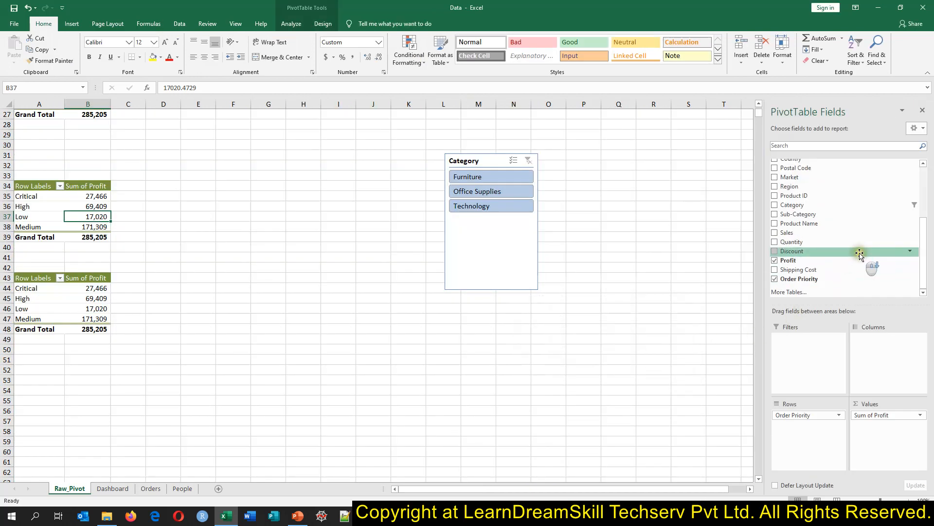
right_click(95, 216)
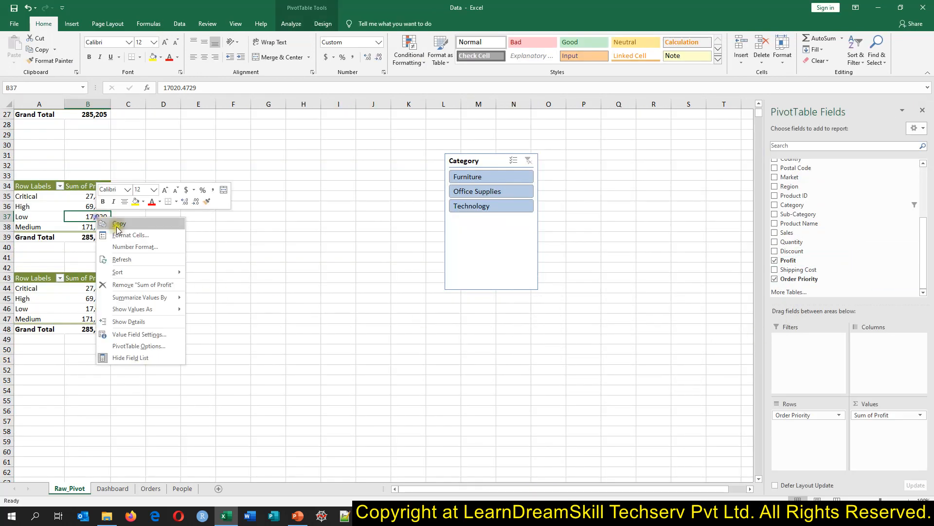
left_click(130, 258)
scroll(887, 258, "up", 1)
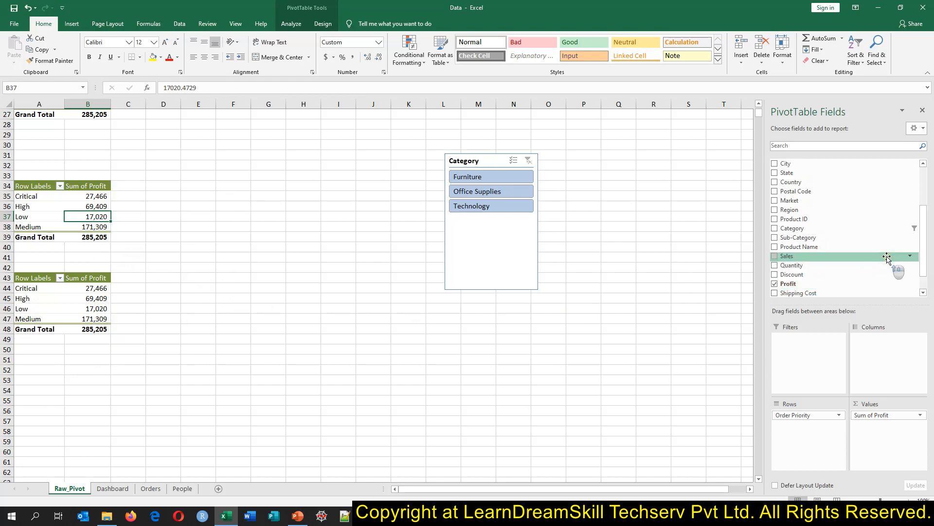
scroll(887, 258, "down", 1)
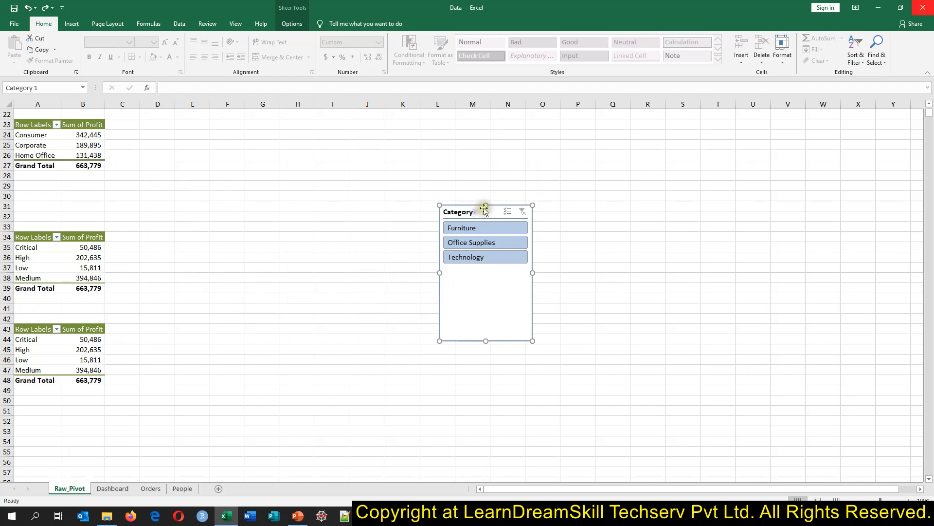
Step: Open the report connections of the Category slicer on the Raw_Pivot sheet
right_click(484, 208)
left_click(518, 326)
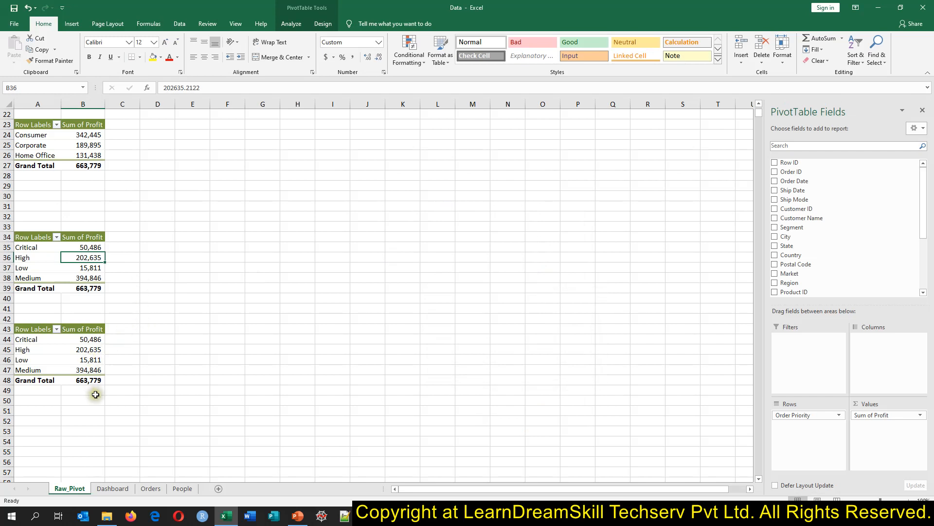
Step: Refresh the copied Order Priority pivot table at row 43 and look through its field list for Date_For_Chart
left_click_drag(60, 374, 34, 339)
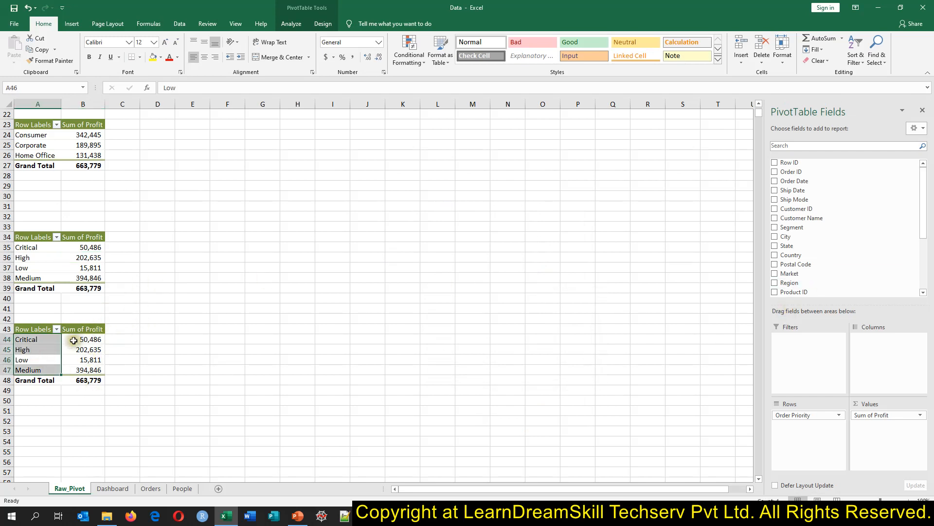
right_click(73, 340)
left_click(105, 383)
scroll(847, 239, "down", 3)
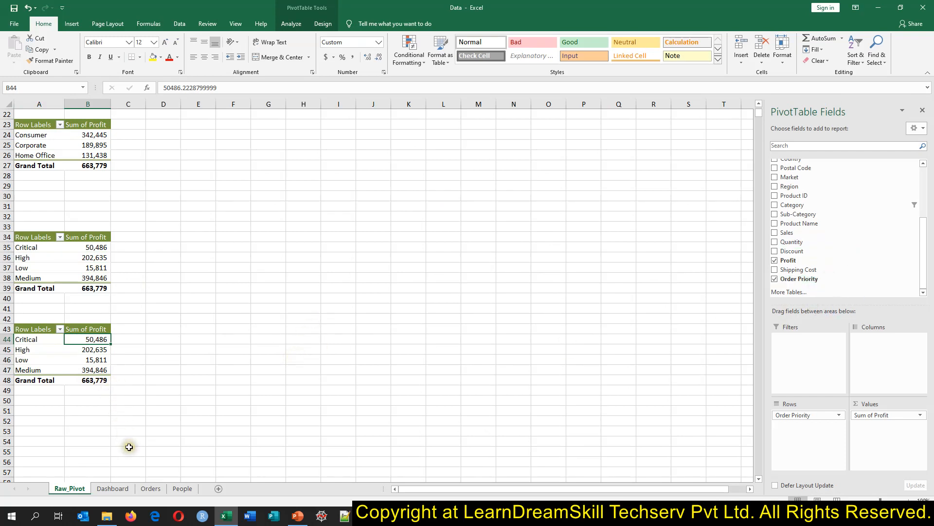
Step: Check on the Orders sheet that the data table includes the Date_For_Chart column
left_click(151, 489)
left_click(687, 114)
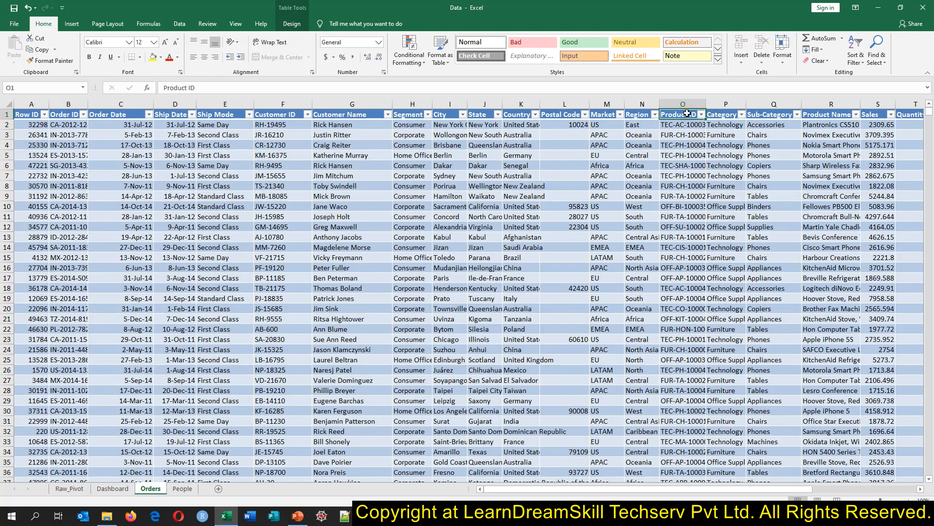
key("Right")
key("ctrl+Right")
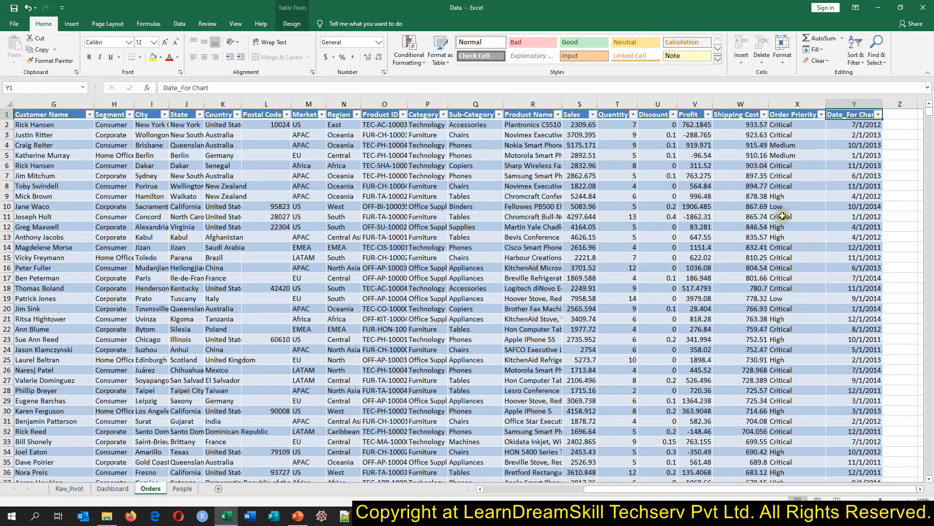
Step: Try to change the data source of the Segment pivot table on the Raw_Pivot sheet to Table1
left_click(69, 488)
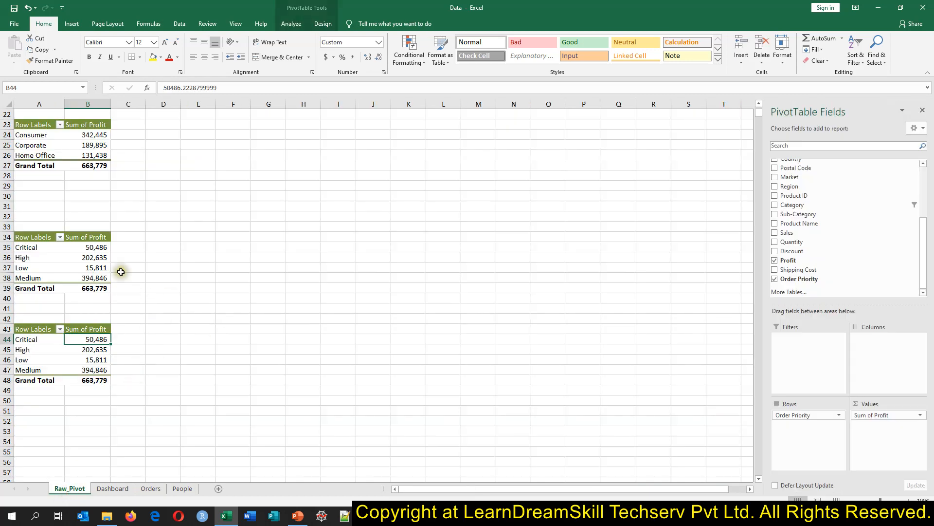
left_click(97, 257)
left_click(94, 145)
scroll(122, 185, "up", 3)
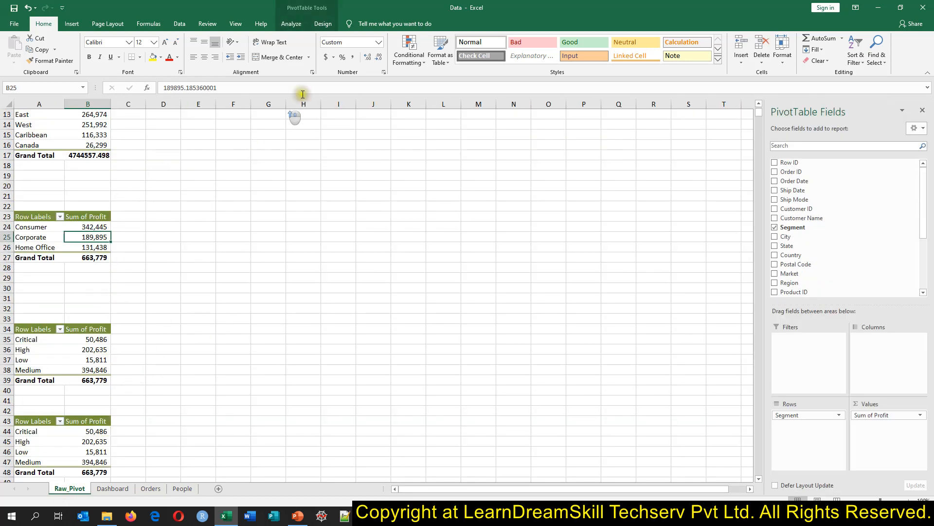
left_click(291, 23)
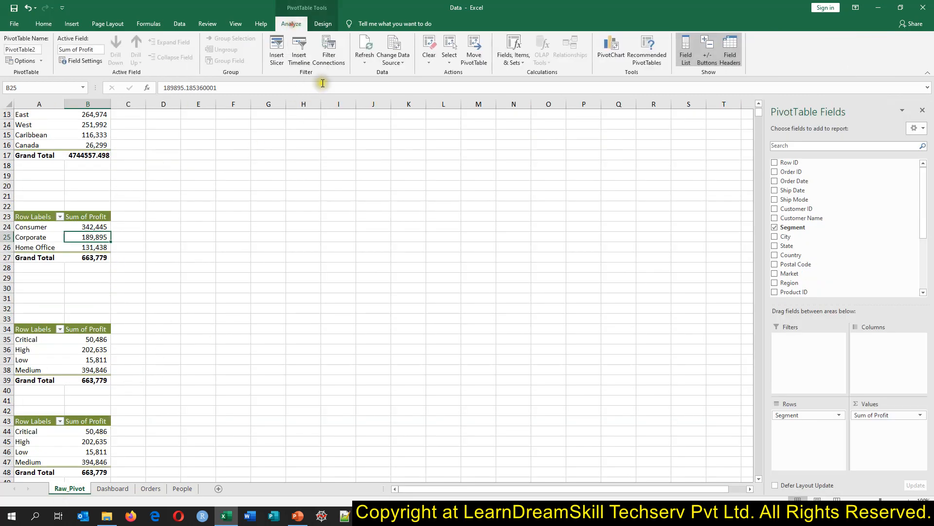
left_click(393, 45)
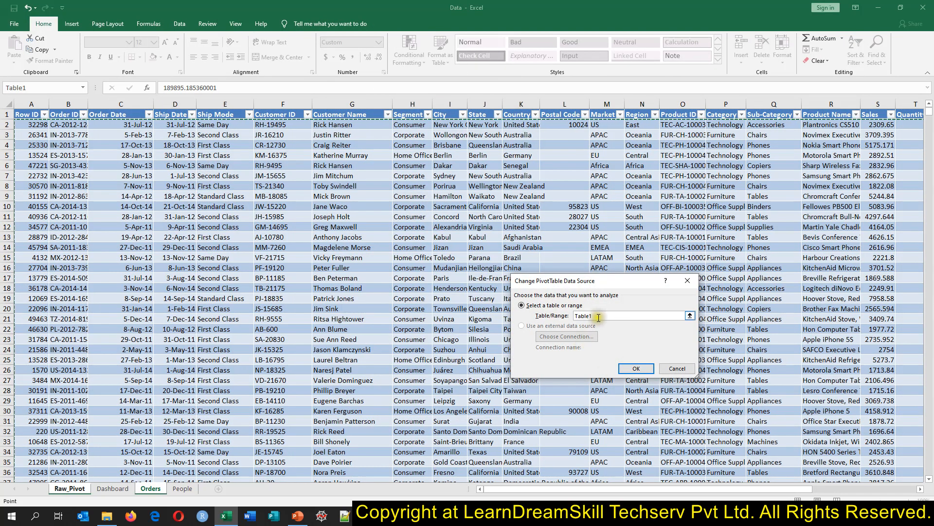
left_click(633, 368)
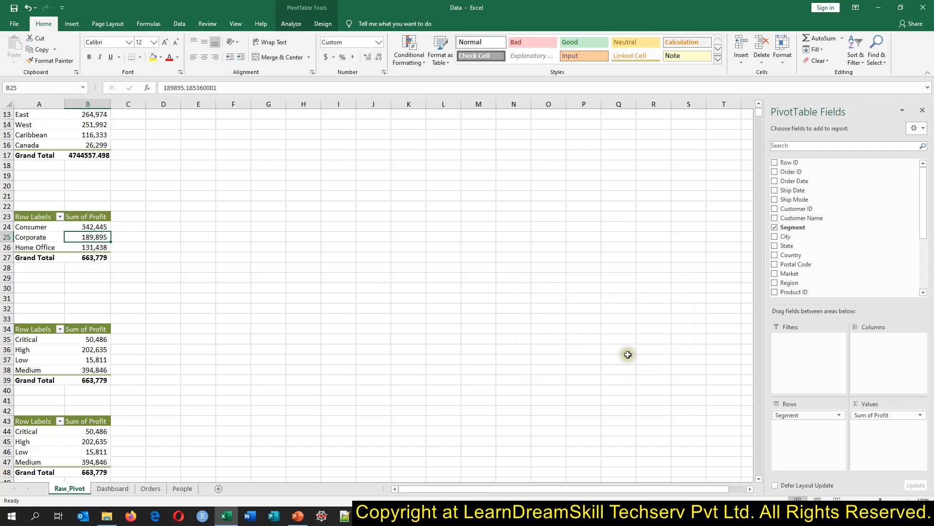
Step: Refresh the Segment pivot table and look through its field list for Date_For_Chart
right_click(92, 240)
left_click(122, 278)
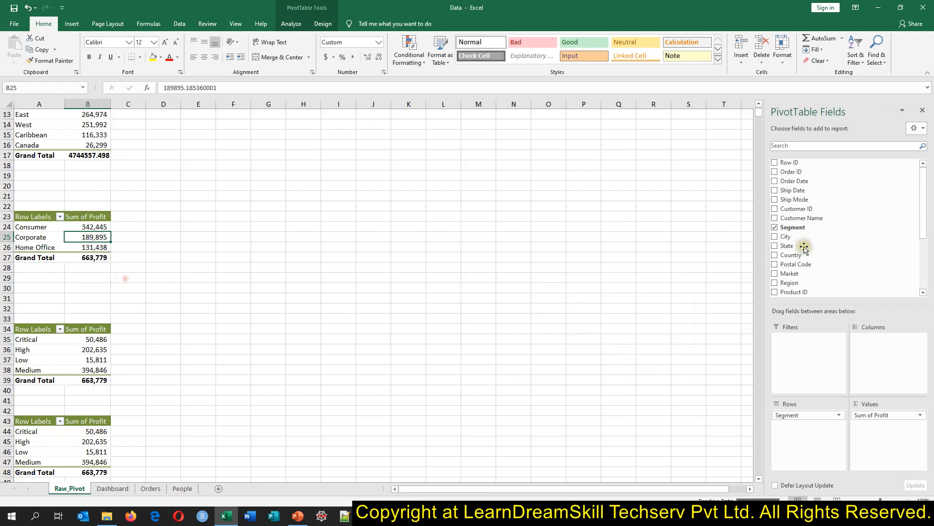
scroll(821, 252, "down", 3)
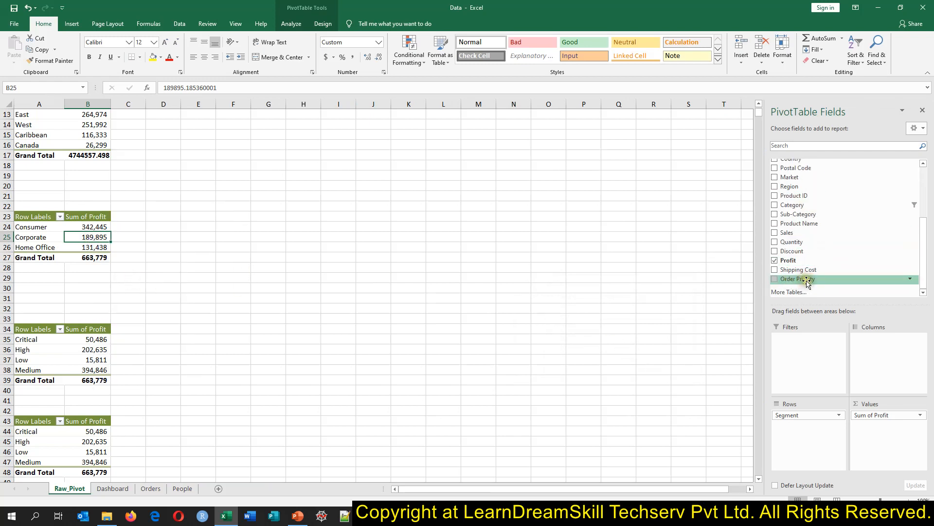
Step: Disconnect the Category slicer on the Dashboard sheet from PivotTable1, PivotTable2, PivotTable3 and PivotTable5
left_click(113, 489)
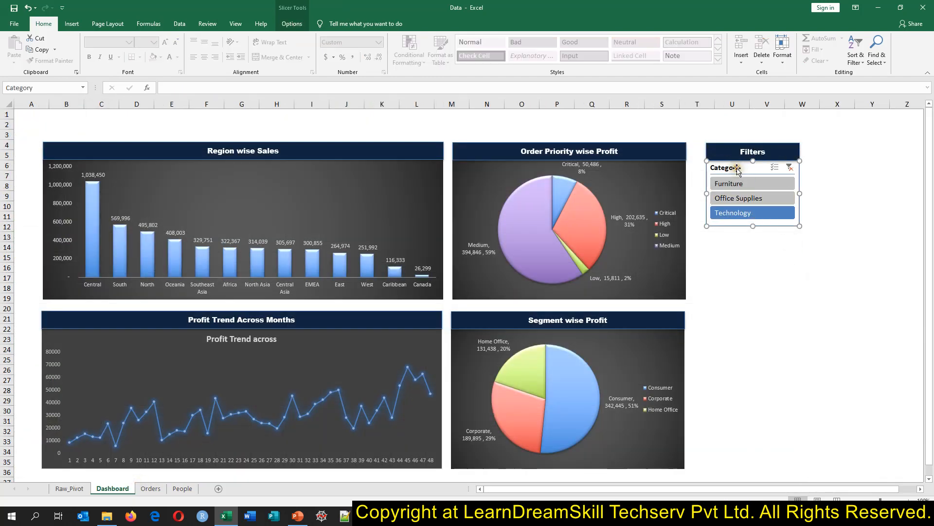
right_click(735, 173)
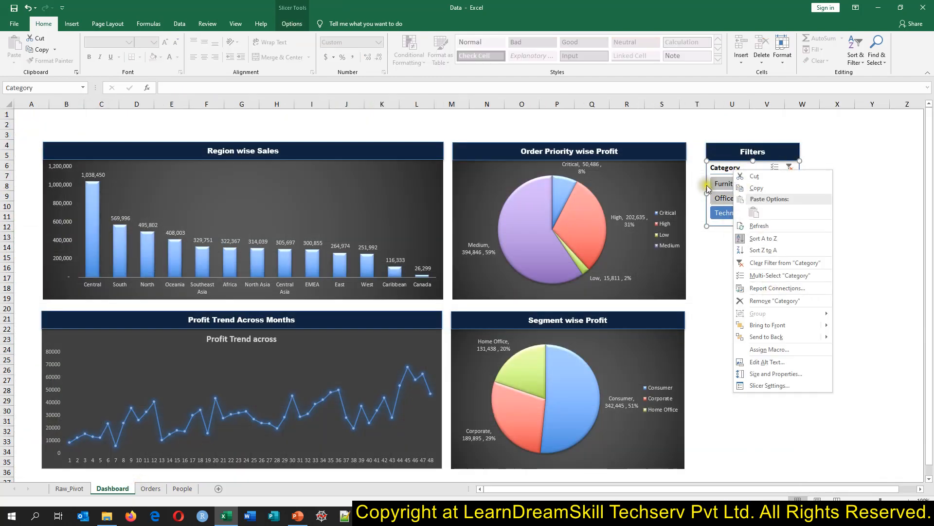
left_click(765, 288)
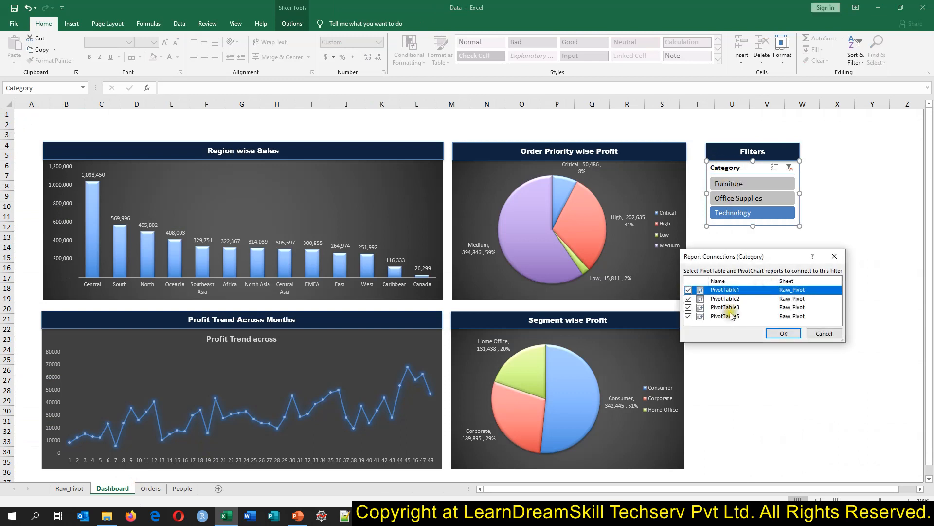
left_click(688, 316)
left_click(688, 307)
left_click(689, 298)
left_click(689, 290)
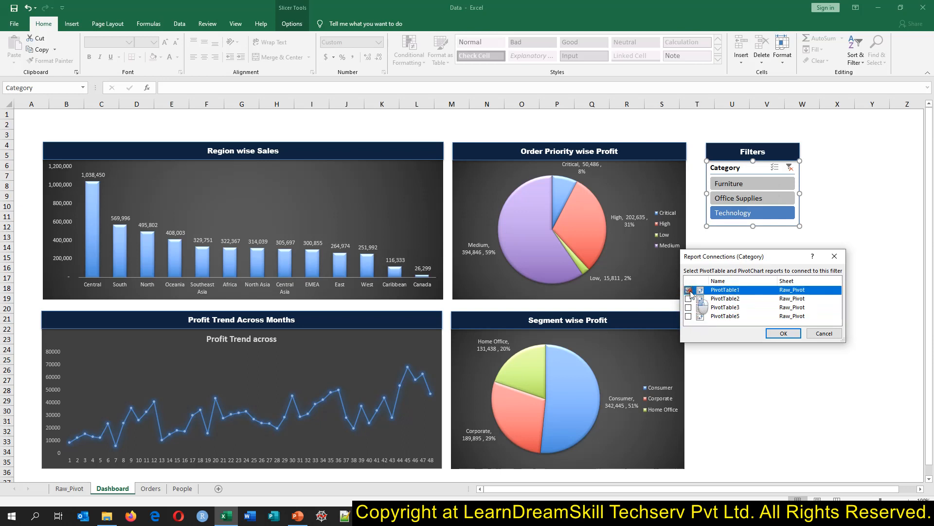
left_click(783, 333)
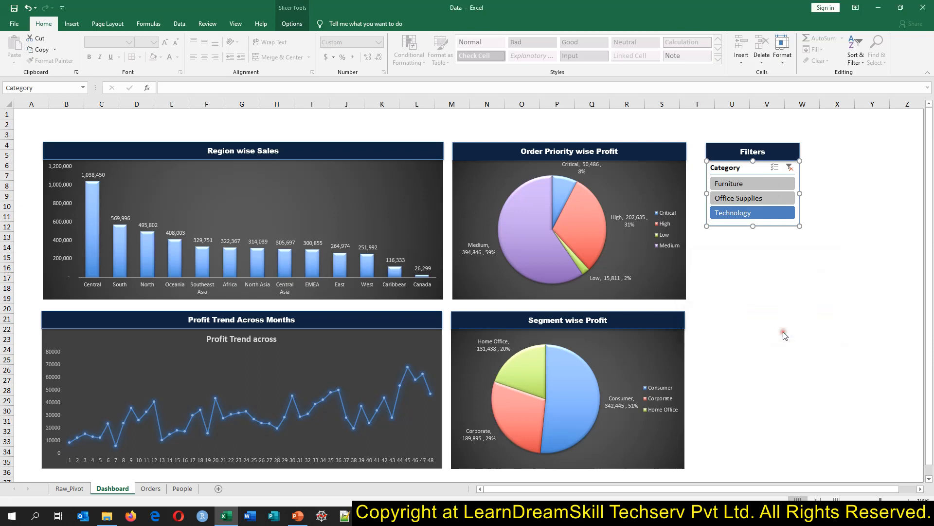
Step: Change the data source of the Segment pivot table at row 23 of Raw_Pivot to Table1 and check its field list
left_click(70, 488)
left_click(73, 237)
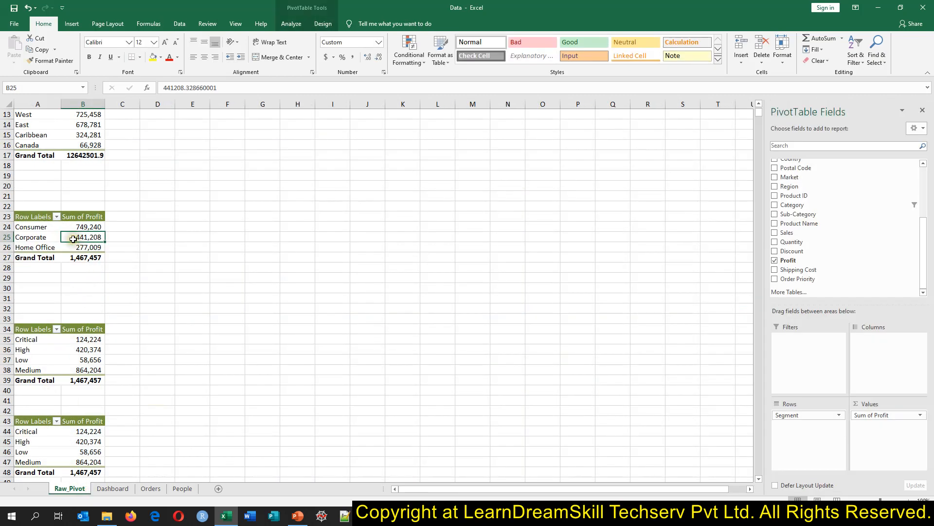
right_click(74, 239)
left_click(323, 24)
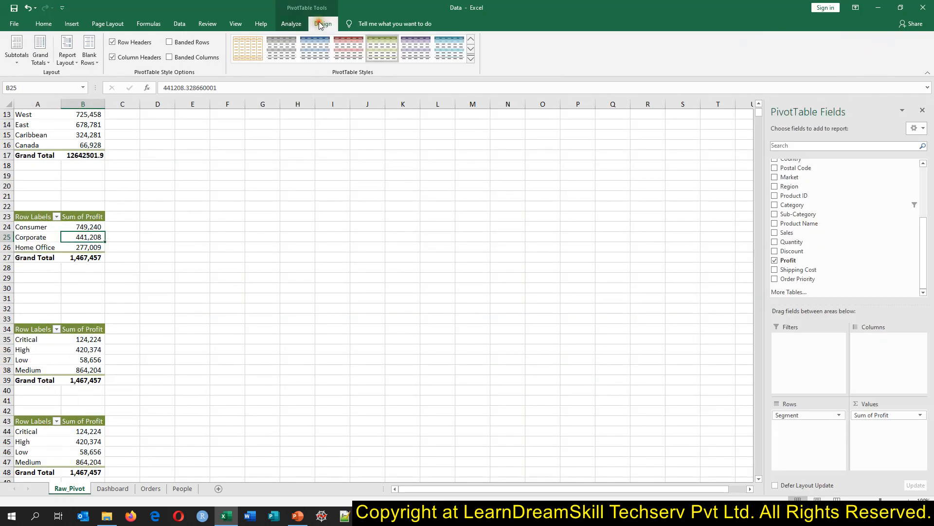
left_click(291, 23)
left_click(388, 50)
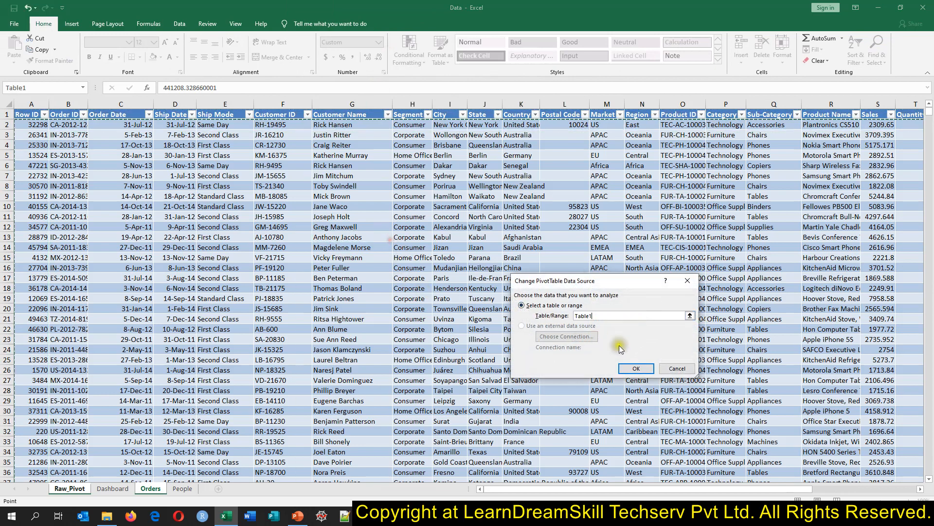
left_click(635, 367)
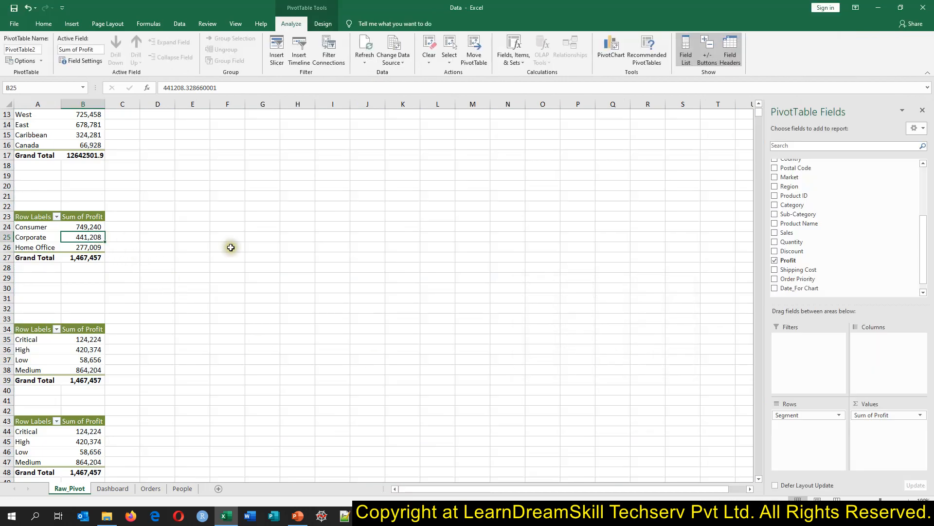
scroll(901, 234, "down", 1)
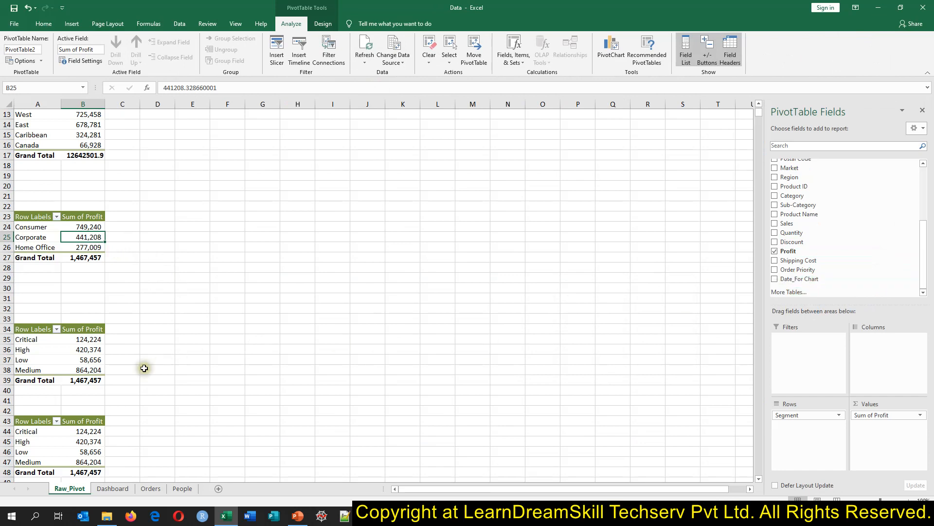
Step: Change the data source of both Order Priority pivot tables, at rows 34 and 43, to Table1
left_click(90, 349)
right_click(87, 350)
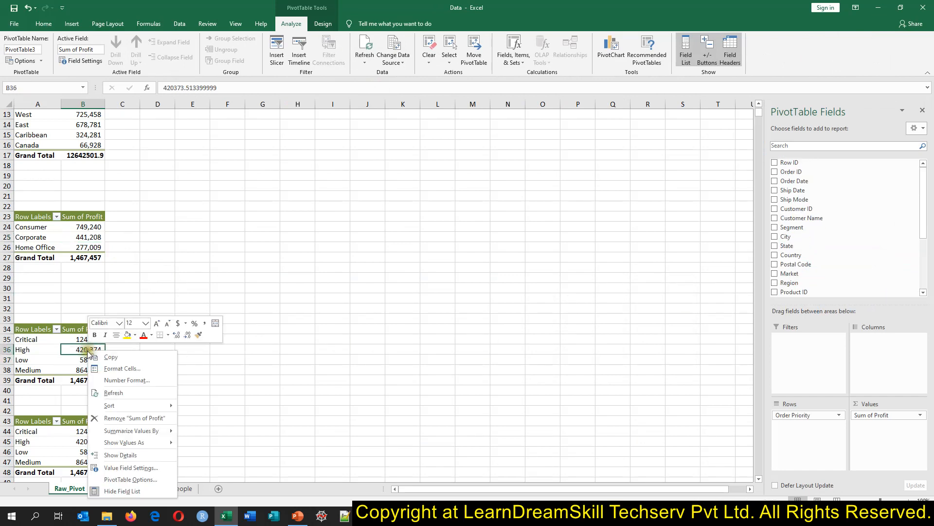
left_click(323, 23)
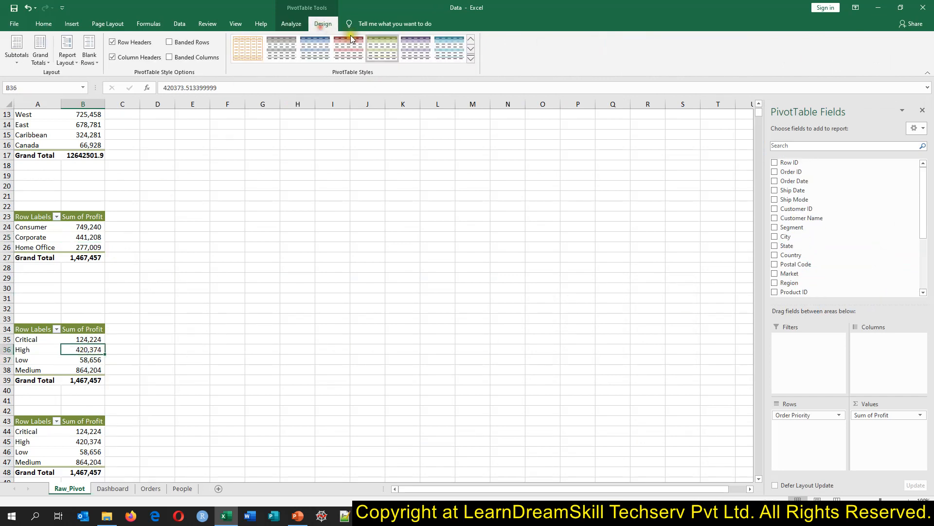
left_click(291, 23)
left_click(394, 46)
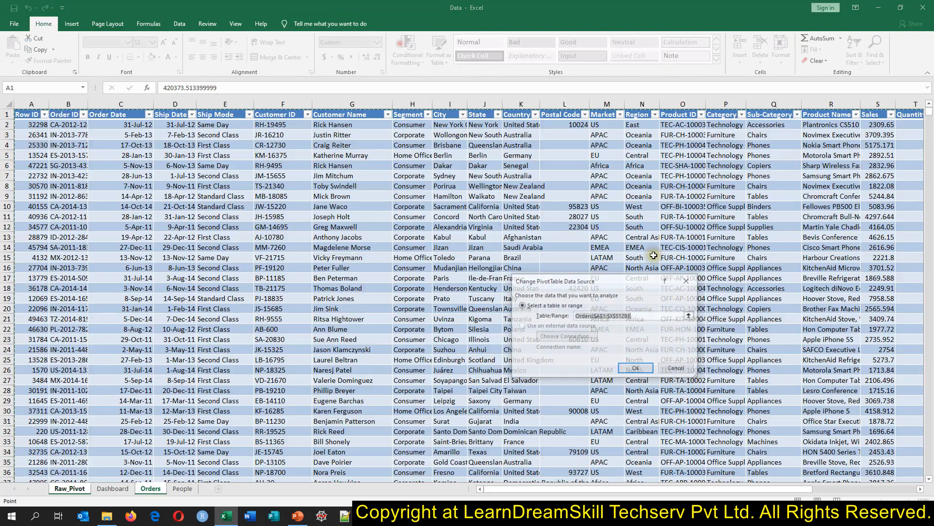
left_click(636, 364)
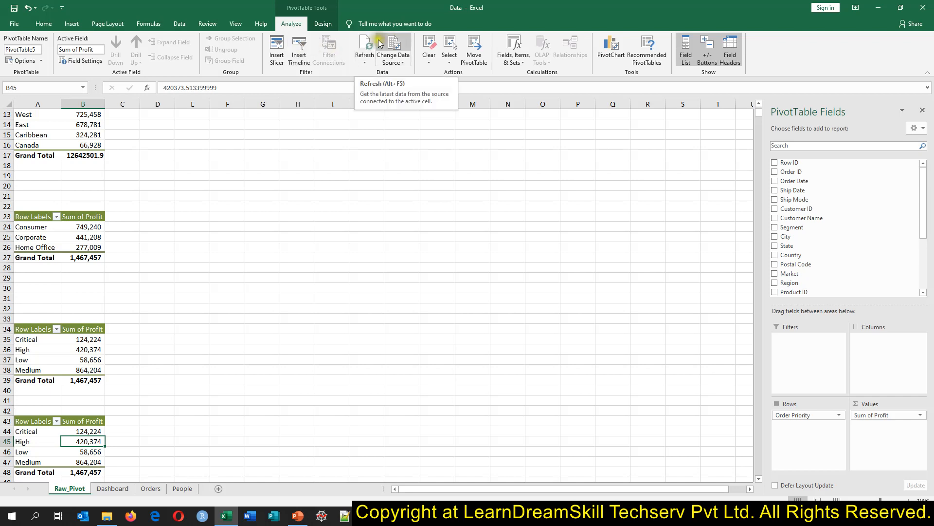
left_click(394, 43)
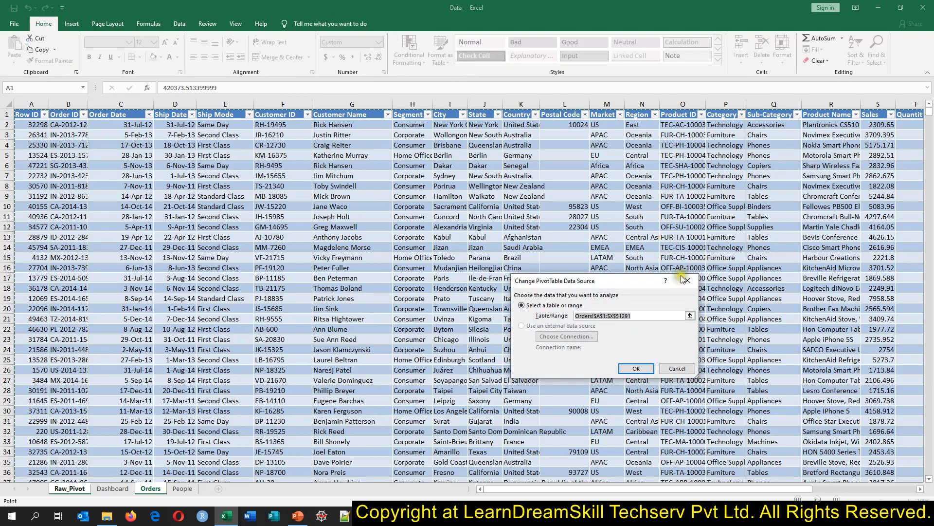
left_click(636, 368)
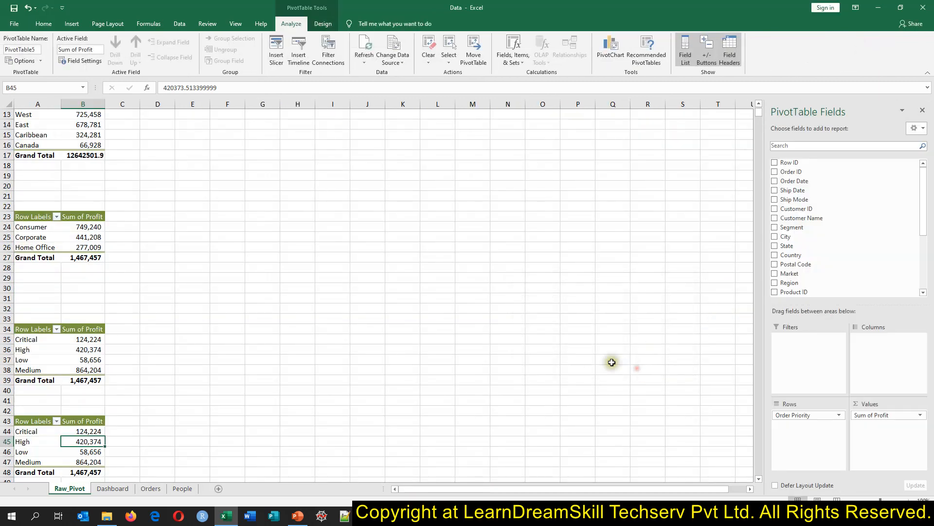
Step: Change the data source of the Region sales pivot table at row 3 to Table1
scroll(108, 423, "down", 1)
scroll(114, 379, "up", 5)
left_click(67, 166)
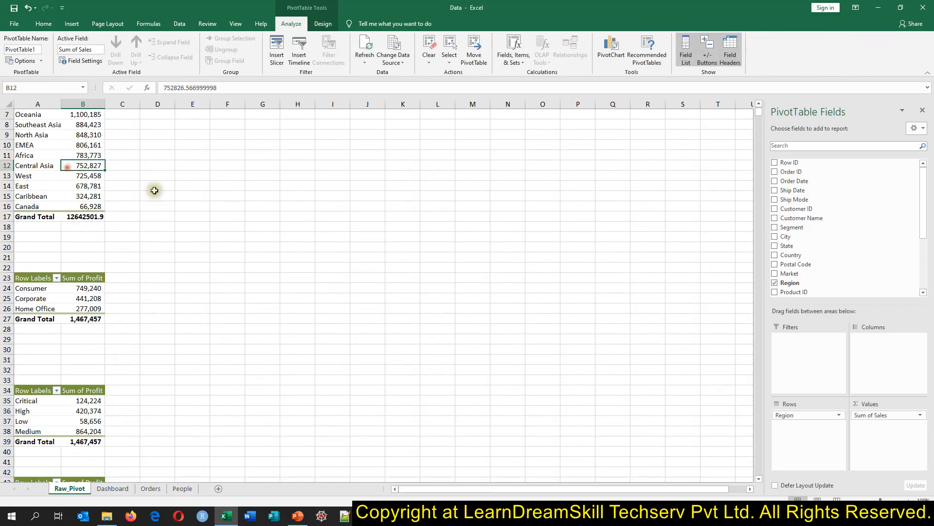
left_click(389, 44)
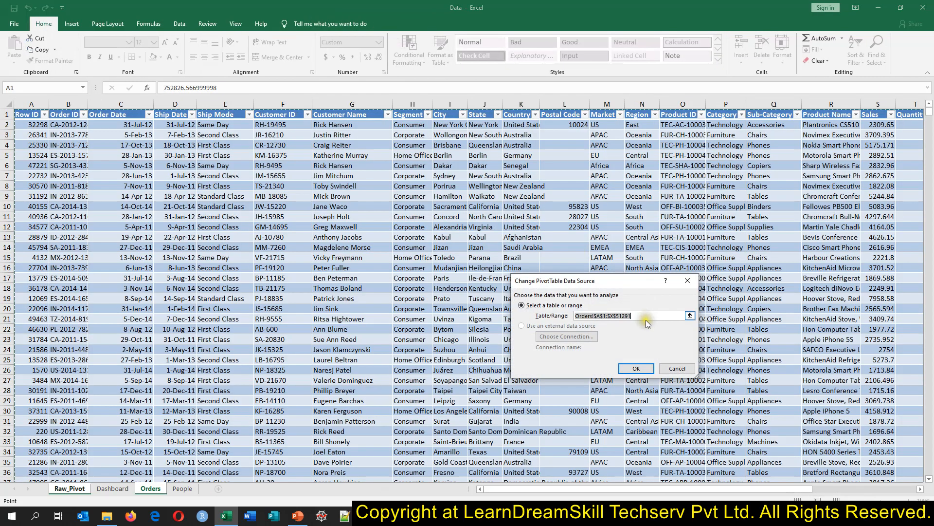
left_click(411, 216)
left_click(636, 368)
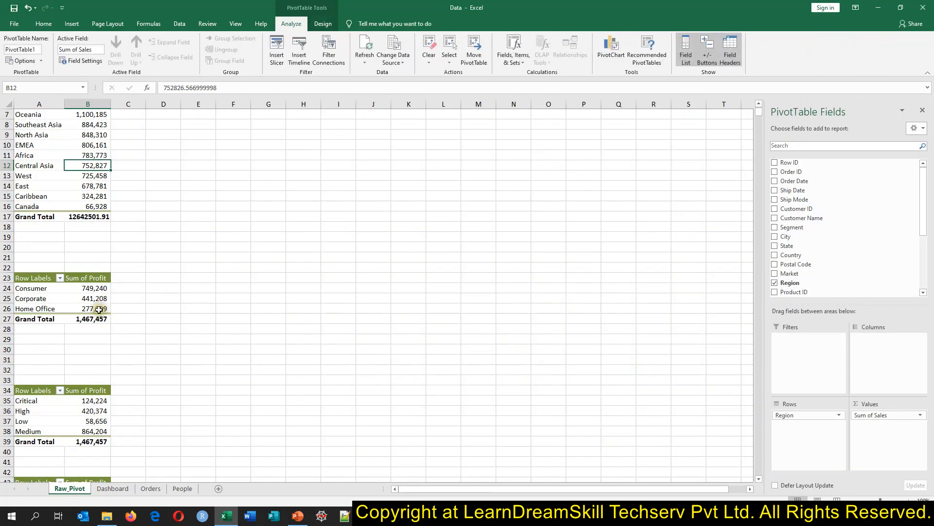
Step: Check which data source the Region sales pivot table uses, leaving it as it is
scroll(106, 199, "up", 1)
scroll(106, 199, "up", 2)
left_click(93, 176)
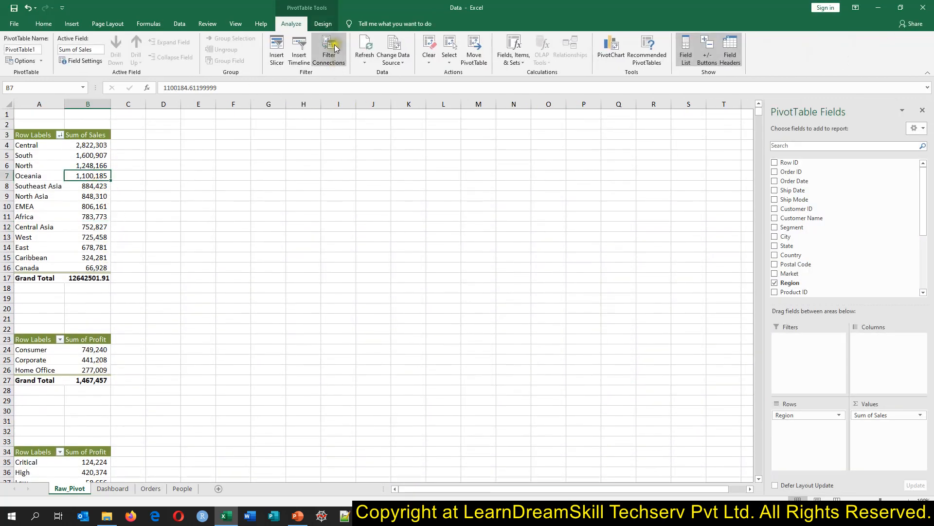
left_click(399, 43)
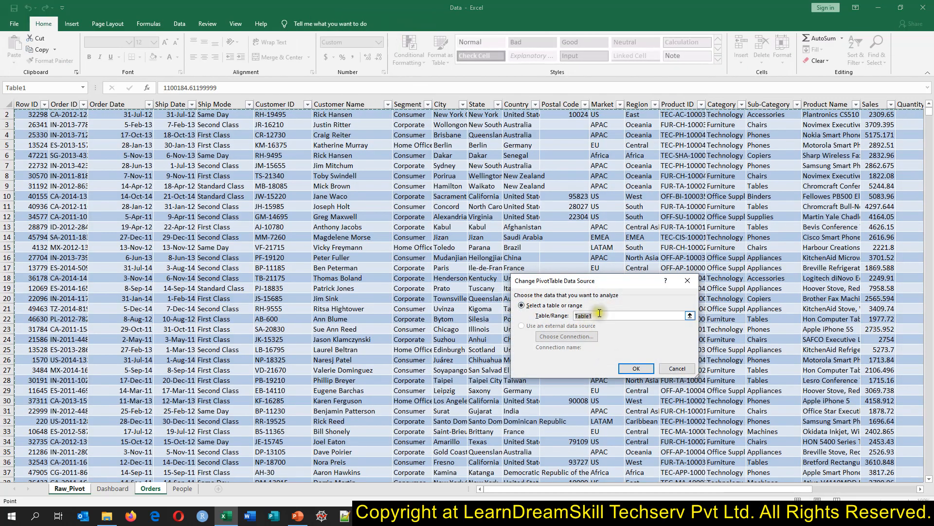
key("Escape")
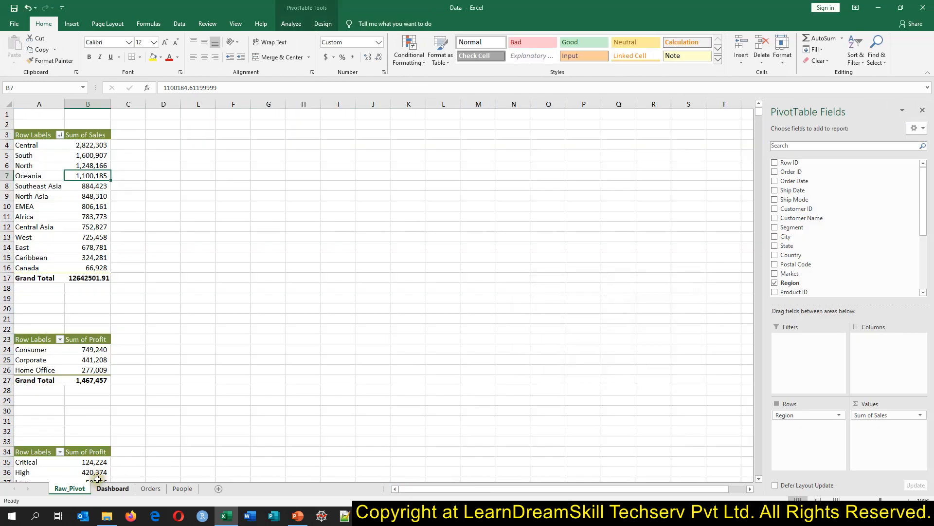
Step: Look for the Date_For_Chart field in the field list of the copied Order Priority pivot table at row 43
scroll(78, 329, "down", 8)
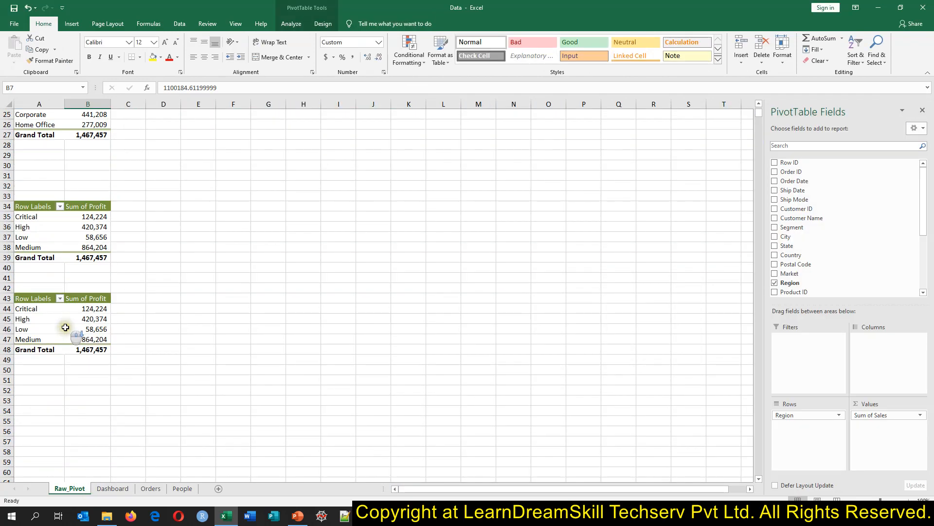
left_click(79, 339)
scroll(848, 248, "down", 4)
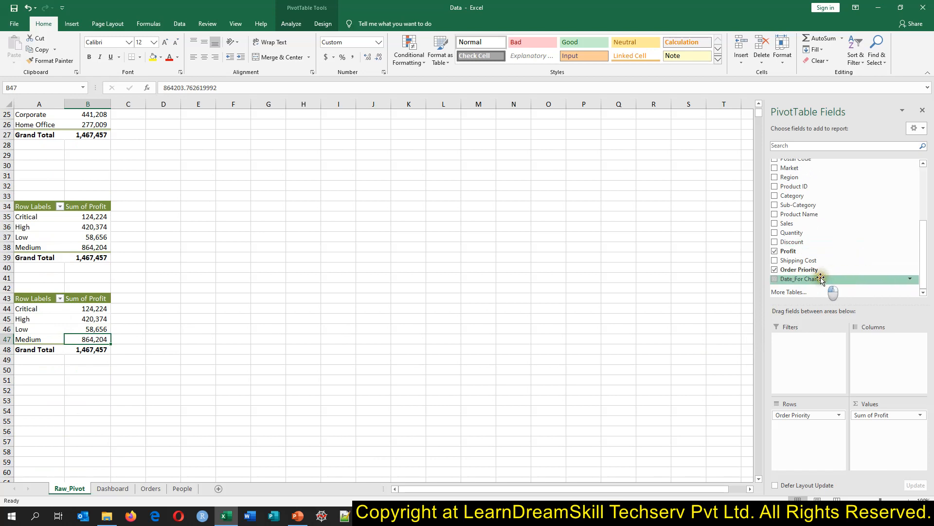
Step: Replace Order Priority with Date_For_Chart as the row field of the pivot table at row 43, and ungroup its dates
left_click_drag(818, 278, 808, 421)
left_click(827, 261)
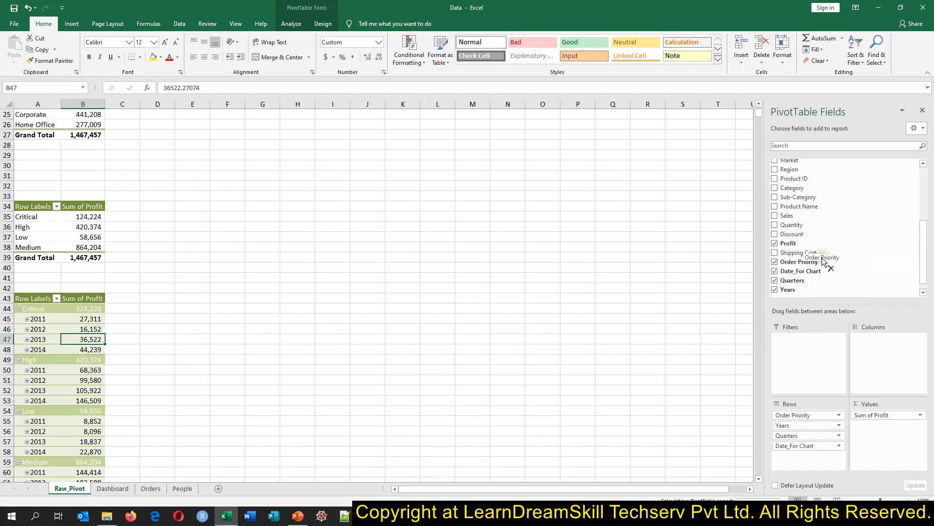
right_click(31, 308)
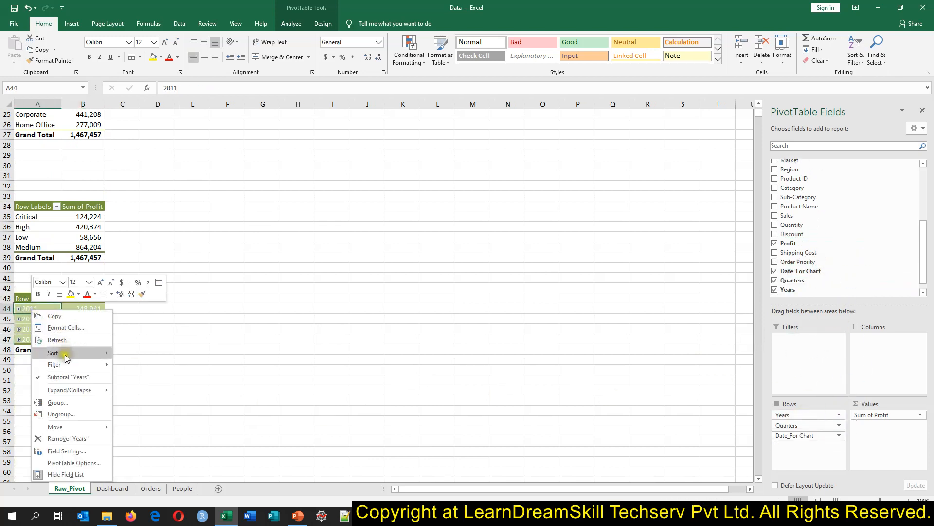
left_click(57, 415)
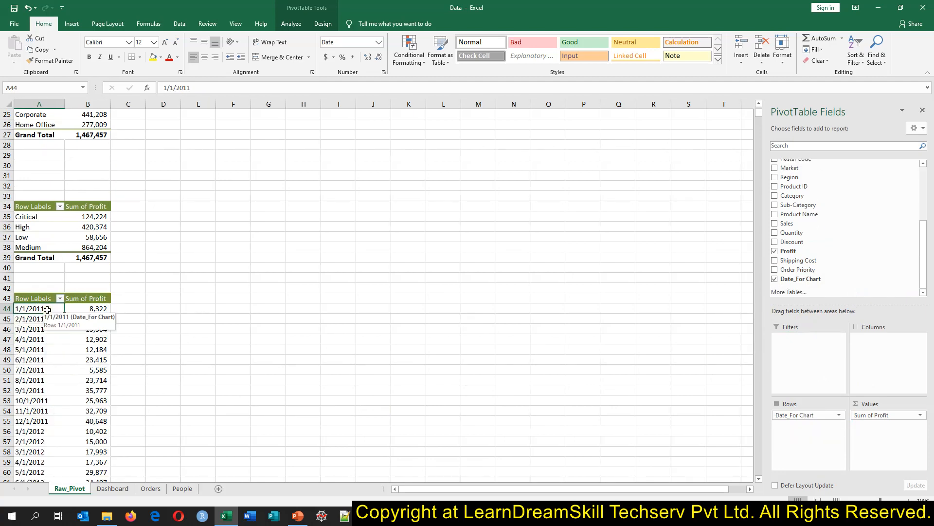
Step: Format the date row labels of the pivot table at row 43, from A44 down, with the custom number format mmm-yyyy
key("ctrl+shift+Down")
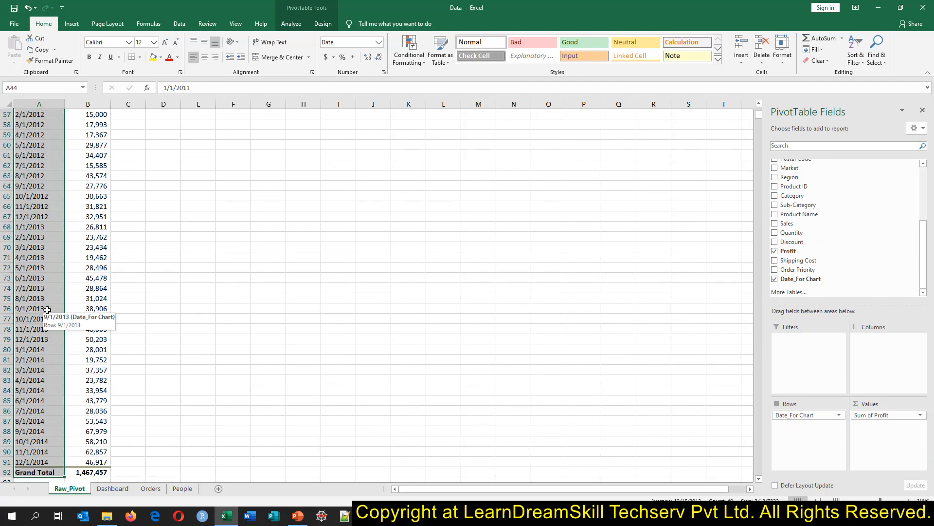
key("ctrl+1")
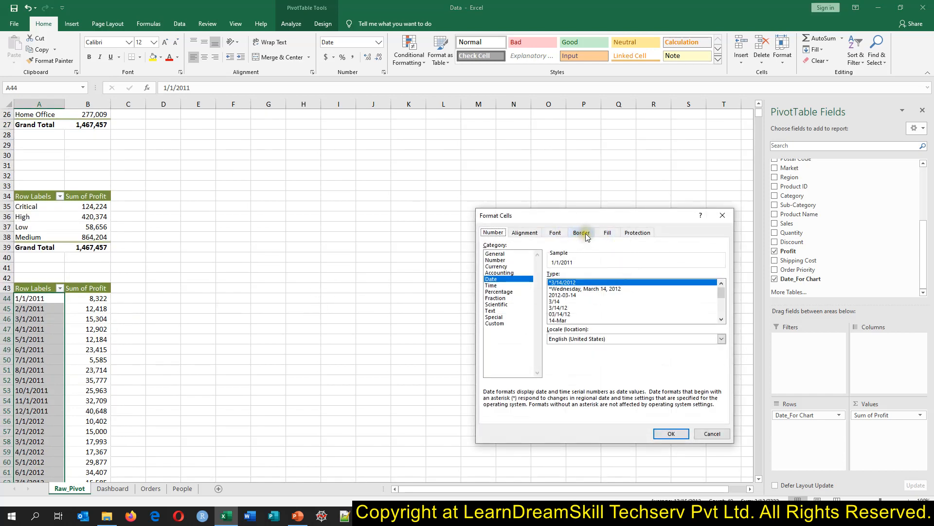
left_click(494, 324)
double_click(589, 281)
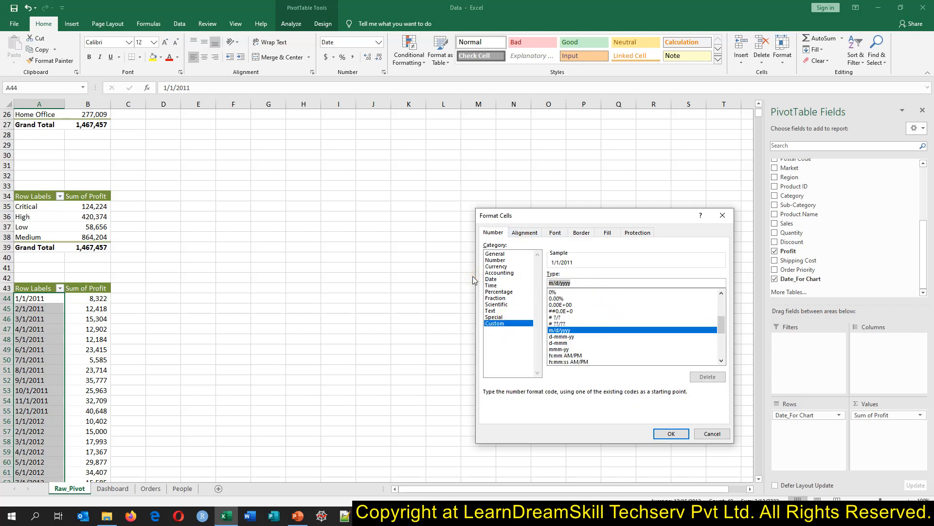
type("mmm-y")
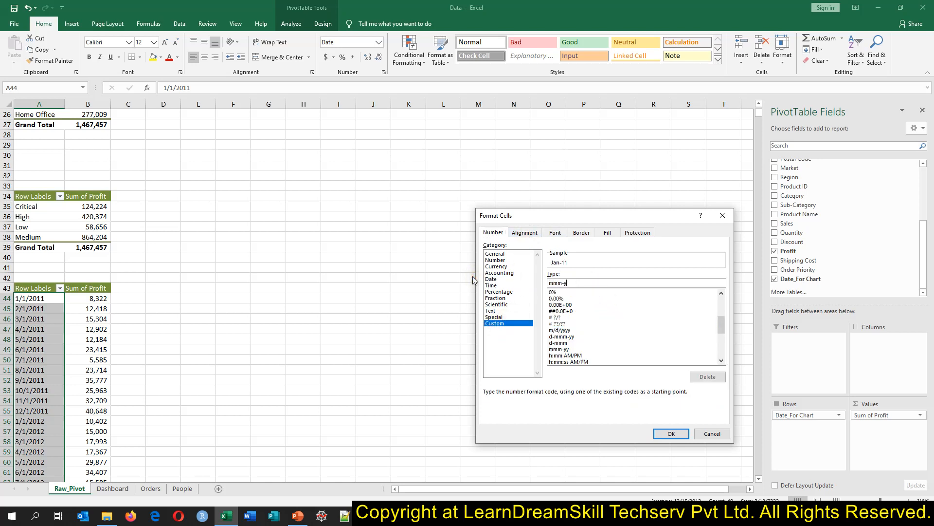
type("yyy")
key("Return")
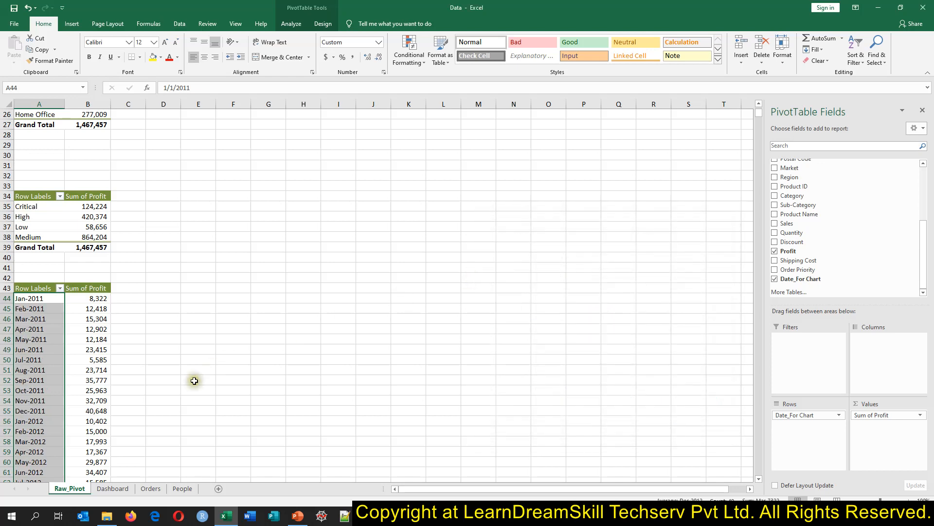
Step: Check the fields of the Region sales pivot table at row 3, and return to the Dashboard sheet
scroll(356, 264, "up", 8)
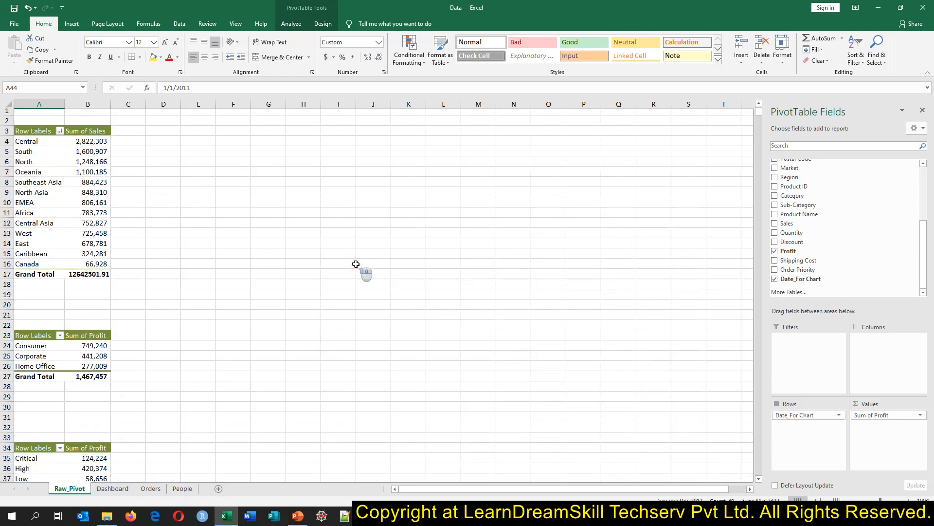
left_click(106, 178)
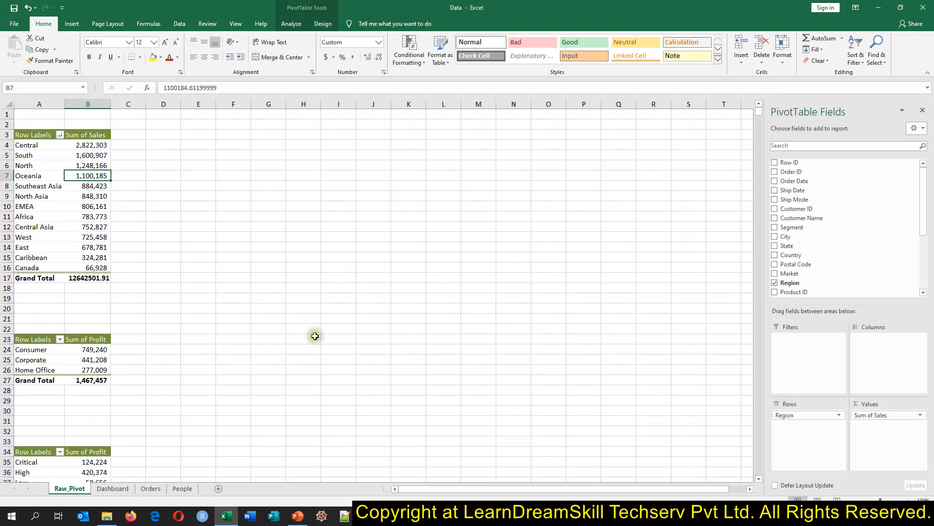
left_click(113, 488)
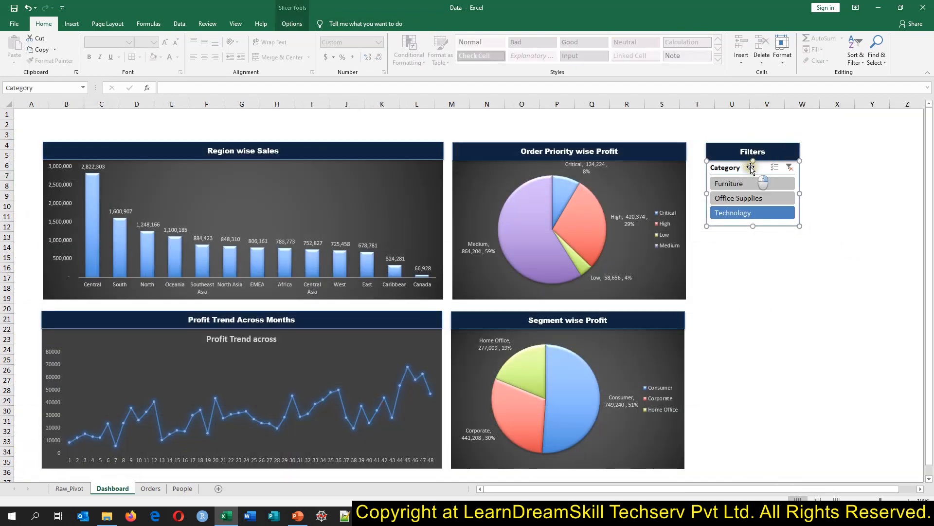